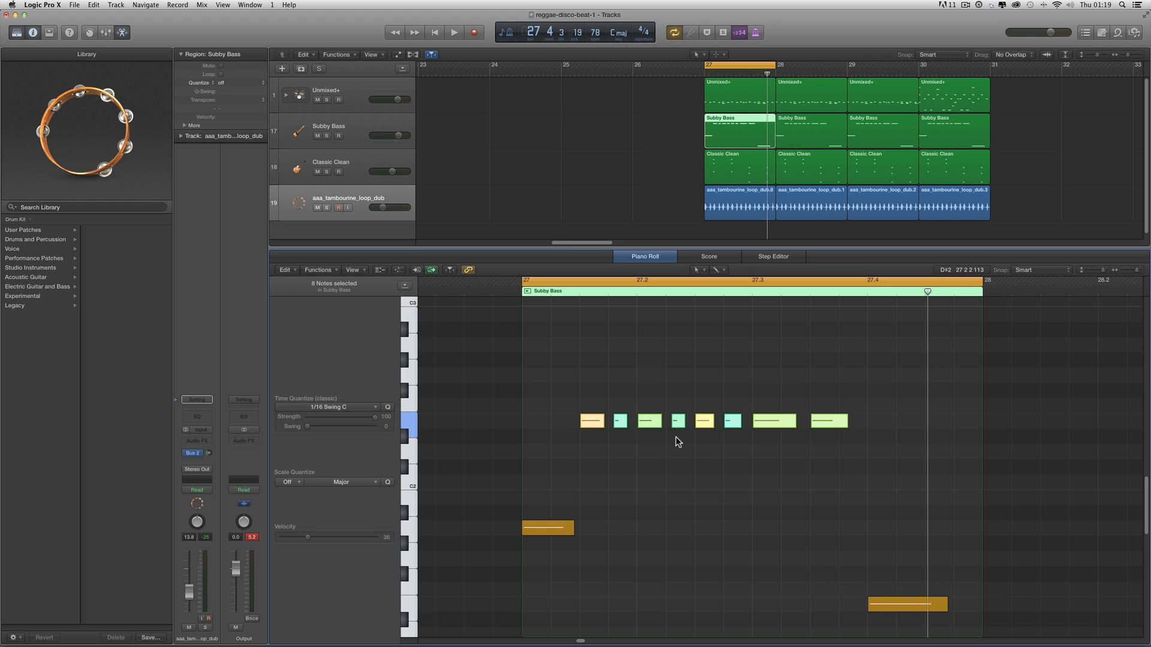
- View the Unmixed+ drum region at bar 27 in the Piano Roll and play it briefly
left_click(727, 96)
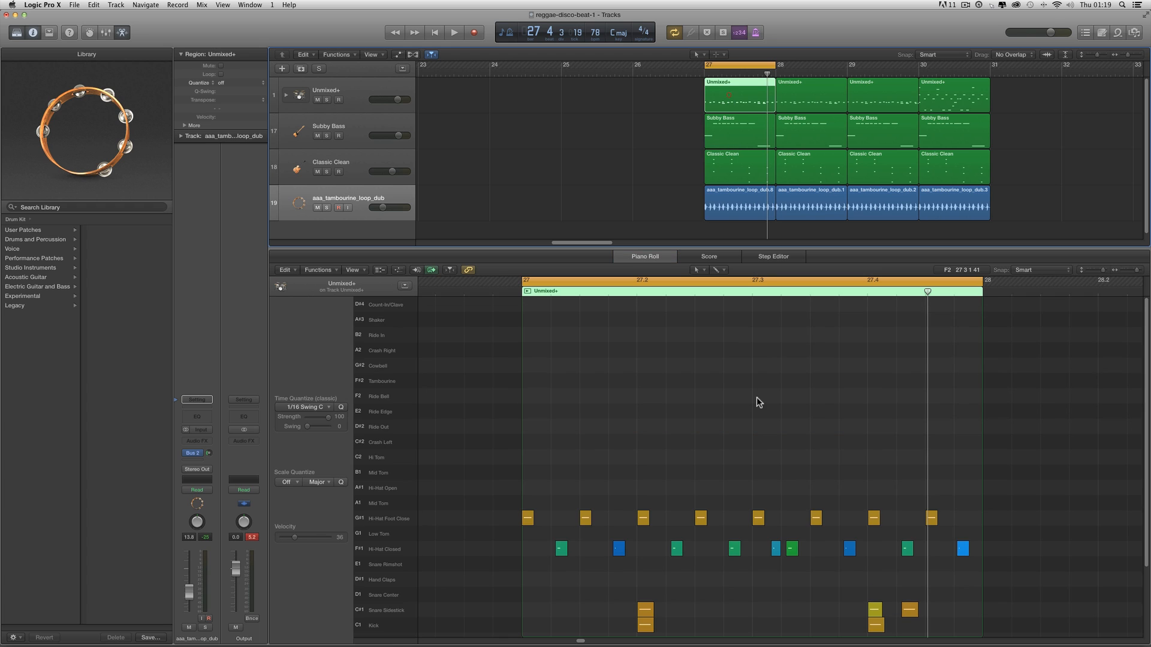
scroll(757, 398, "down", 3)
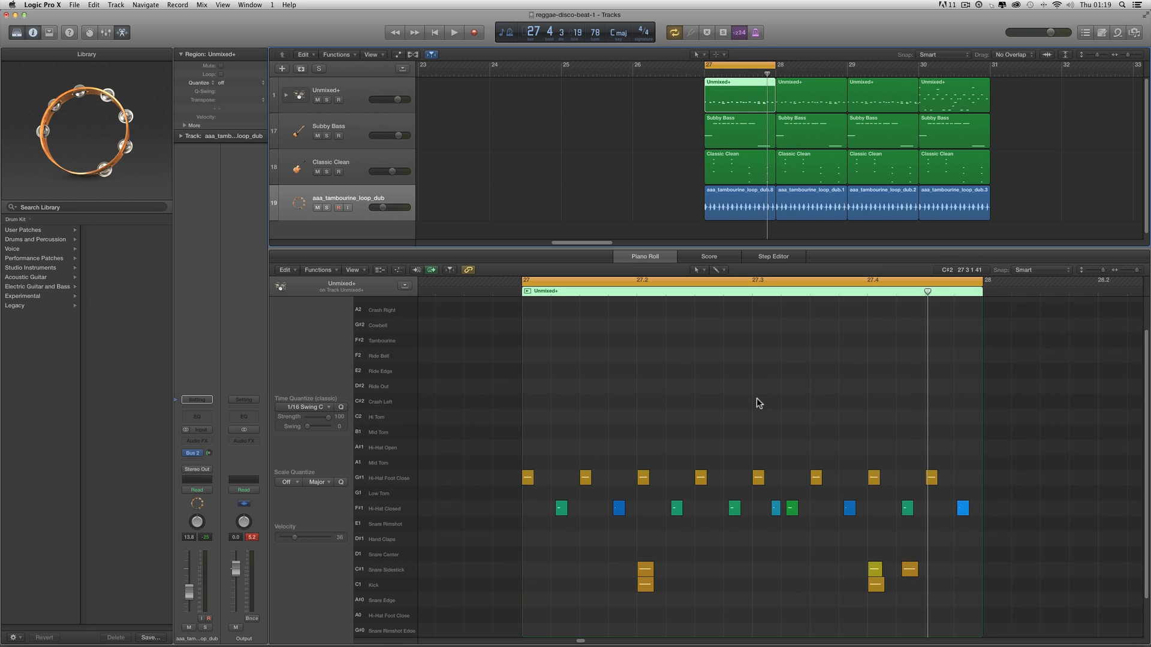
scroll(756, 398, "down", 1)
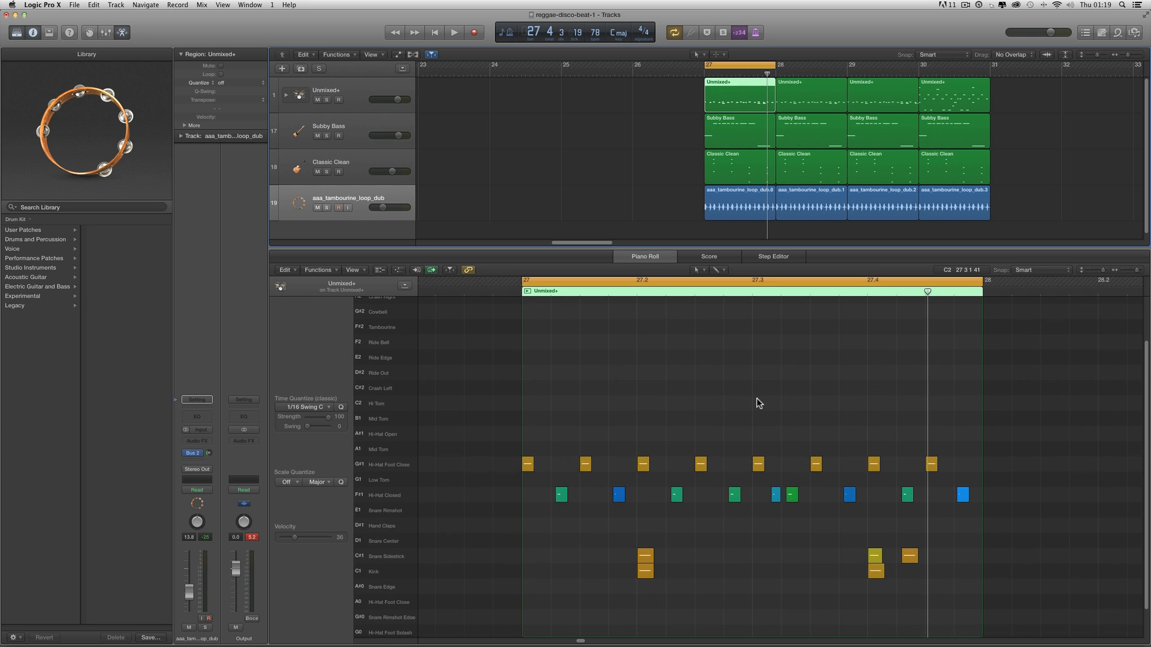
key("space")
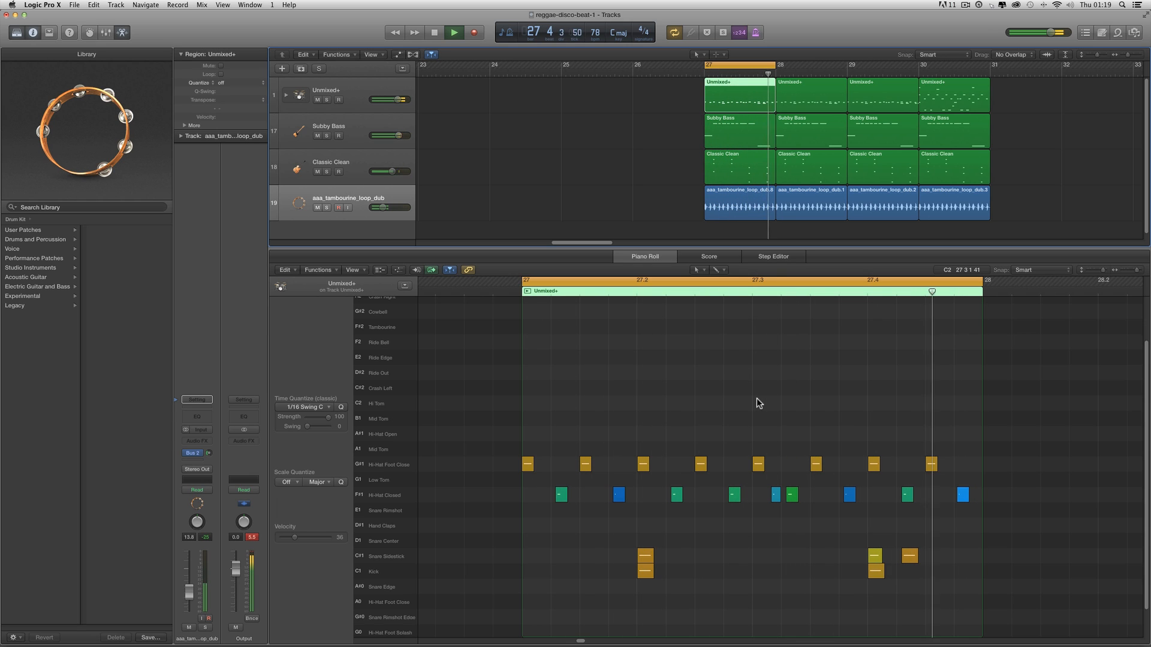
key("space")
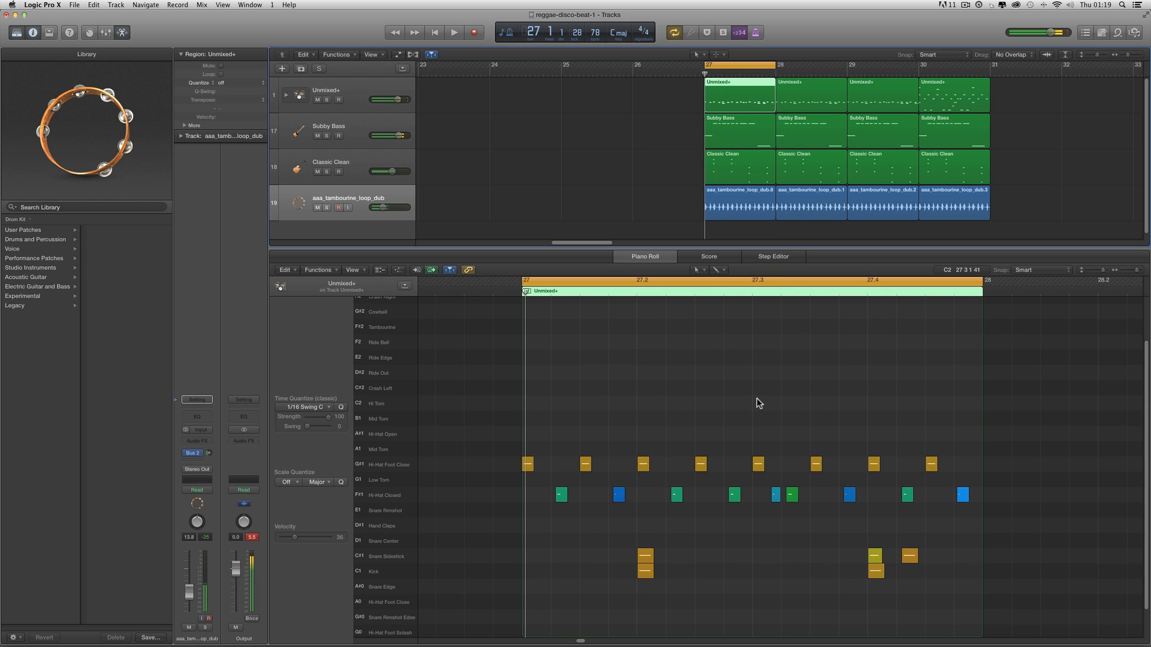
- Inspect the tambourine loop at bar 27, return to the Unmixed+ drum region and play the full beat once more
left_click(729, 197)
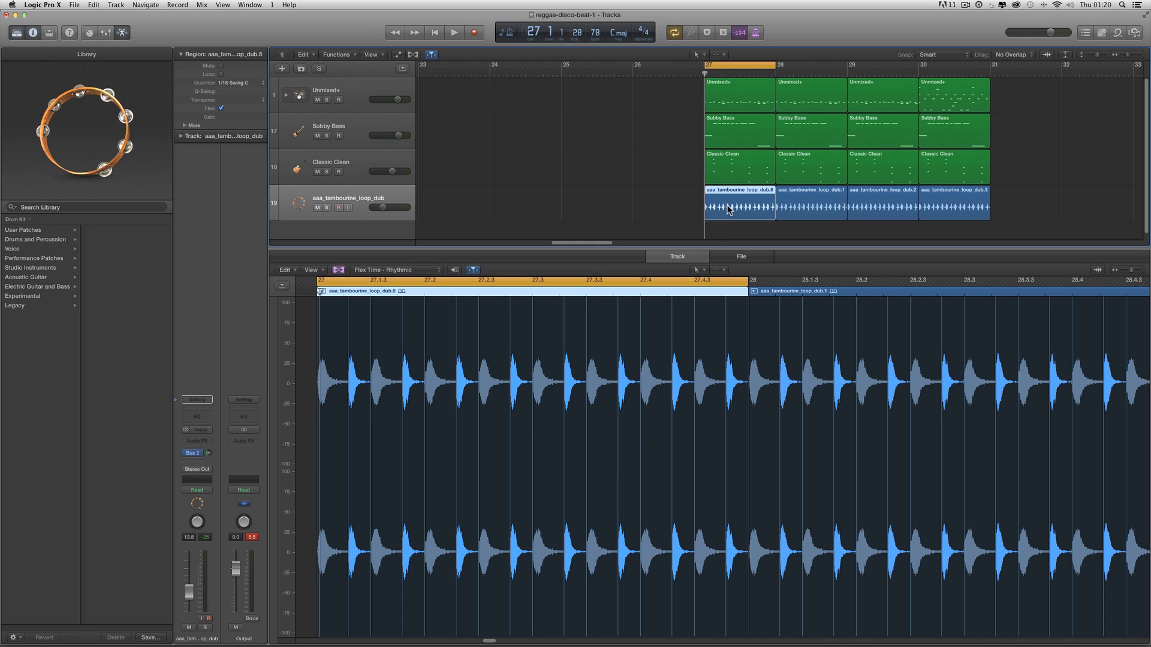
left_click(724, 99)
key("space")
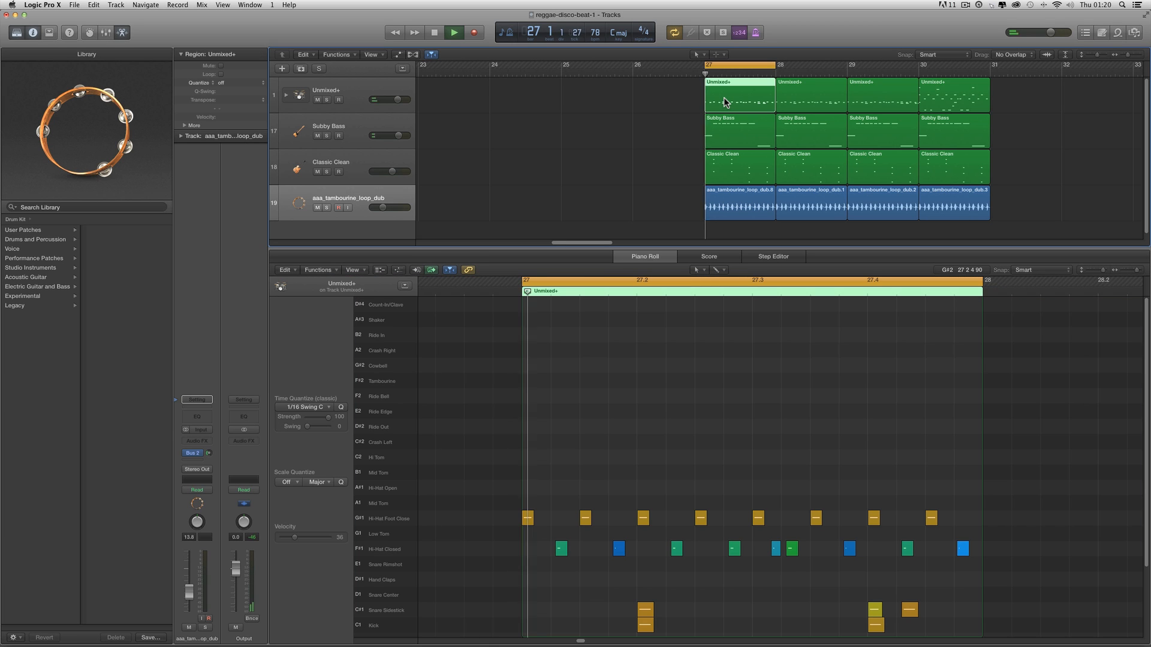
scroll(678, 146, "down", 1)
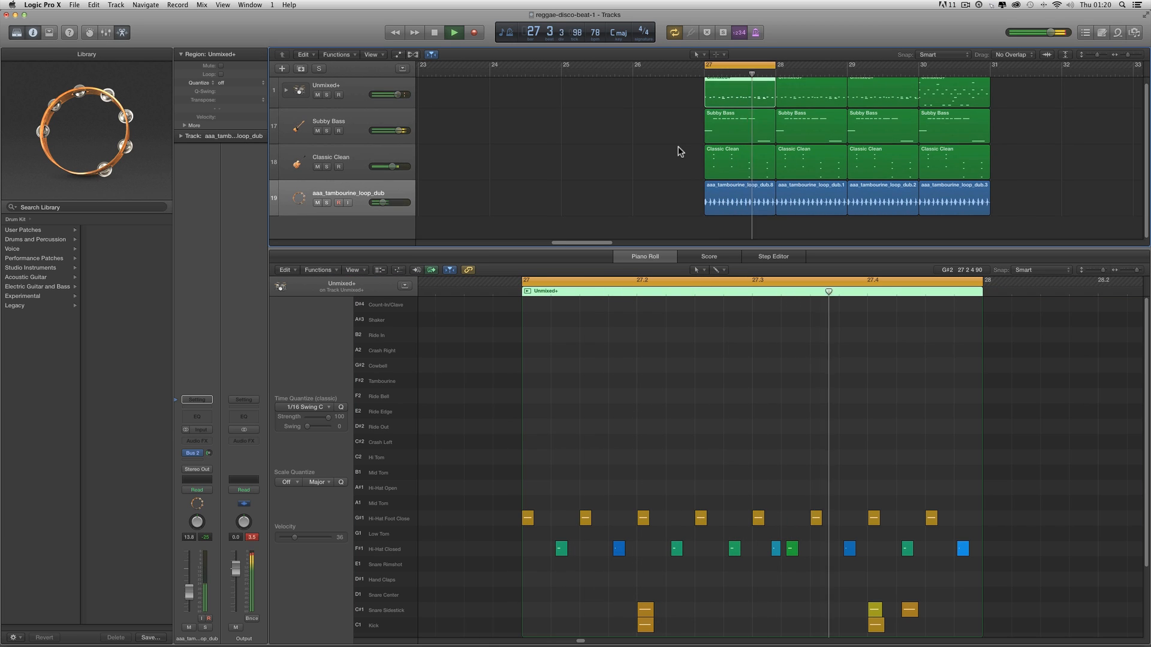
key("space")
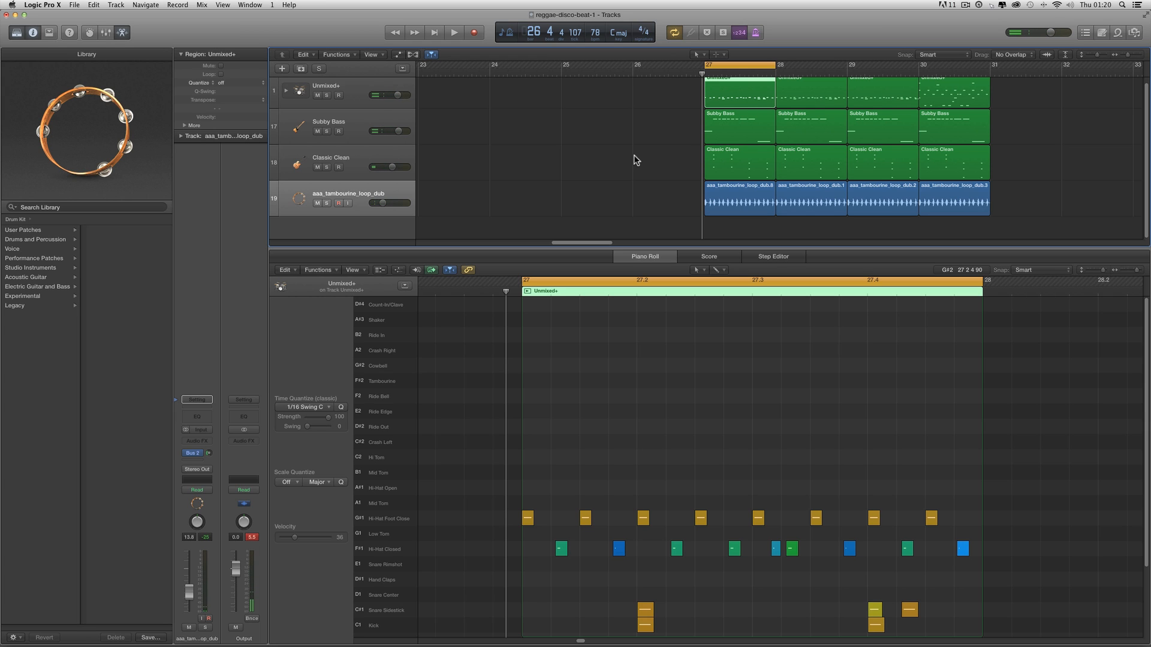
- Set the cycle range to bar 17 and create an empty one-bar region there on the Unmixed+ track with the Pencil tool
scroll(634, 159, "left", 10)
scroll(634, 154, "left", 4)
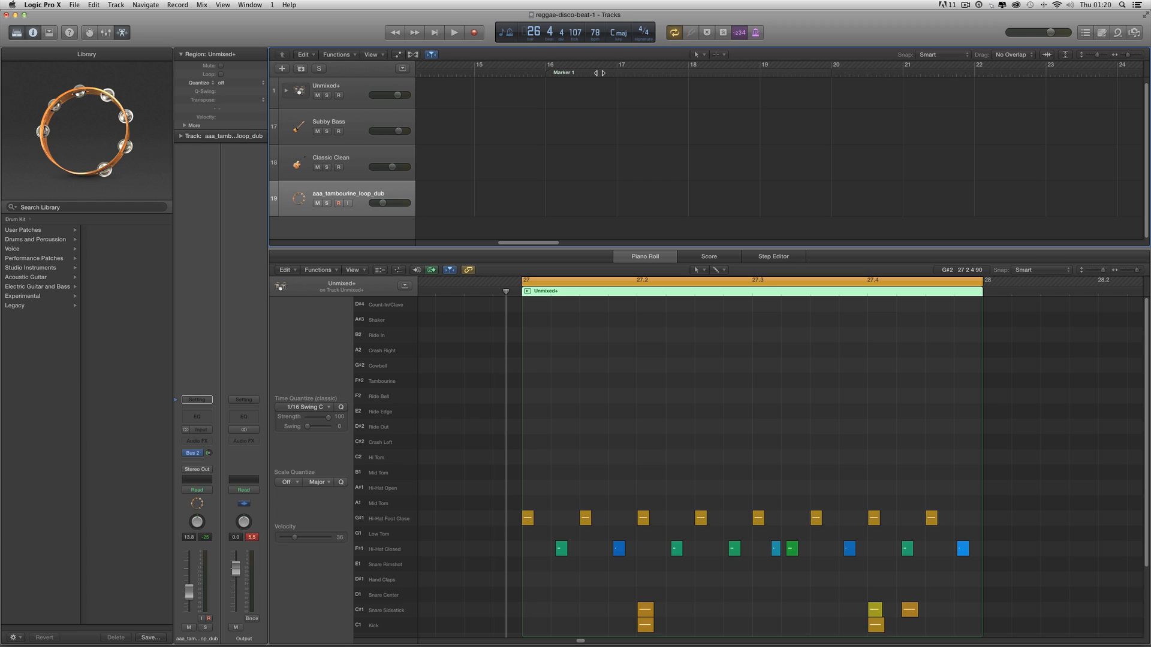
left_click_drag(617, 65, 668, 72)
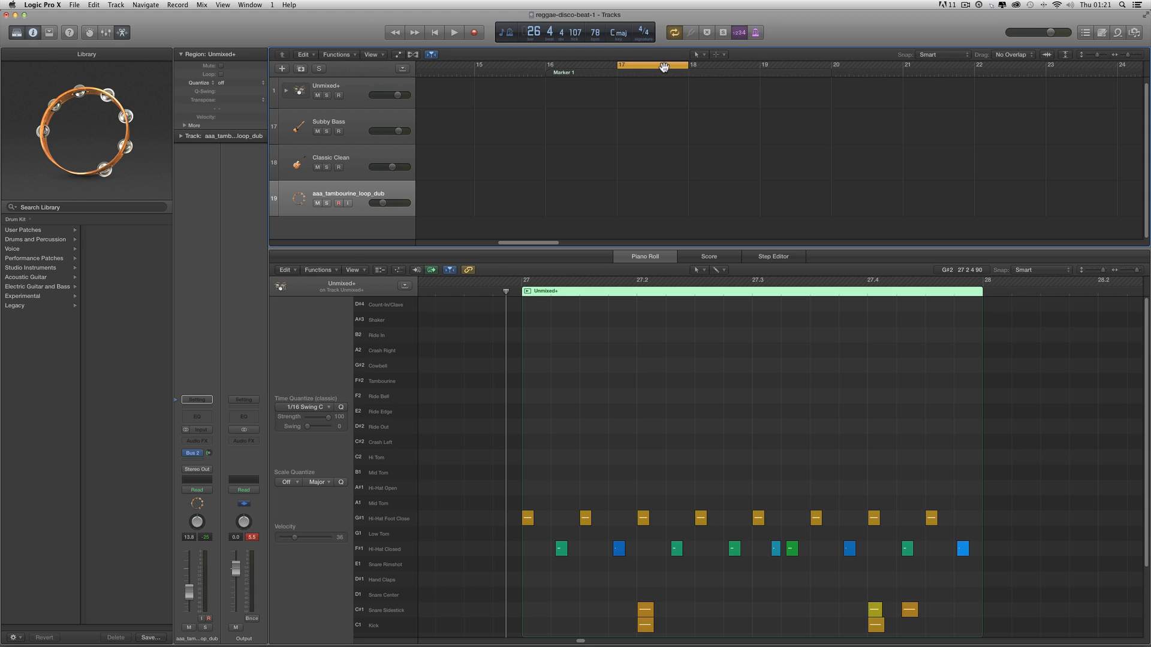
left_click(699, 54)
left_click(722, 81)
left_click(639, 97)
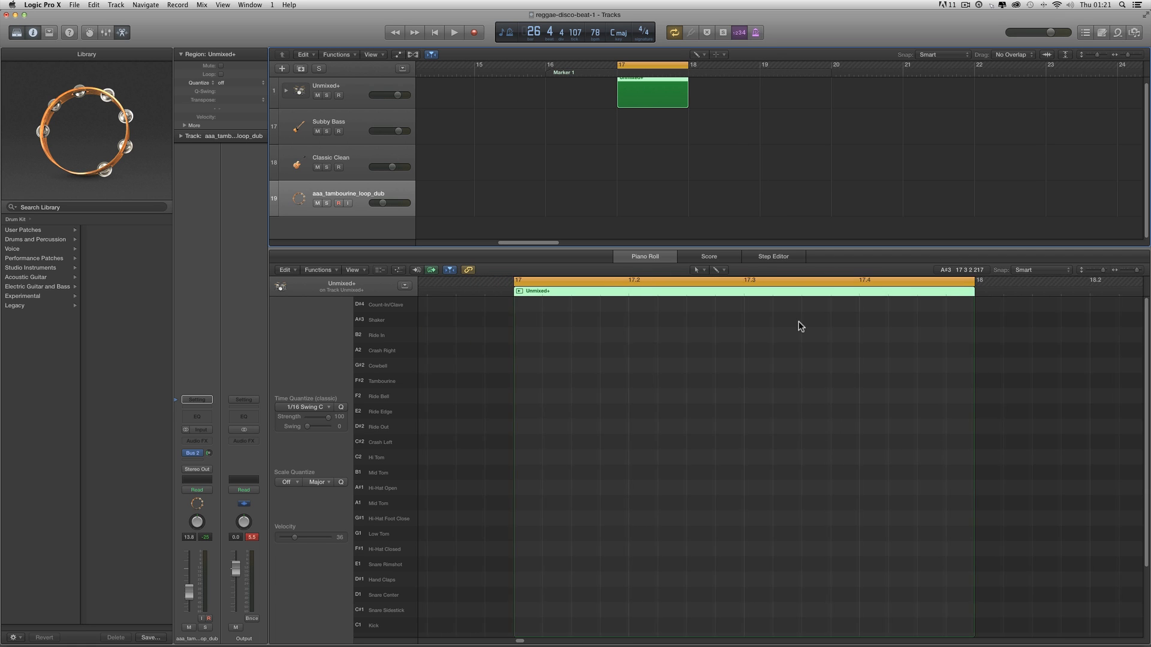
- Paint sixteen notes across bar 17 on the Hi-Hat Foot Close row using the Brush tool with time quantize set to 1/16 Note
scroll(803, 324, "left", 1)
left_click_drag(1137, 270, 1139, 271)
scroll(962, 353, "right", 3)
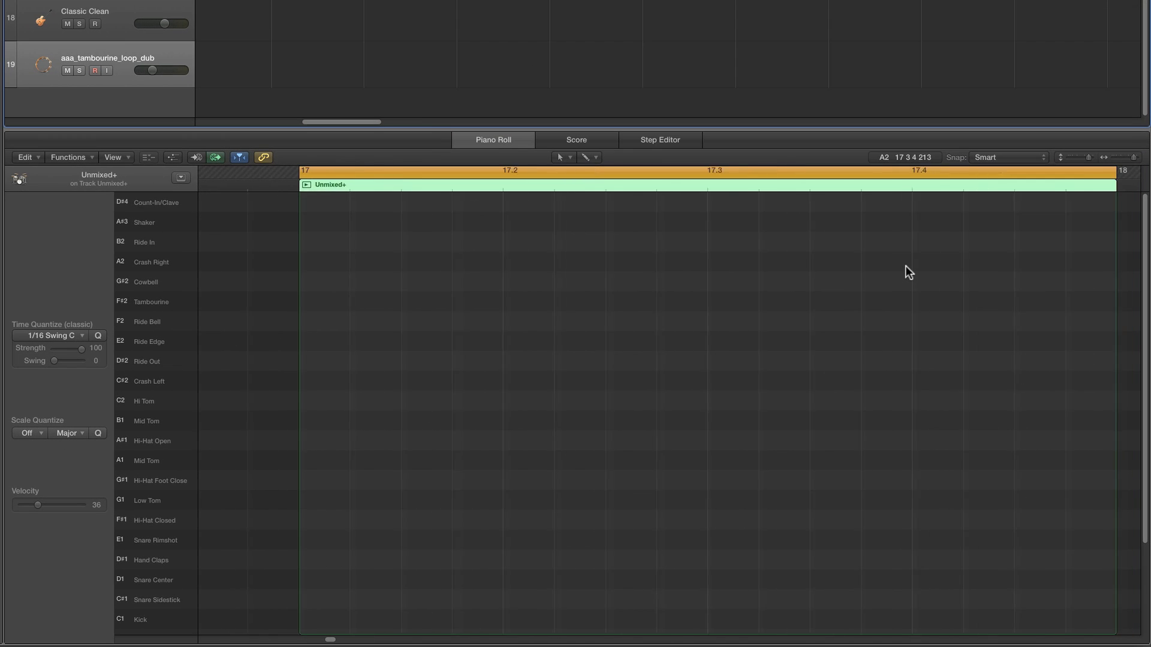
left_click(560, 157)
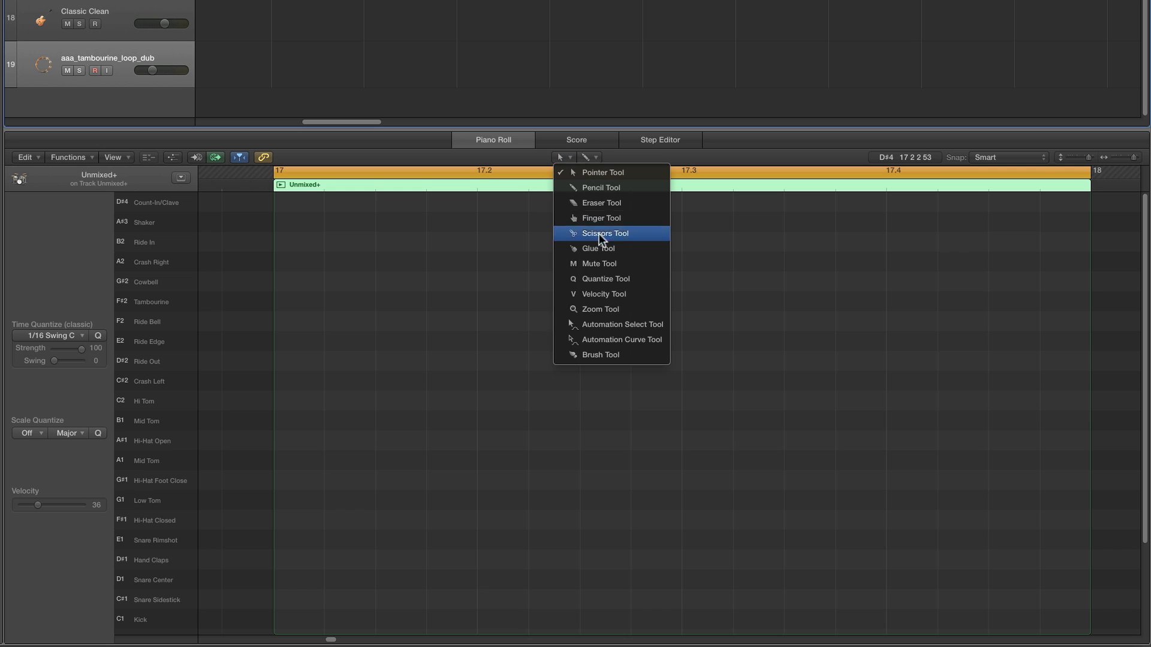
left_click(600, 355)
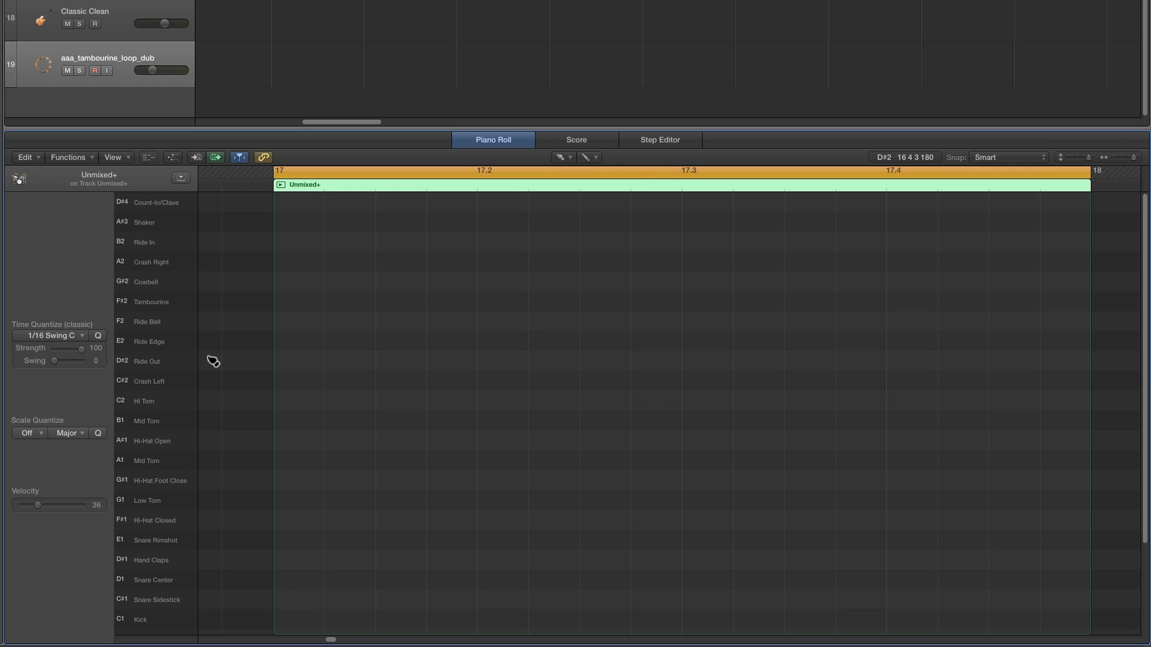
left_click(81, 336)
left_click(62, 408)
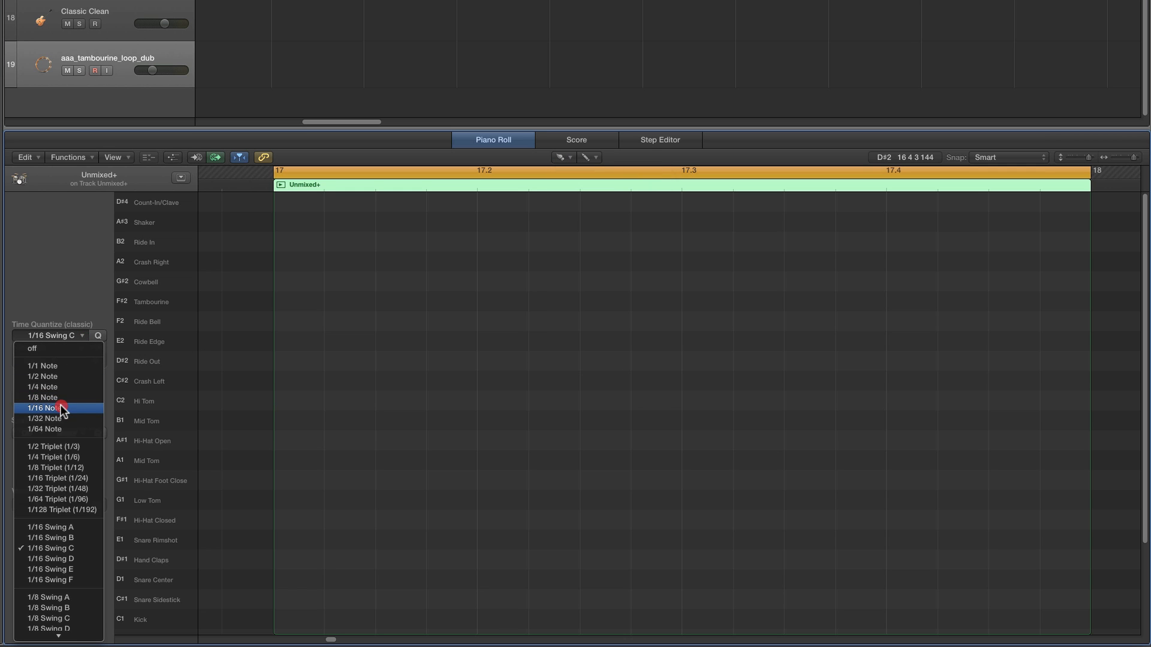
scroll(221, 431, "down", 2)
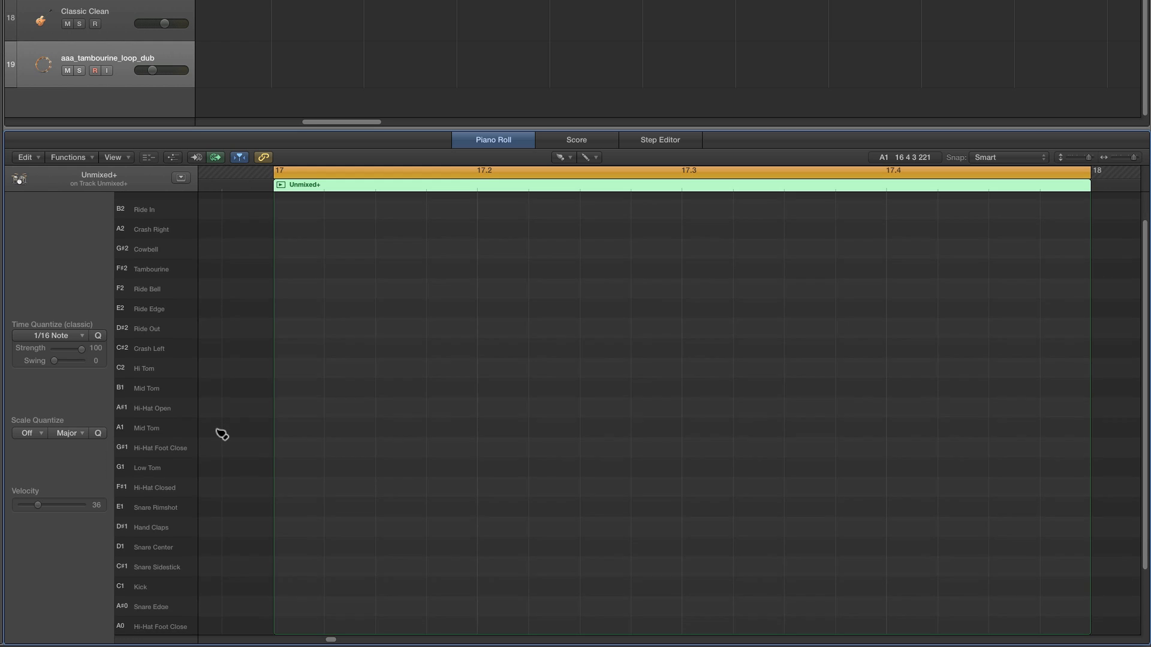
scroll(221, 435, "down", 3)
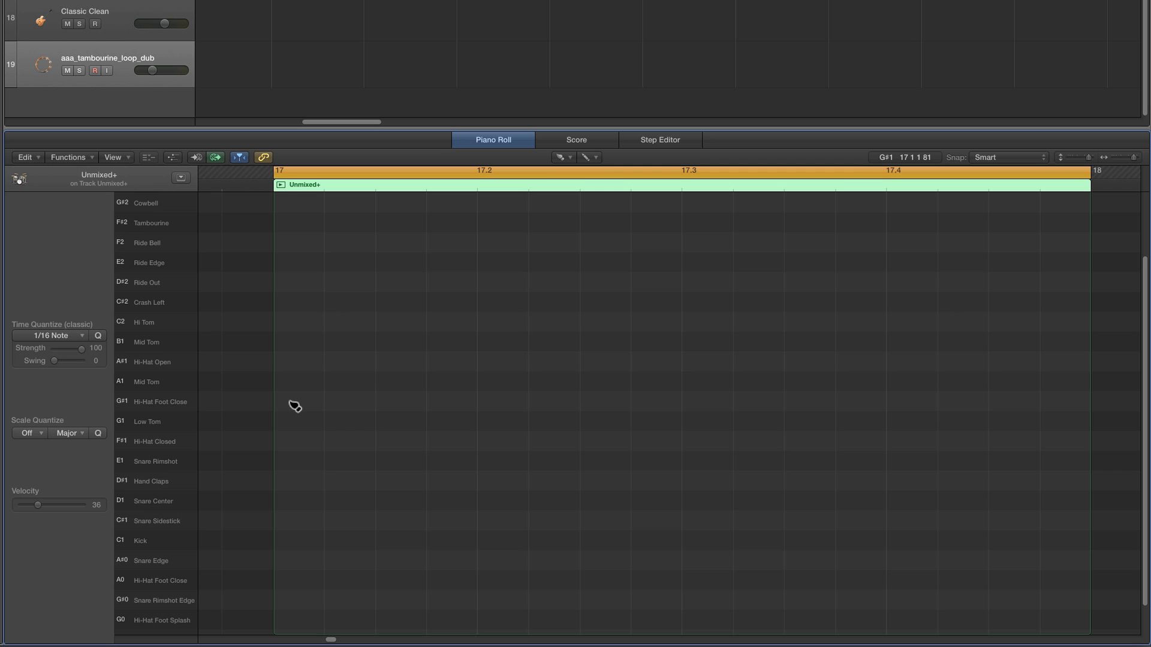
left_click_drag(293, 403, 1030, 401)
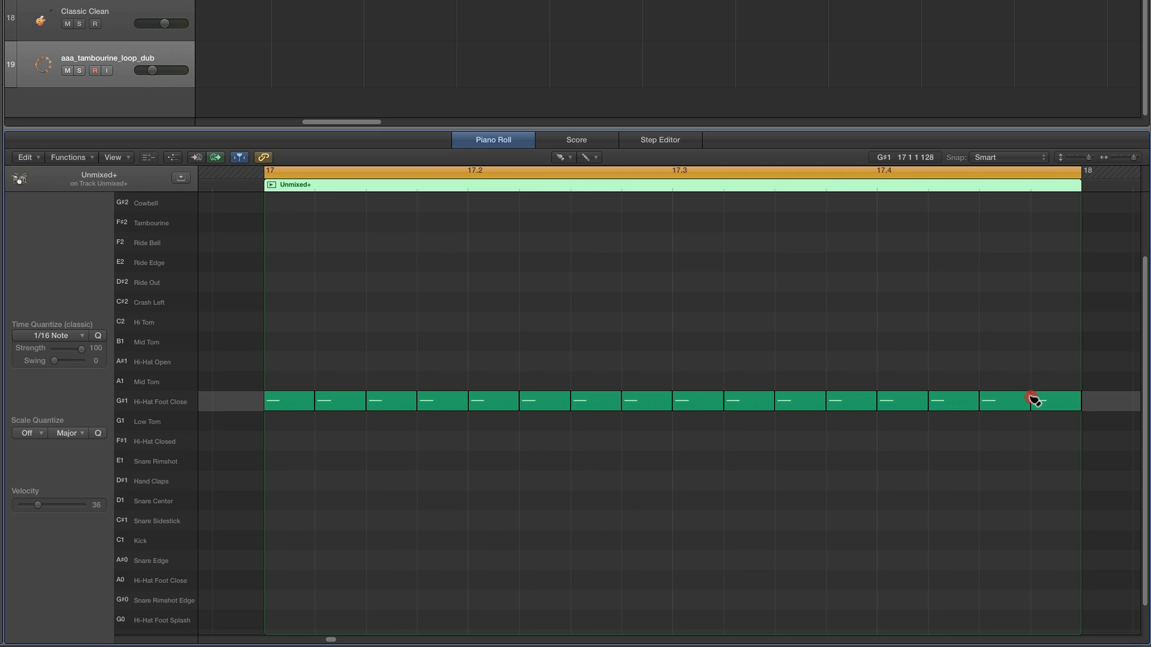
- Set the velocity of all Hi-Hat Foot Close notes to 101 and shorten them to about half their length
left_click(156, 403)
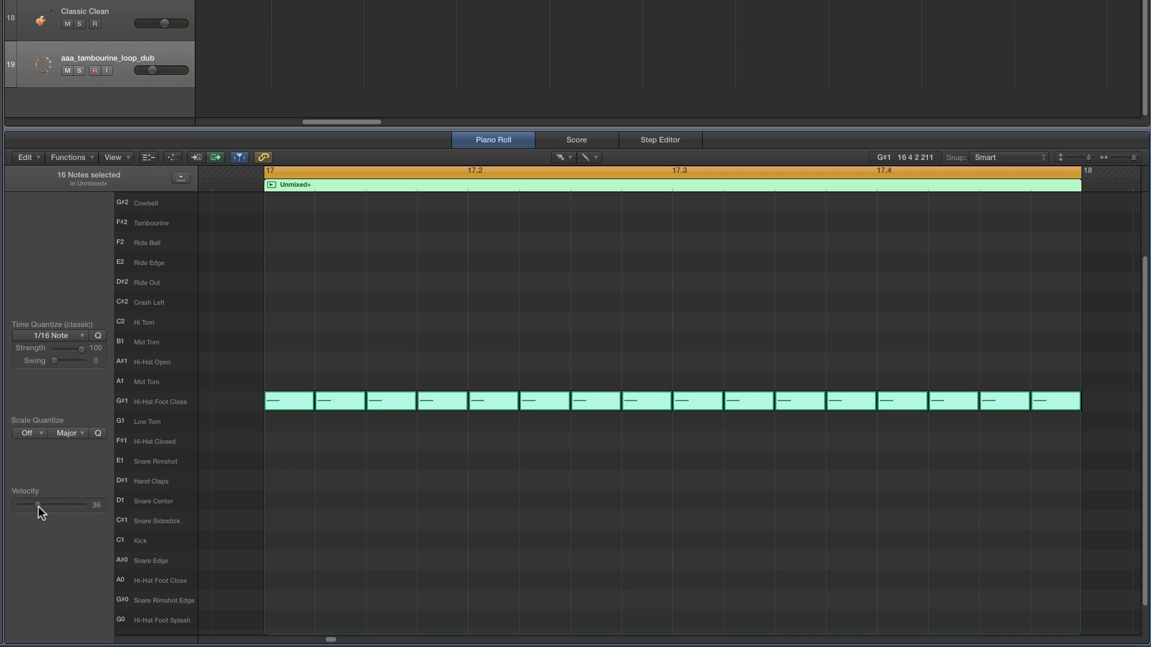
left_click_drag(35, 504, 69, 505)
left_click_drag(312, 406, 288, 407)
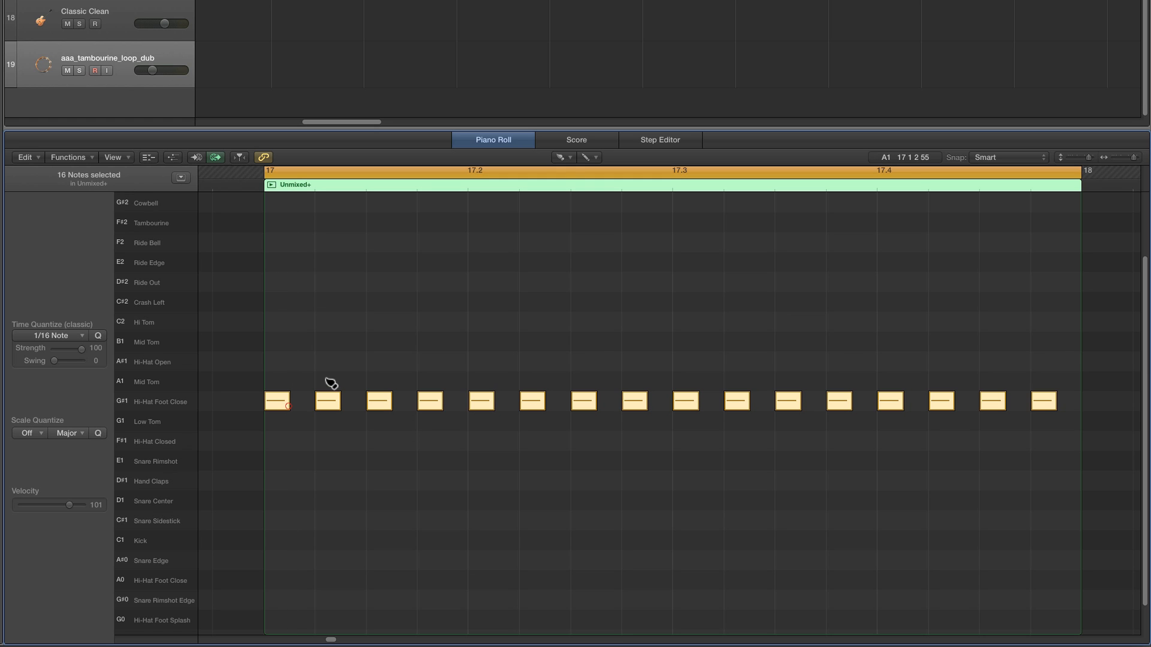
- Move every second Hi-Hat Foot Close note, starting with the second one, down to the Hi-Hat Closed row
left_click(562, 158)
left_click(602, 173)
left_click(446, 335)
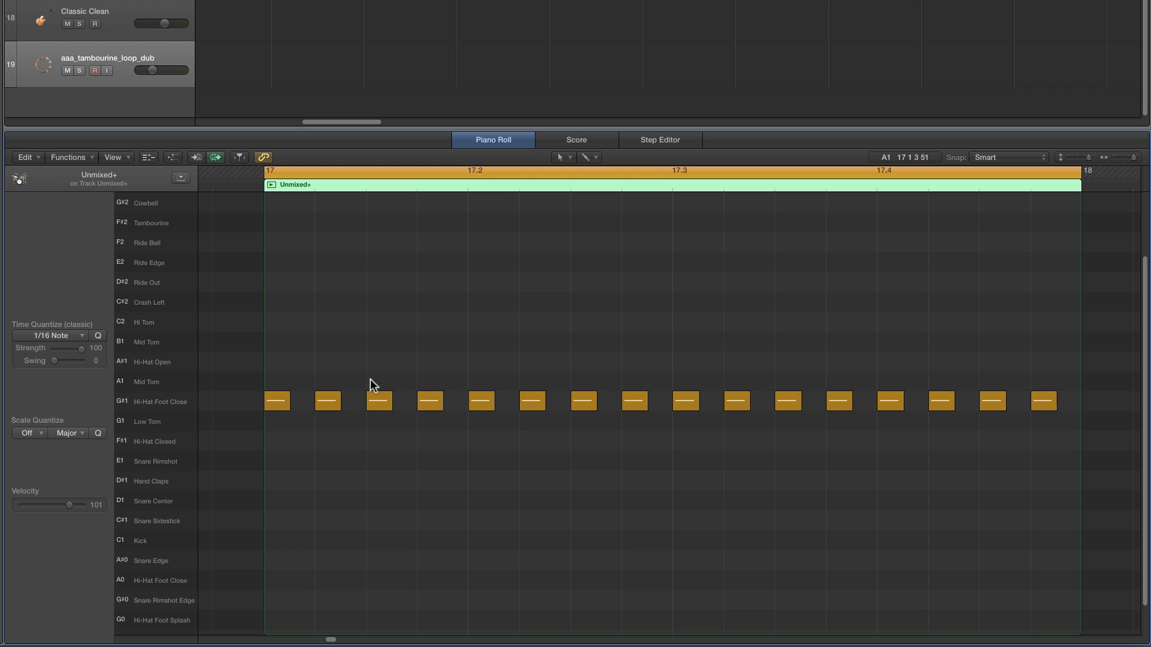
left_click(333, 404)
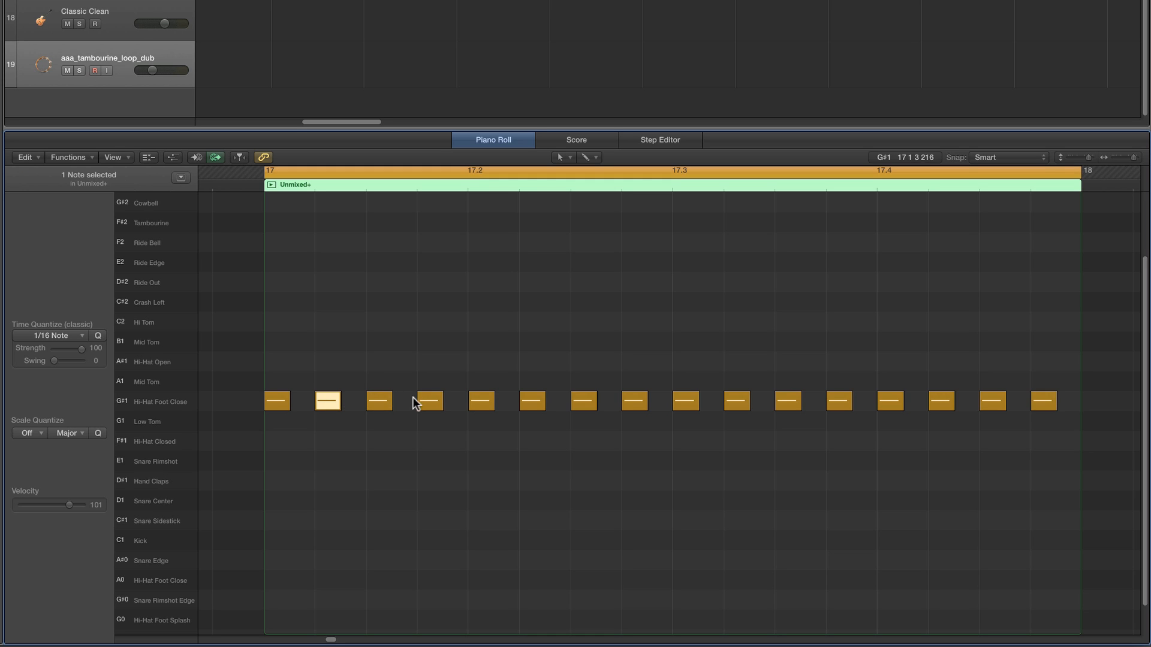
left_click(430, 402, "shift")
left_click(532, 401, "shift")
left_click(632, 401, "shift")
left_click(735, 403, "shift")
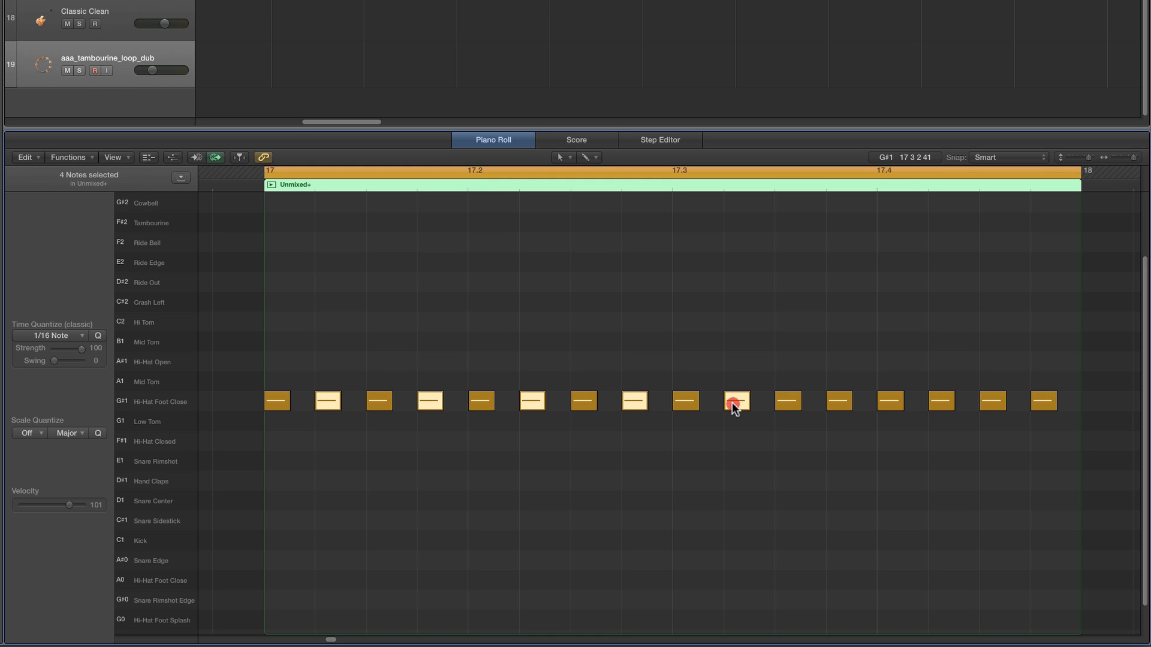
left_click(946, 403, "shift")
left_click(1042, 403, "shift")
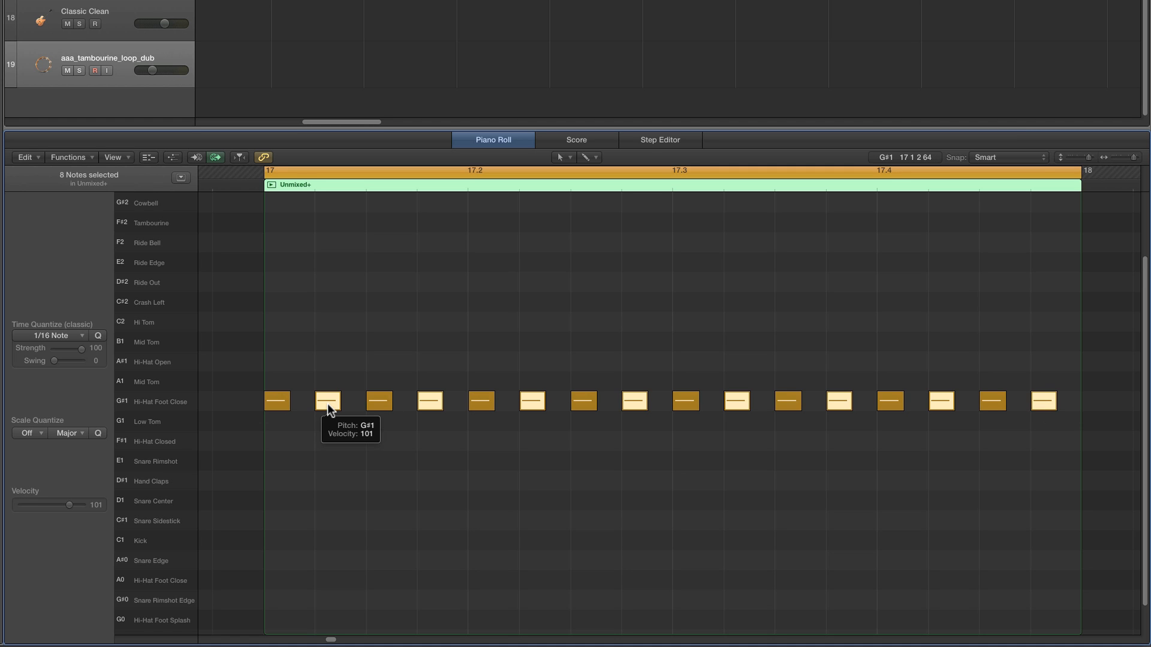
left_click_drag(328, 406, 327, 430)
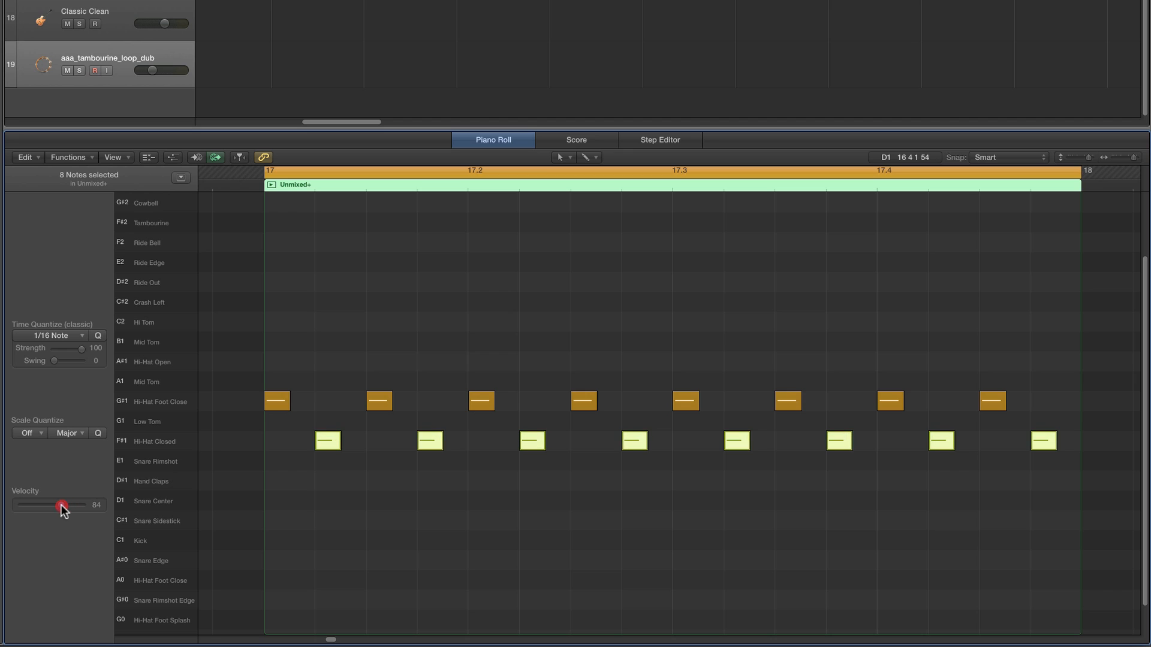
- Lower the velocity of the eight Hi-Hat Closed notes to 71 while auditioning the loop
left_click_drag(62, 504, 54, 504)
mouse_move(279, 391)
key("space")
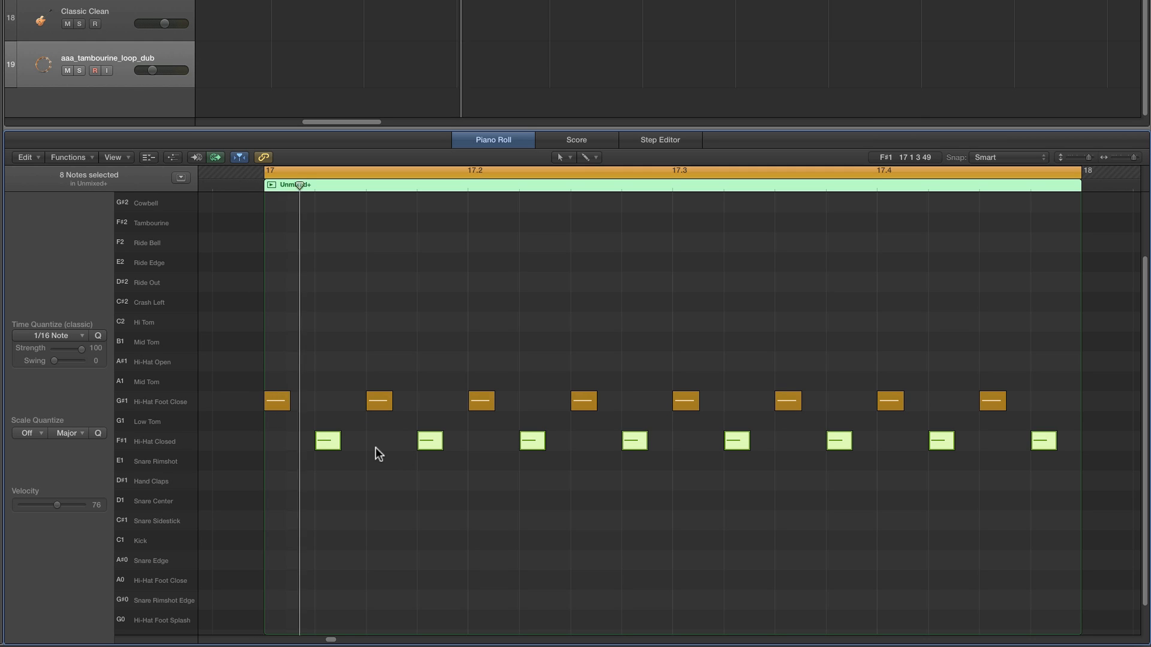
key("space")
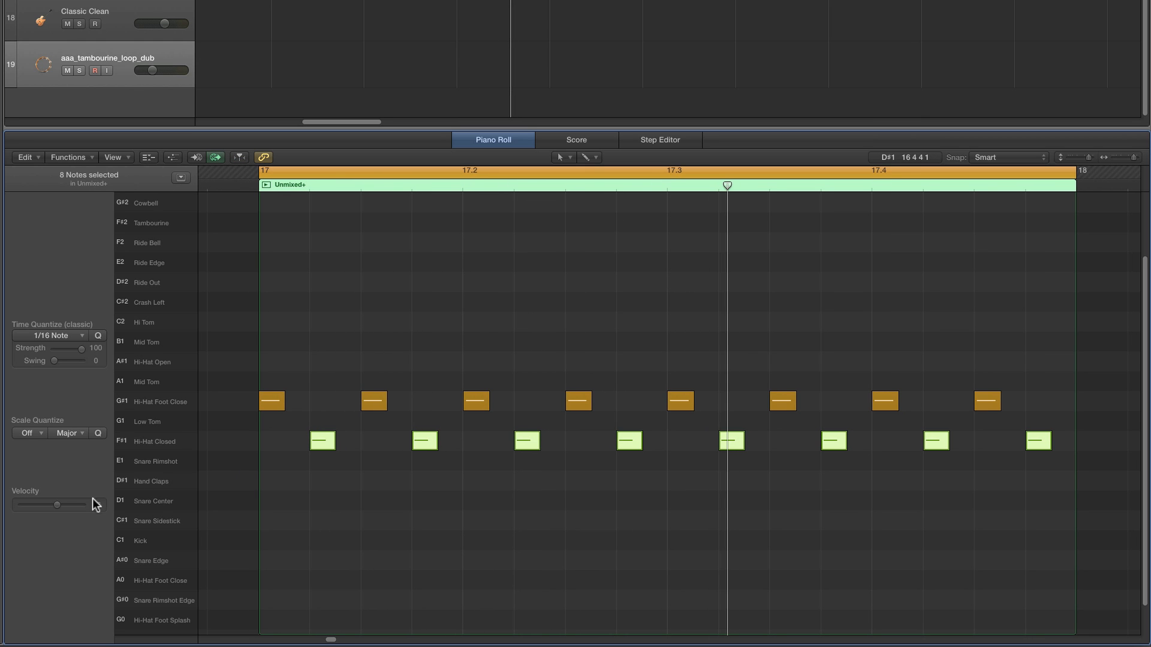
left_click_drag(56, 503, 58, 509)
key("space")
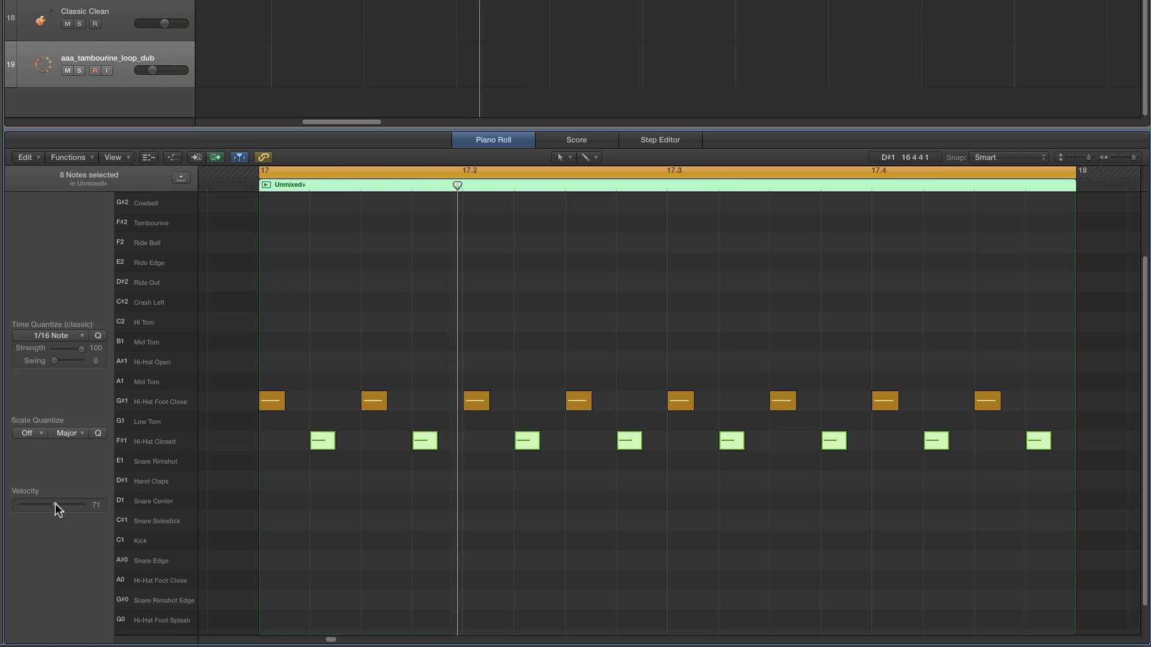
- Lower the velocity of every second Hi-Hat Closed note to about 30 with the Velocity tool
left_click(501, 348)
left_click(569, 157)
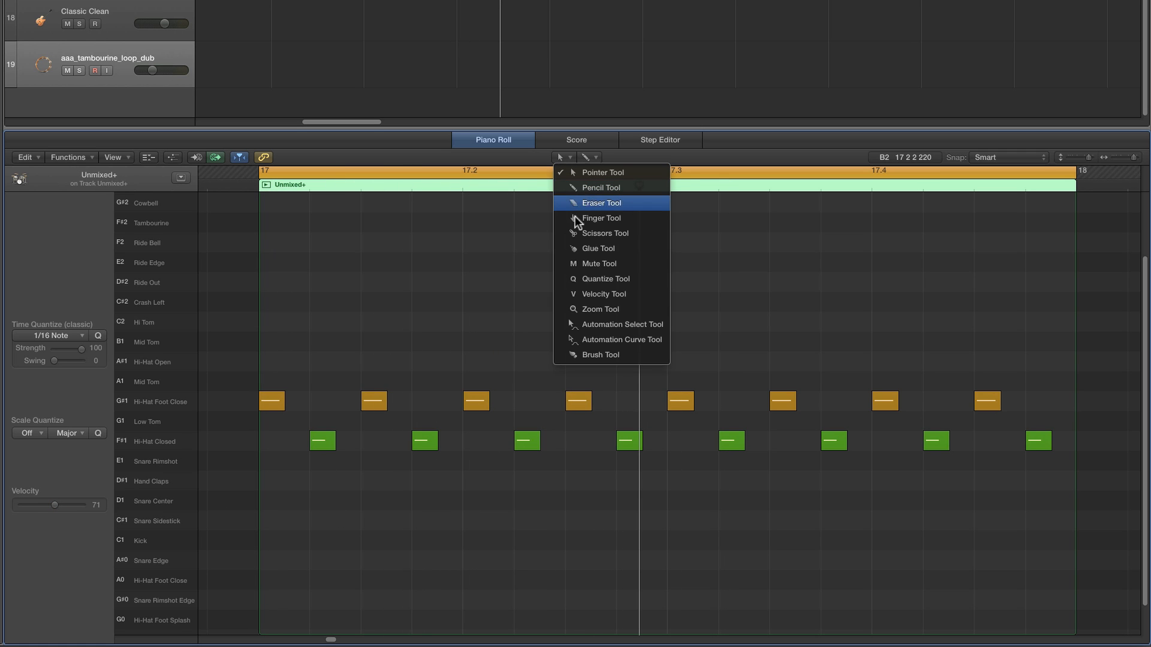
left_click(587, 294)
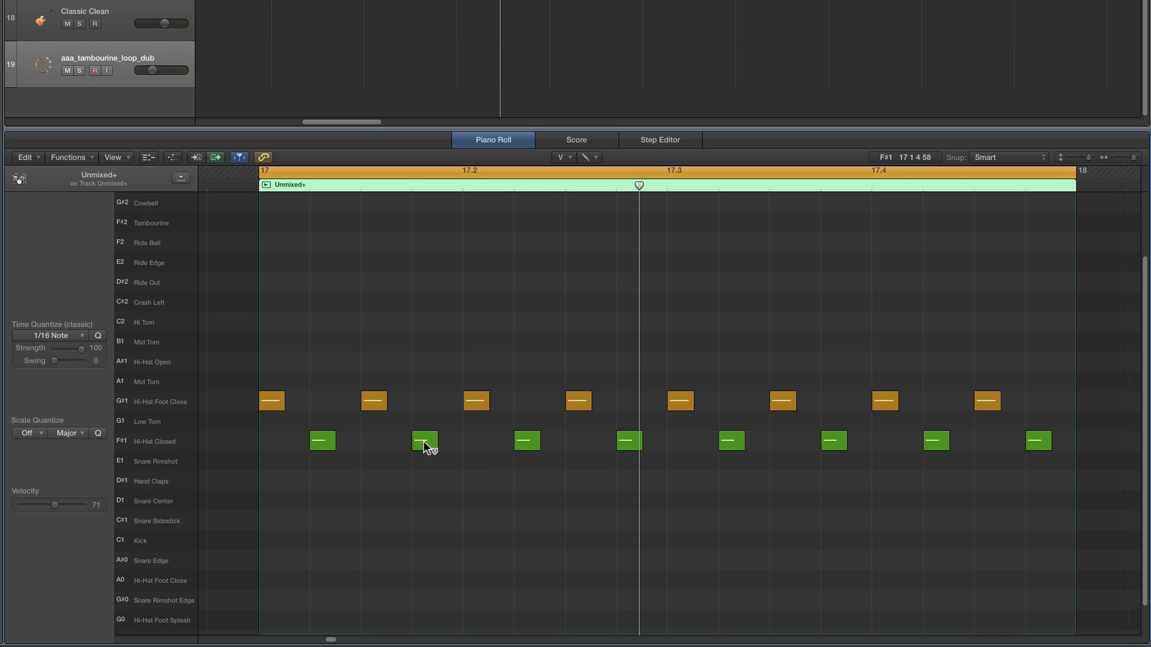
left_click_drag(423, 443, 423, 498)
left_click_drag(626, 441, 625, 493)
left_click_drag(827, 445, 829, 491)
left_click_drag(1042, 446, 1045, 491)
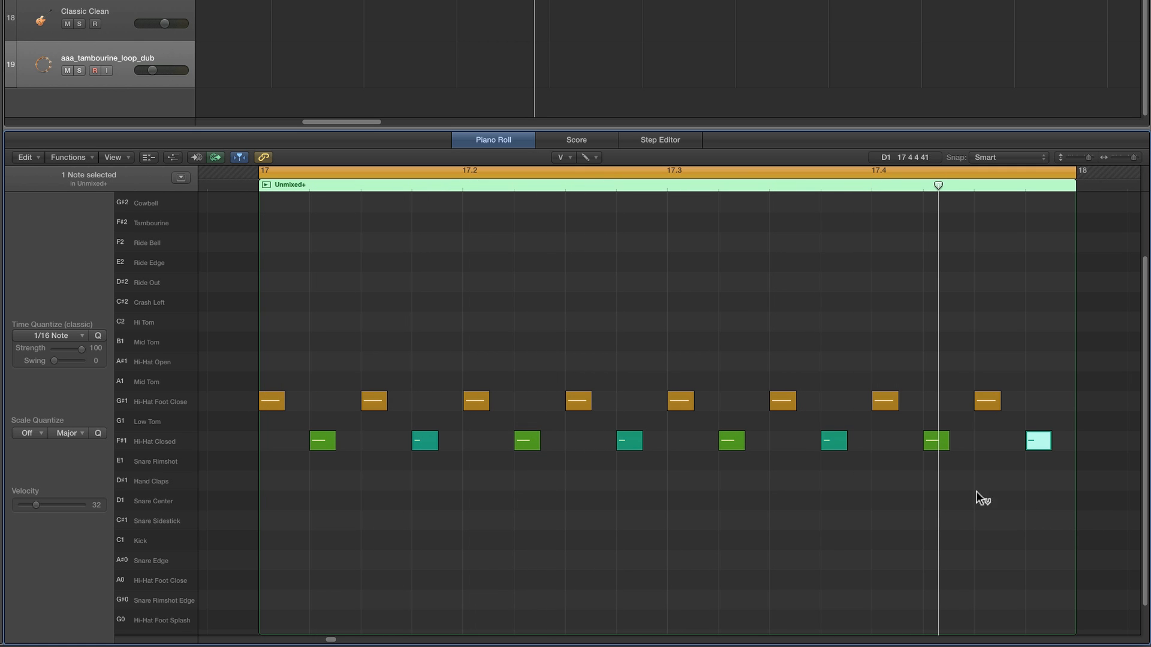
- Quantize all Hi-Hat Closed notes to 1/16 Swing C and play the loop
left_click(174, 441)
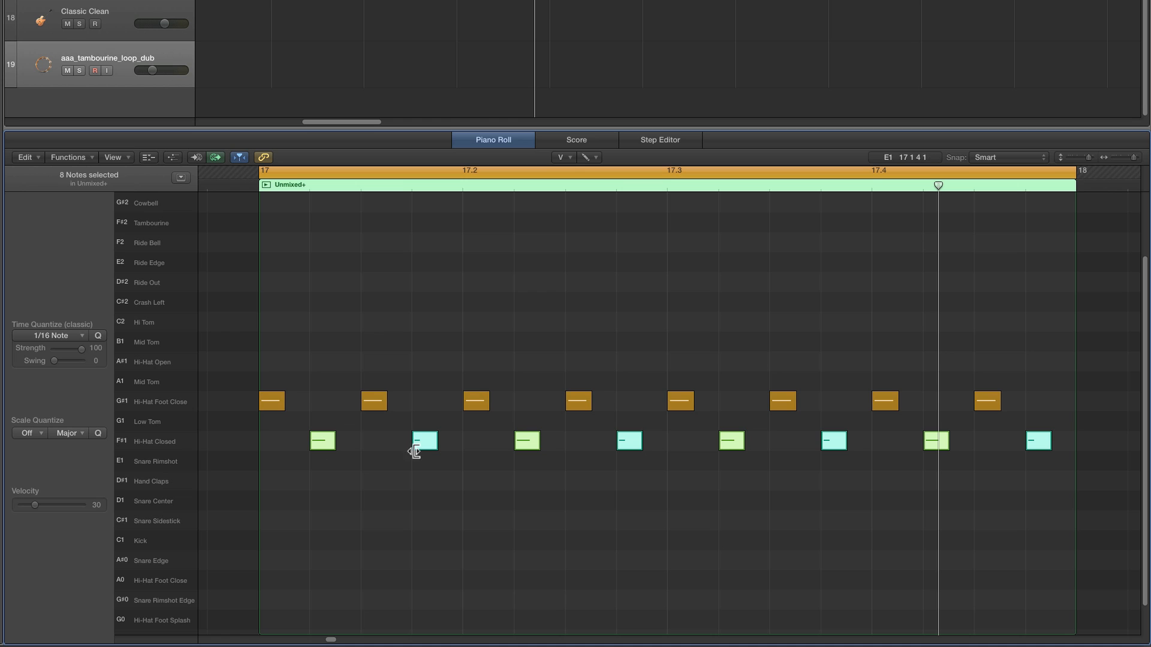
left_click(66, 337)
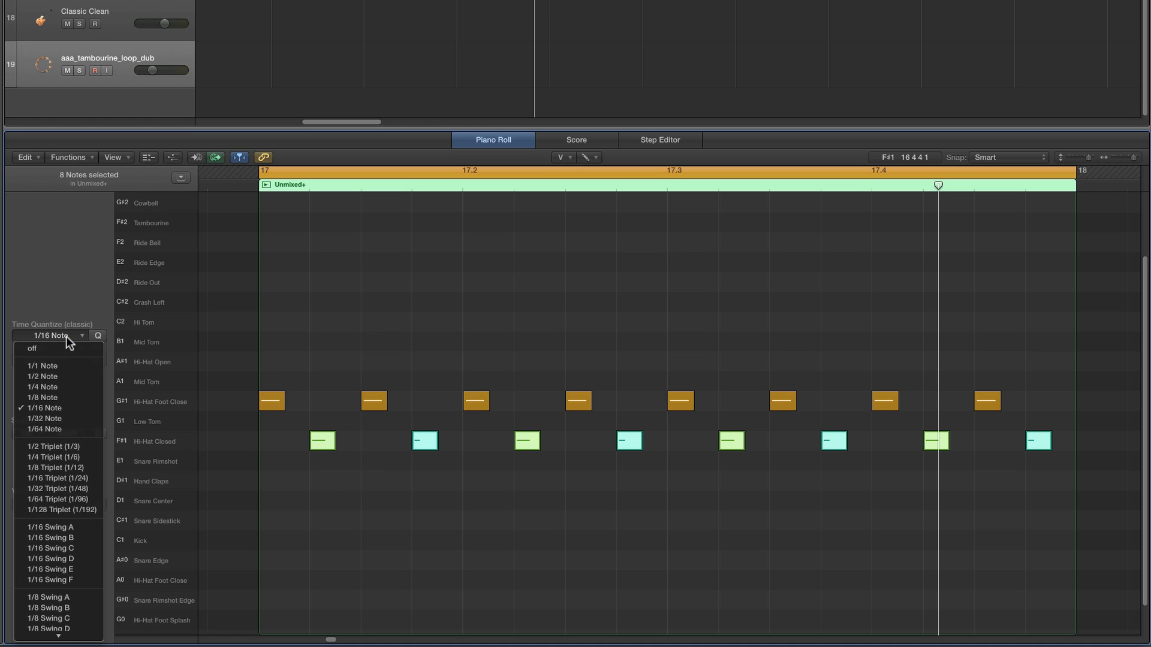
left_click(73, 548)
key("space")
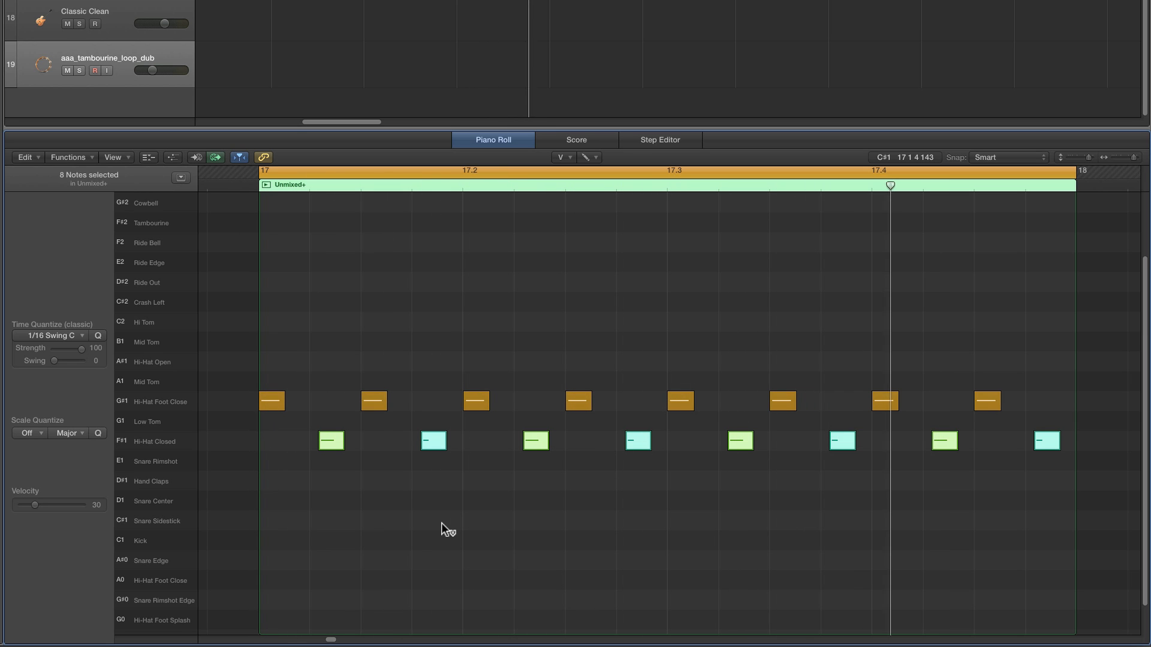
- Add a shortened extra Hi-Hat Closed note between 17.3 and the following Hi-Hat Closed note, using the Pencil tool
left_click(447, 487)
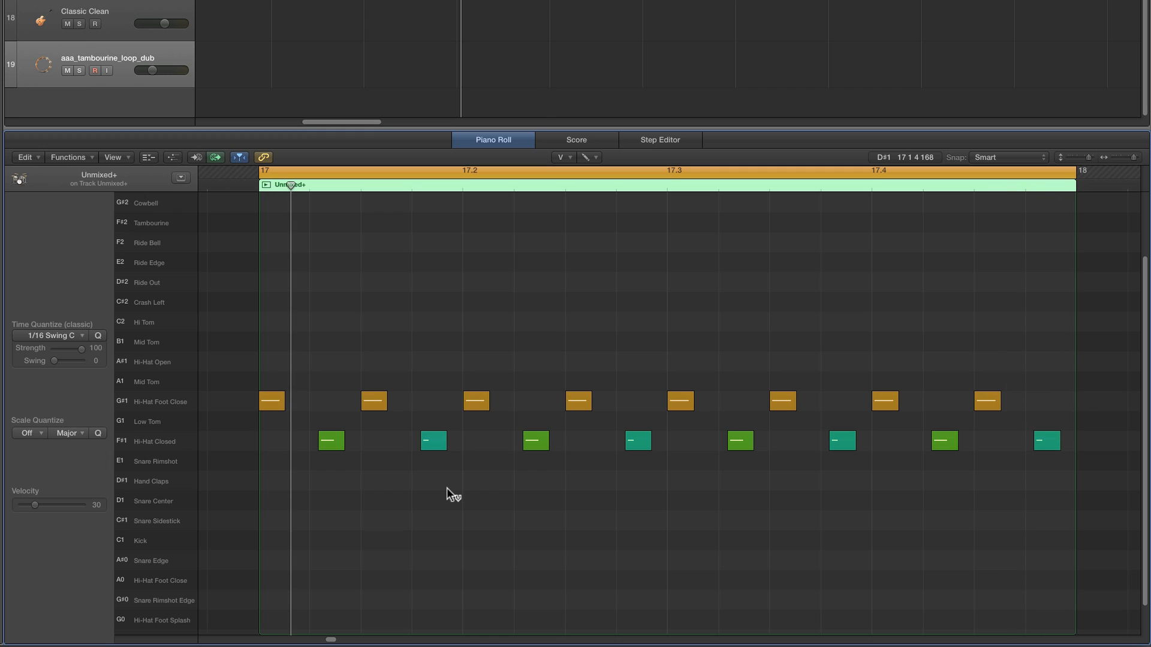
left_click(560, 157)
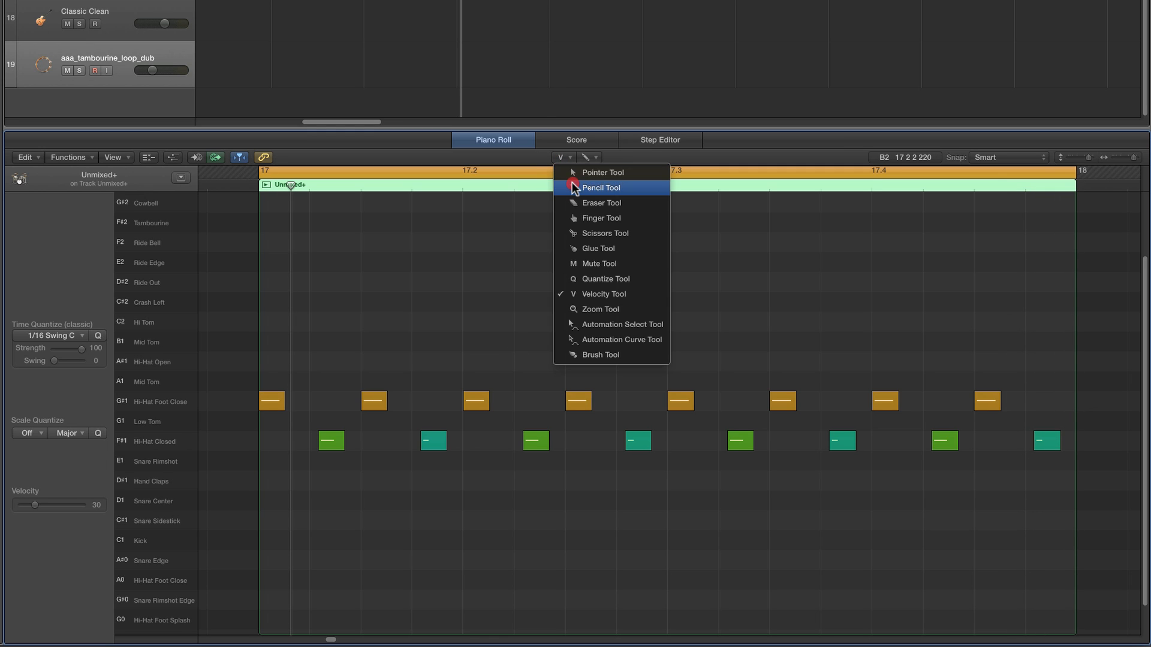
left_click(584, 185)
left_click(686, 447)
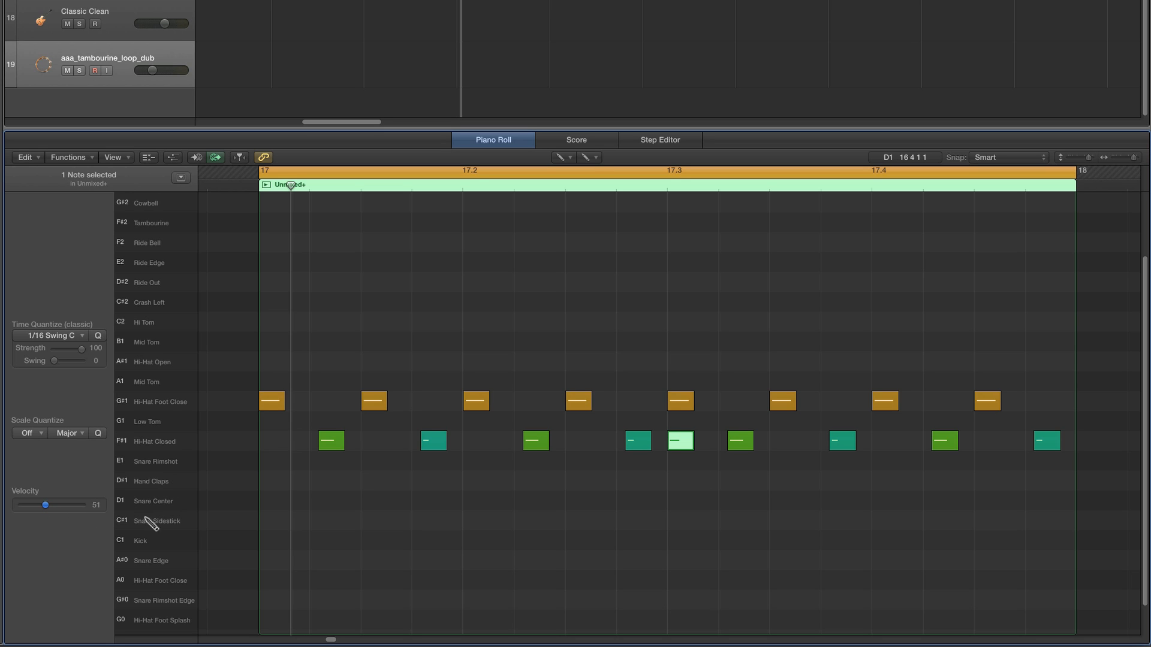
left_click_drag(692, 449, 687, 447)
left_click_drag(683, 447, 703, 443)
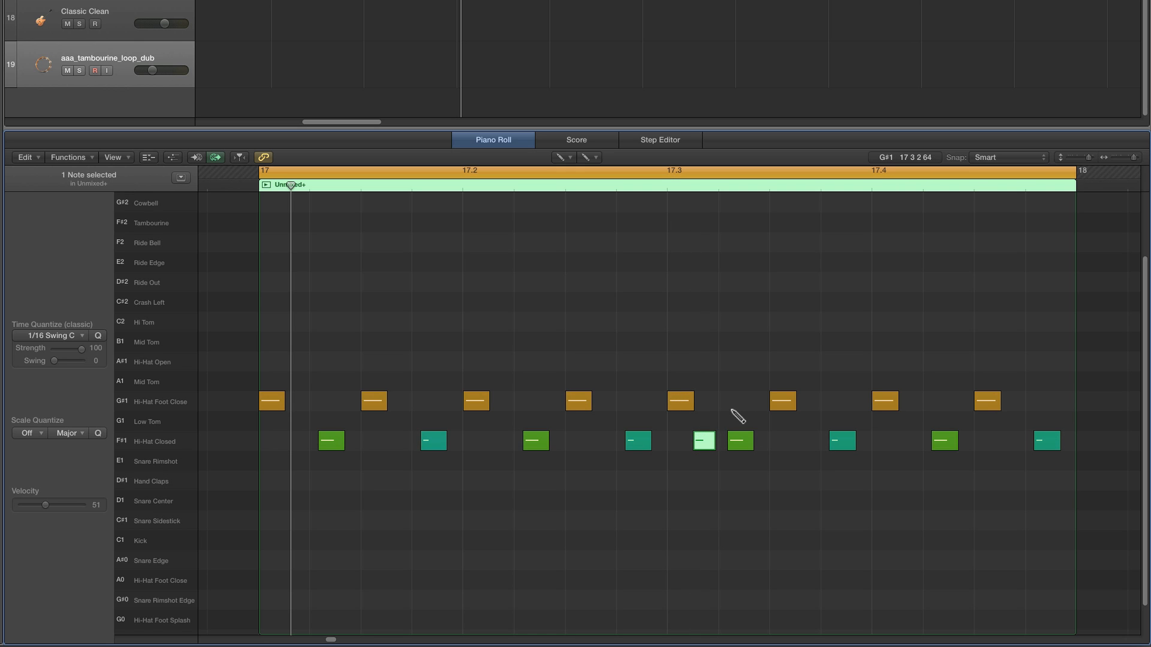
- Set the extra Hi-Hat Closed note's velocity to 43 and nudge it slightly later while auditioning the loop
key("space")
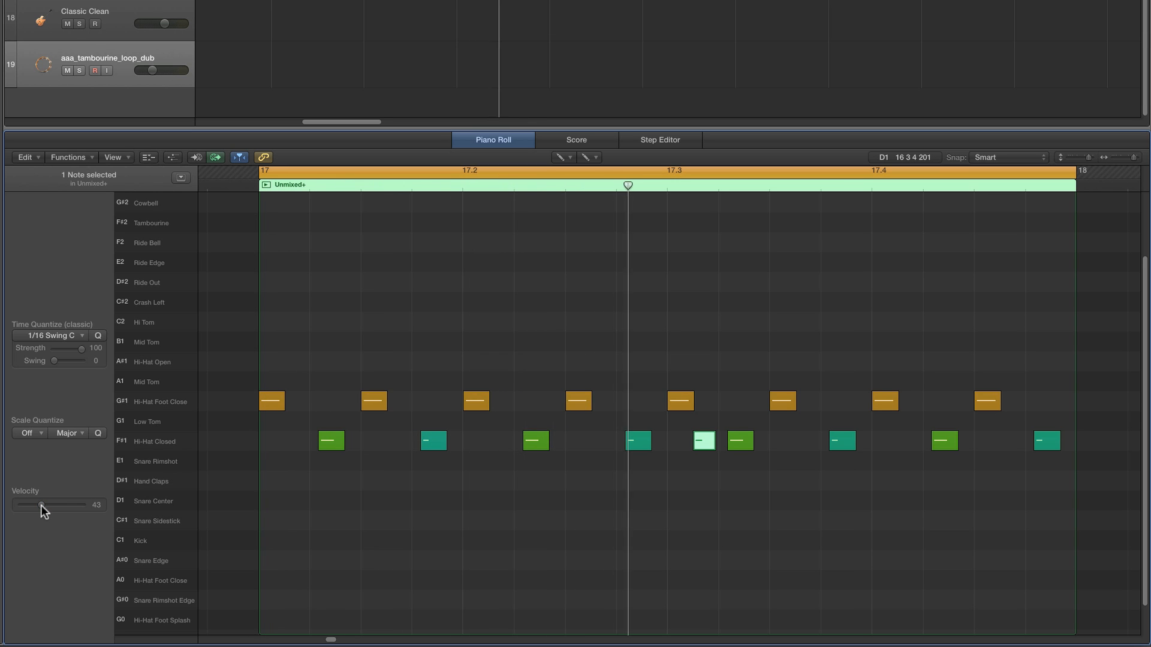
key("space")
left_click(559, 157)
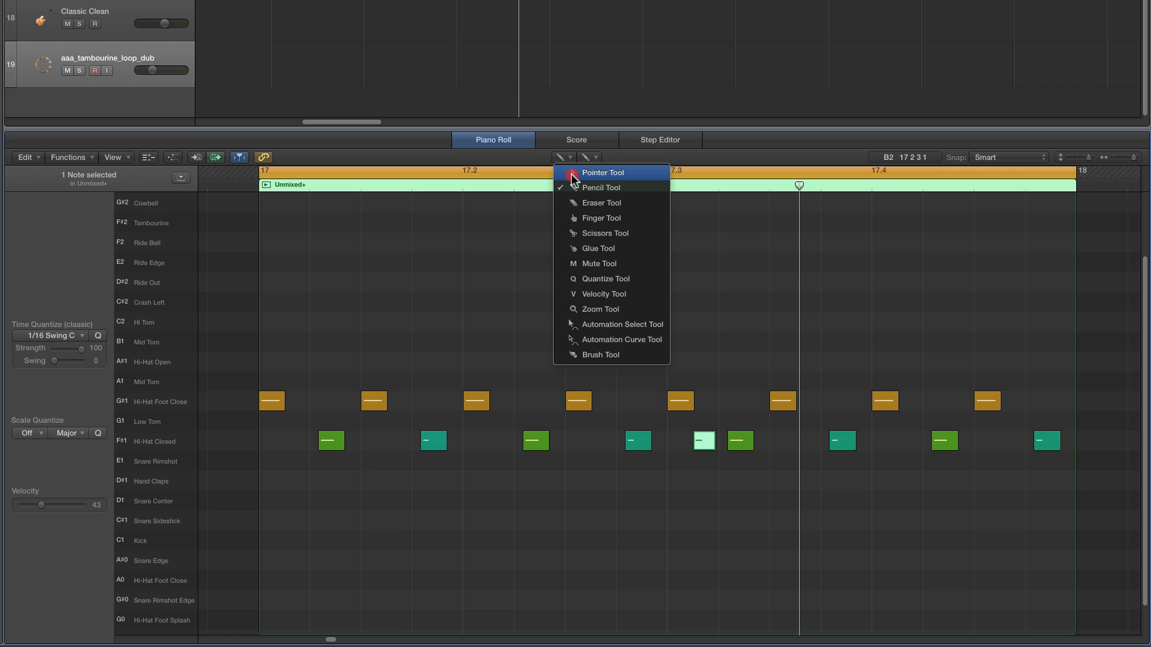
left_click(571, 173)
left_click(700, 444)
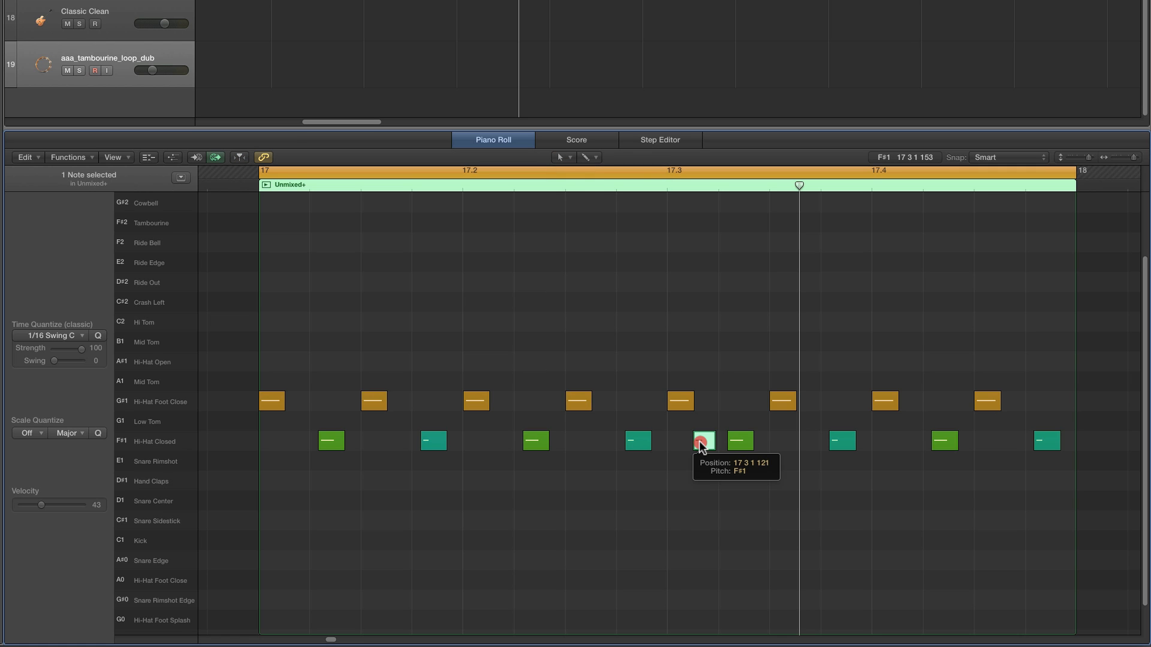
left_click_drag(700, 443, 701, 443)
key("space")
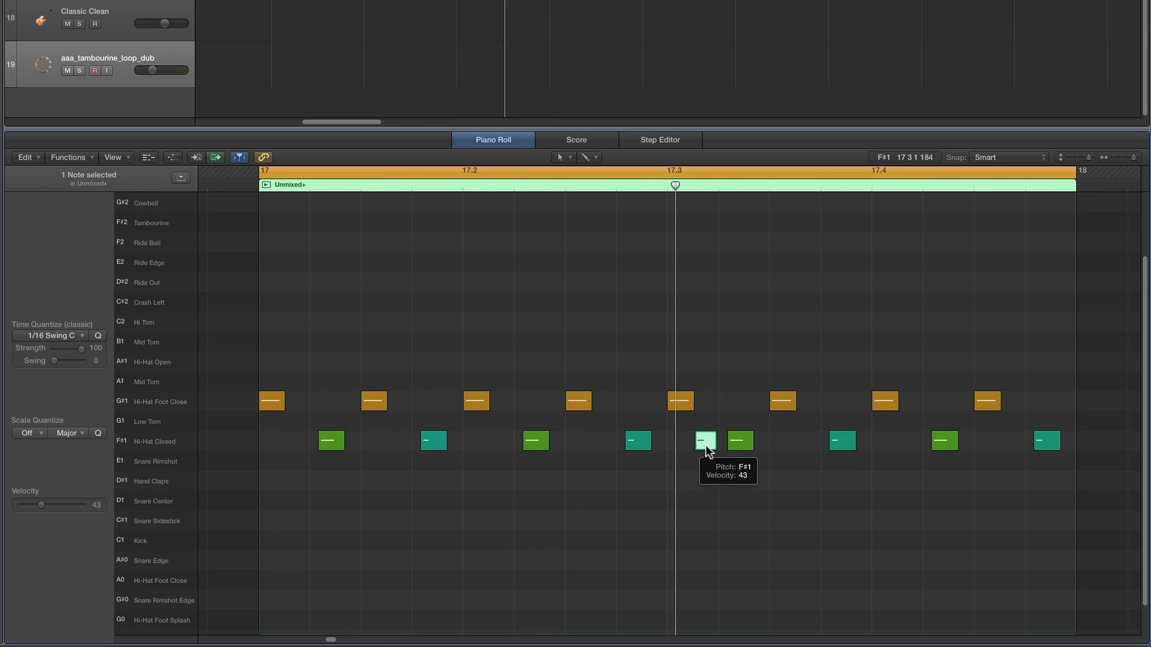
- Add Kick notes at 17.2 and 17.4 with velocity 101, each slightly longer than the hi-hat notes
scroll(741, 484, "down", 4)
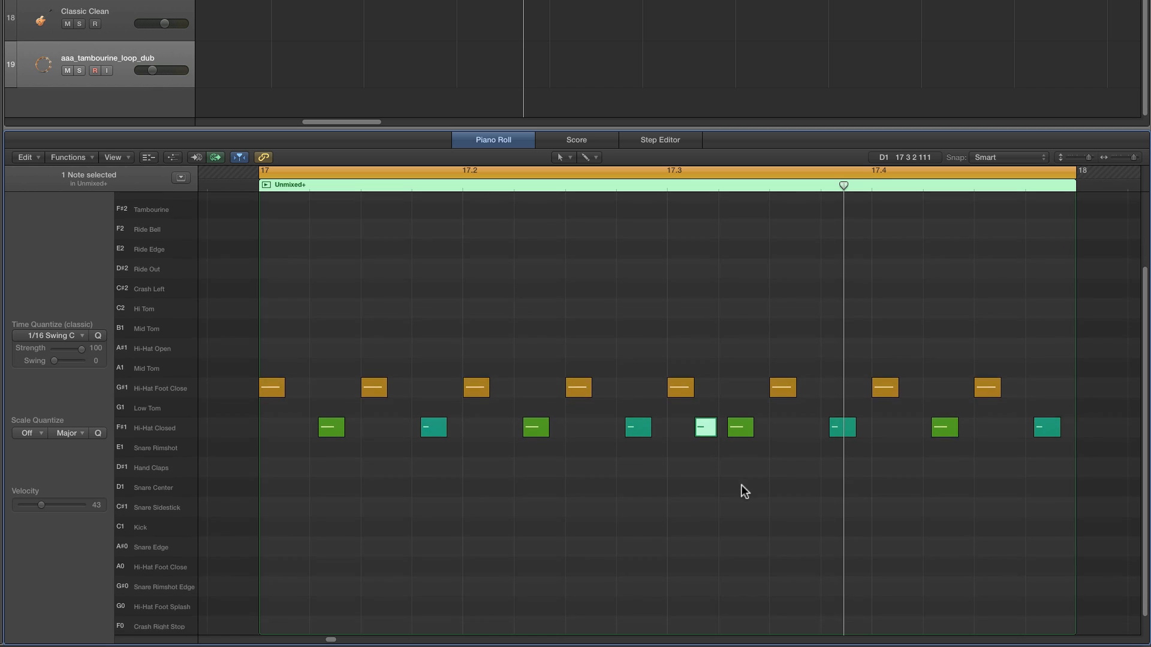
left_click(561, 155)
left_click(579, 185)
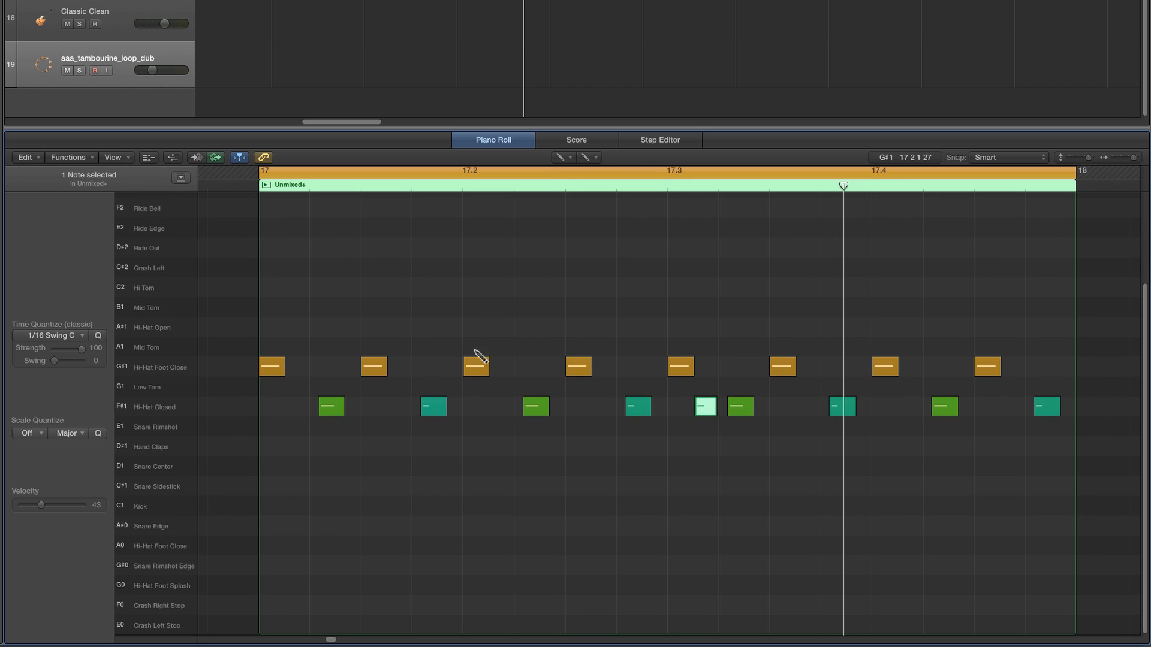
left_click(469, 508)
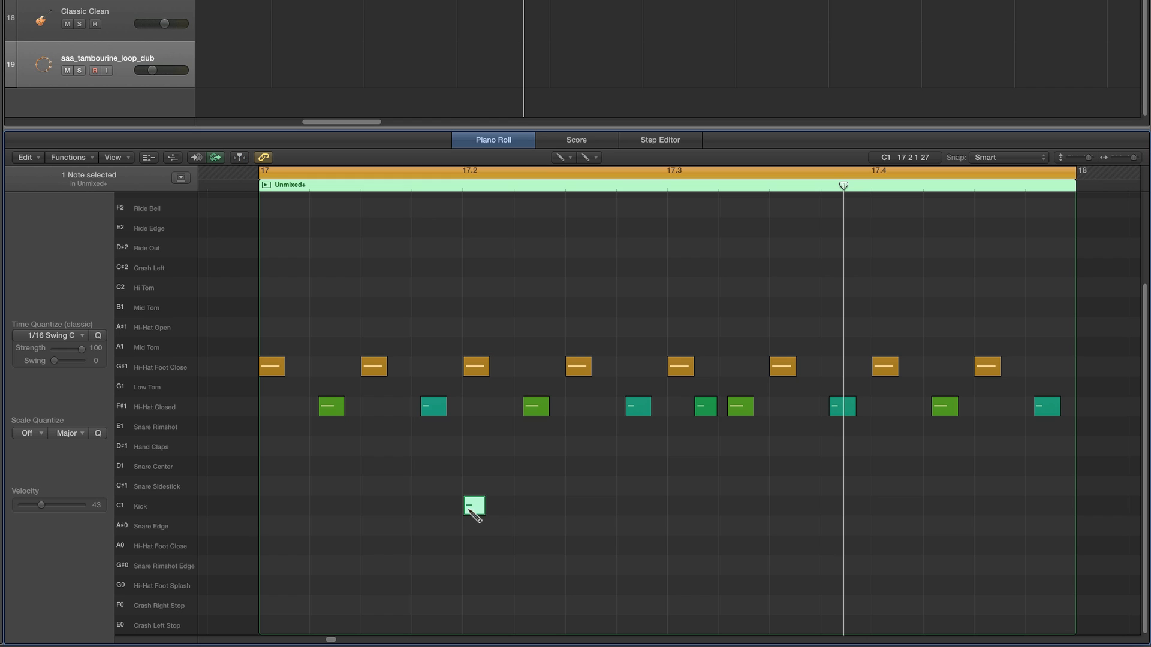
left_click_drag(42, 506, 60, 506)
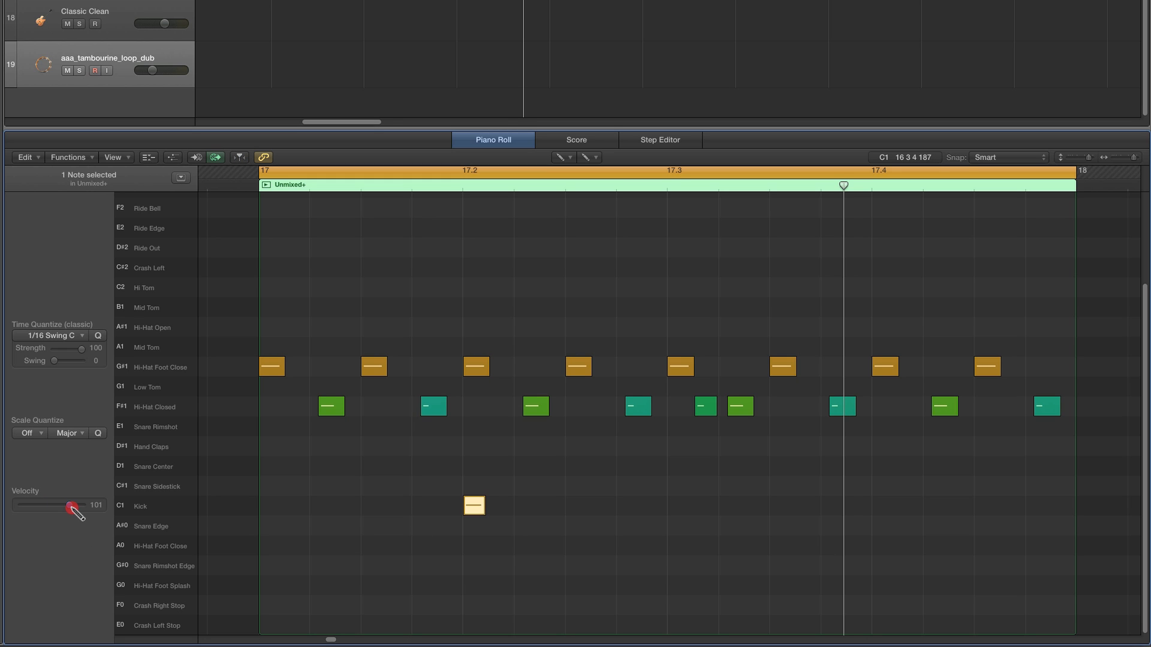
left_click_drag(483, 507, 493, 513)
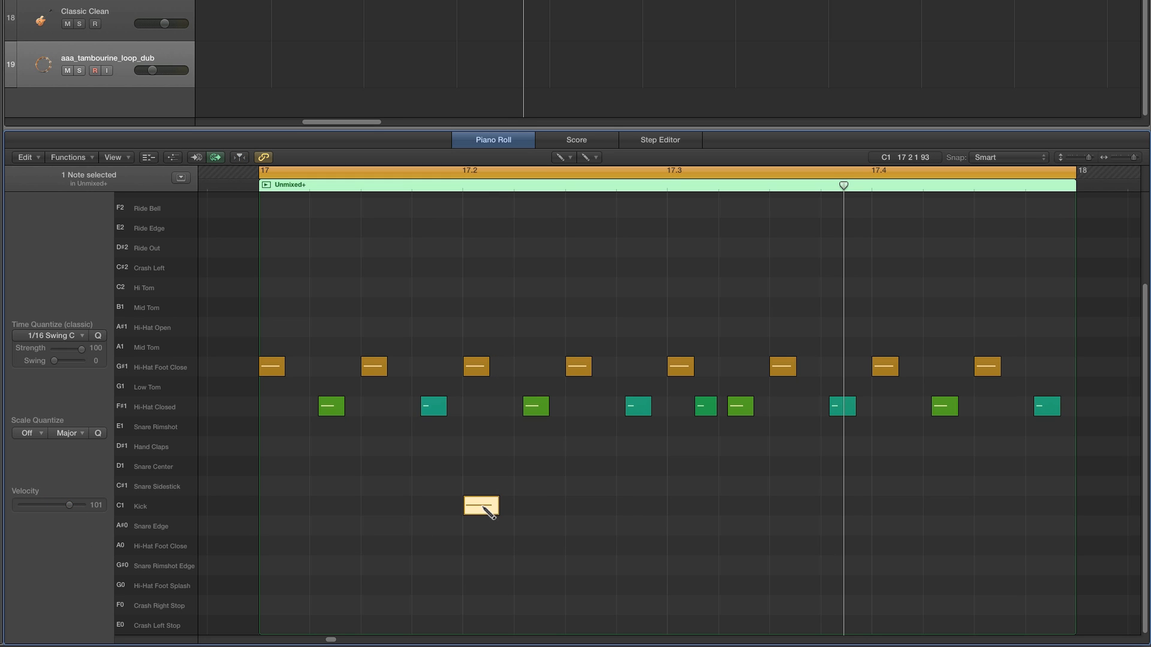
left_click(885, 506)
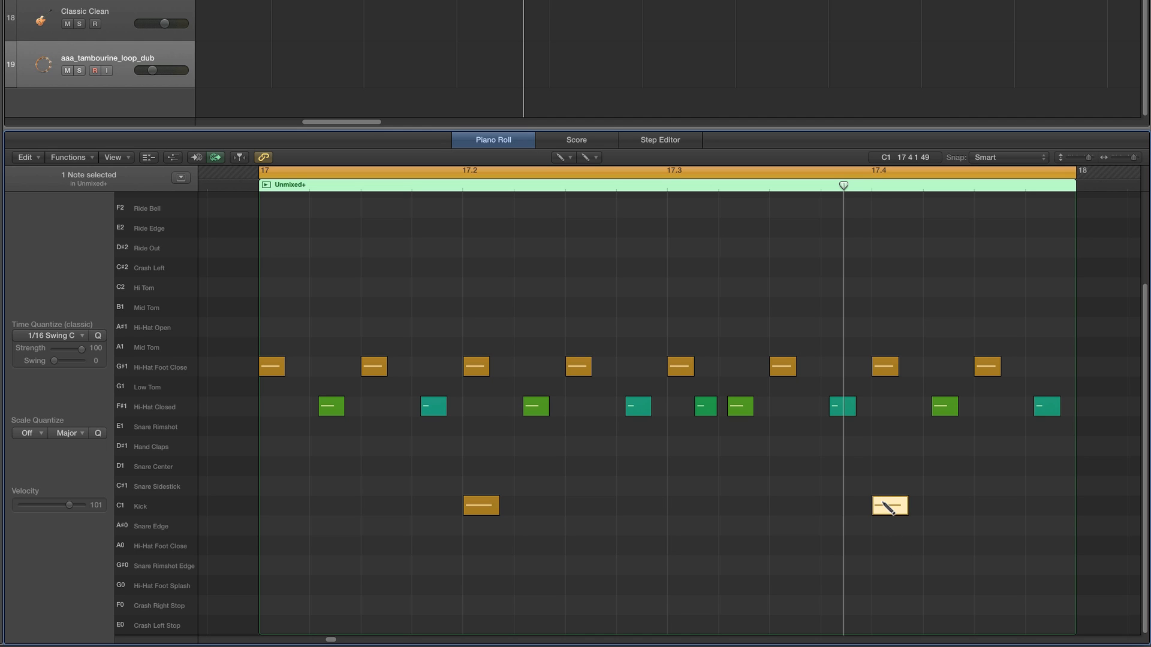
- Add Snare Sidestick notes at 17.2, 17.4 and the sixteenth after 17.4, quantize the last one to 1/16 Swing C and play the loop
left_click(487, 486)
left_click(890, 485)
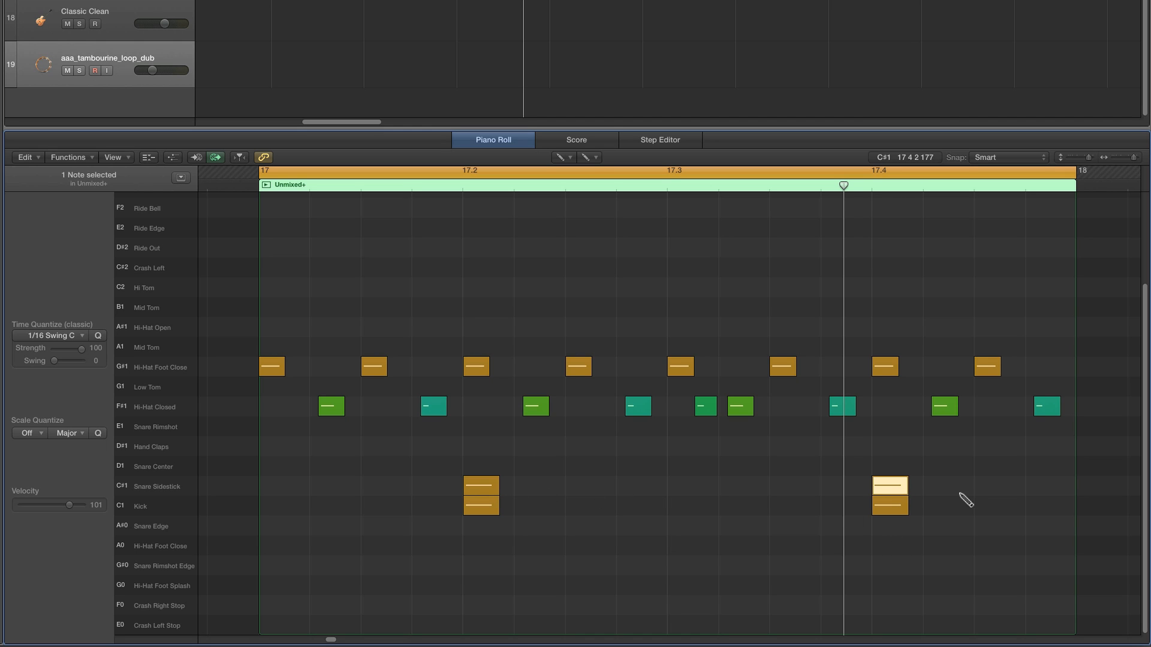
left_click(935, 487)
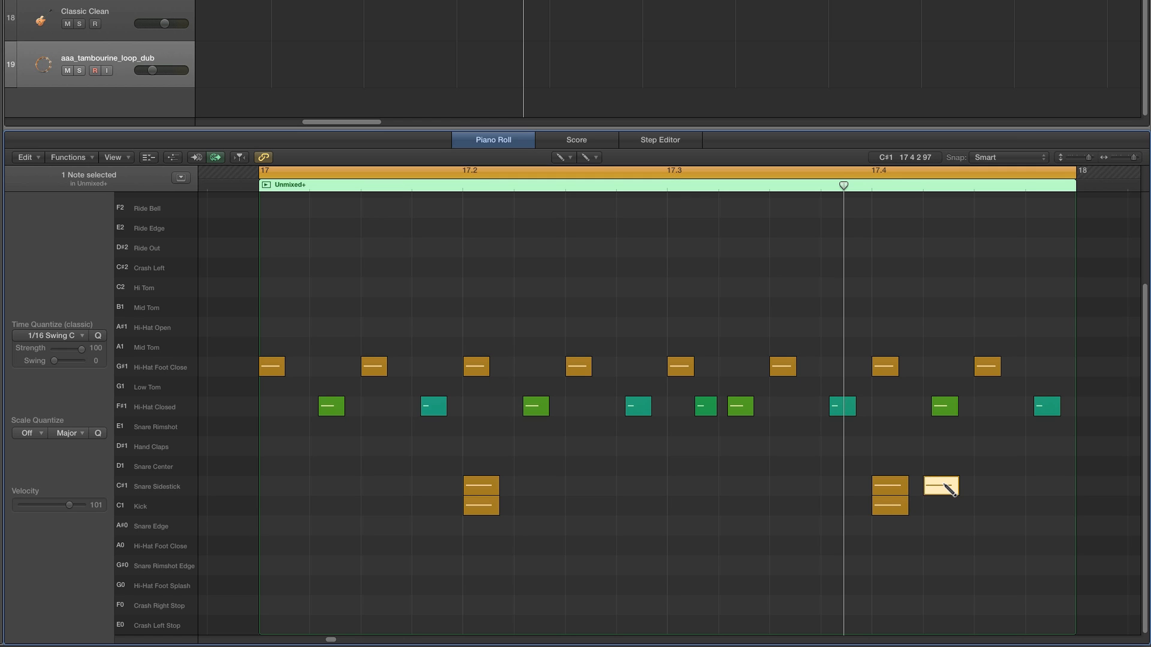
left_click(98, 335)
key("space")
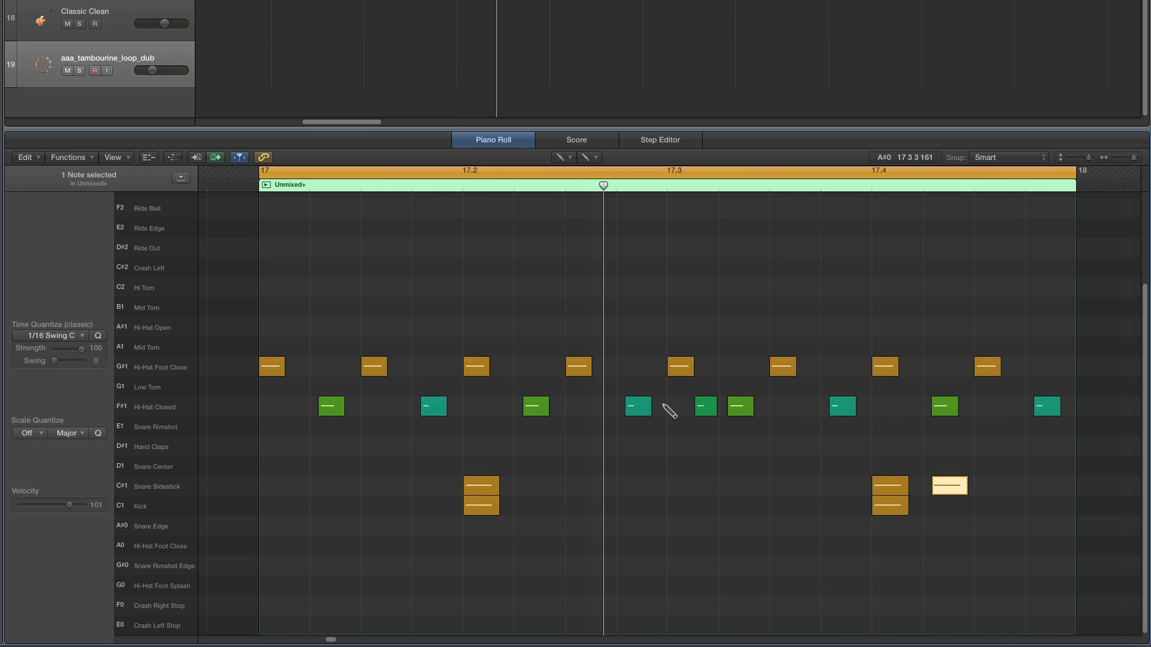
left_click(561, 157)
left_click(566, 172)
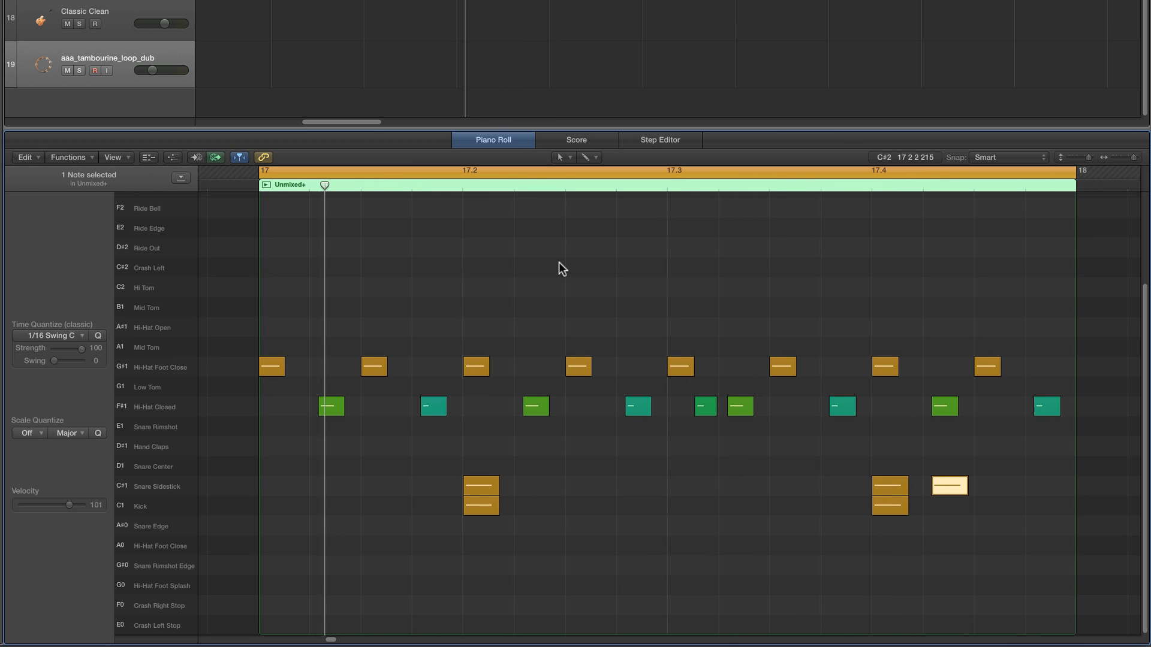
left_click(559, 261)
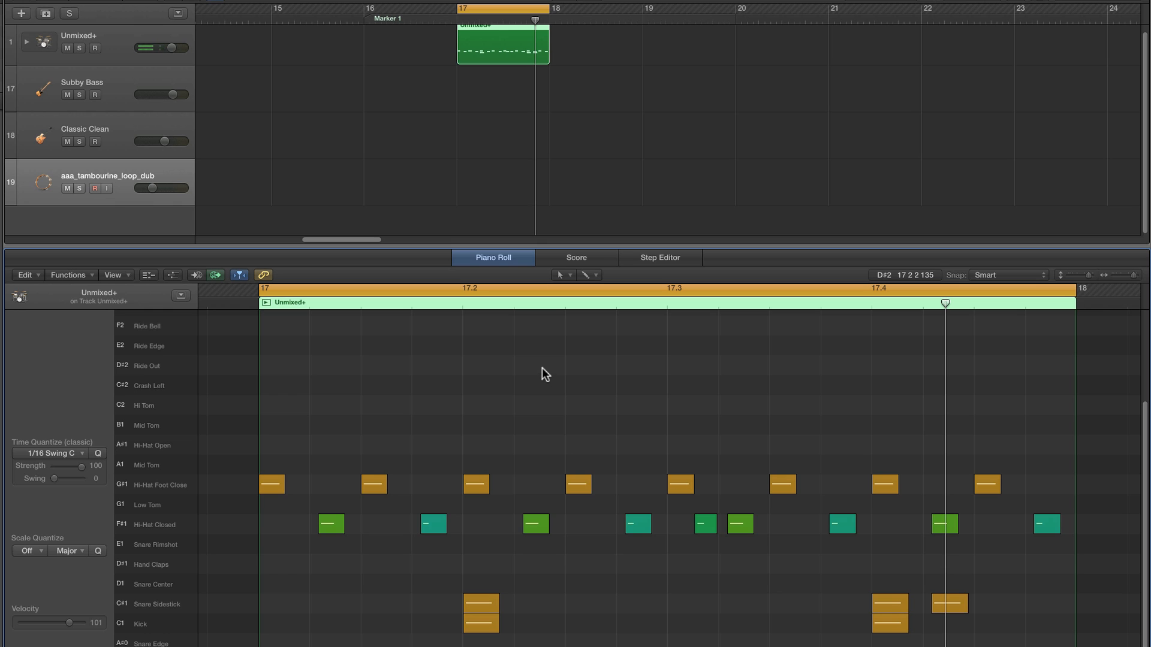
- Create an empty one-bar region at bar 17 on the Subby Bass track and show it in the Piano Roll
scroll(542, 368, "up", 2)
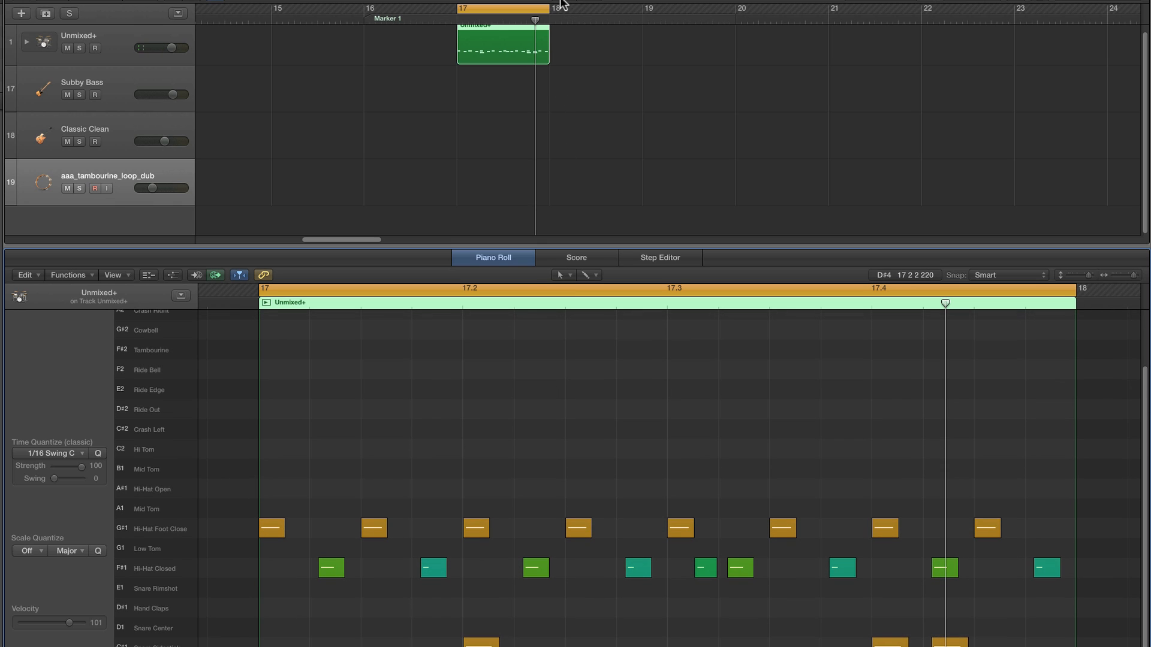
key("t")
left_click(570, 25)
left_click(475, 85)
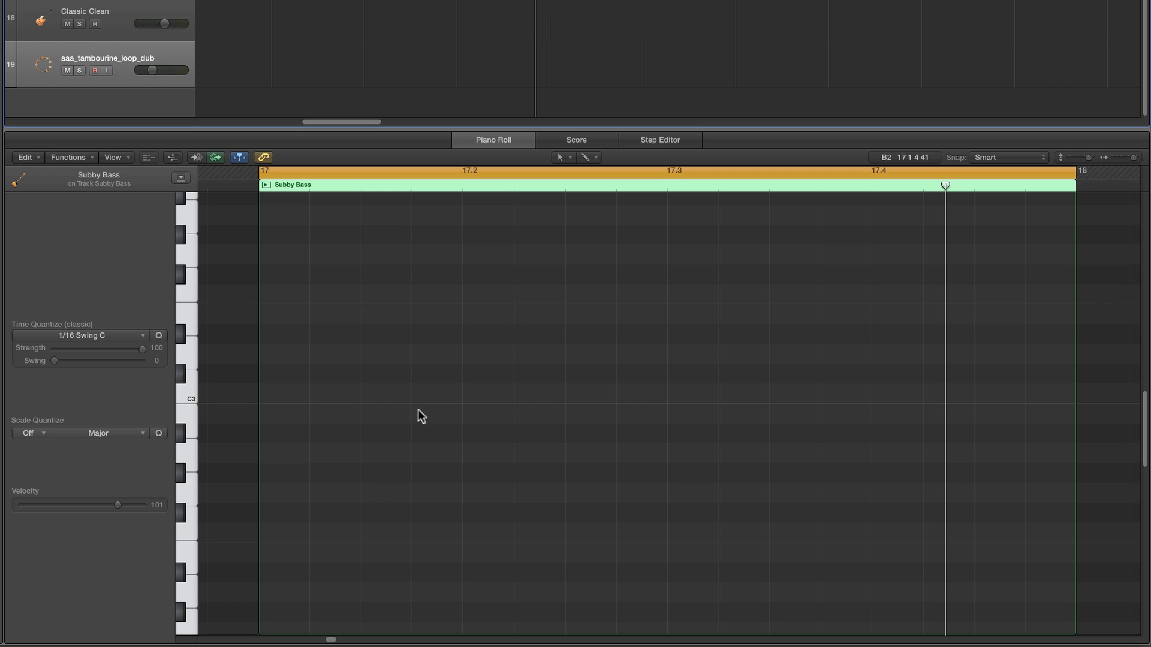
- Draw an A2 bass note at the start of bar 17, nearly an eighth note long, with velocity 80
left_click(190, 455)
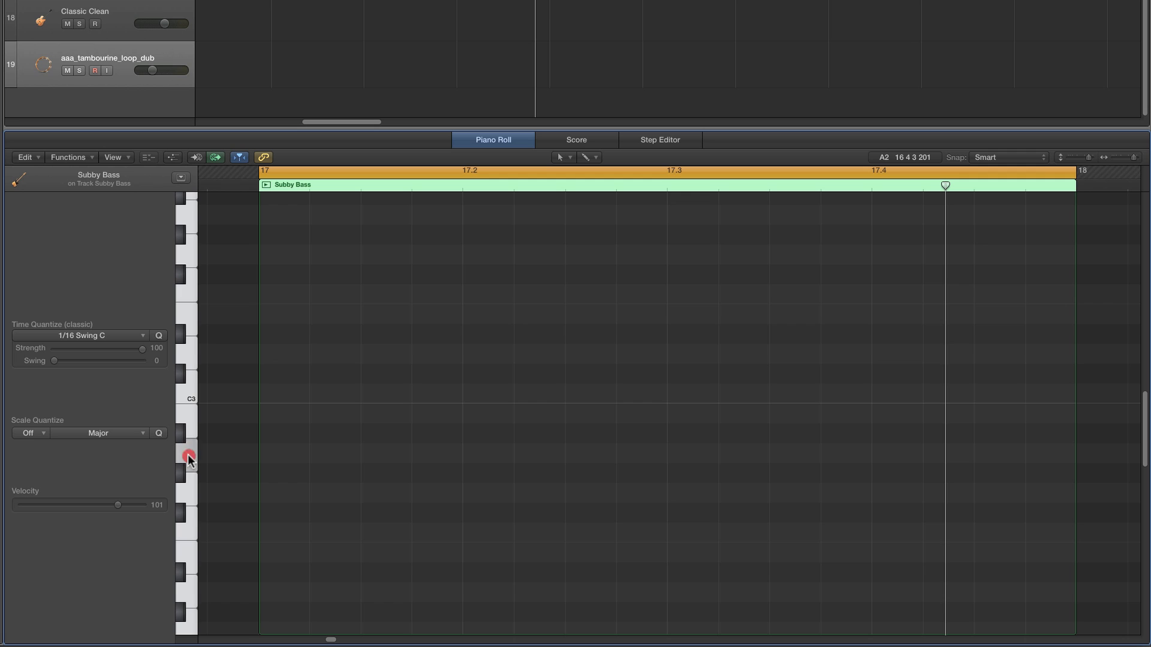
left_click(563, 160)
left_click(576, 184)
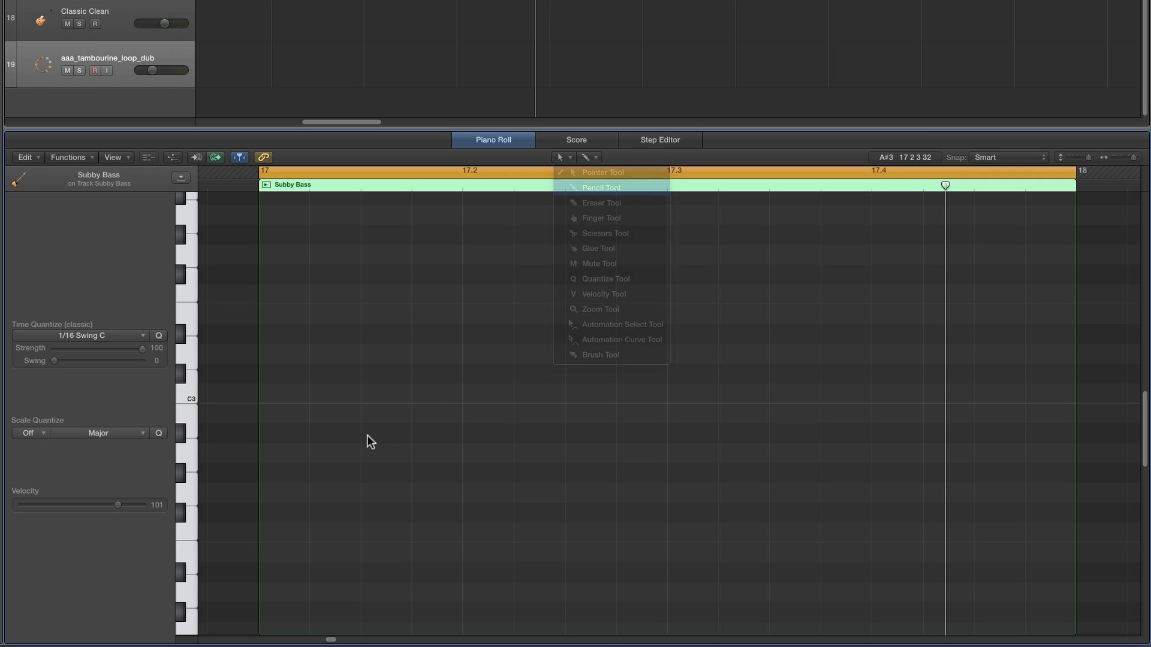
left_click(275, 462)
left_click_drag(292, 459, 346, 460)
left_click_drag(118, 505, 110, 506)
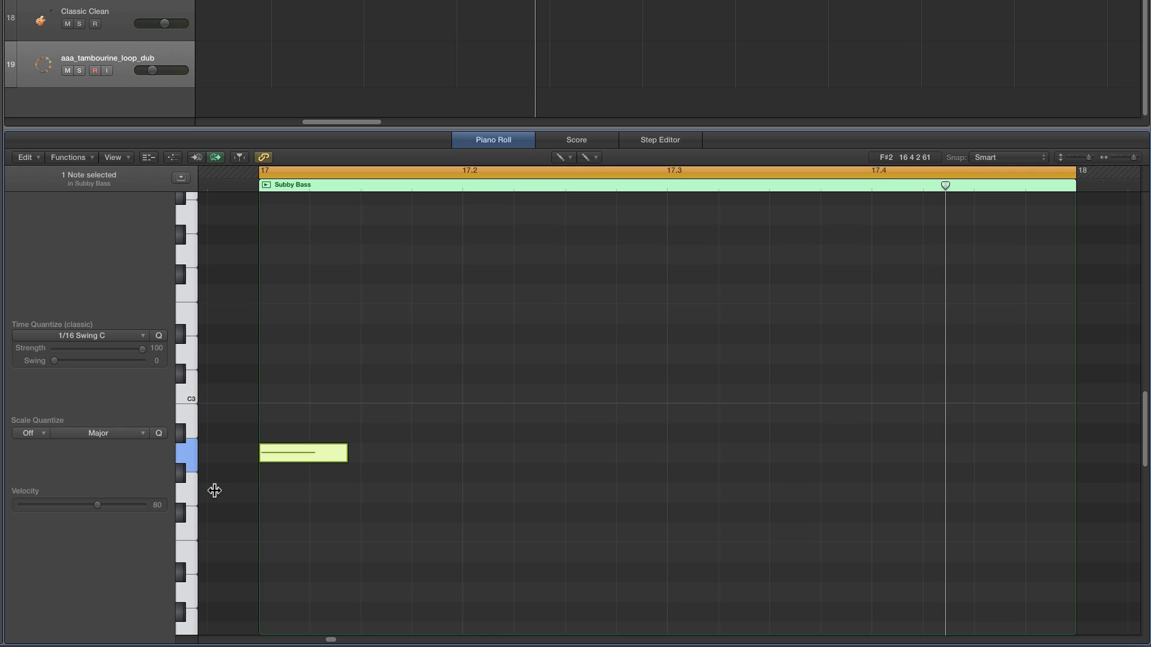
left_click(314, 454)
- Audition pitches on the keyboard and draw a short E3 bass note on the second eighth of beat 1
left_click(189, 409)
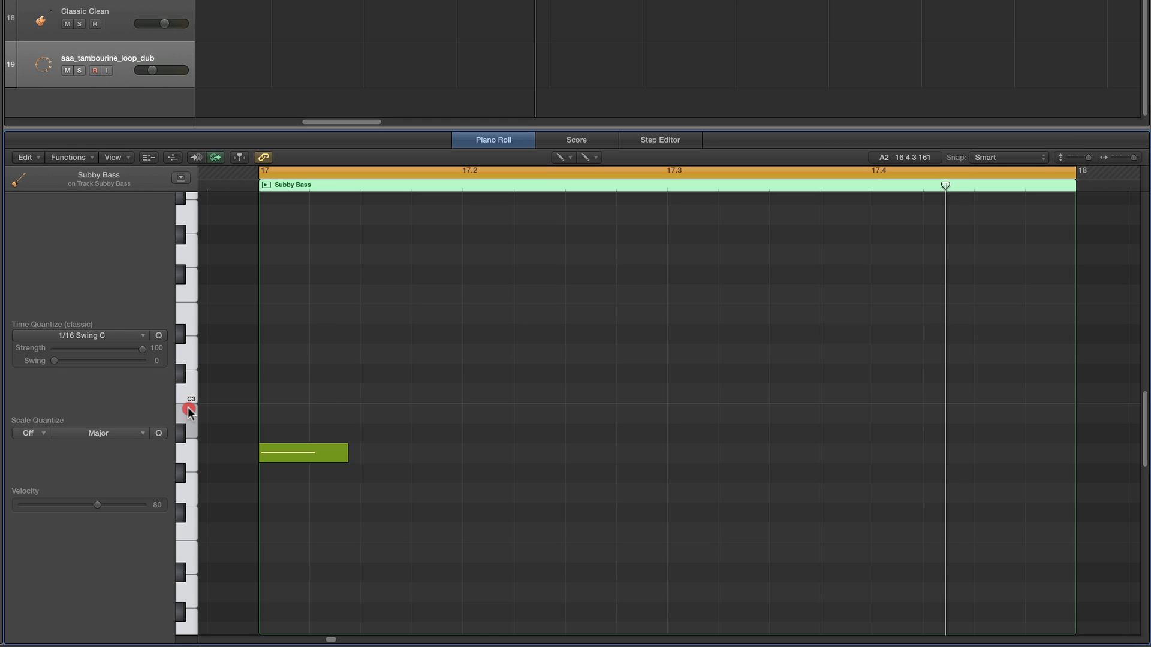
left_click(179, 375)
left_click(375, 315)
left_click_drag(447, 322, 399, 316)
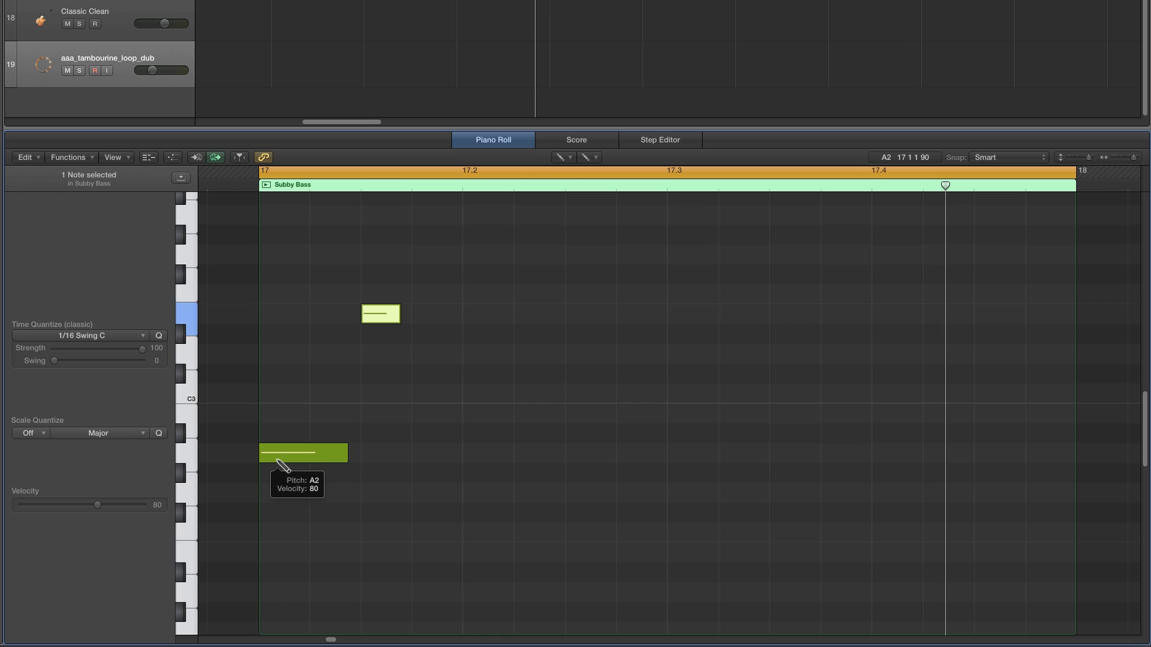
left_click(372, 319)
- Add nine more E3 notes of the same length on the following consecutive sixteenths, up to the last one before 17.4
left_click(419, 316)
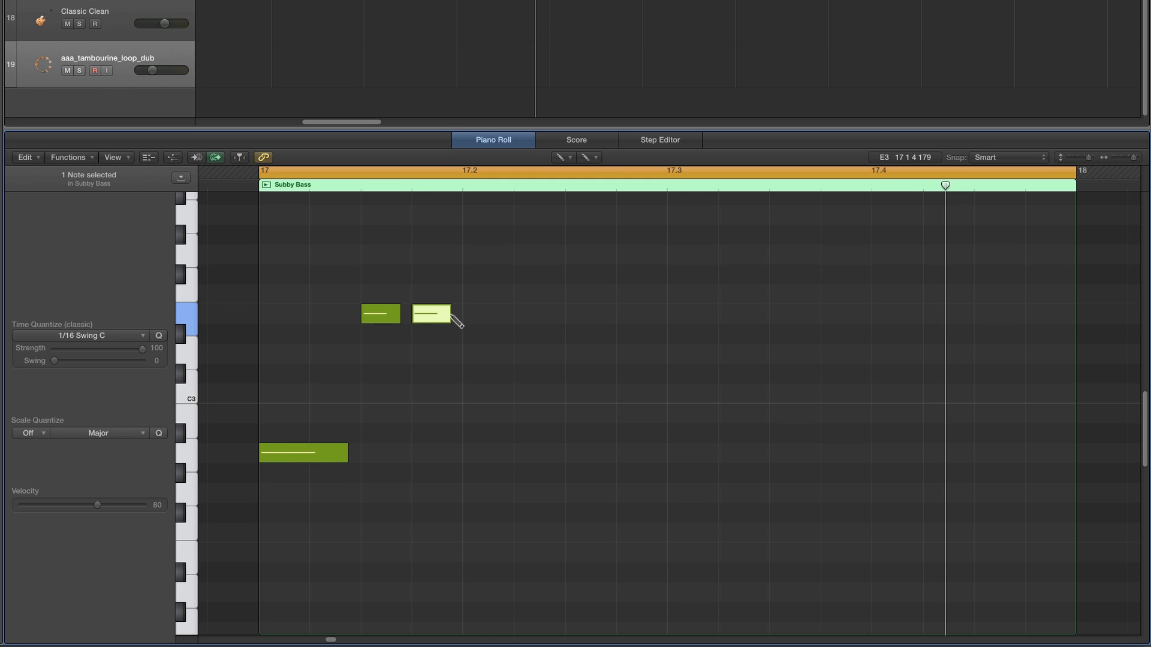
left_click(467, 315)
left_click(522, 314)
left_click(574, 314)
left_click(625, 314)
left_click(676, 314)
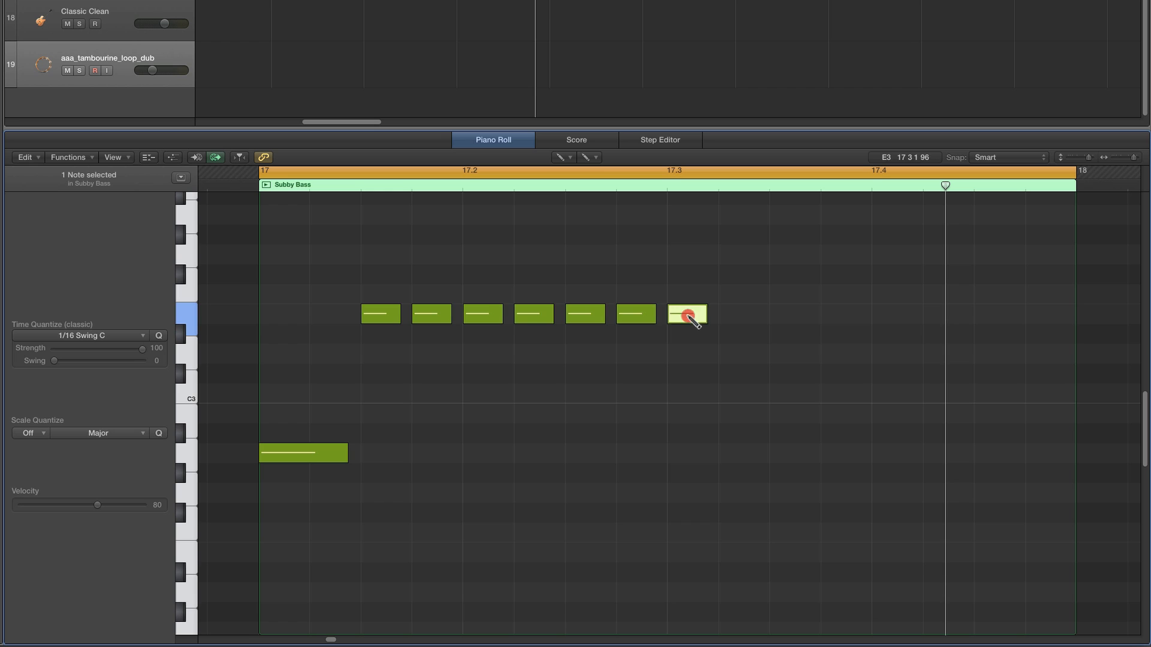
left_click(727, 314)
left_click(778, 315)
left_click(829, 317)
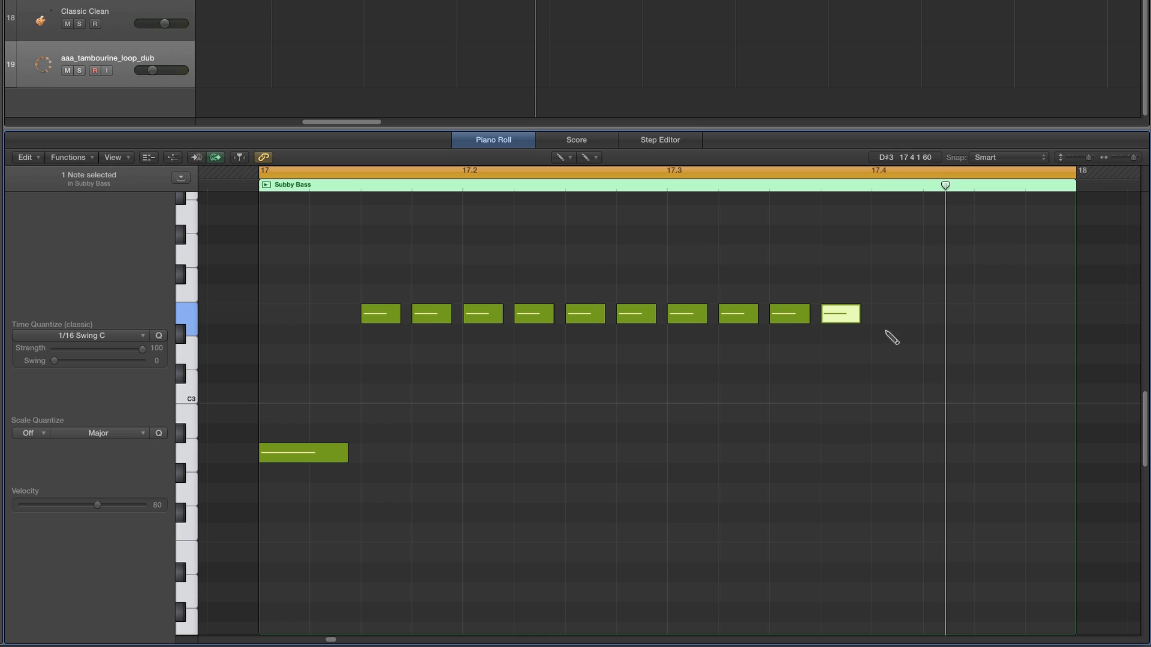
- Draw an E2 bass note at 17.4, slightly longer than an eighth note, and play the loop
left_click(881, 530)
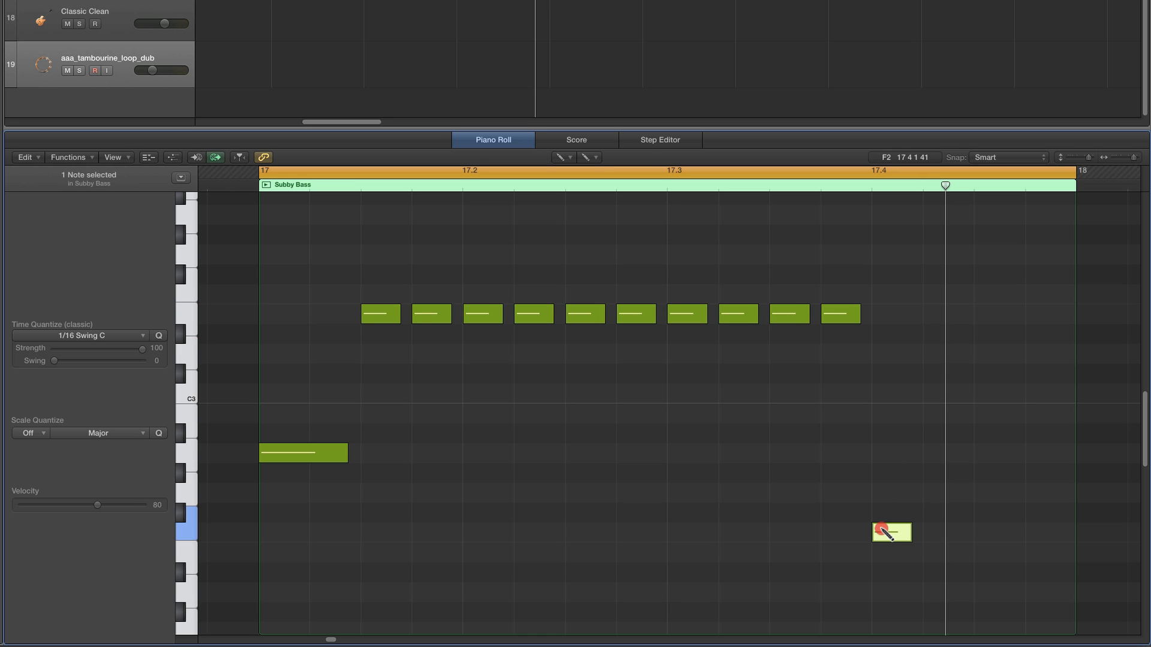
left_click_drag(886, 534, 986, 563)
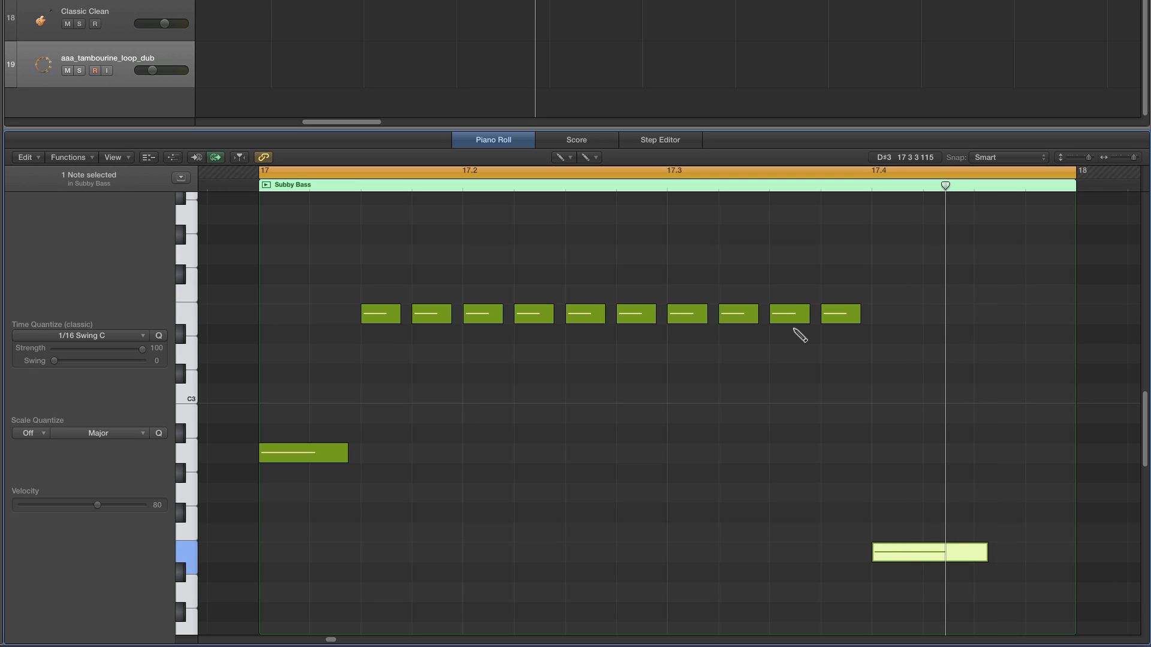
key("space")
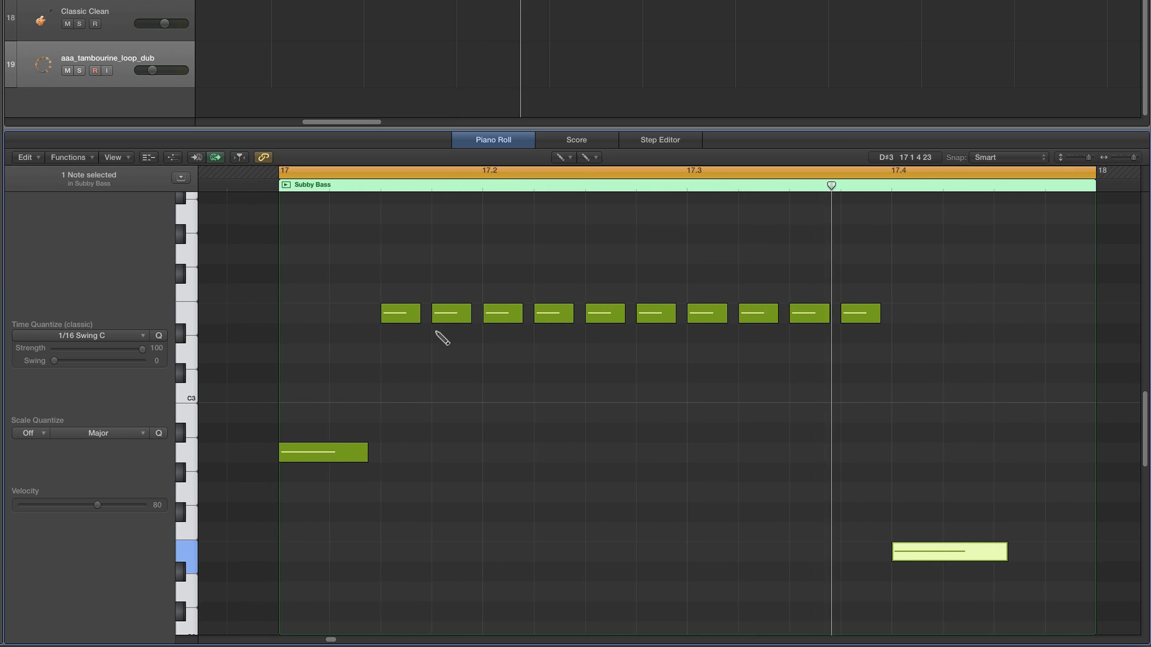
- Shorten all ten E3 notes to a length of 0 0 0 152 and quantize them to 1/16 Swing C
left_click(188, 316)
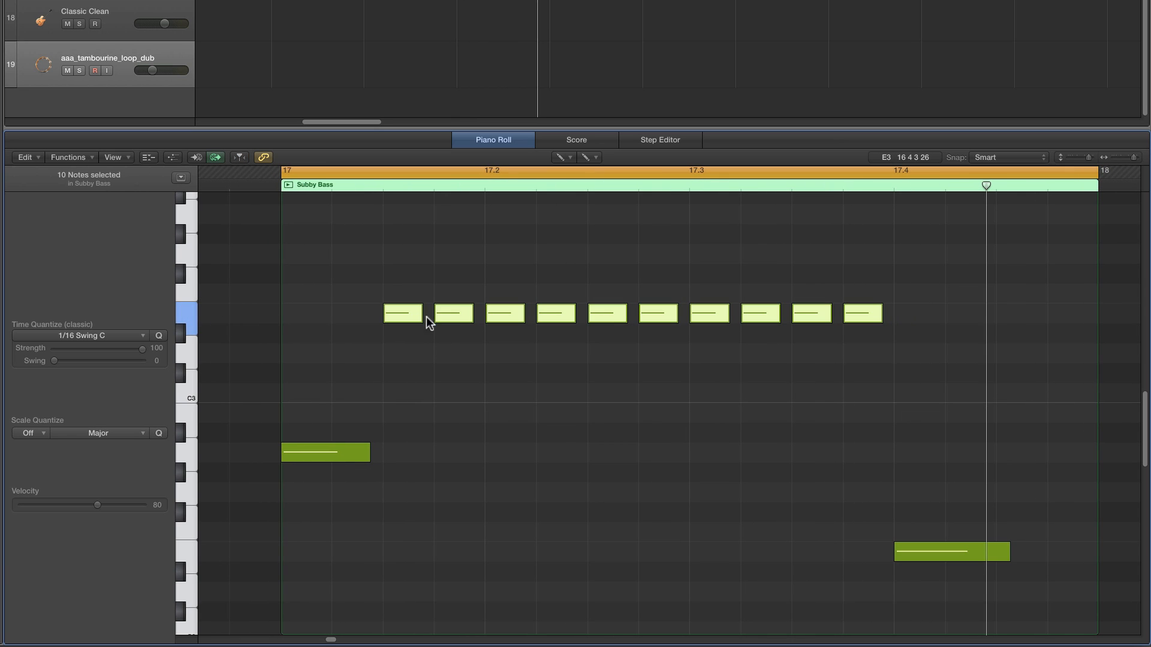
left_click_drag(525, 319, 515, 318)
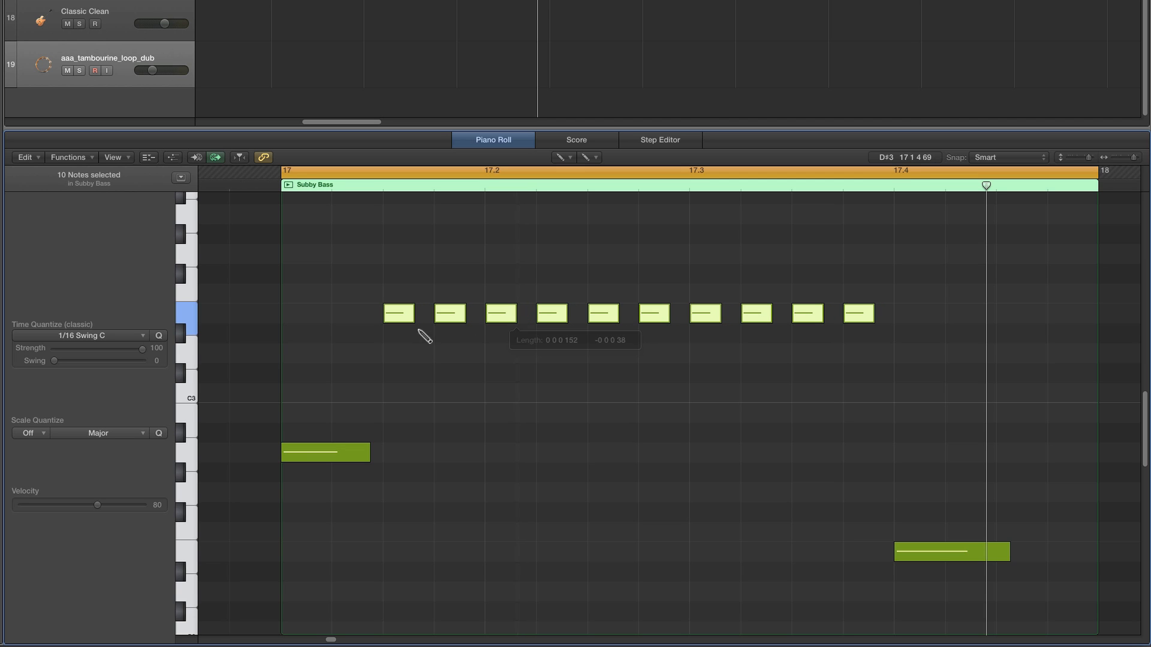
left_click(159, 335)
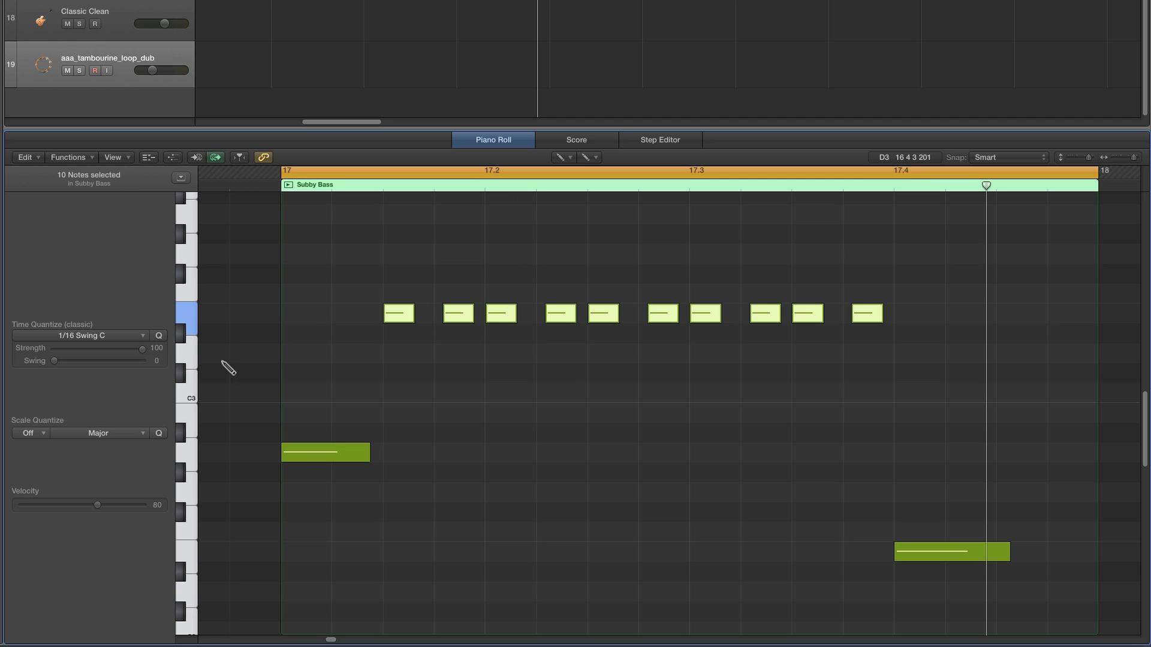
- Play the loop and audition the E3 notes that fall on the straight eighths one by one with the Pointer tool
key("space")
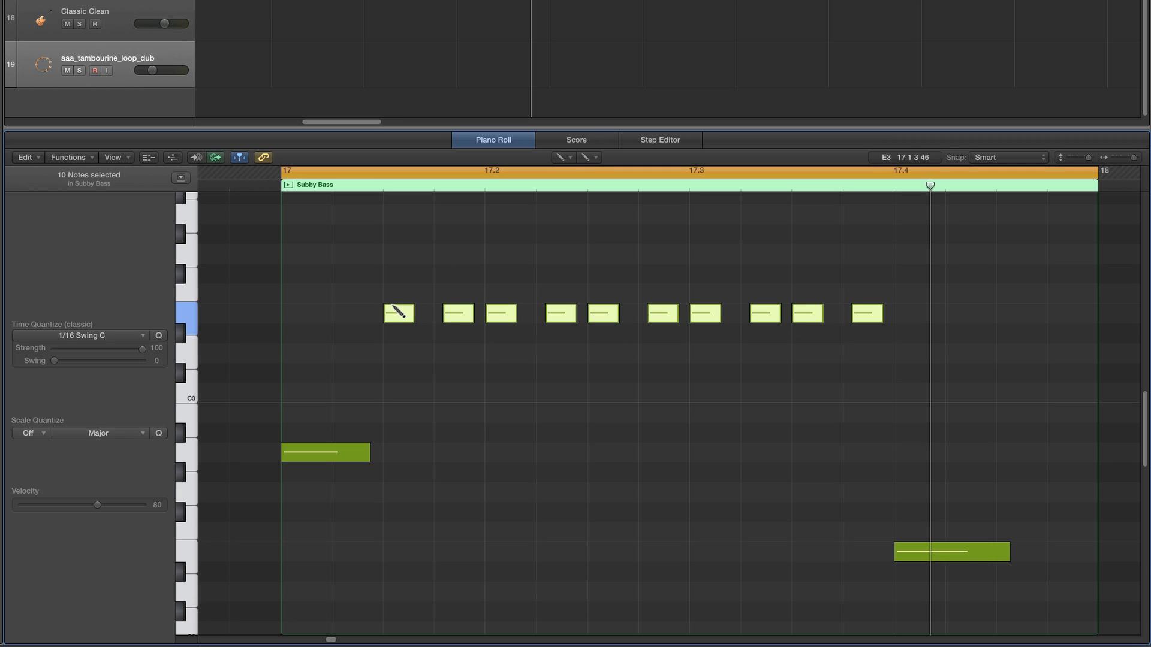
left_click(559, 157)
left_click(562, 176)
left_click(416, 300)
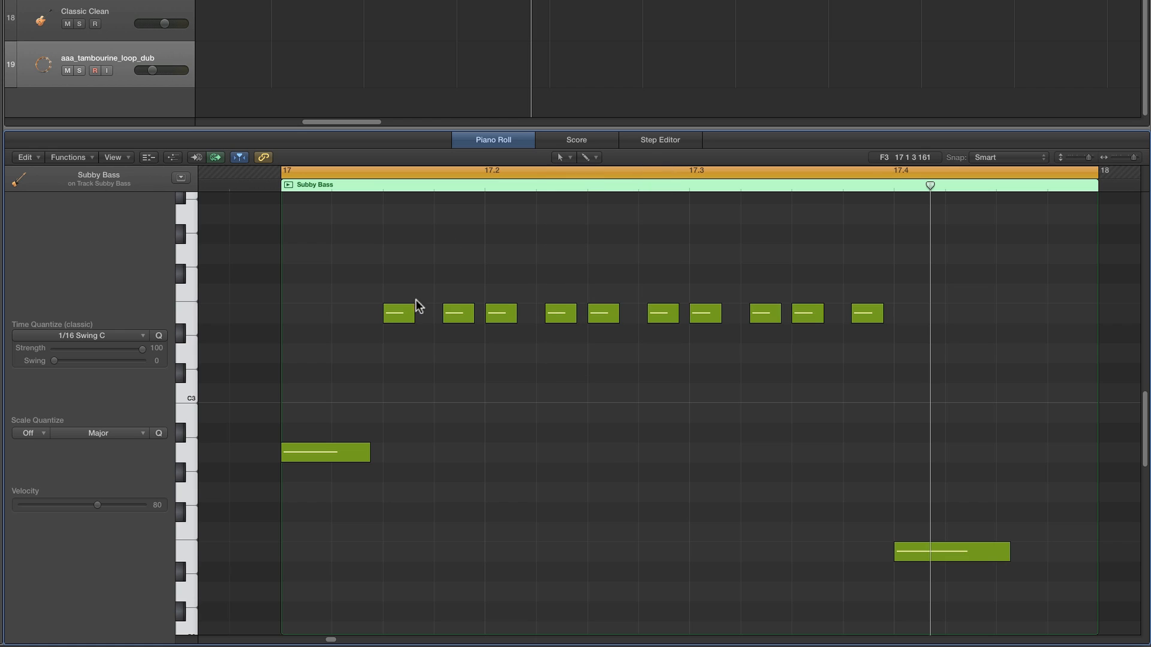
left_click(404, 313)
left_click(509, 312)
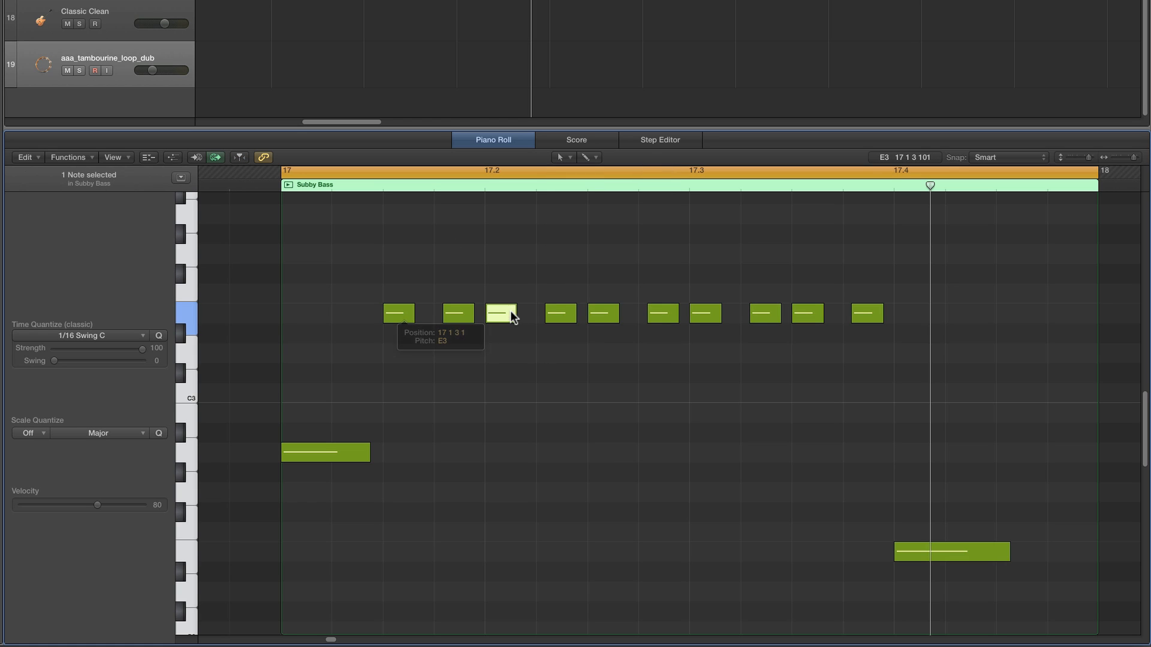
left_click(610, 315)
left_click(712, 318)
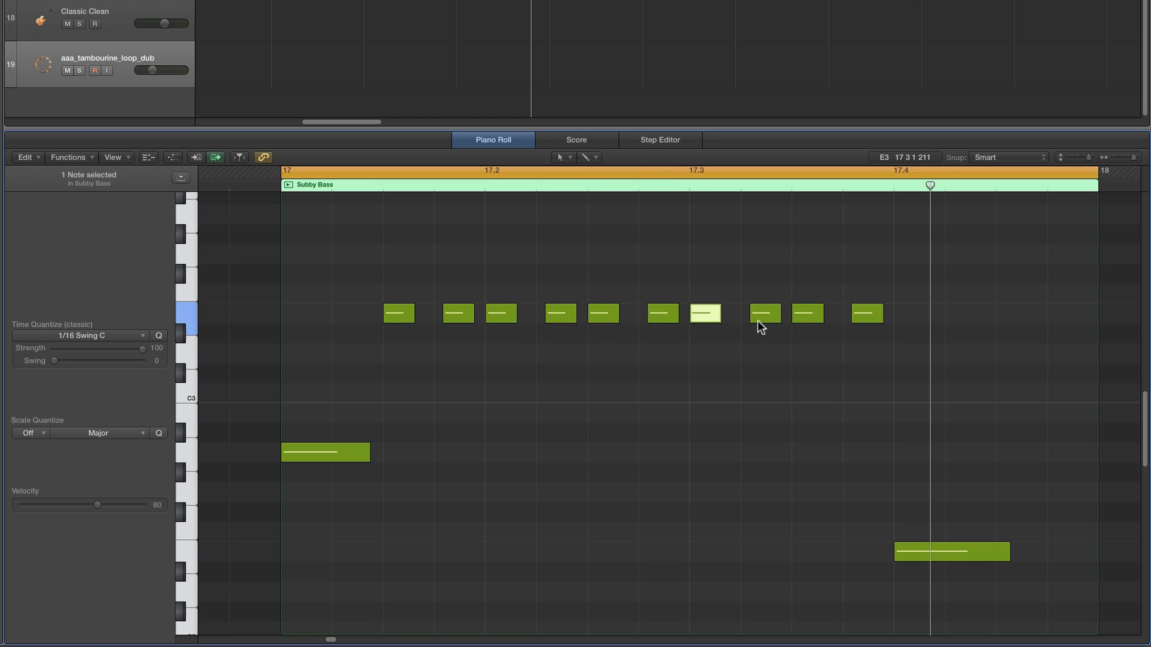
left_click(810, 318)
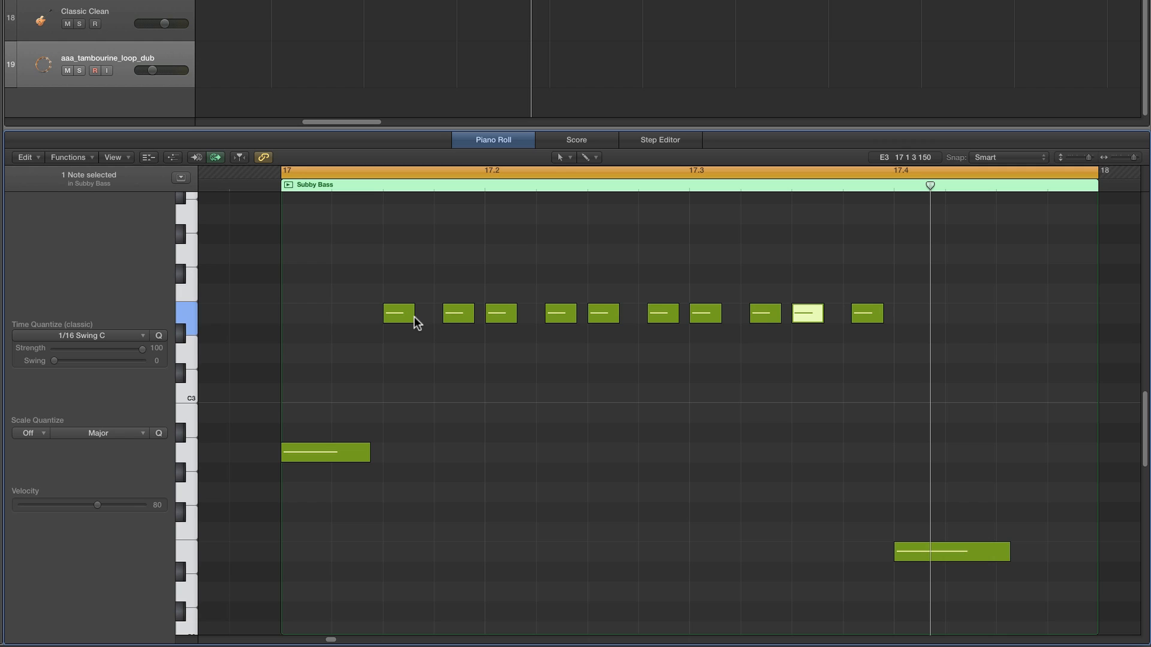
- Lengthen the five E3 notes at 17.1.3, 17.2, 17.2.3, 17.3 and 17.3.3 to just under a sixteenth each
left_click_drag(413, 316, 427, 317)
left_click_drag(515, 318, 524, 318)
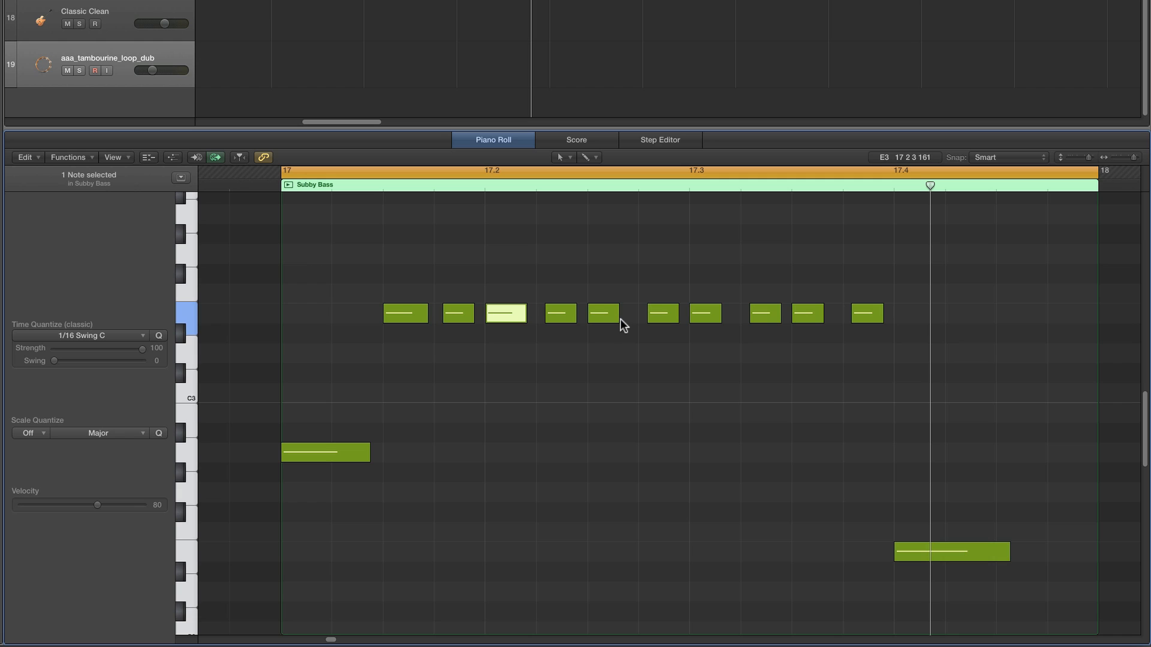
left_click_drag(620, 319, 727, 320)
left_click_drag(821, 321, 830, 320)
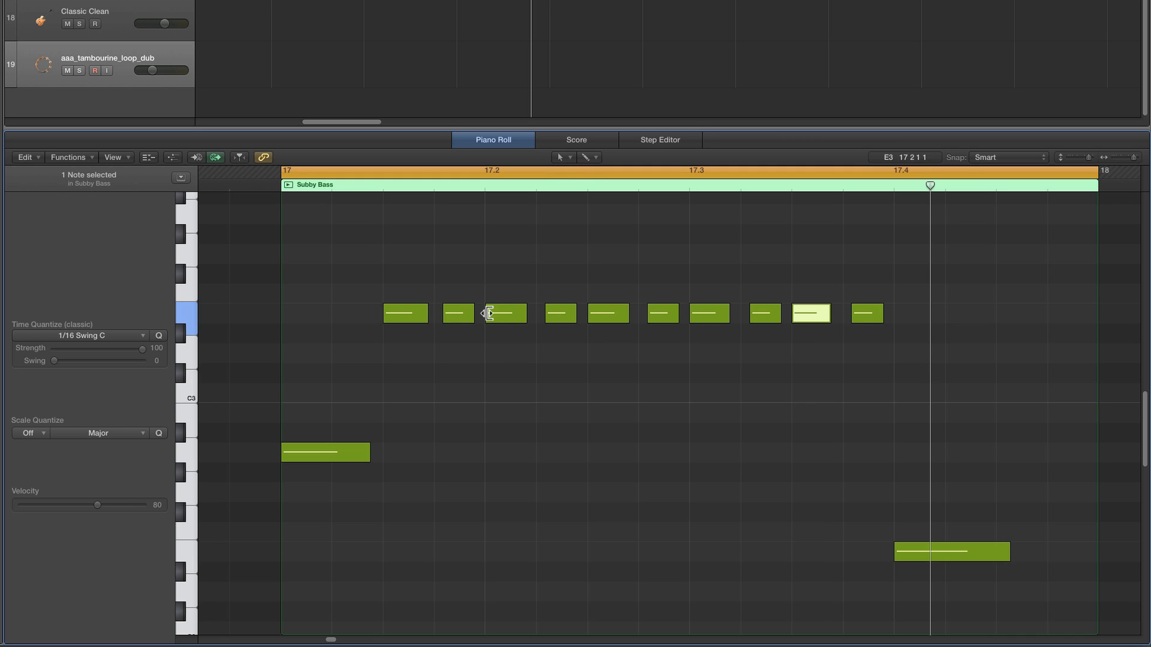
- Lower the velocities of the five swung offbeat E3 notes to 69, 65, 57, 61 and 63 in order, and play the loop
left_click(560, 157)
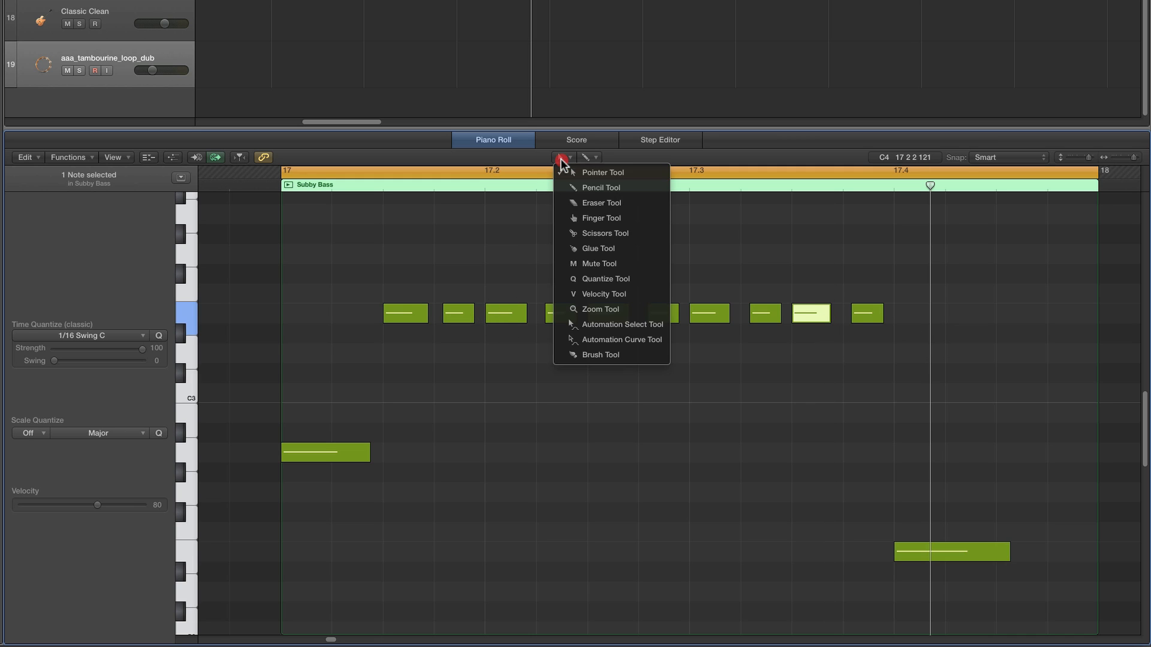
left_click(581, 294)
left_click_drag(461, 321, 455, 336)
left_click_drag(559, 320, 559, 324)
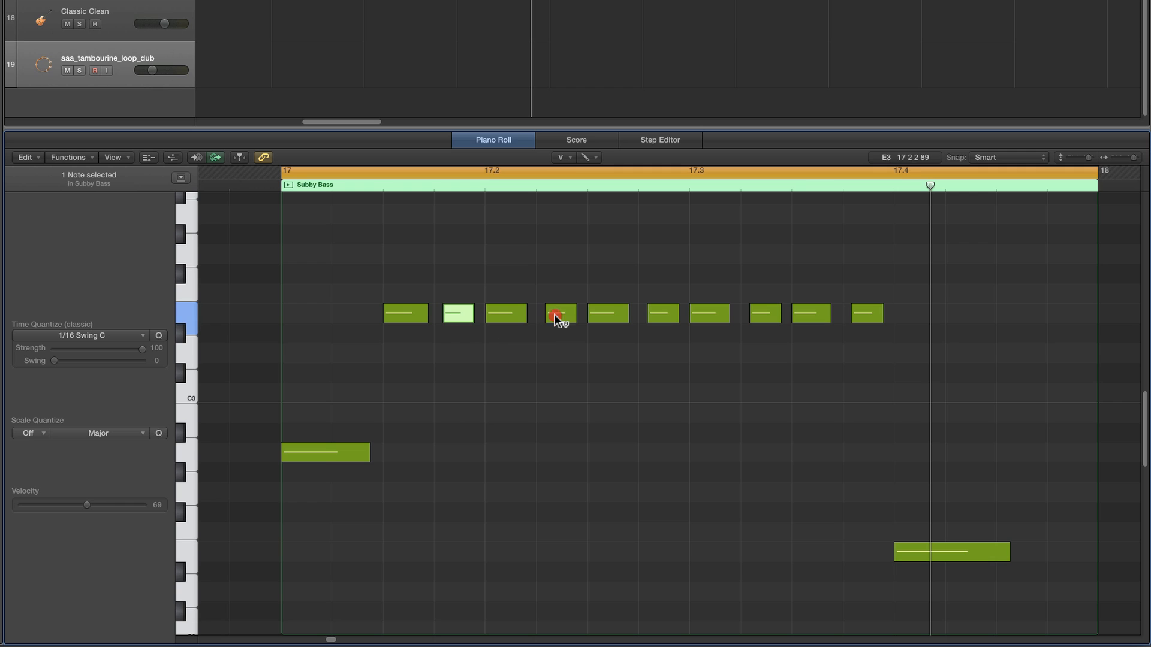
left_click_drag(664, 333, 664, 333)
left_click_drag(765, 310, 765, 334)
left_click(867, 322)
key("space")
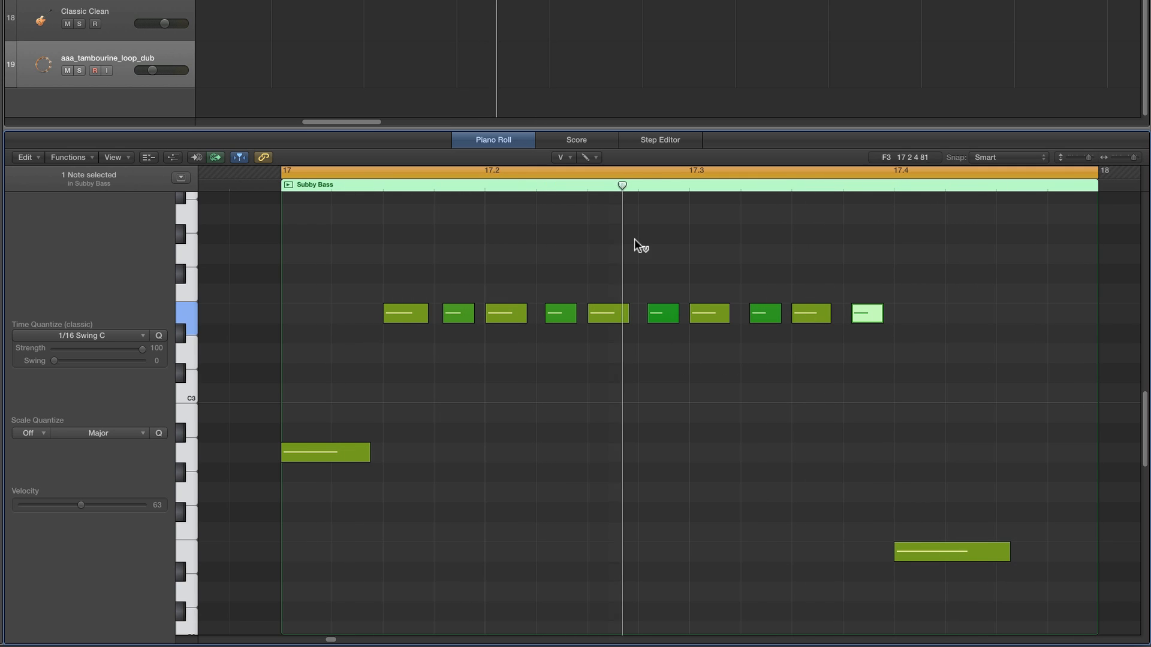
- Listen to the loop again and delete the two short offbeat E3 notes at 17.3.2 and 17.3.4
left_click(560, 156)
left_click(569, 174)
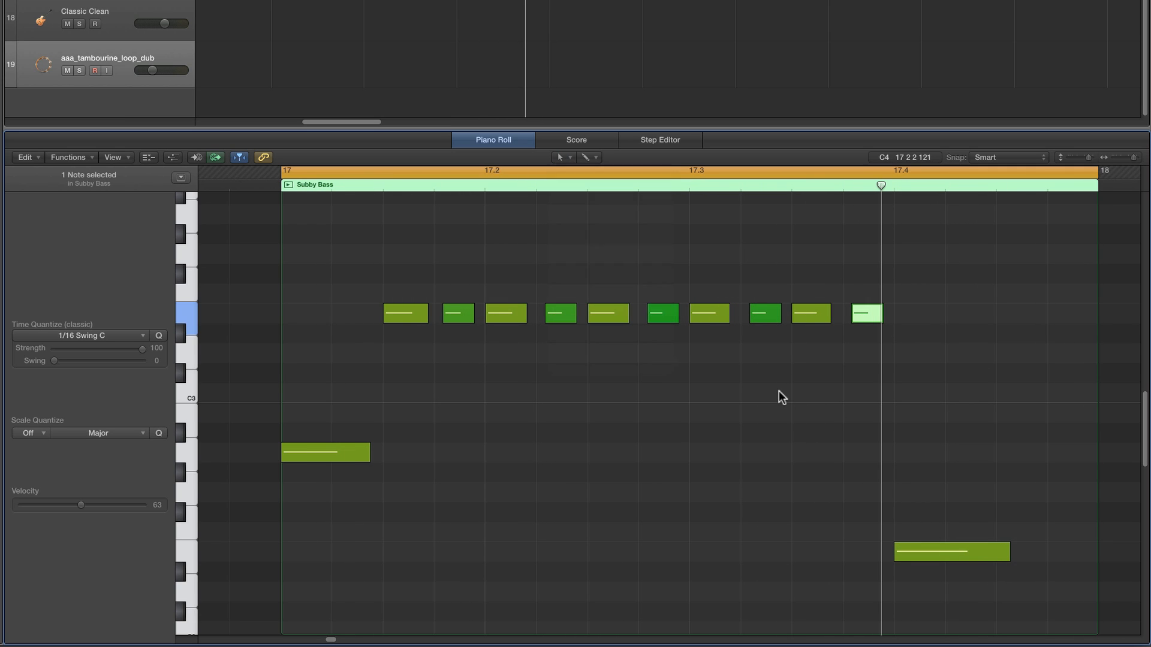
left_click(782, 390)
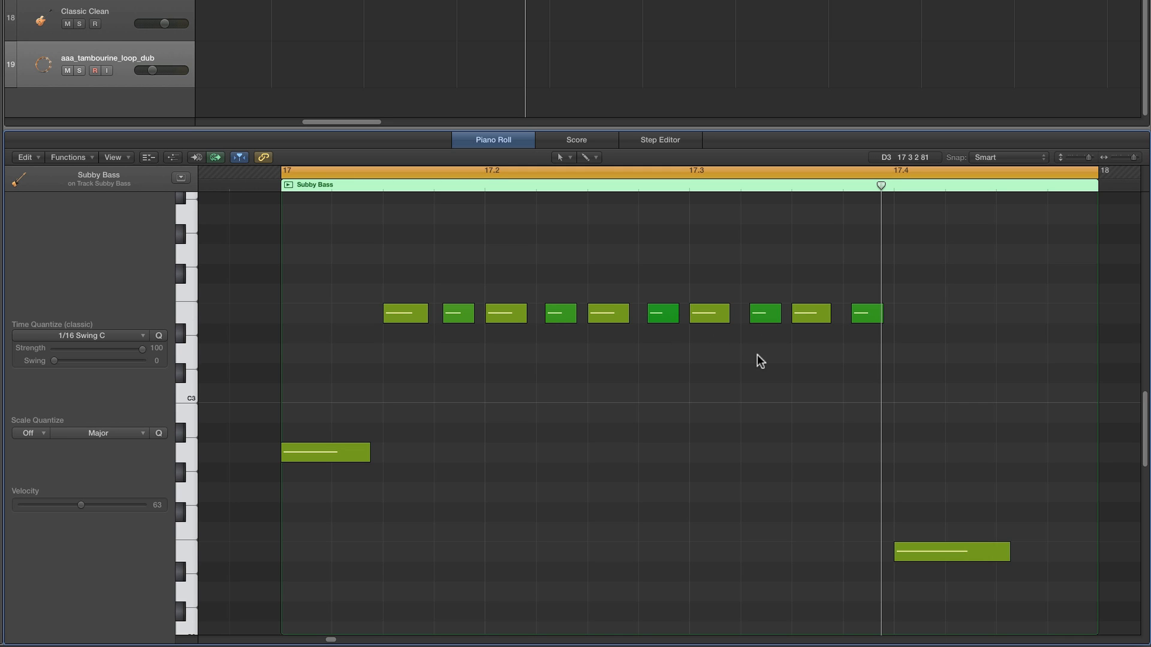
key("space")
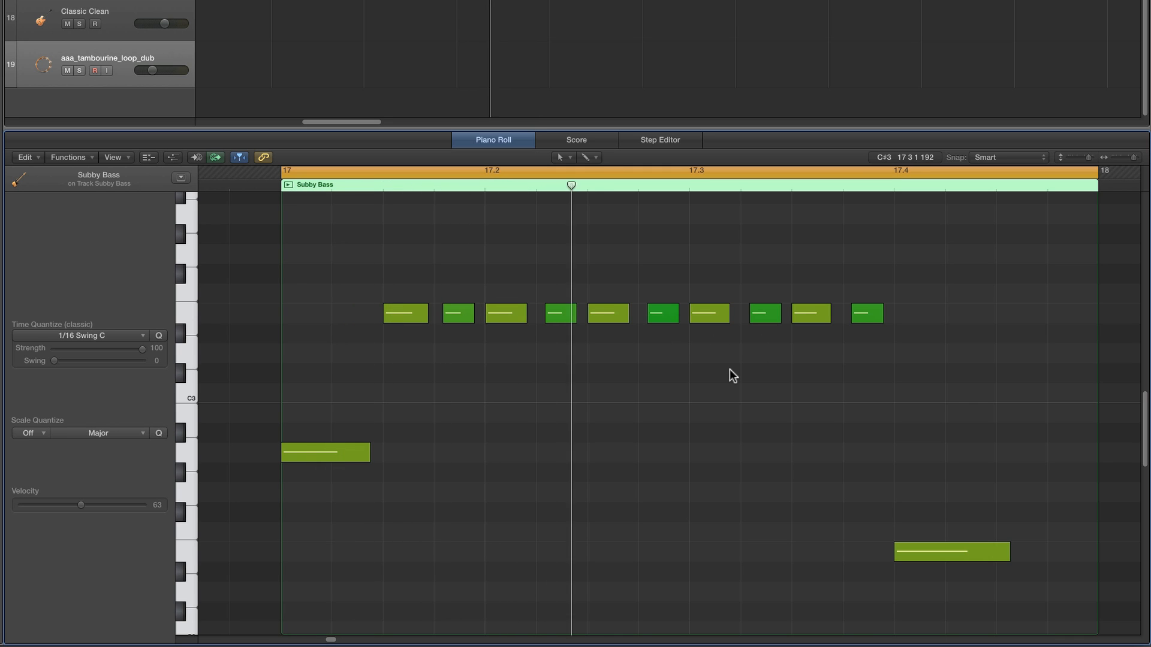
left_click(768, 319)
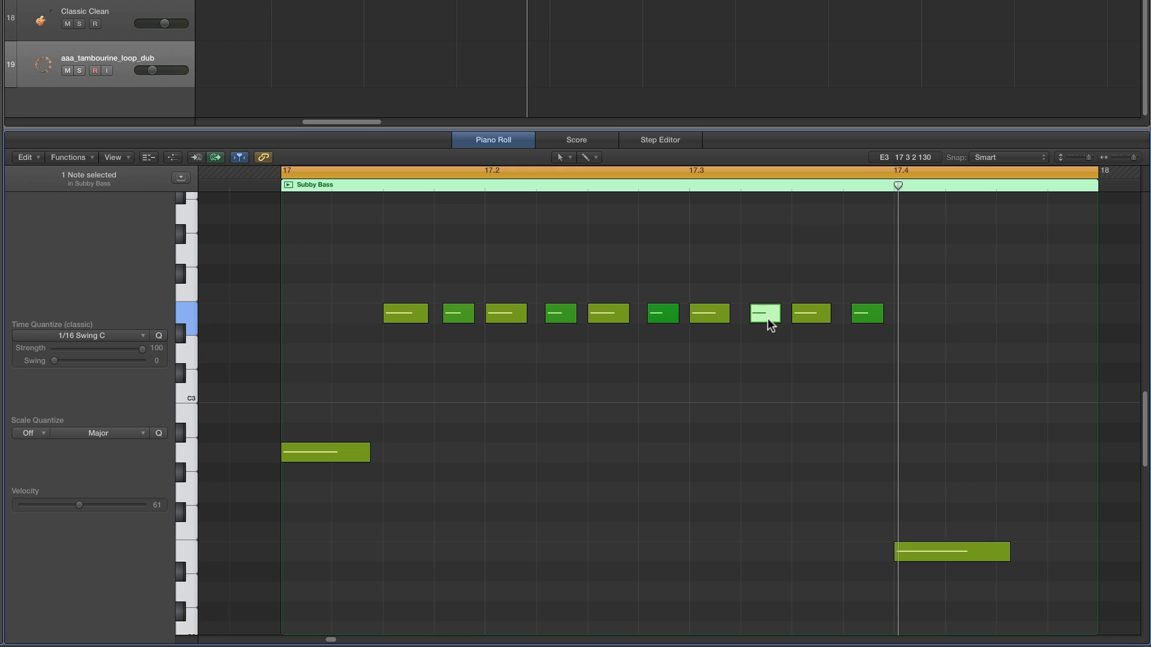
key("Delete")
left_click(875, 311)
key("Delete")
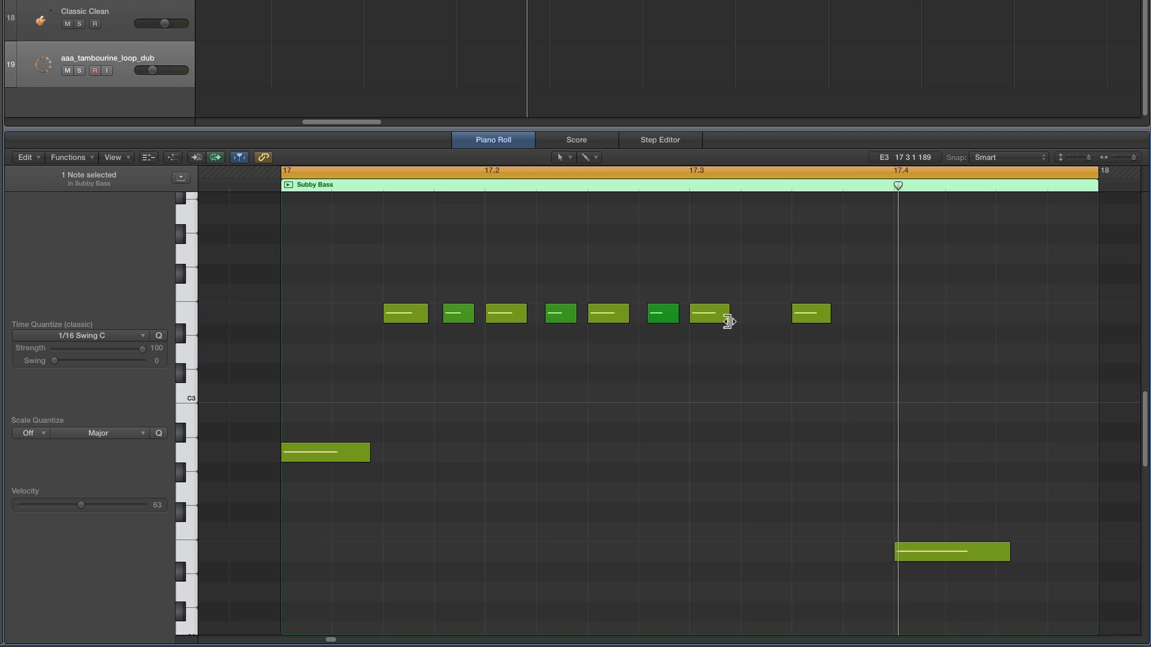
- Lengthen the E3 notes at 17.3 and 17.3.3 to about three quarters of an eighth note each, and play the loop
left_click_drag(728, 321, 867, 318)
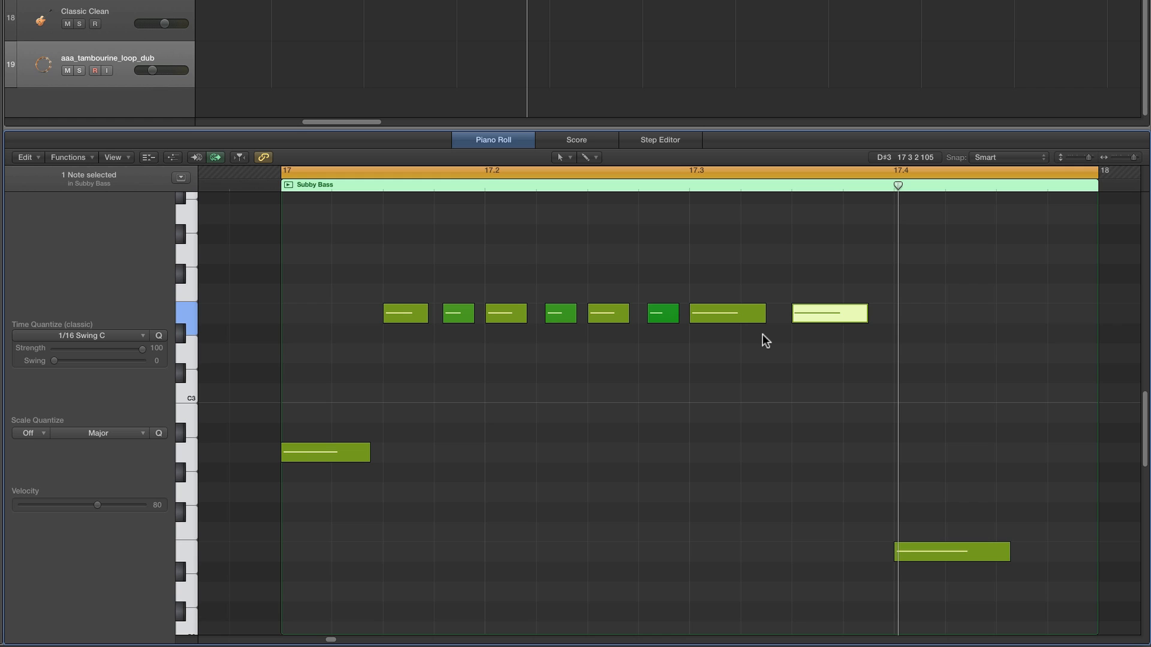
left_click_drag(761, 318, 767, 319)
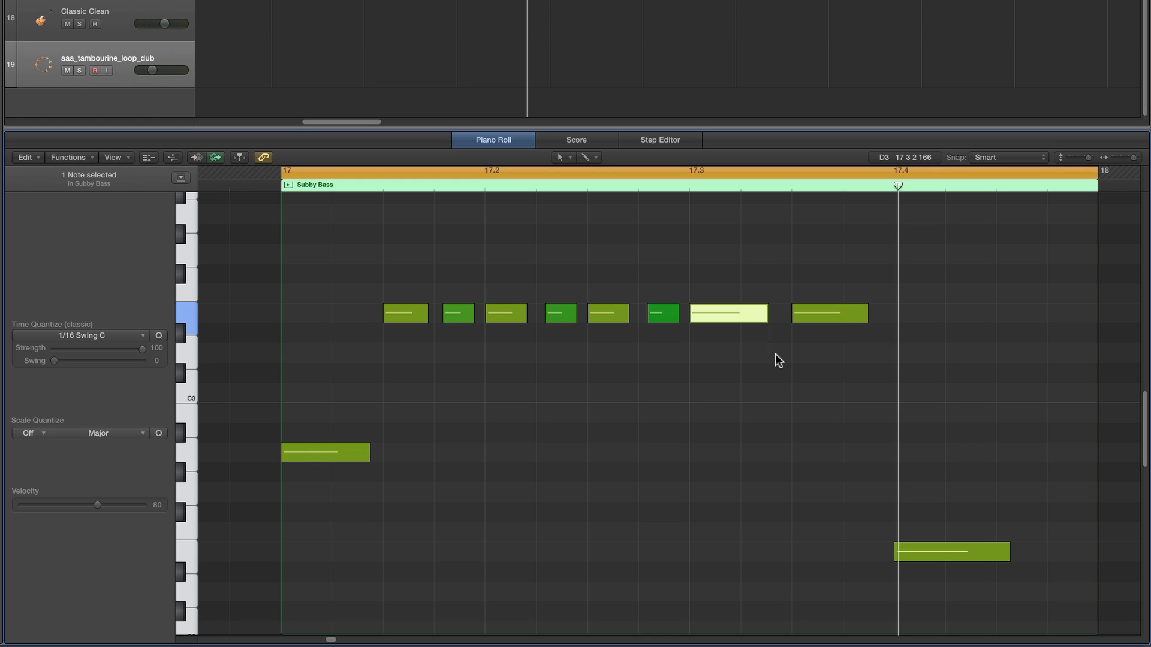
key("space")
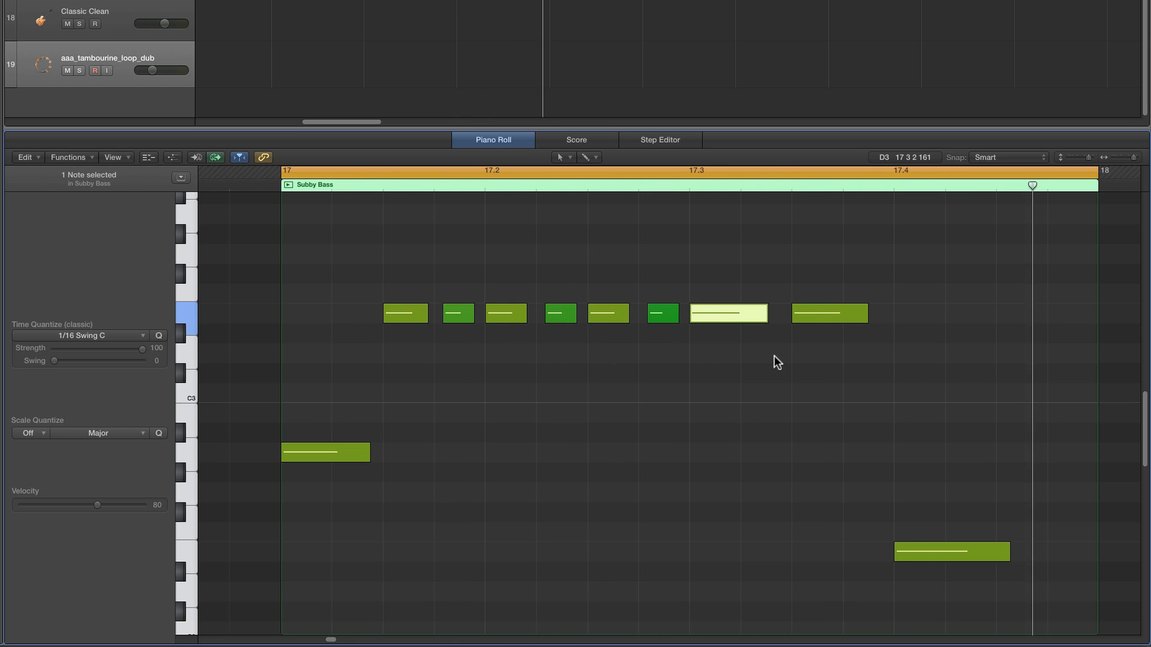
- Delete the short E3 note at 17.2.2 and lengthen the E3 note at 17.2 to slightly over a sixteenth
left_click(564, 315)
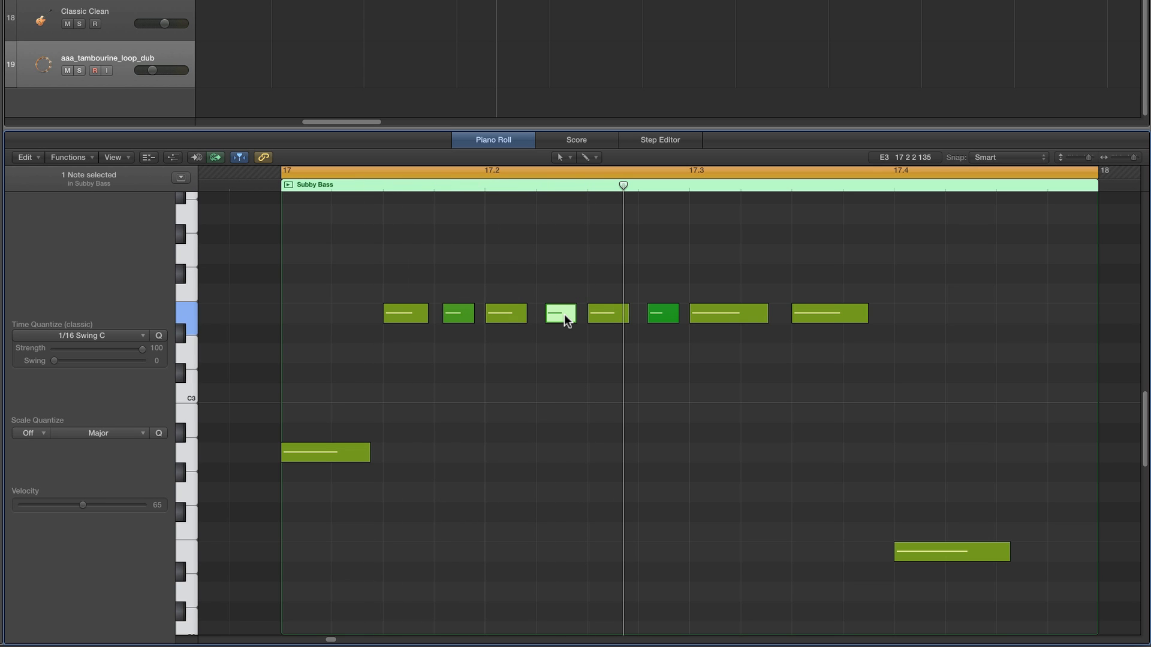
key("Delete")
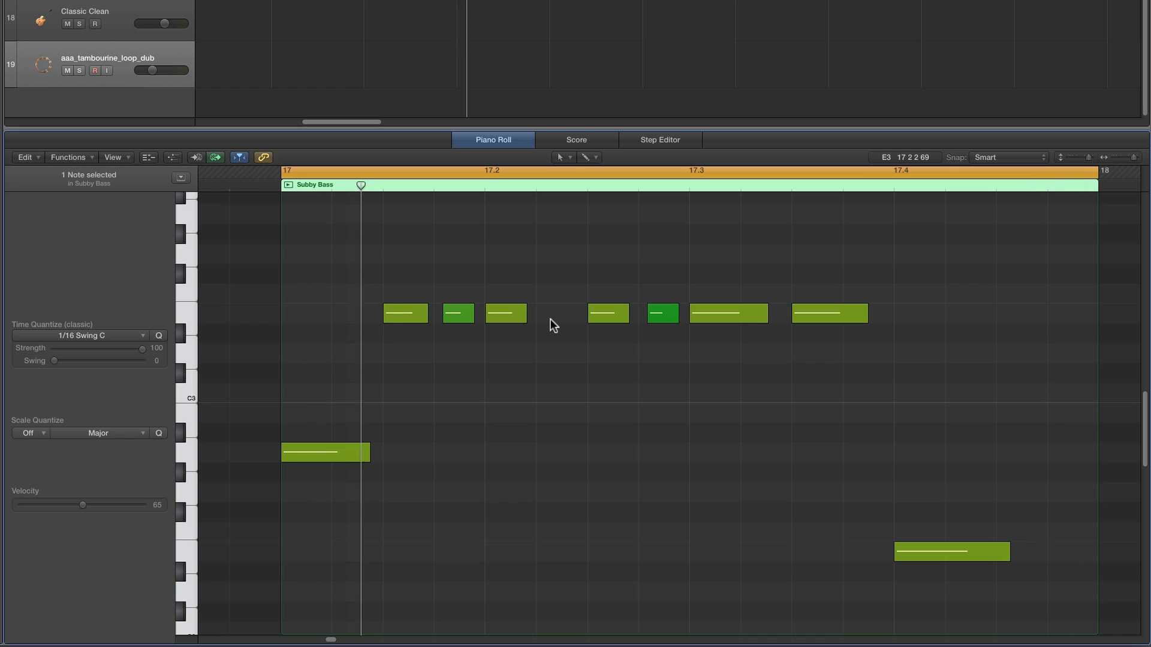
left_click_drag(527, 322, 543, 322)
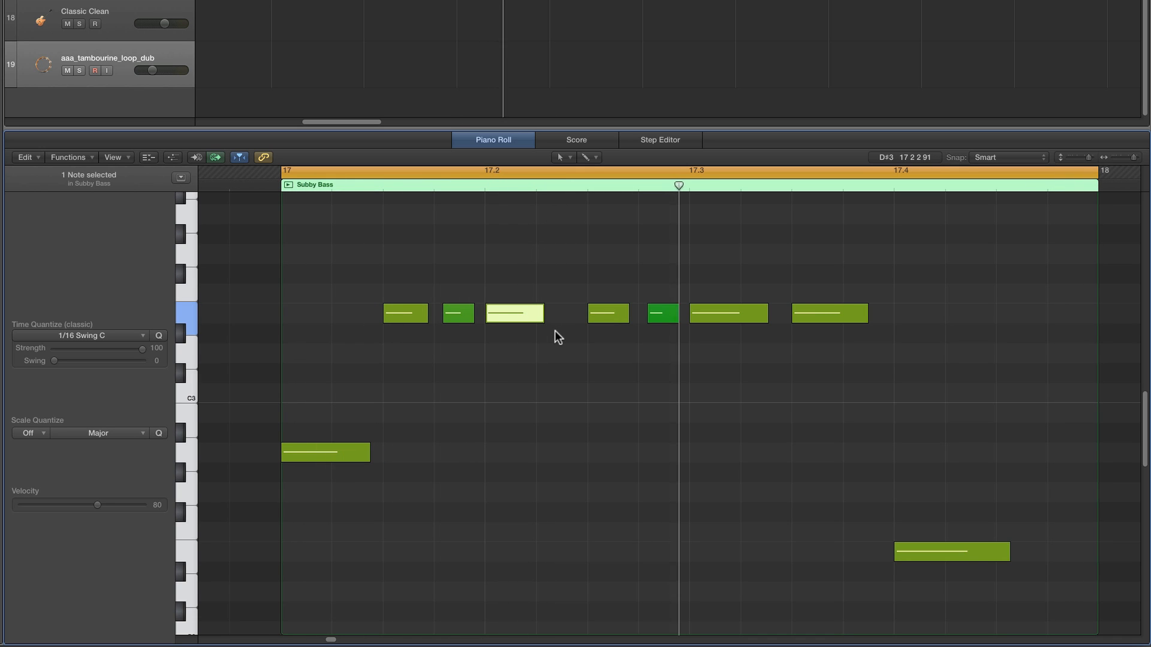
- Shorten the E3 note at 17.3 to under a sixteenth and draw a short E3 note at 17.3.2 with the Pencil tool
left_click_drag(766, 318, 733, 318)
left_click(568, 161)
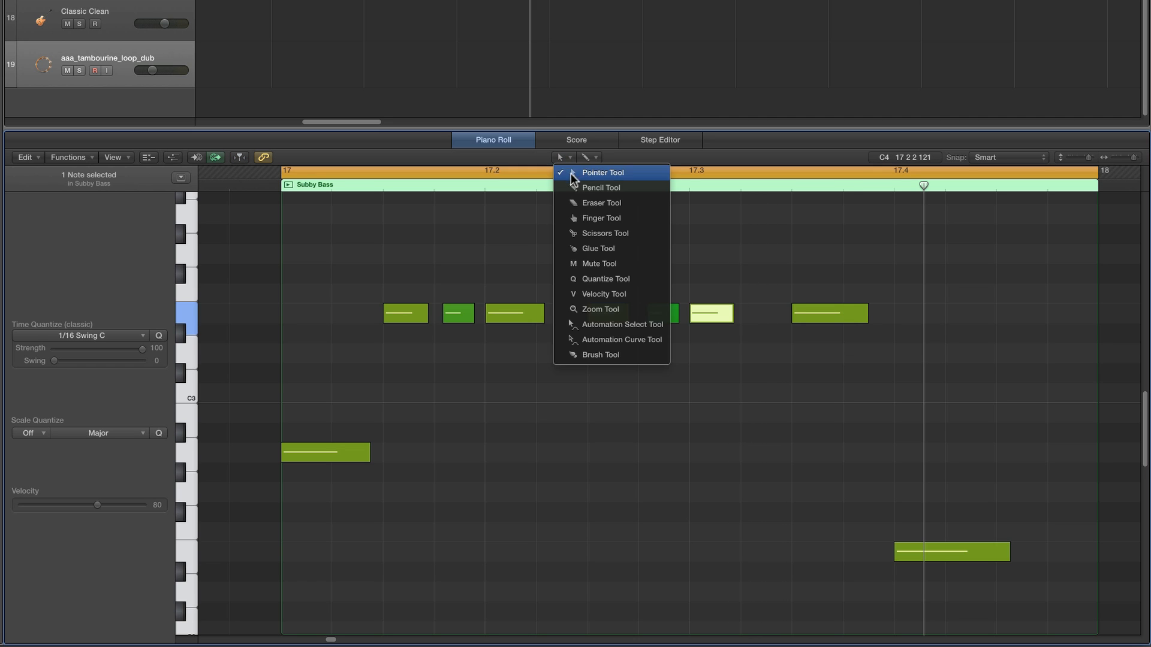
left_click(596, 185)
left_click(745, 314)
left_click_drag(785, 326, 758, 324)
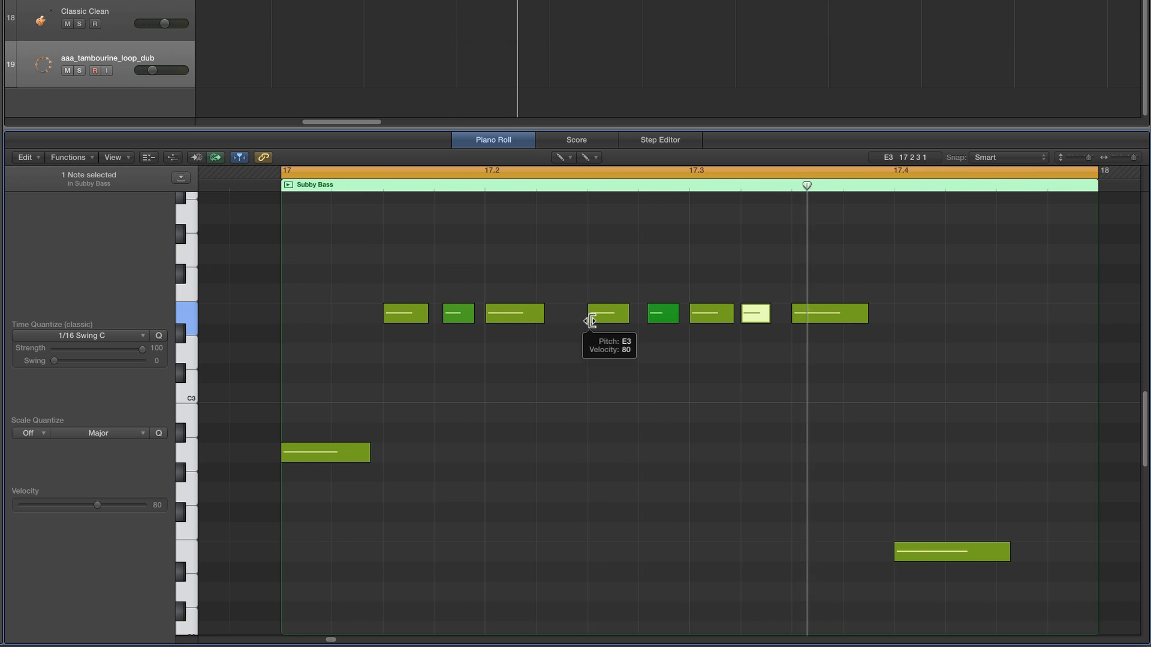
- Shorten the E3 note at 17.2, draw another E3 note at 17.2.2, and quantize all E3 notes to 1/16 Swing C
left_click_drag(541, 318, 523, 320)
left_click(546, 318)
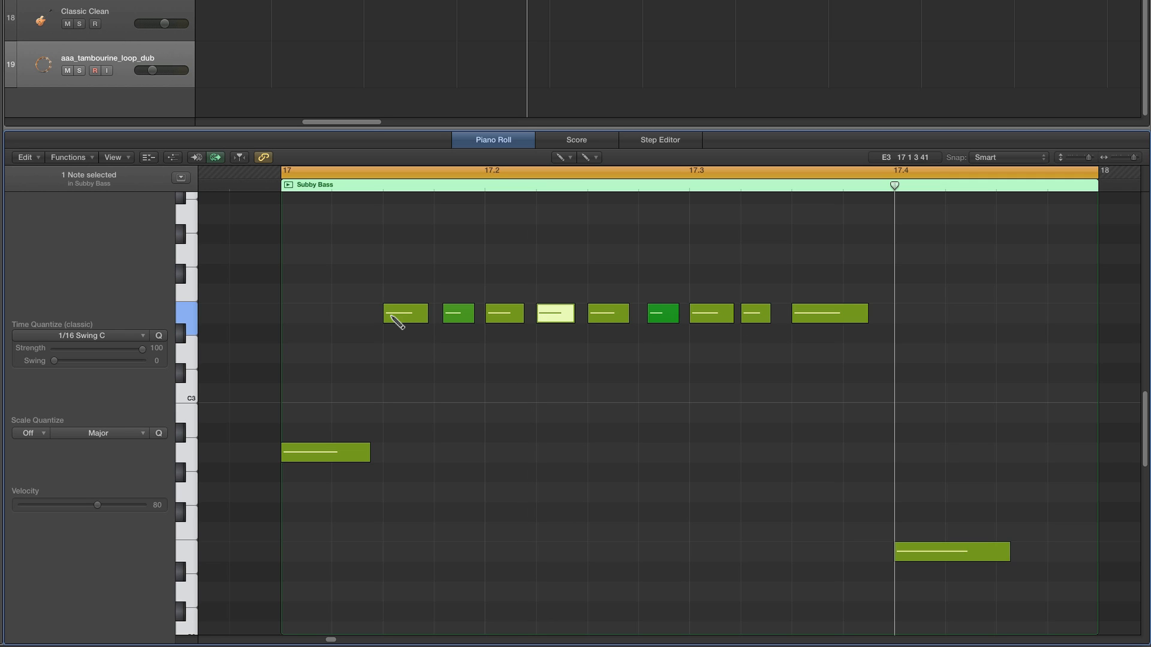
left_click(185, 312)
left_click(160, 336)
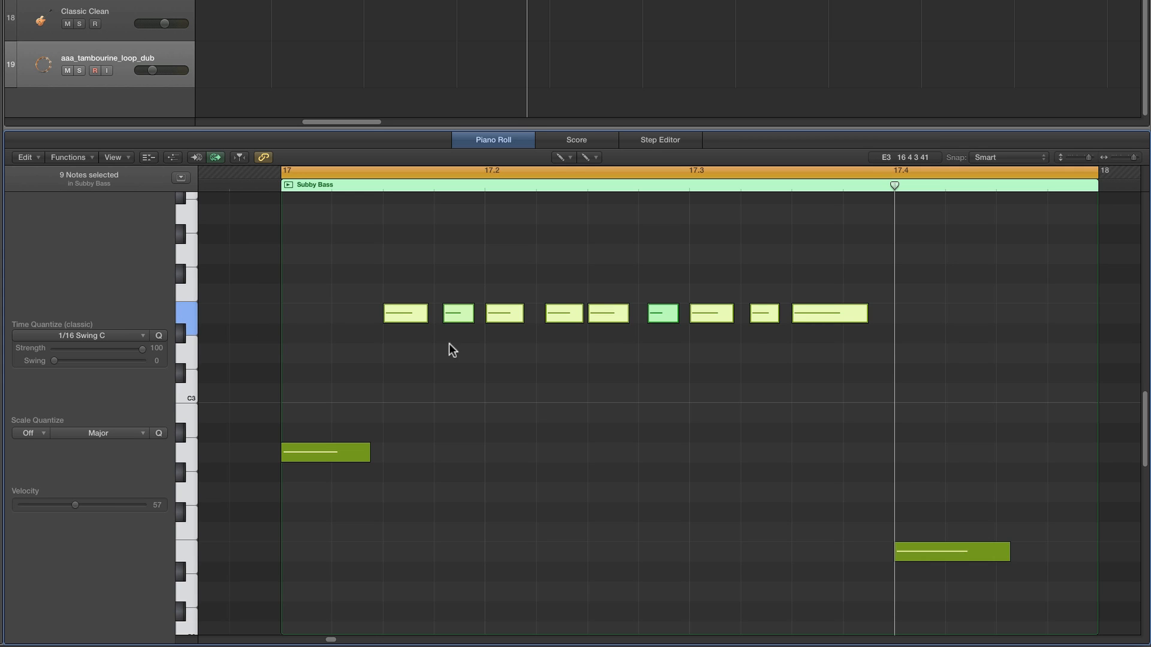
- Slightly shorten the E3 note at 17.2.2 with the Pointer tool and play the loop
left_click(570, 158)
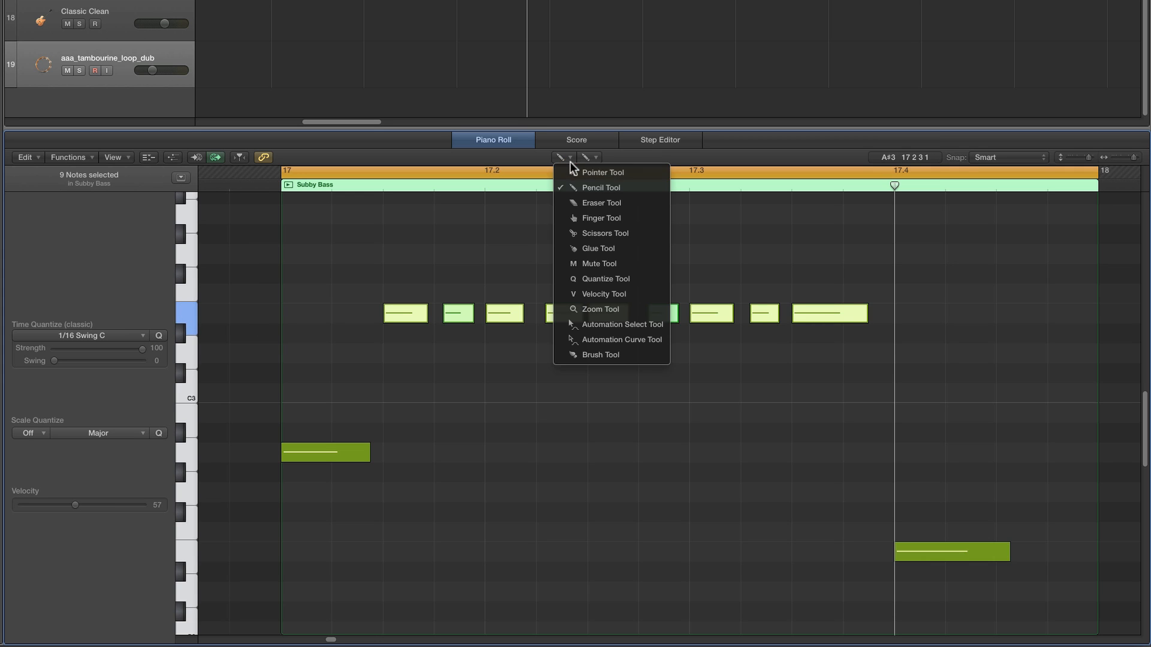
left_click(603, 172)
left_click(577, 329)
left_click(574, 318)
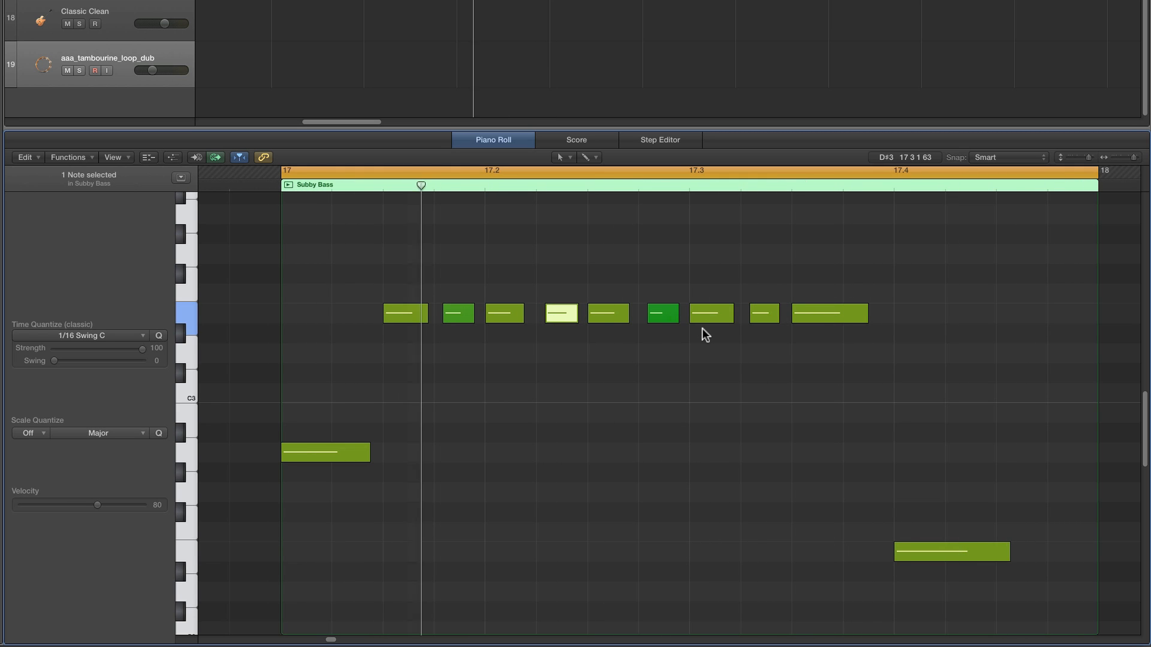
- Try deleting the E3 note at 17.2.4 and lengthening the one at 17.2.3 during playback, and undo both changes
left_click(669, 314)
key("Delete")
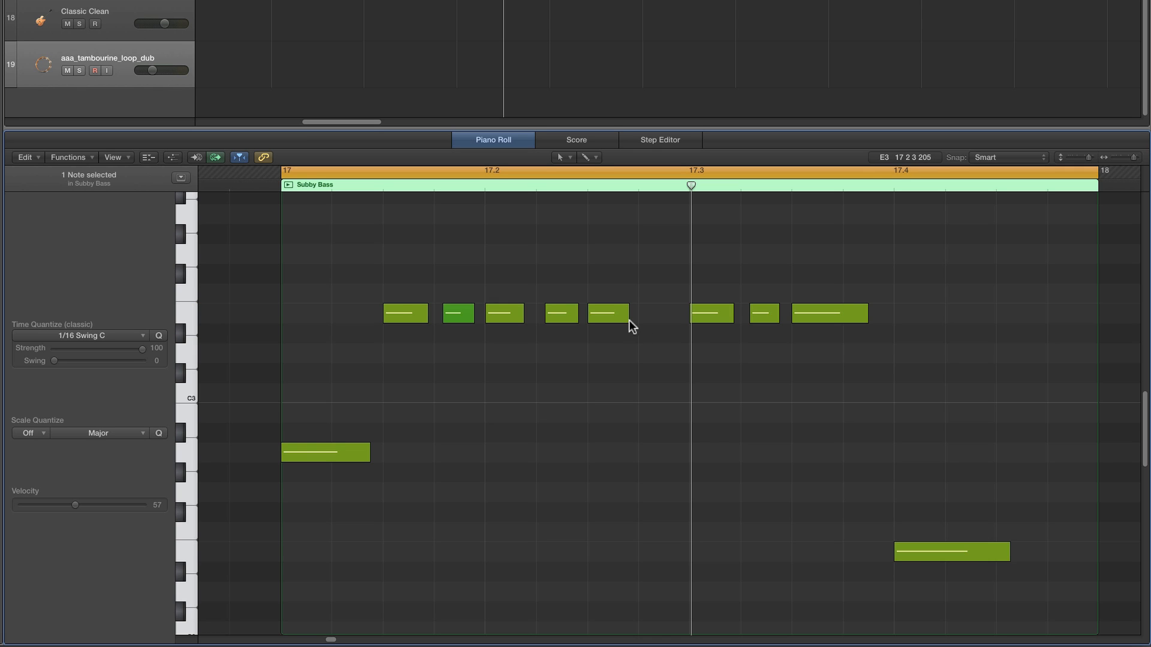
left_click_drag(628, 321, 641, 321)
key("space")
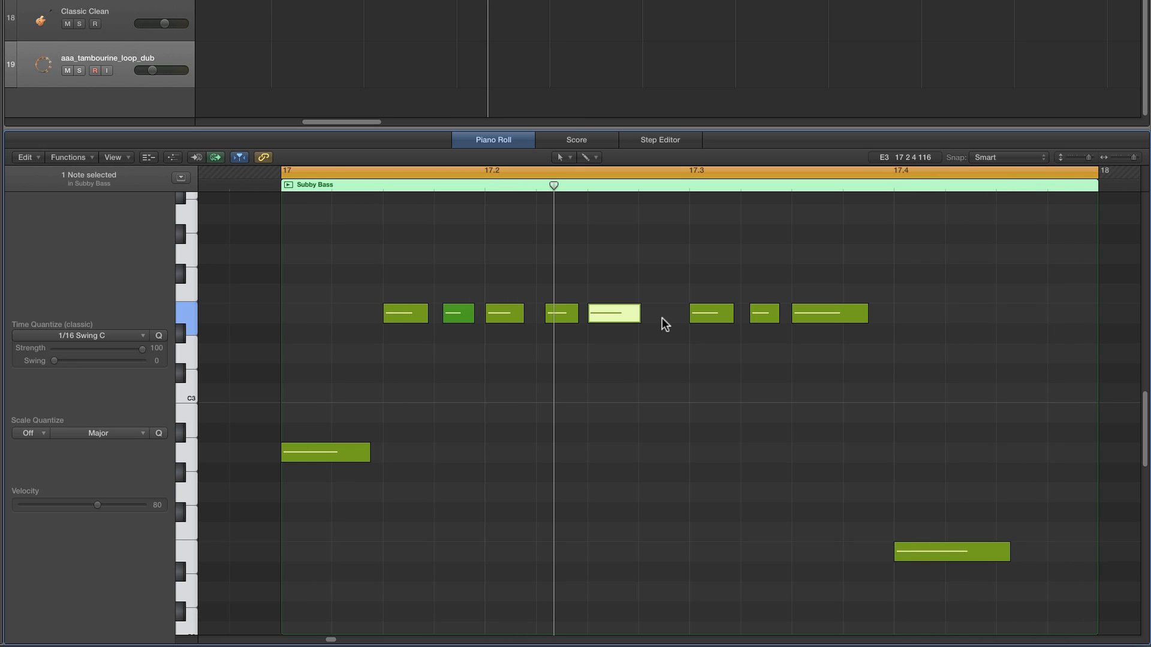
left_click_drag(640, 318, 630, 318)
left_click(636, 318, "super")
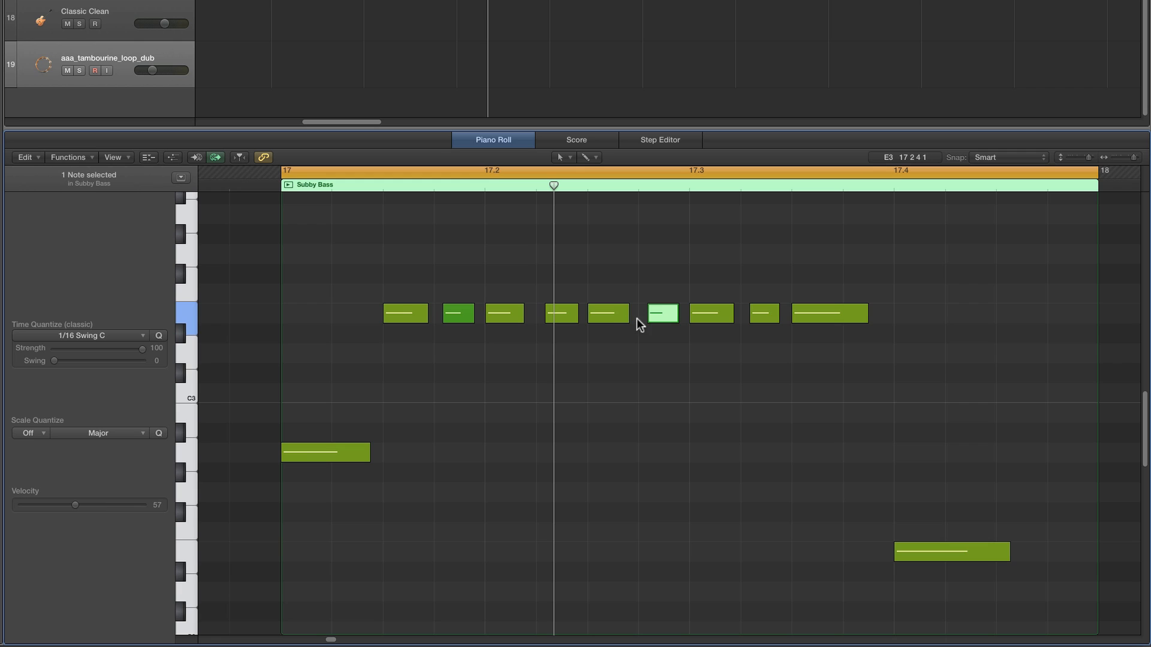
- Delete the E3 note at 17.3.2 and lengthen the one at 17.3 to about three quarters of an eighth note while playing the loop
left_click(760, 317)
key("Delete")
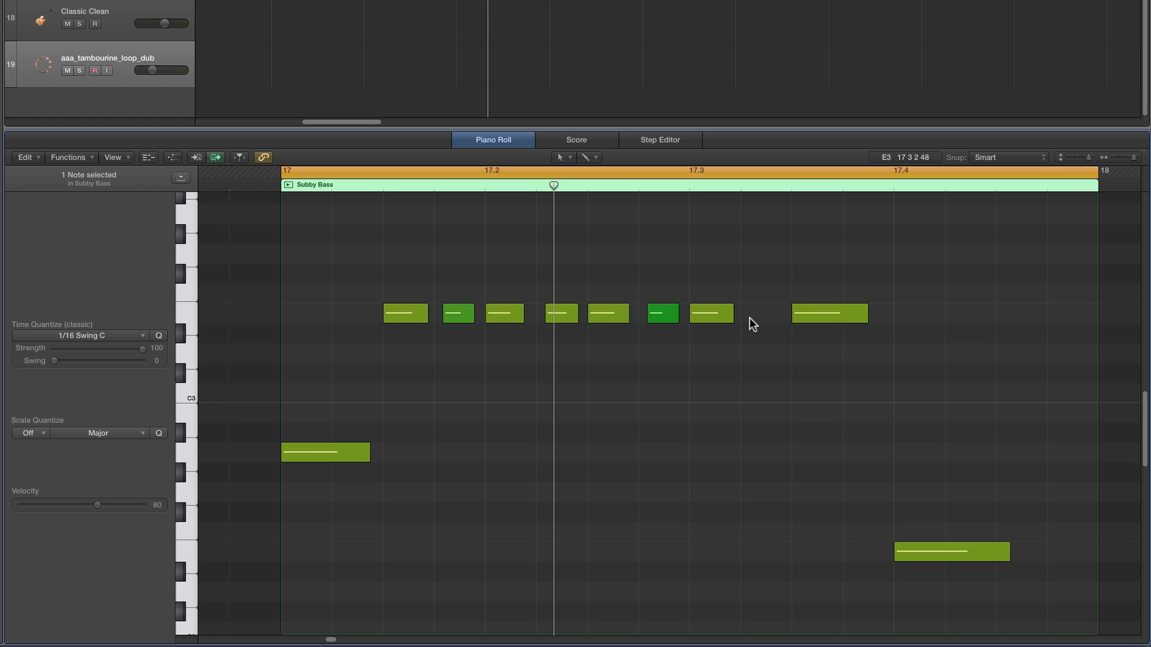
left_click_drag(730, 318, 757, 318)
key("space")
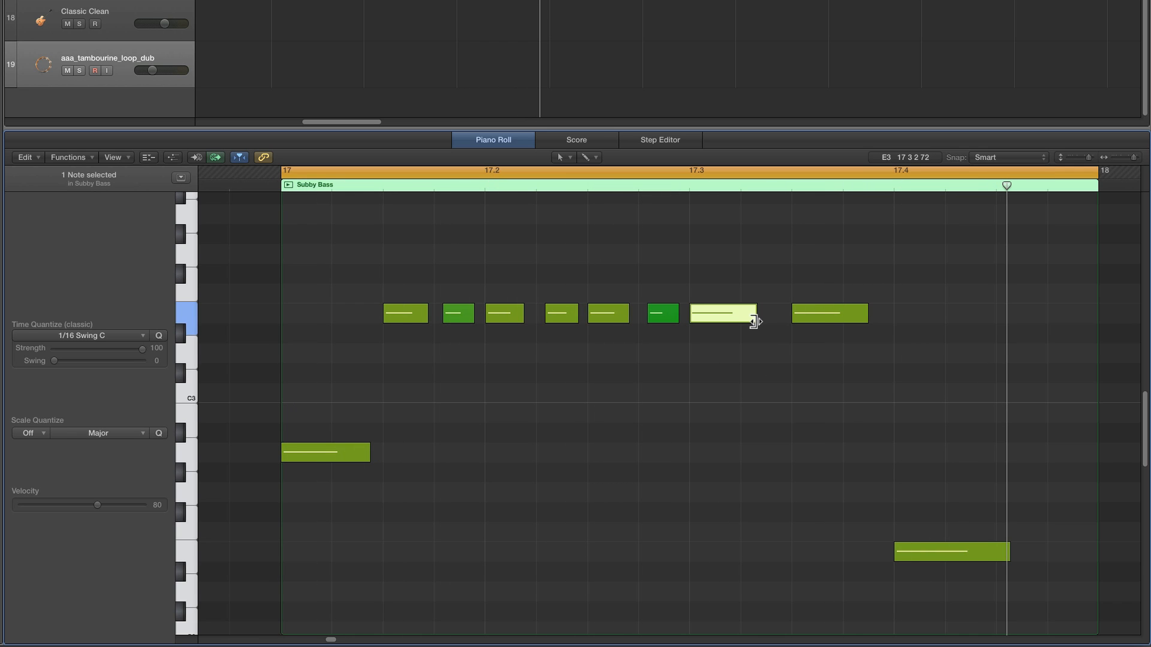
left_click_drag(755, 320, 766, 322)
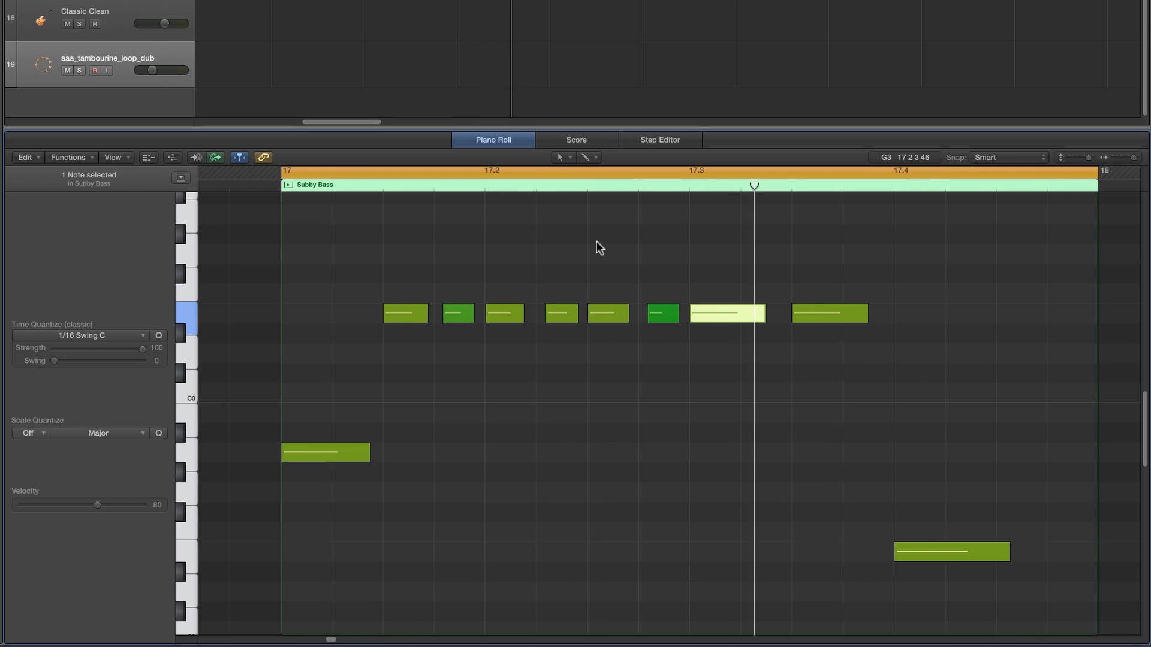
left_click(557, 157)
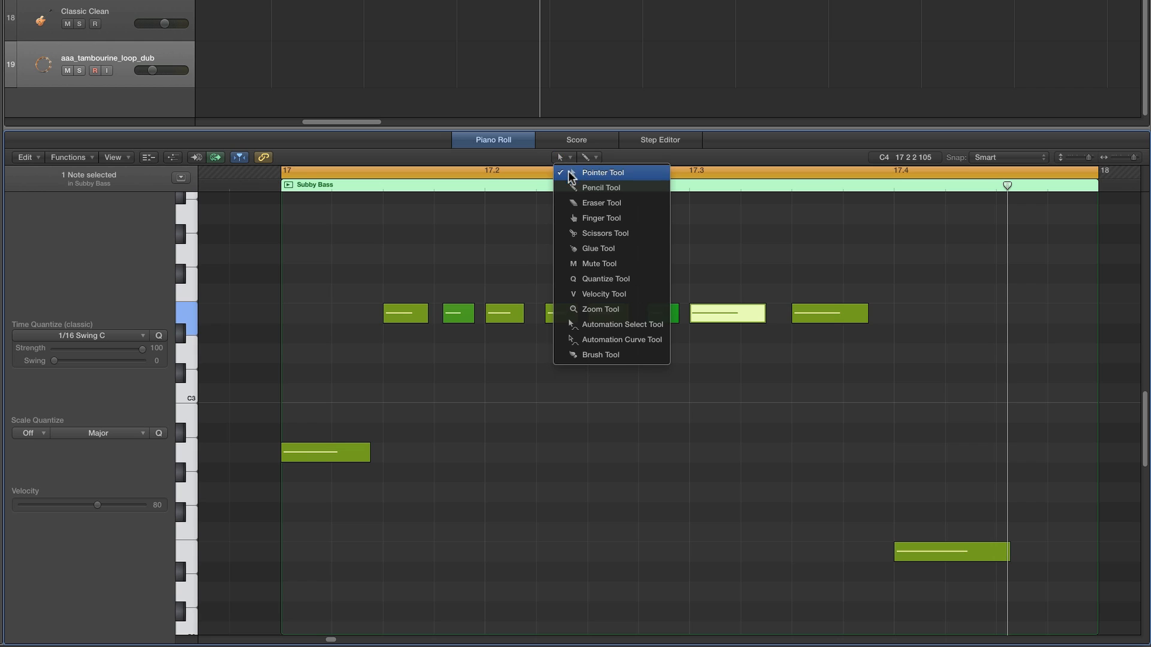
left_click(576, 170)
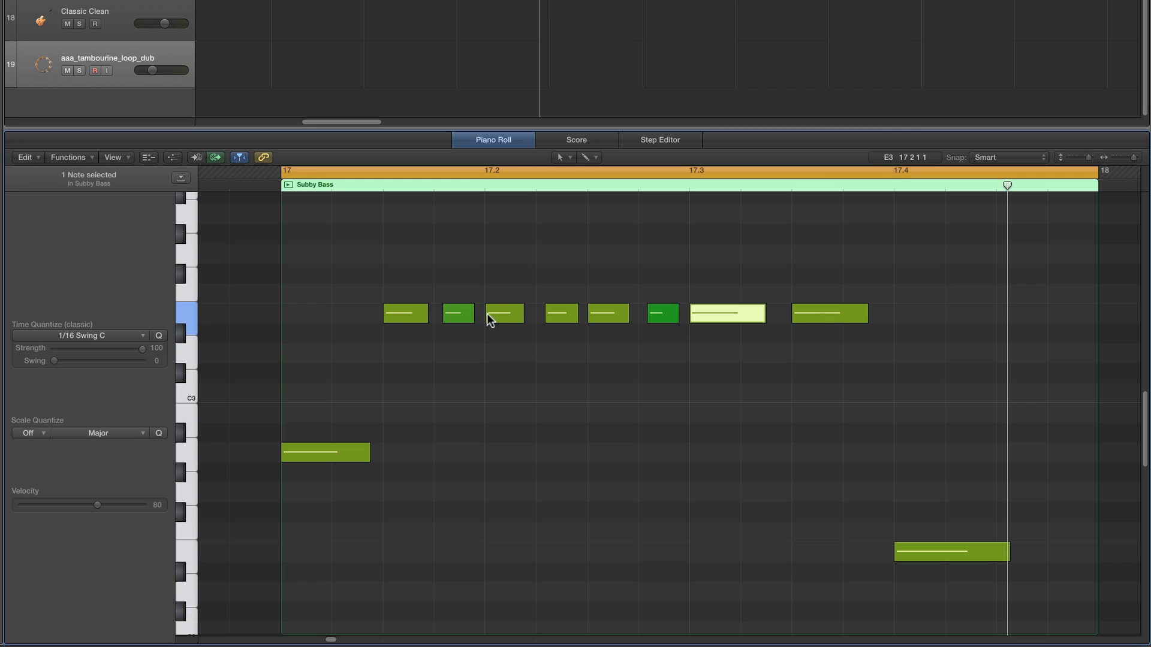
- Audition the bass note at the start of bar 17, deselect the notes and play the loop
left_click(351, 452)
left_click(712, 539)
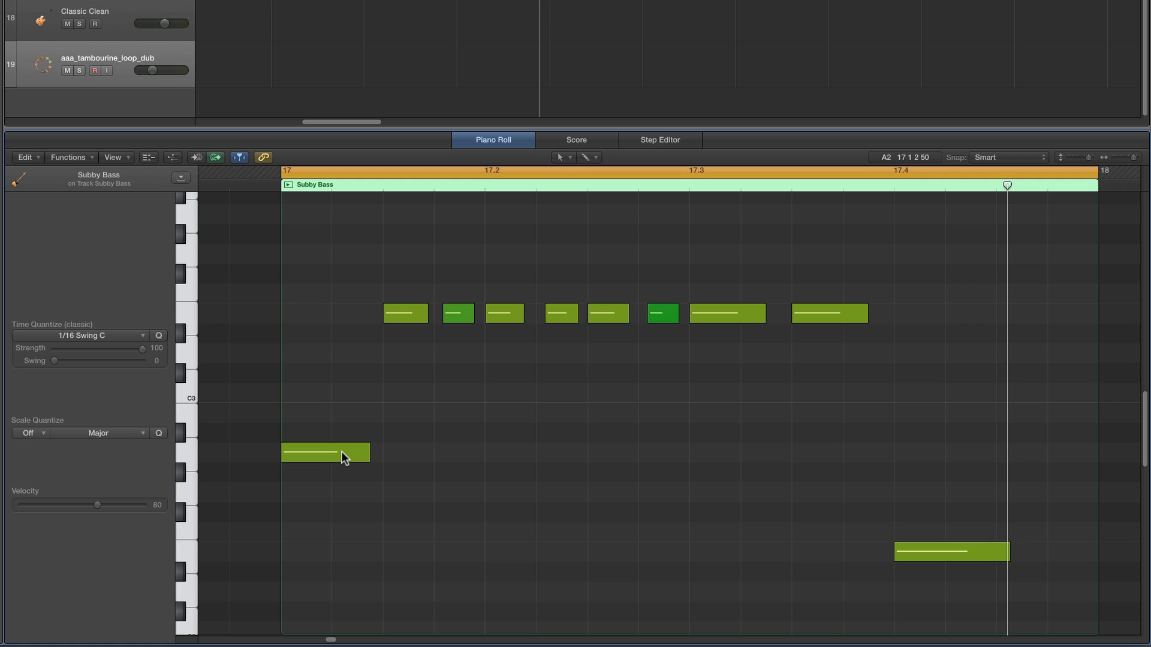
mouse_move(344, 457)
key("space")
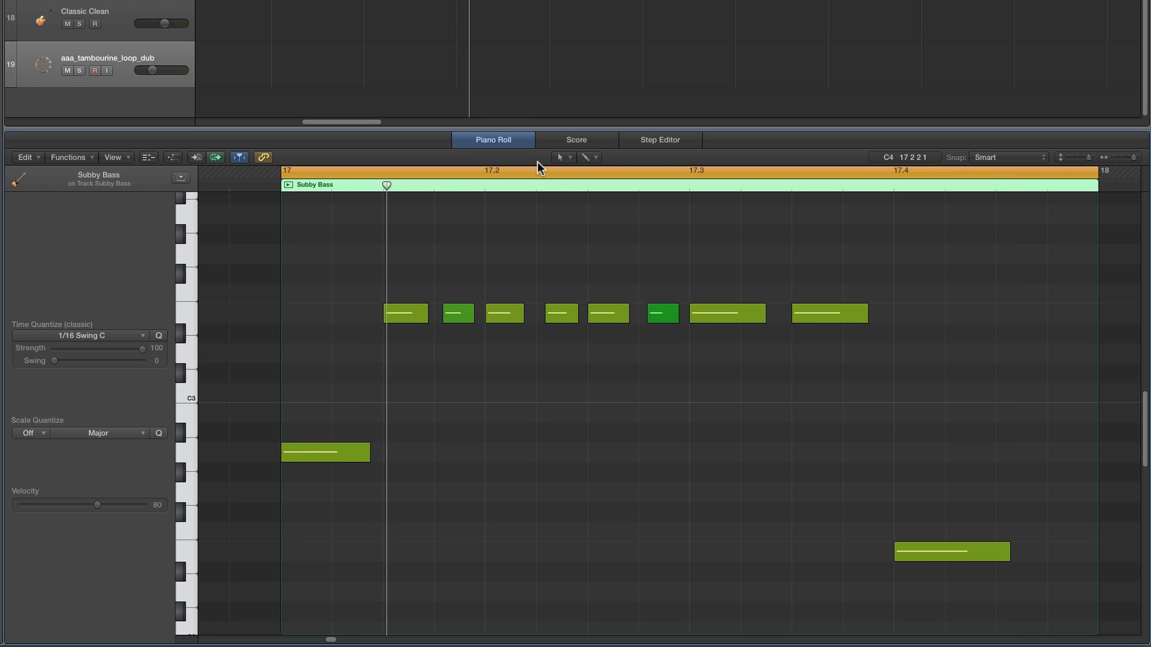
key("space")
- Transpose all ten Subby Bass notes down one octave and play the loop
scroll(470, 240, "down", 4)
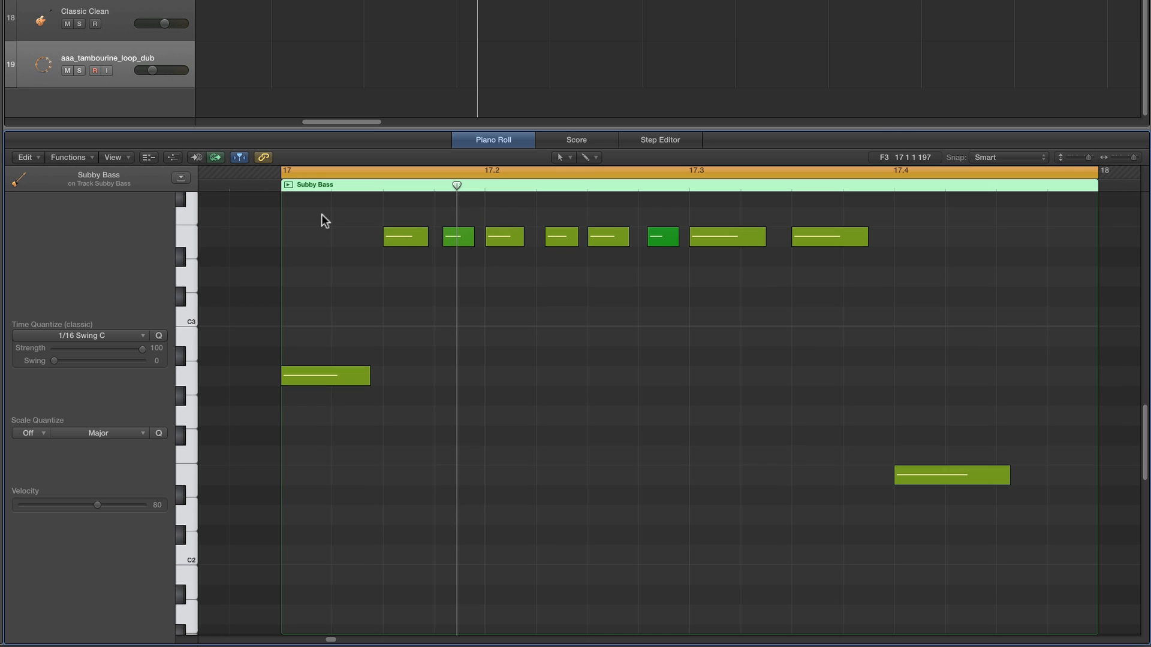
left_click_drag(321, 211, 928, 531)
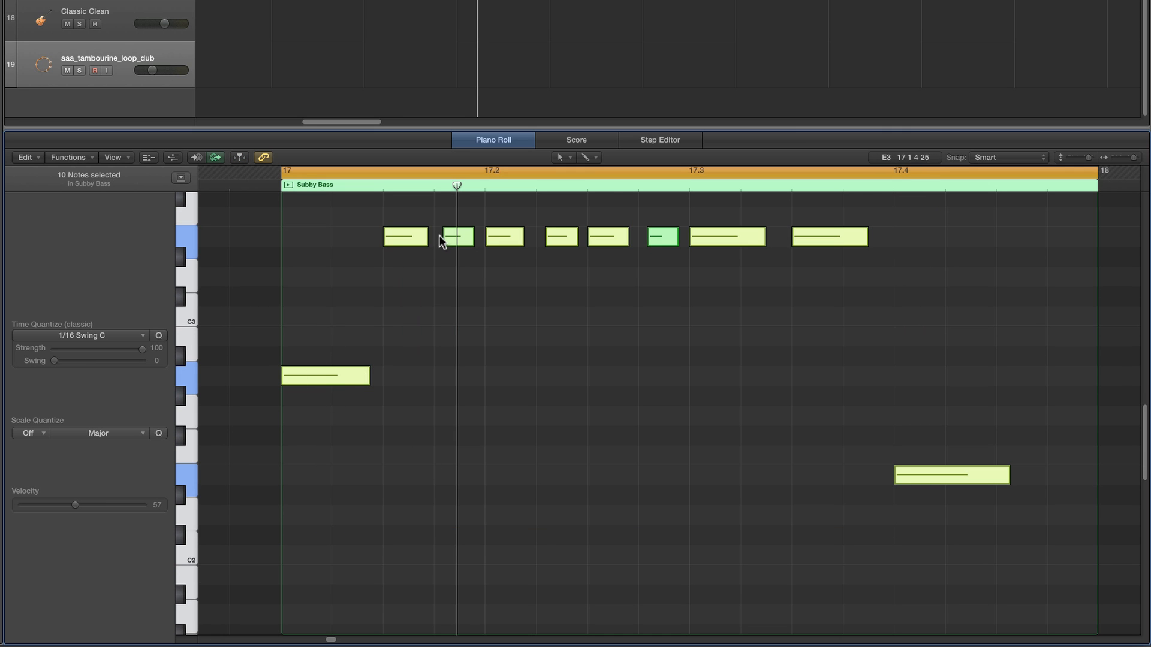
scroll(330, 384, "down", 3)
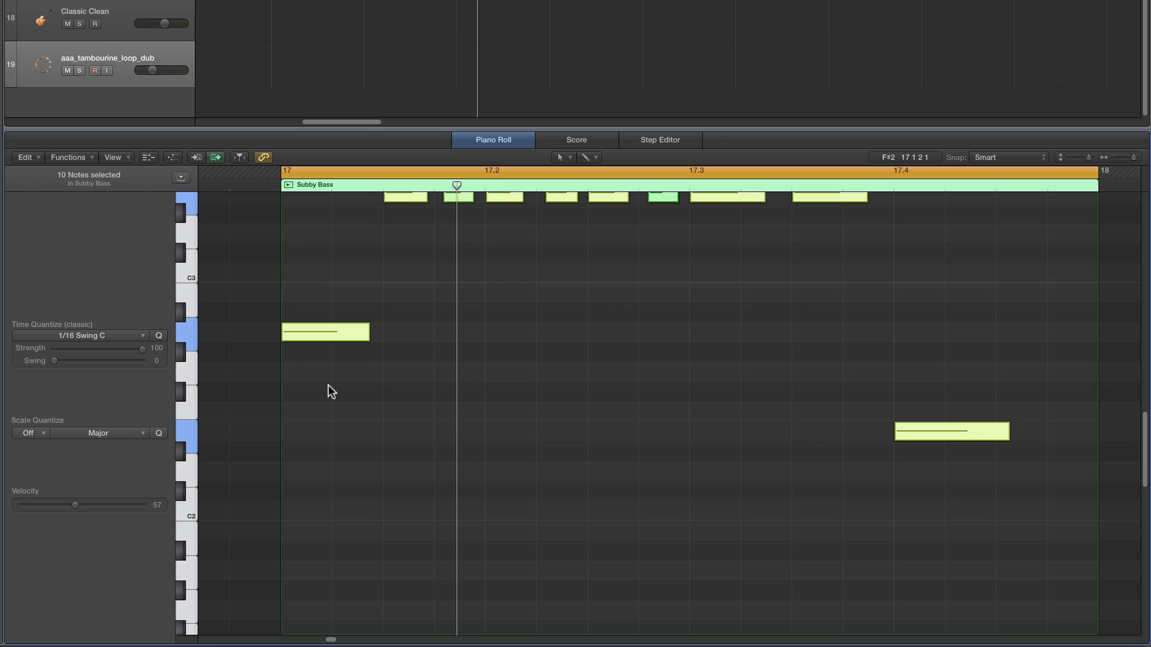
left_click(312, 334)
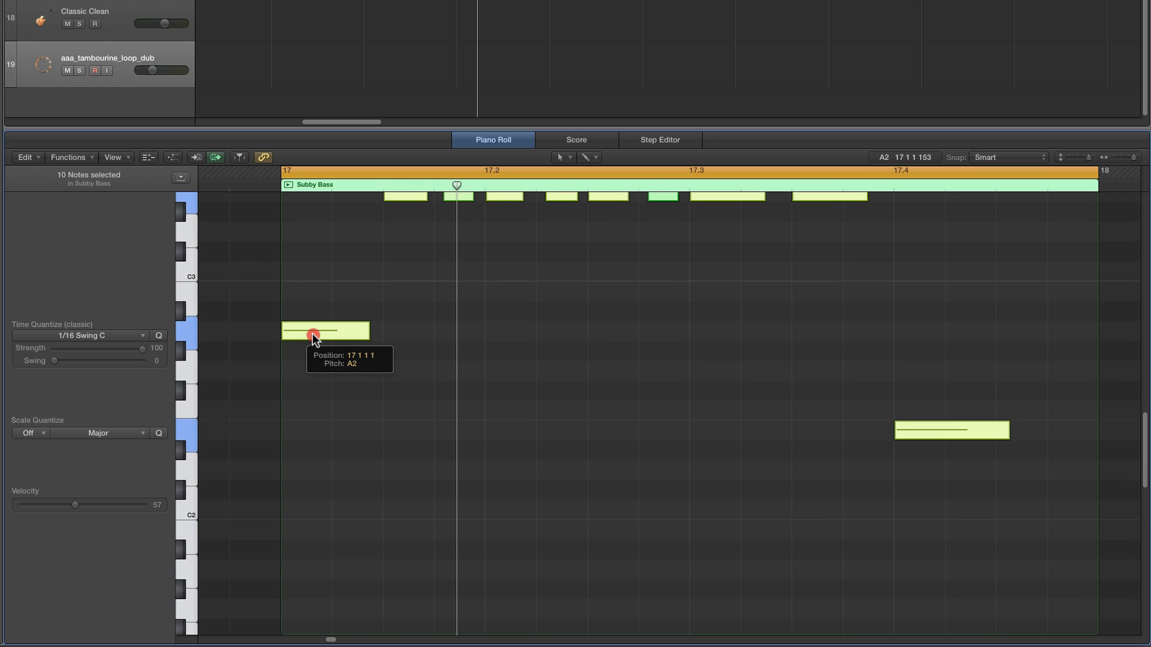
left_click_drag(311, 333, 317, 559)
left_click(321, 523)
scroll(567, 394, "down", 5)
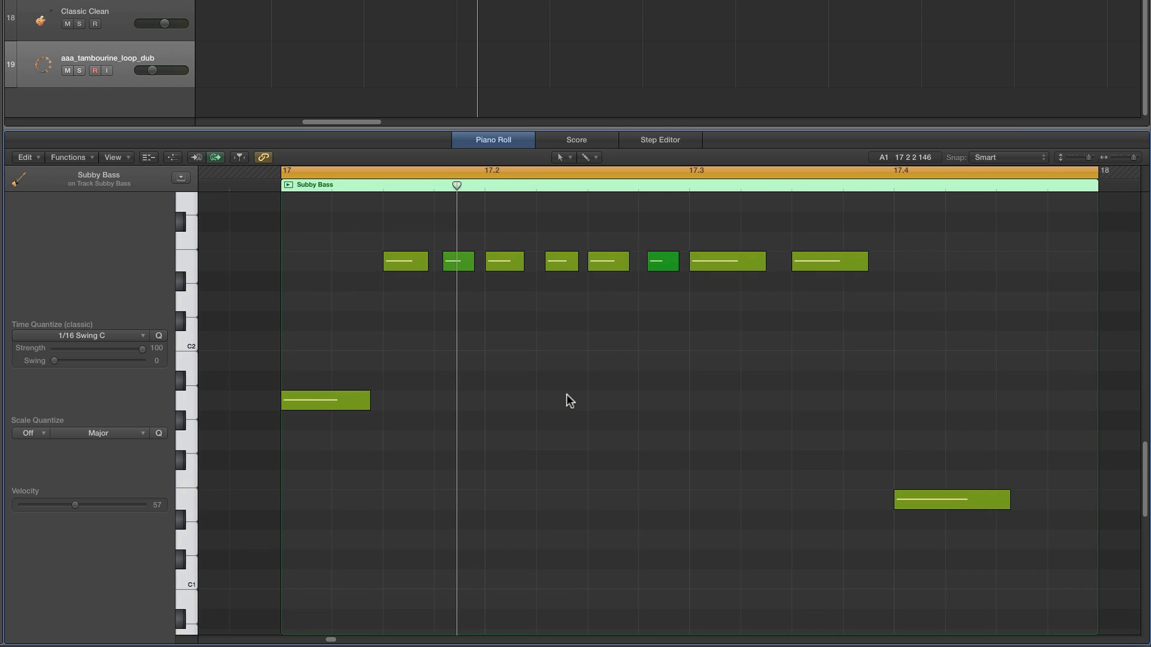
key("space")
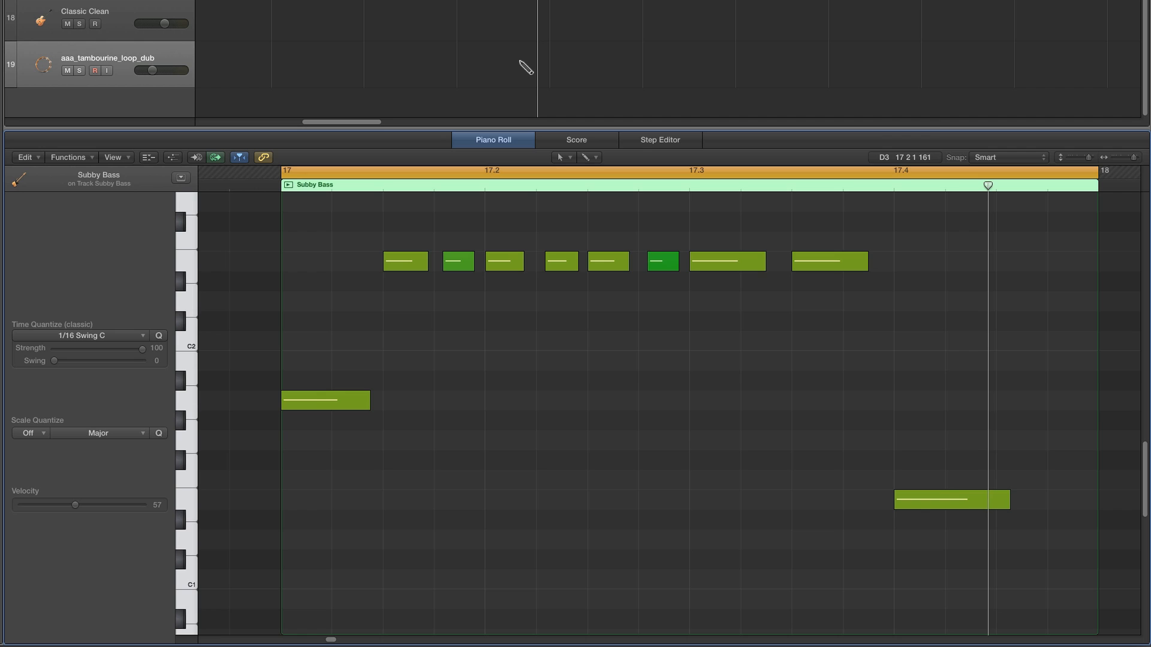
- Create an empty one-bar Classic Clean region at bar 17 and choose the Pencil tool for editing its notes
scroll(527, 67, "up", 1)
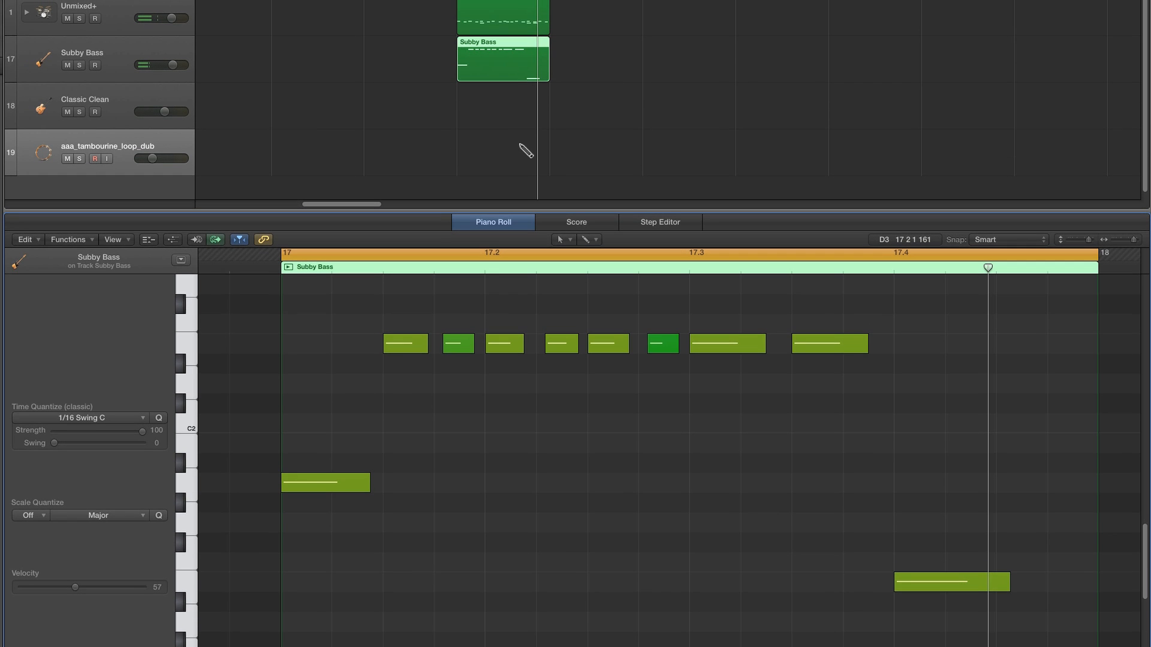
left_click(489, 115)
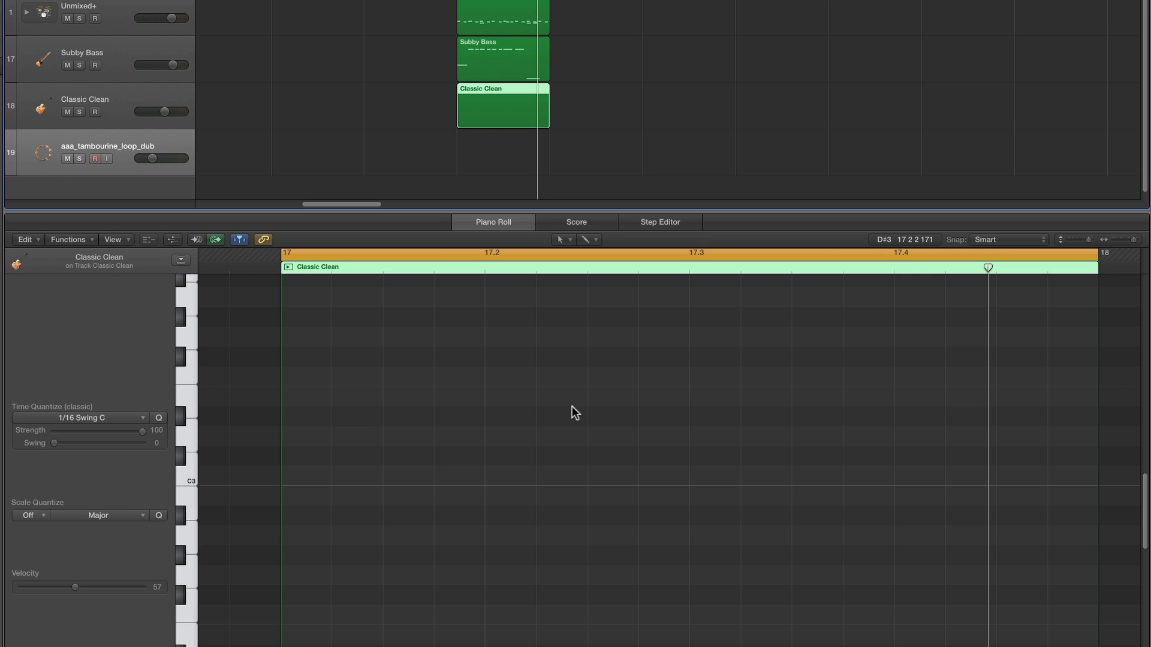
scroll(574, 412, "down", 5)
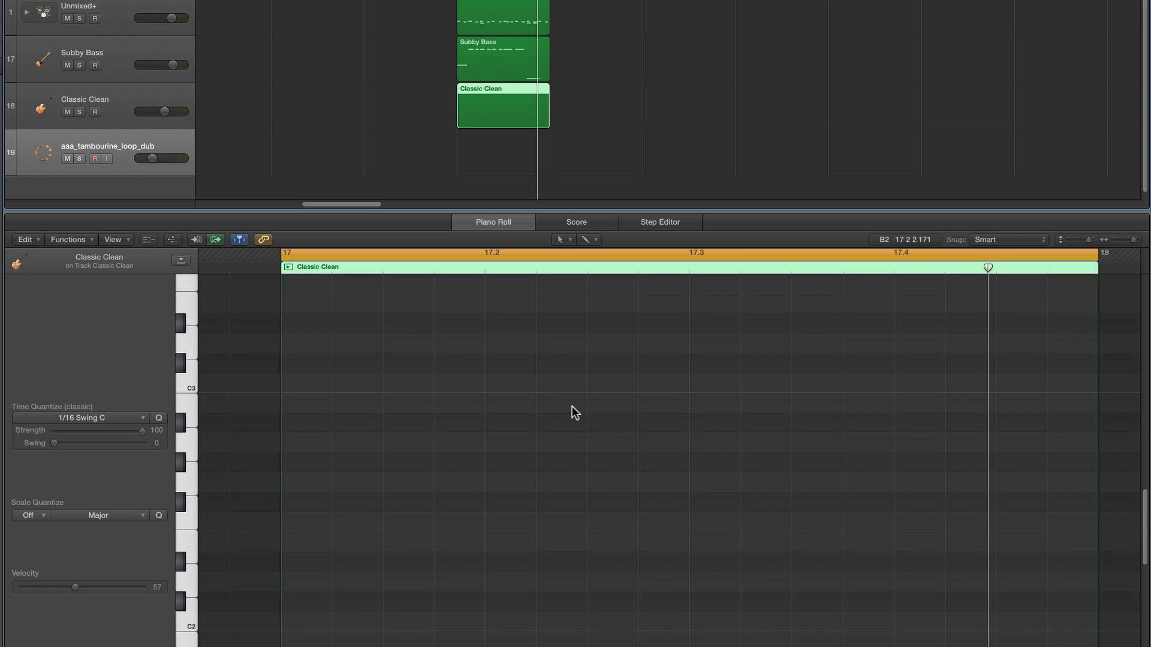
left_click(559, 240)
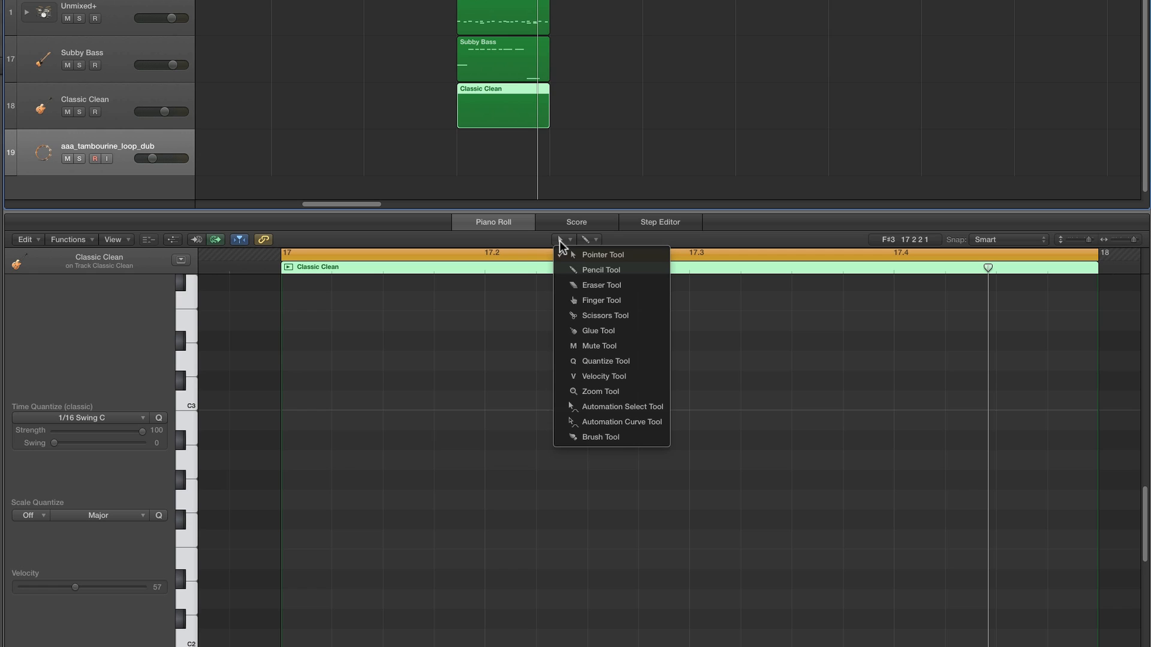
left_click(576, 268)
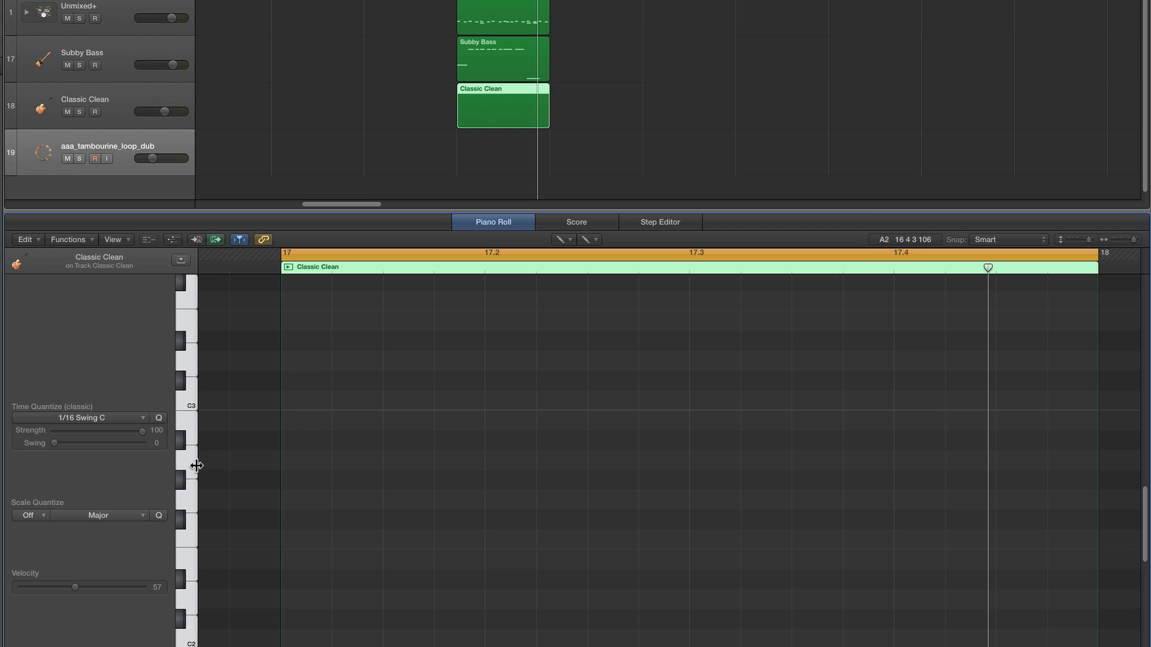
- Check the pitch of the first note in the Subby Bass region and return to the Classic Clean region
left_click(497, 41)
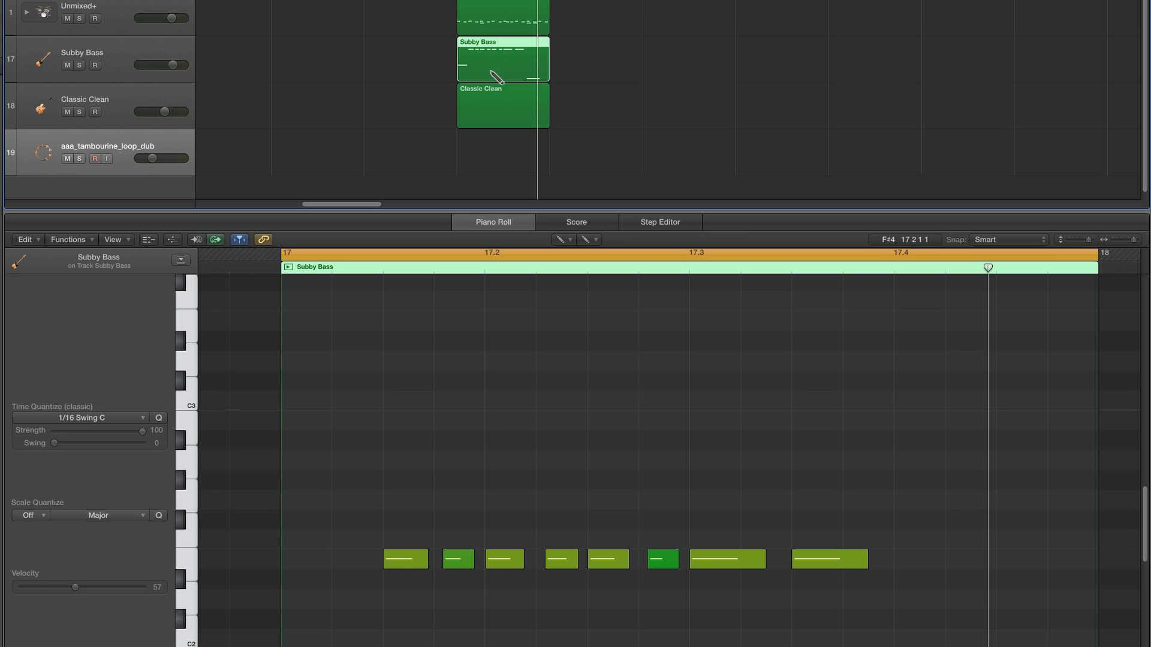
scroll(444, 612, "down", 5)
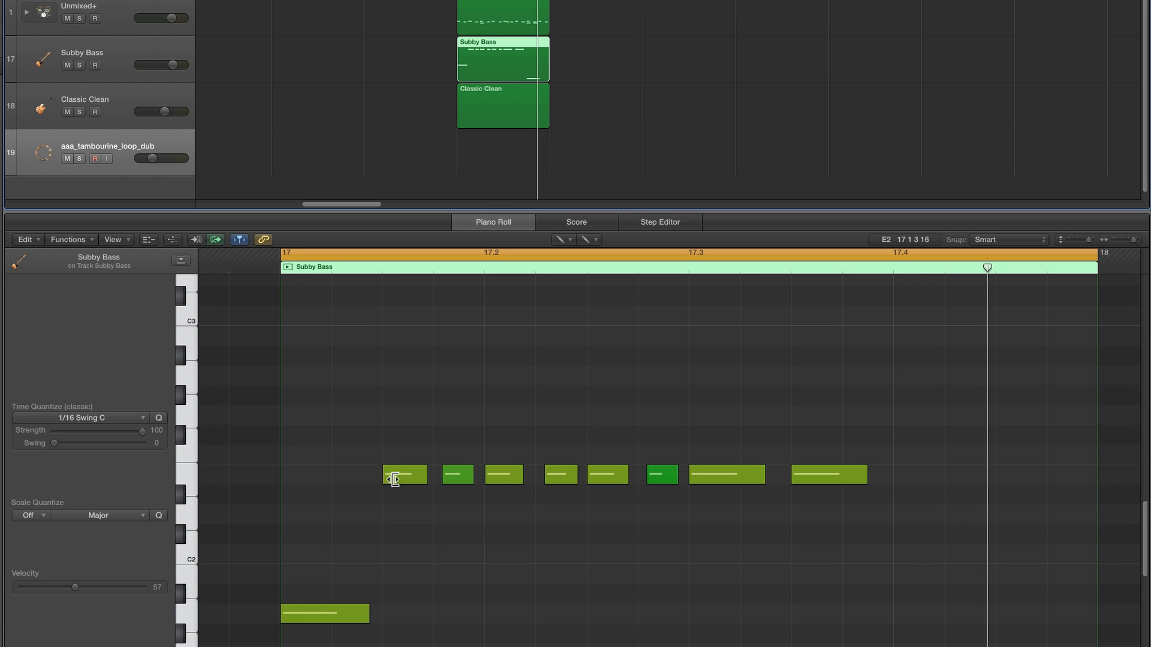
left_click(333, 619)
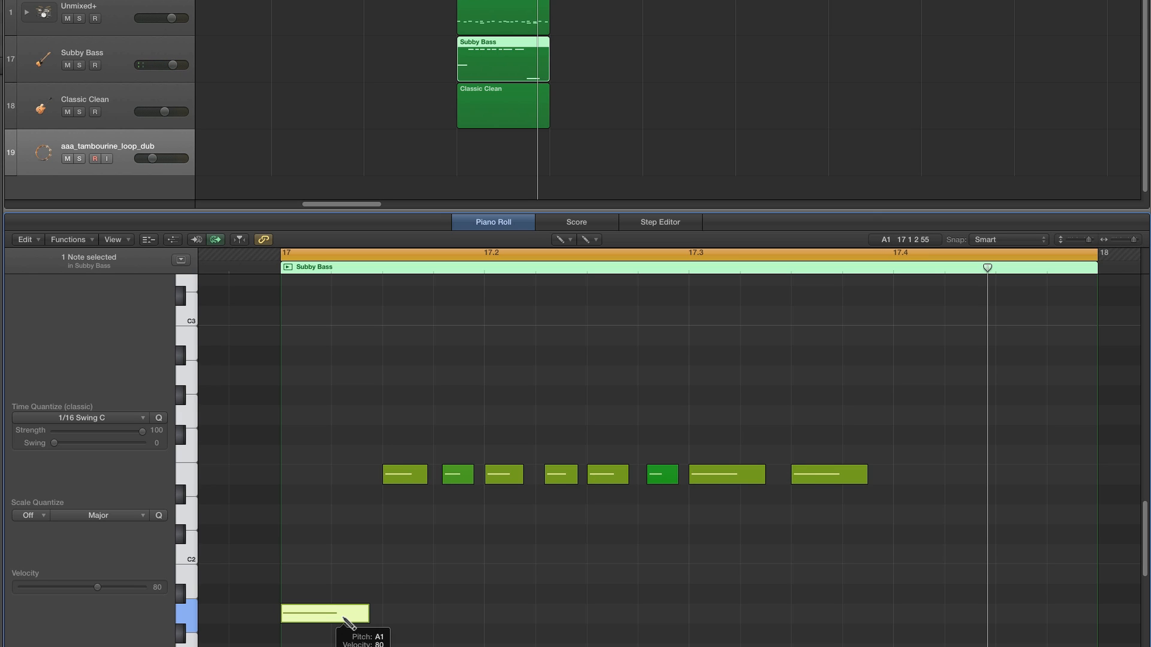
left_click(495, 125)
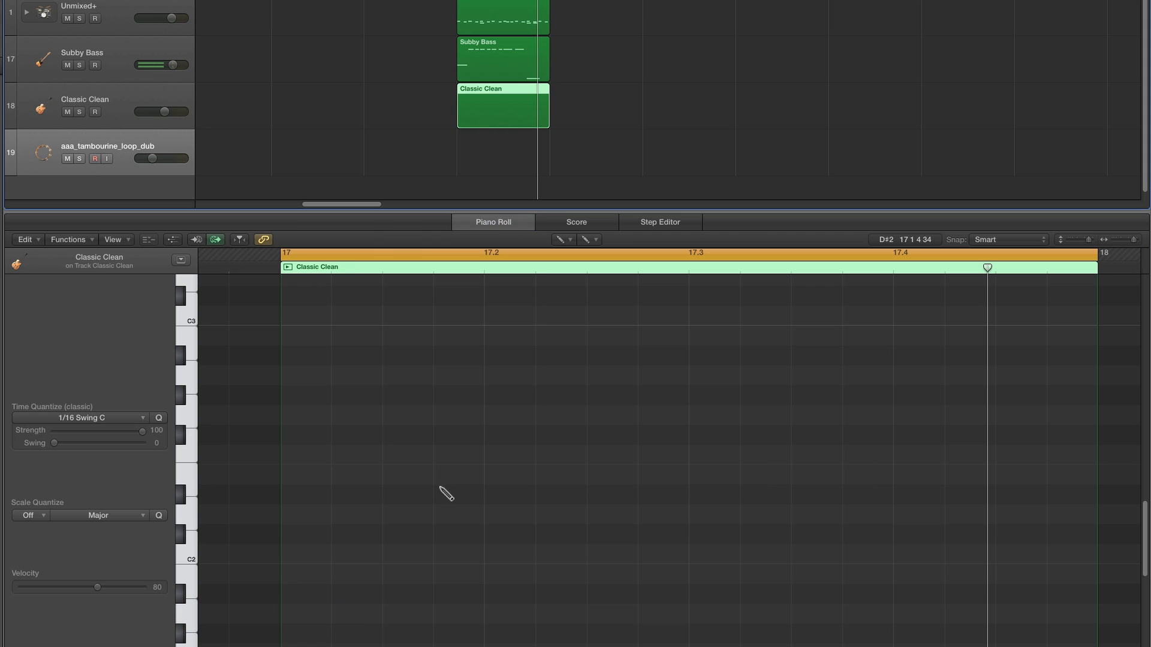
- Draw a short A major chord from A2, C#3 and E3 at 17.1.3 in the Classic Clean region
left_click(191, 382)
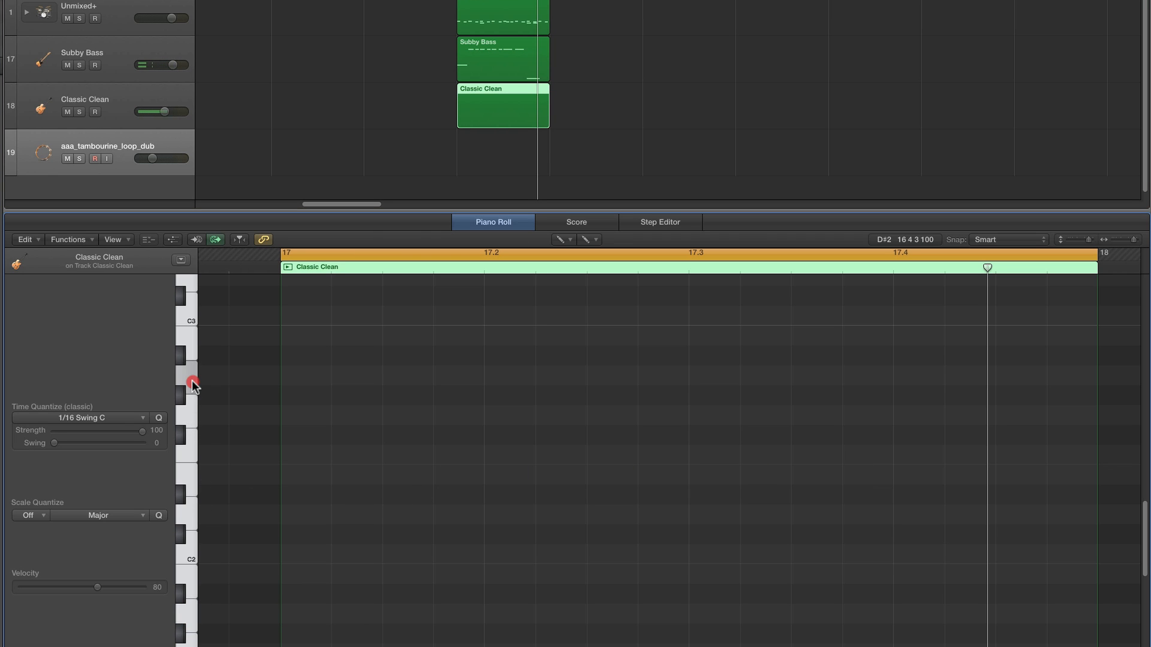
left_click(399, 376)
scroll(419, 414, "up", 4)
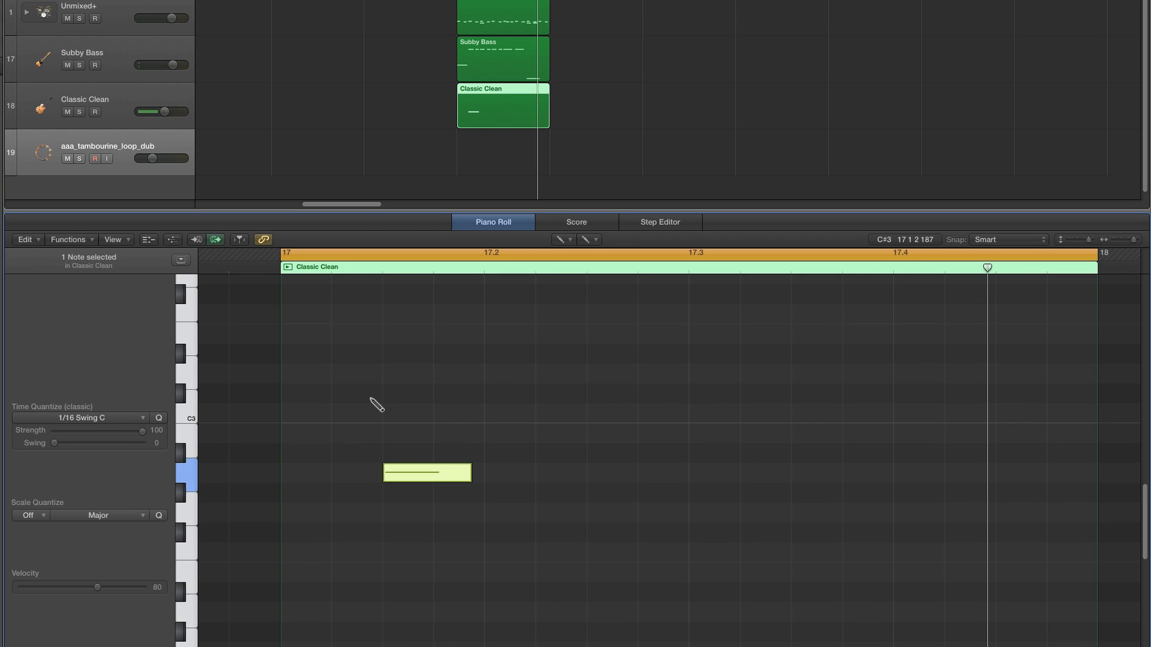
mouse_move(461, 466)
left_mouse_down()
mouse_move(404, 469)
mouse_move(396, 394)
left_mouse_up()
left_click(398, 413)
left_click(395, 333)
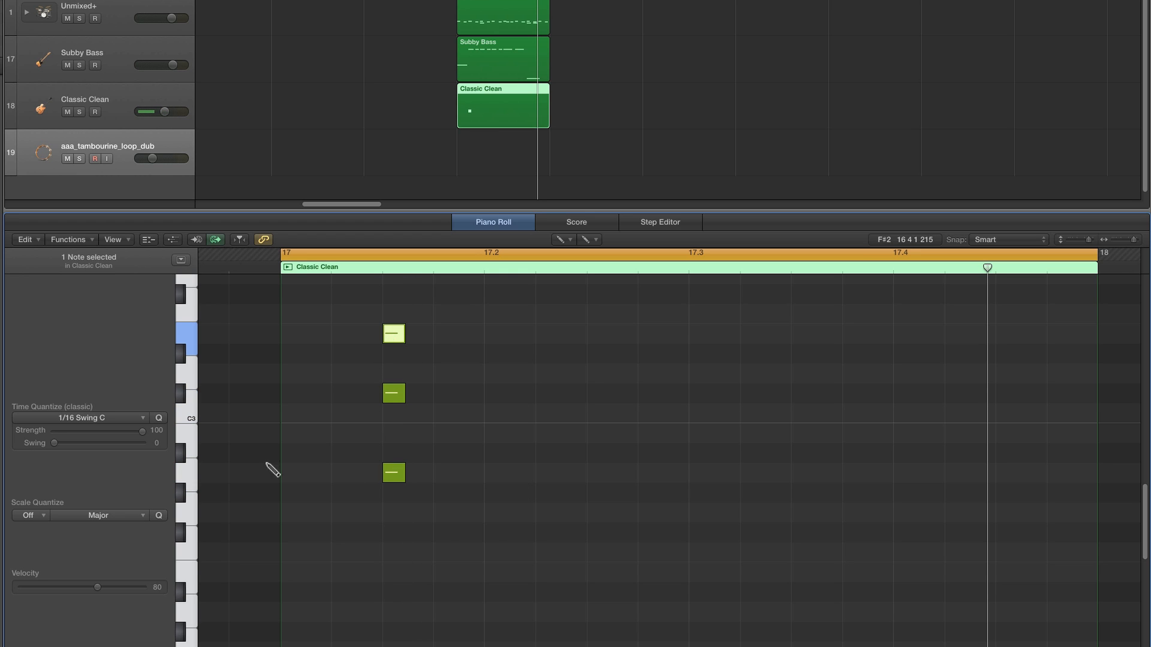
- Set the A chord's velocity to 104, shorten it, and copy it to 17.2.3, 17.3.3 and 17.4.3
left_click(564, 239)
key("Return")
left_click_drag(433, 324, 389, 489)
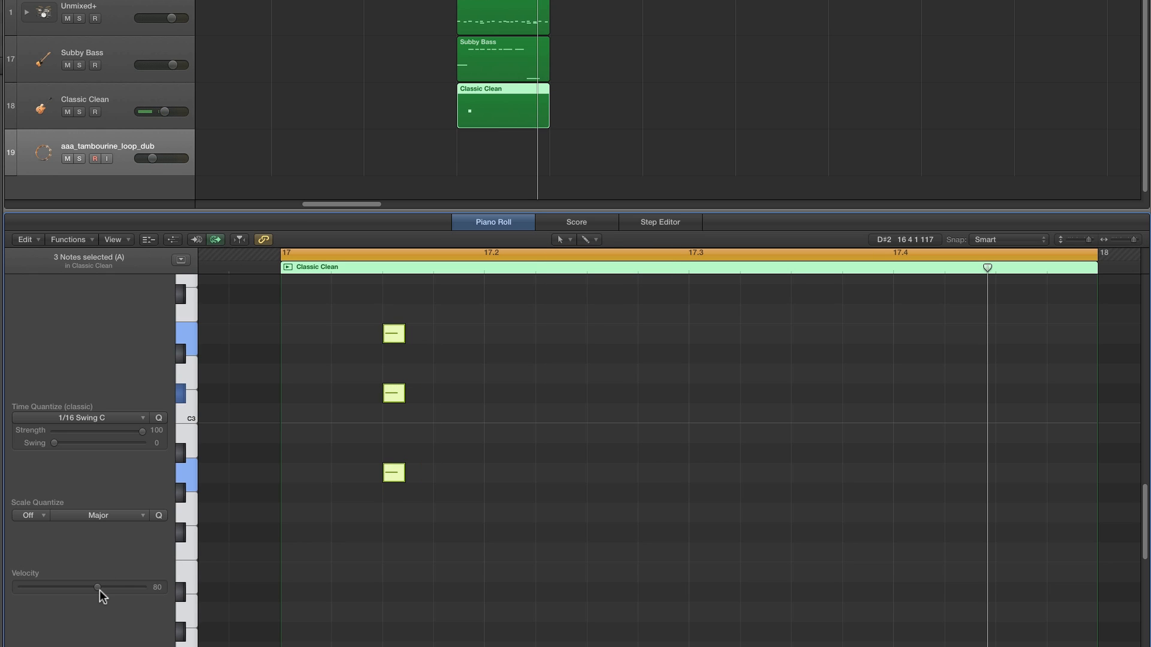
left_click_drag(99, 589, 124, 590)
left_click_drag(404, 474, 1003, 476)
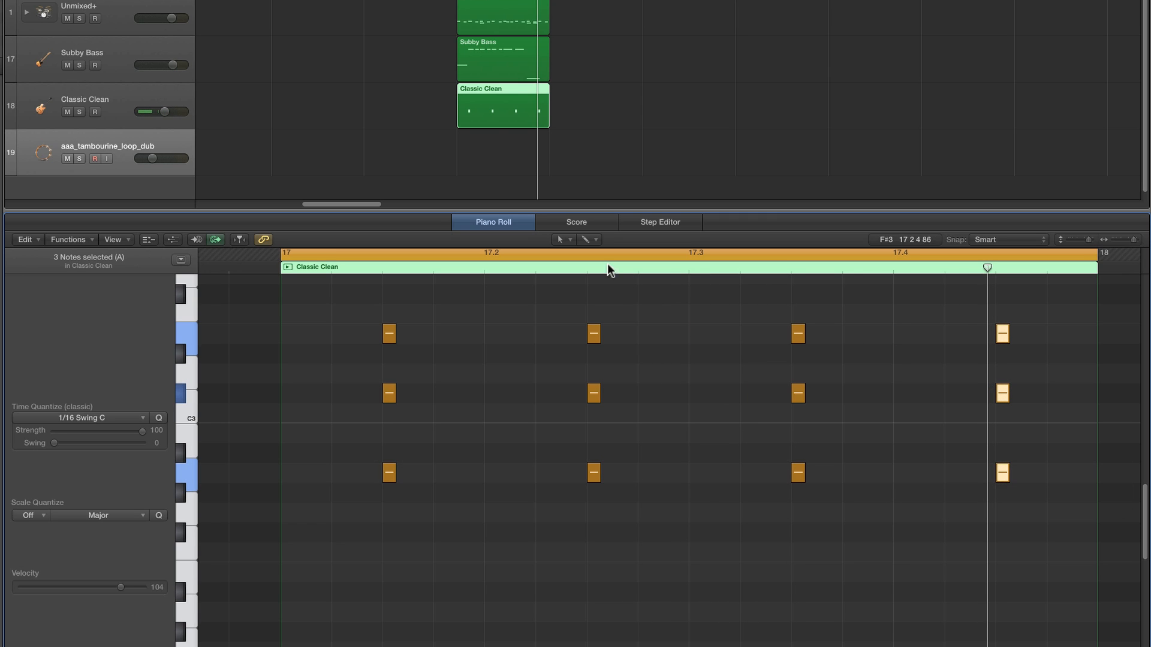
- Check the pitch of the last Subby Bass note at 17.4 and reopen the Classic Clean region
left_click(504, 75)
scroll(796, 422, "down", 5)
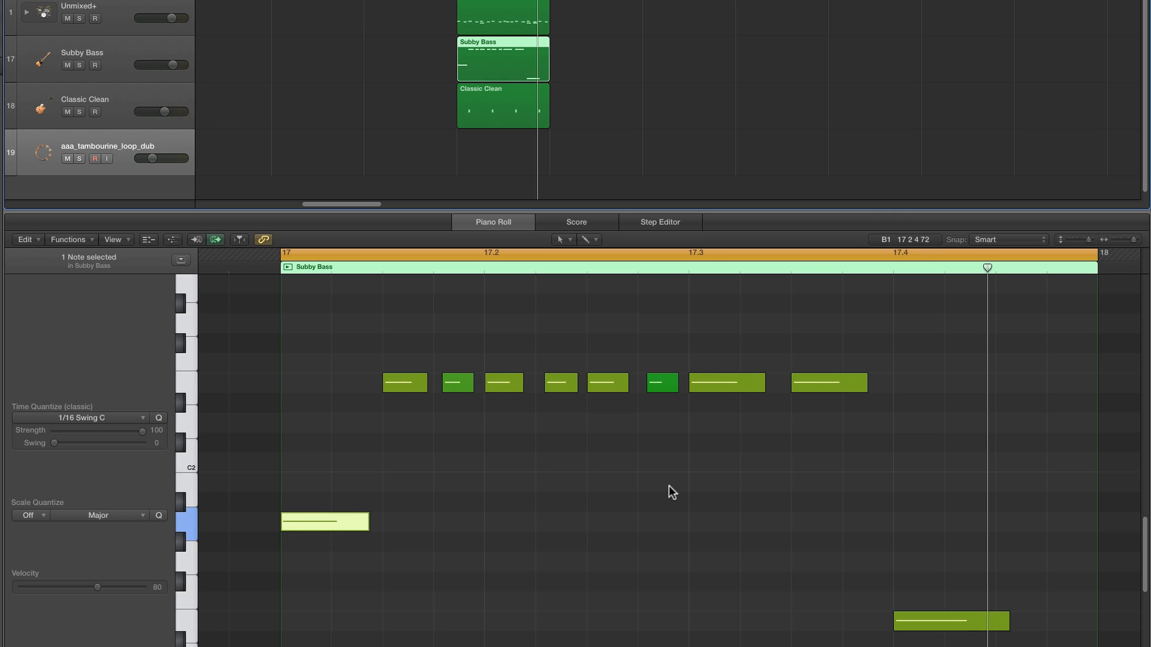
left_click(938, 623)
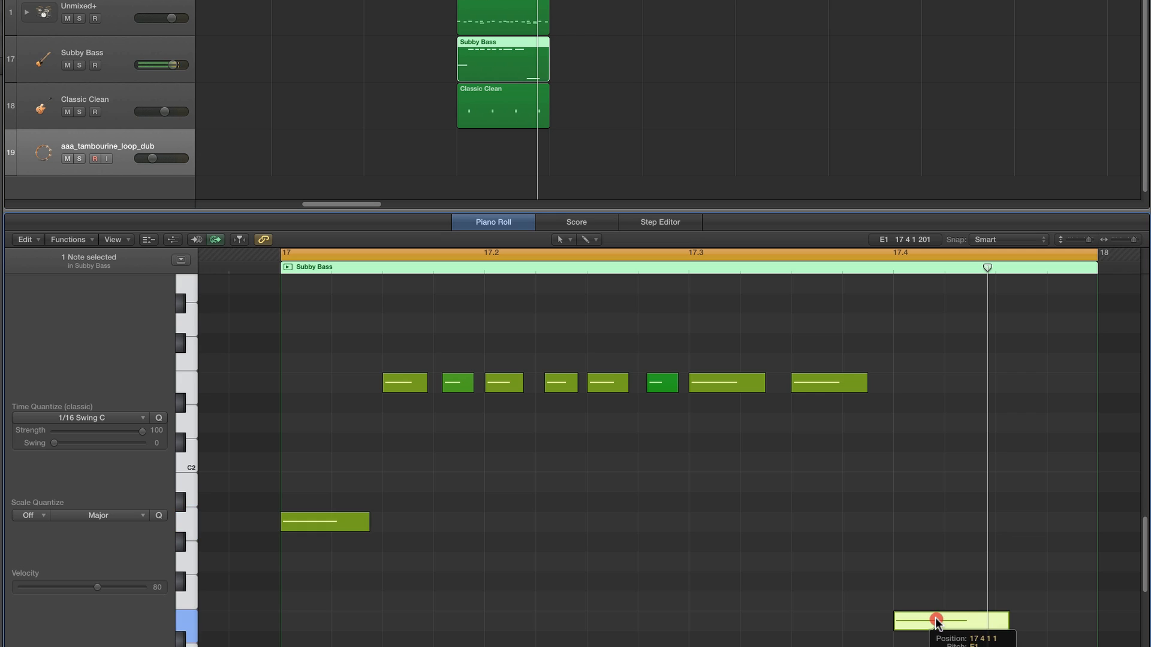
left_click(542, 111)
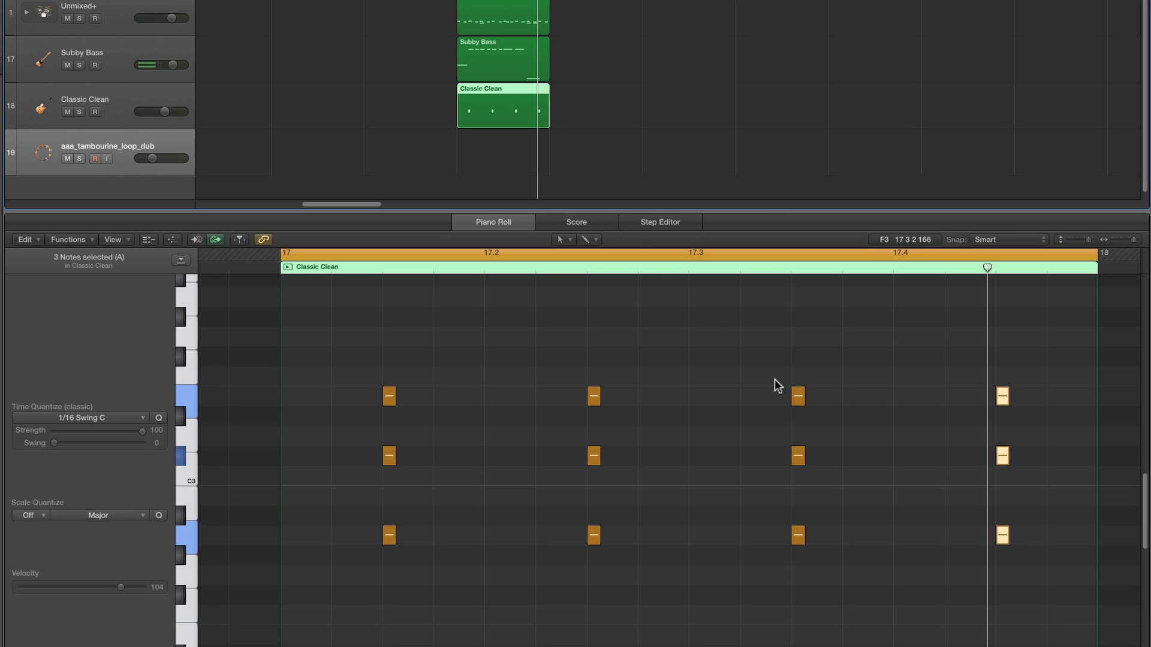
- Transpose the chords at 17.3.3 and 17.4.3 down five semitones to E major with the Pointer tool and play the loop
left_click(563, 242)
left_click(583, 257)
left_click_drag(771, 375, 1000, 568)
left_click_drag(804, 539, 804, 631)
left_click(781, 621)
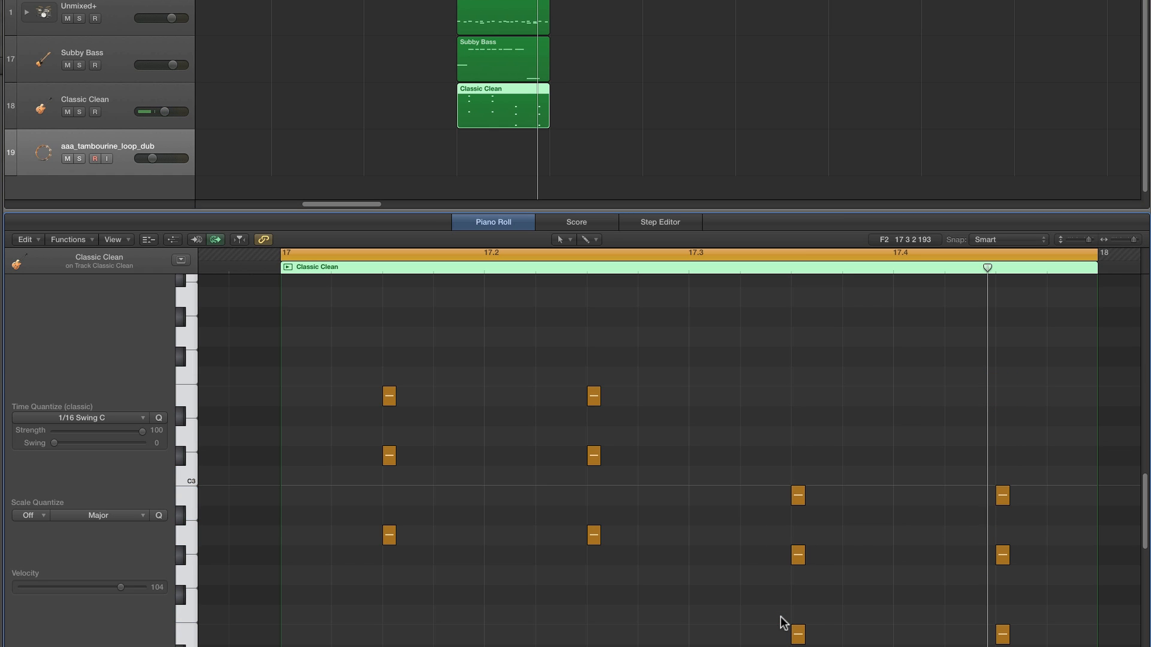
key("space")
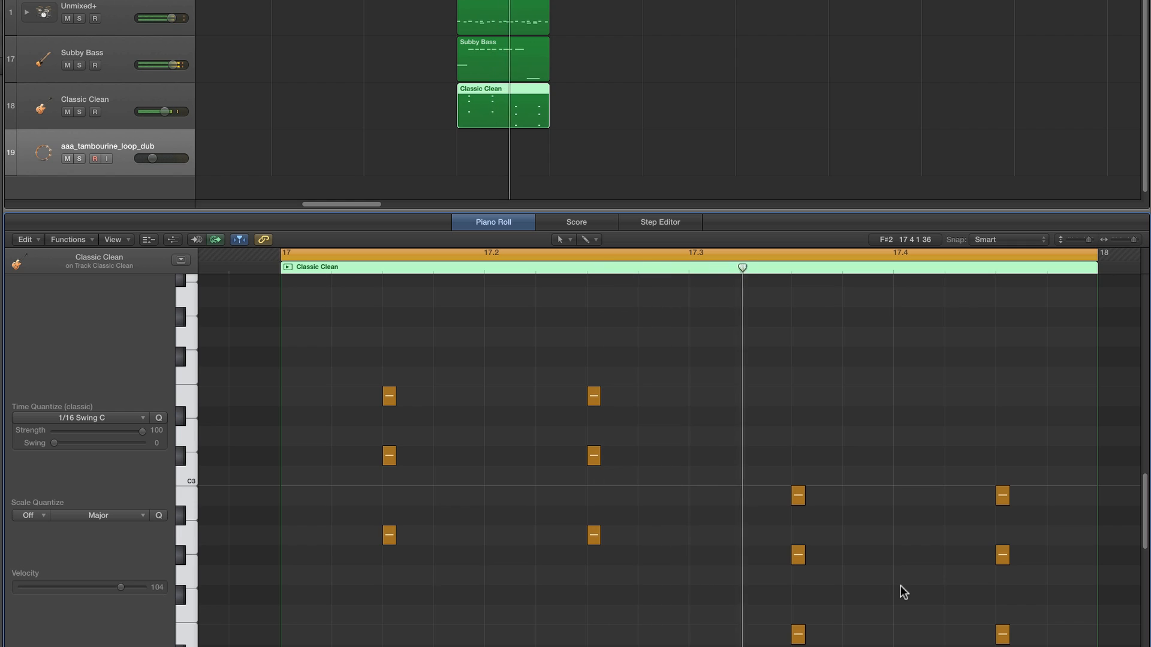
- Move the two E2 notes at 17.3.3 and 17.4.3 up an octave to E3 and play the loop
left_click(762, 613)
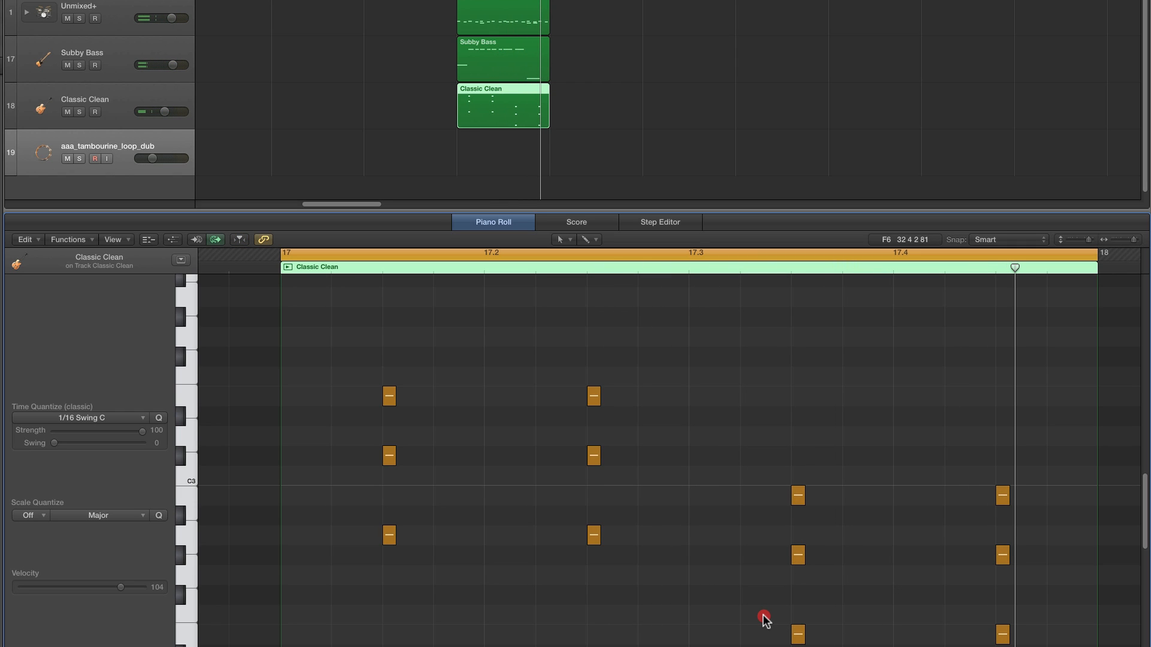
left_click_drag(763, 614, 1046, 646)
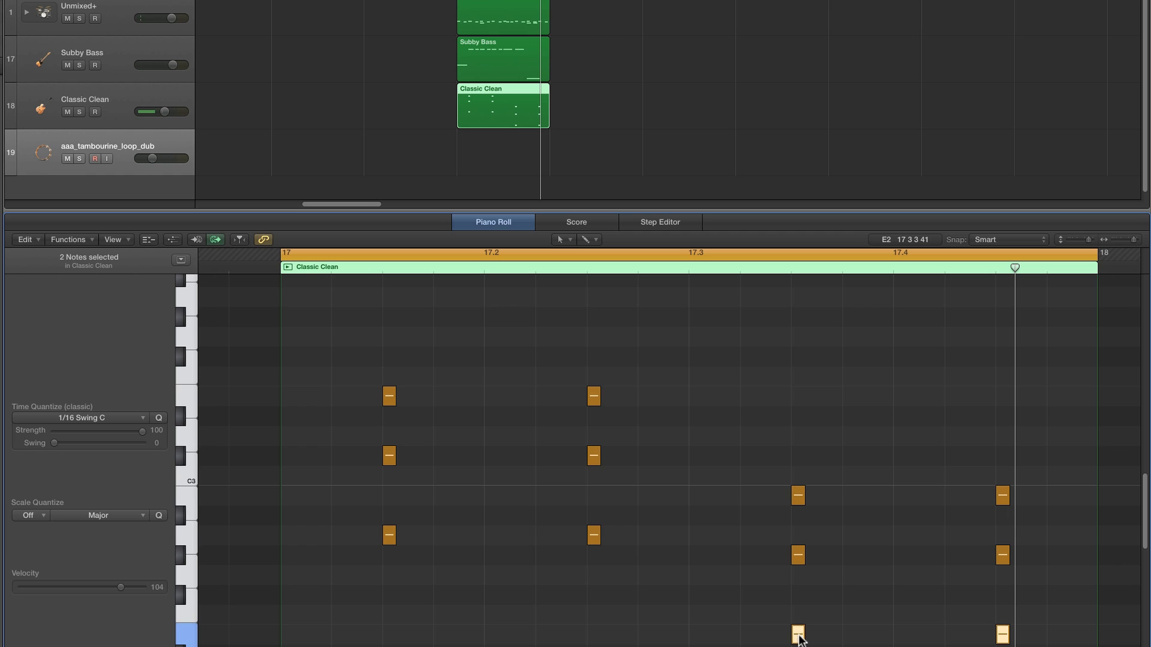
left_click_drag(799, 637, 796, 412)
left_click(607, 420)
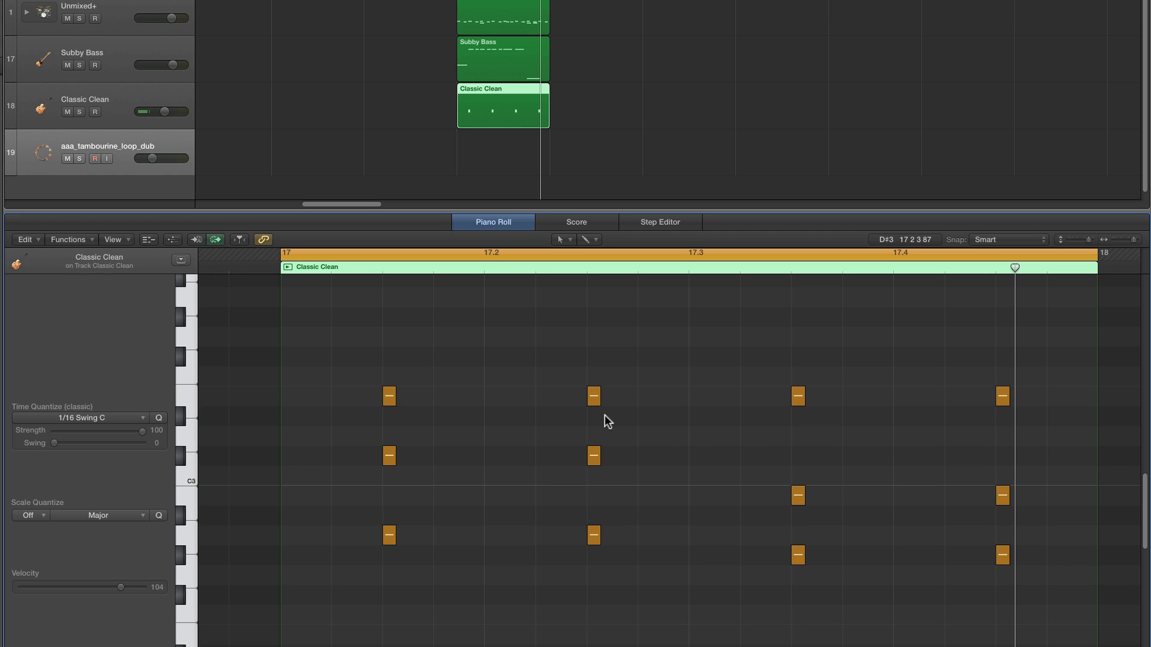
key("space")
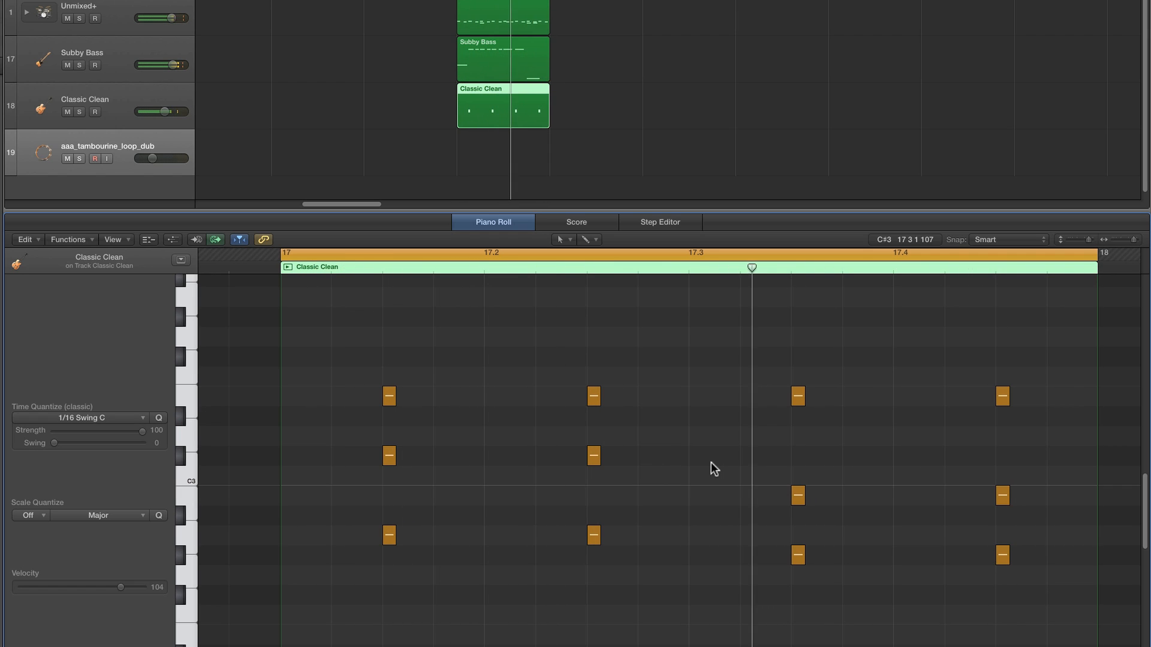
key("space")
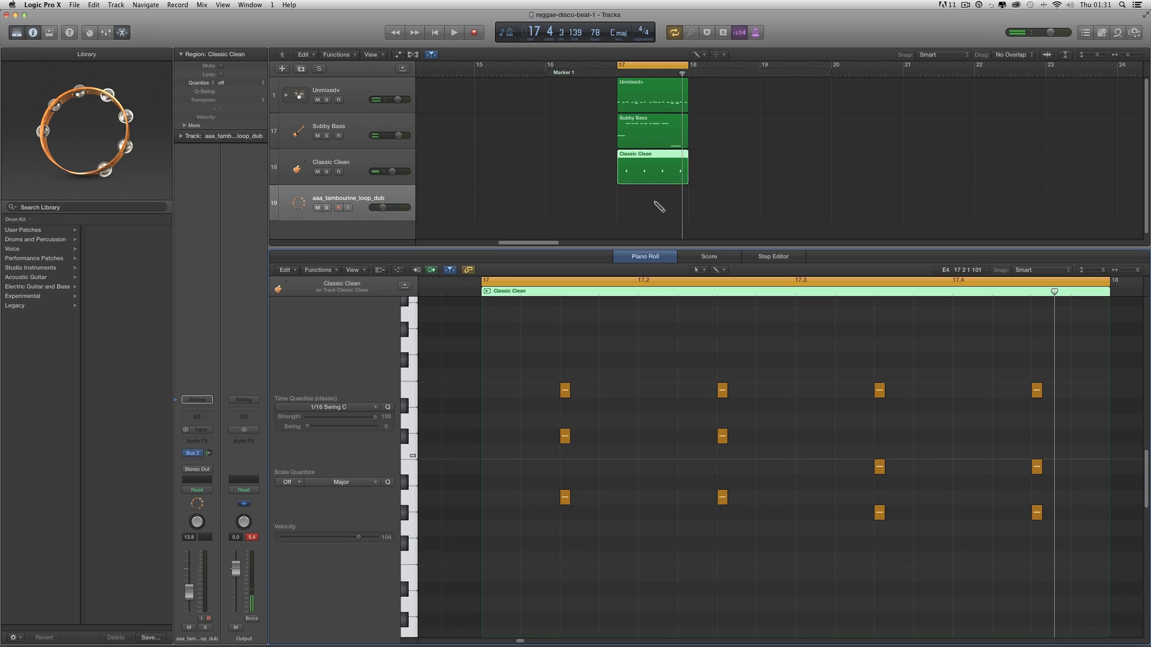
- Copy the aaa_tambourine_loop_dub region from bar 27 to bar 17 using the Pointer tool
left_click(698, 56)
left_click(728, 66)
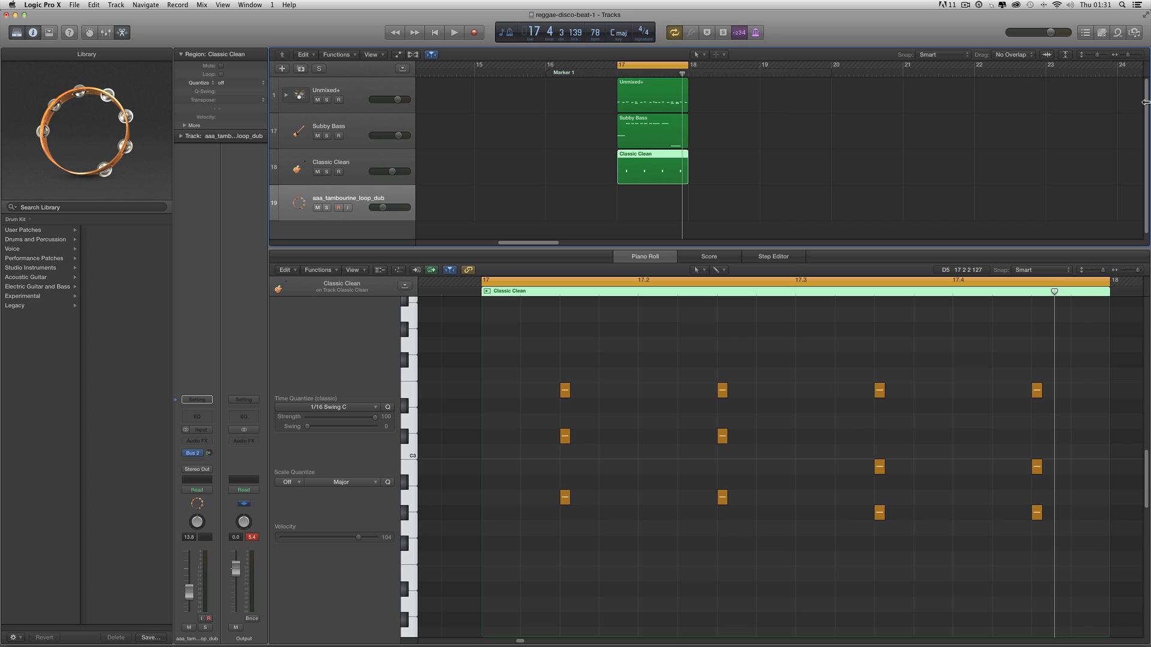
left_click(1122, 55)
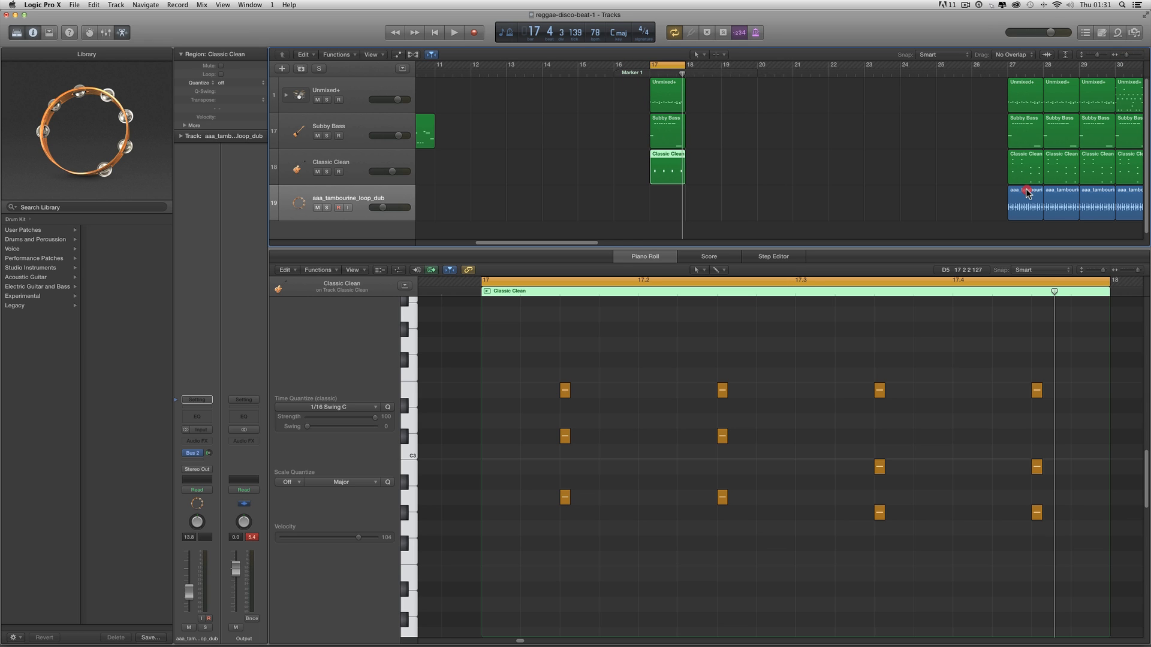
left_click_drag(1027, 193, 670, 193)
left_click(1141, 55)
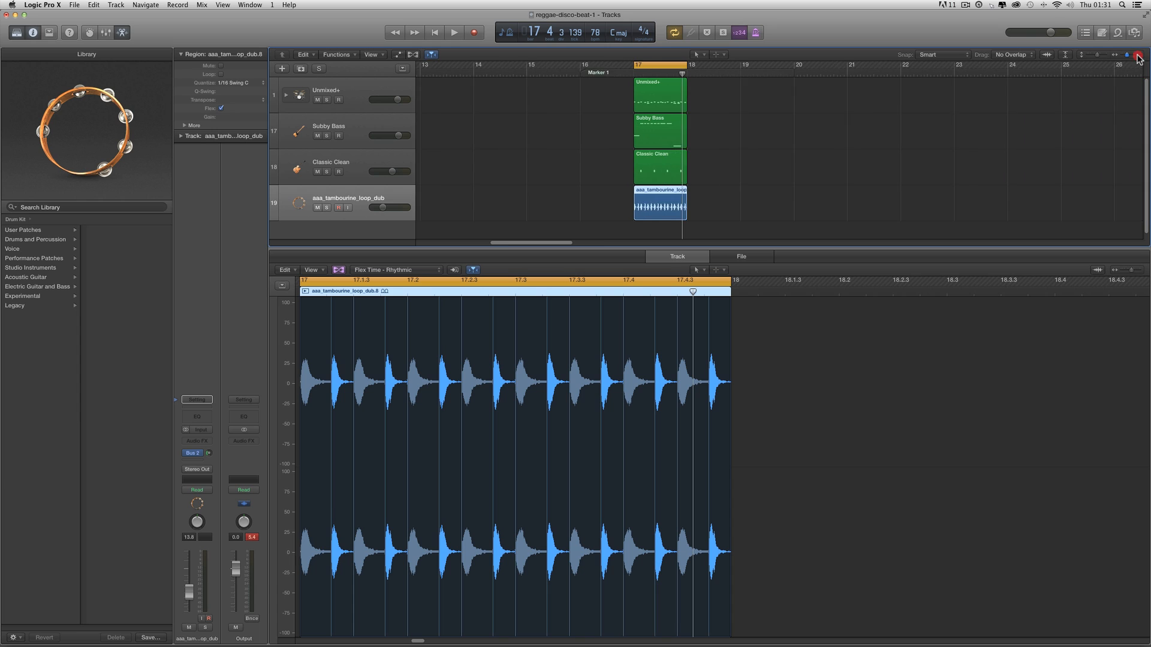
- Lower the tambourine loop track's volume to -15.0 dB and play the loop to check the balance
left_click_drag(380, 209, 382, 208)
key("space")
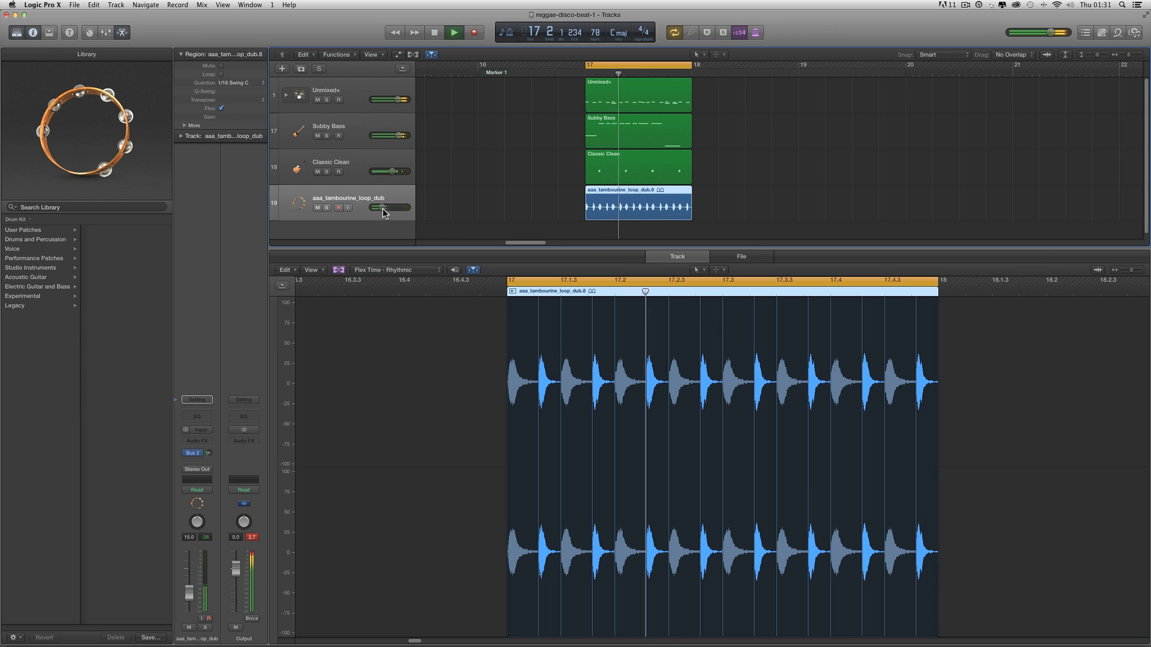
key("space")
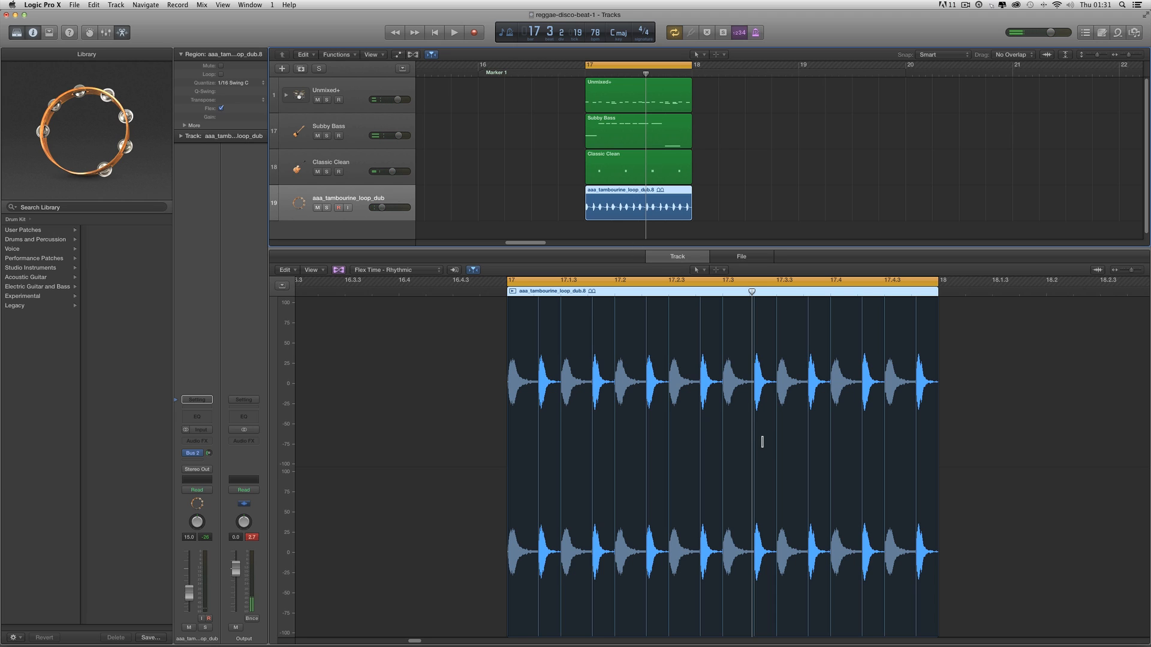
- Check the tambourine track's Rhythmic flex mode and the region's 1/16 Swing C quantize setting, and play the loop
left_click(412, 54)
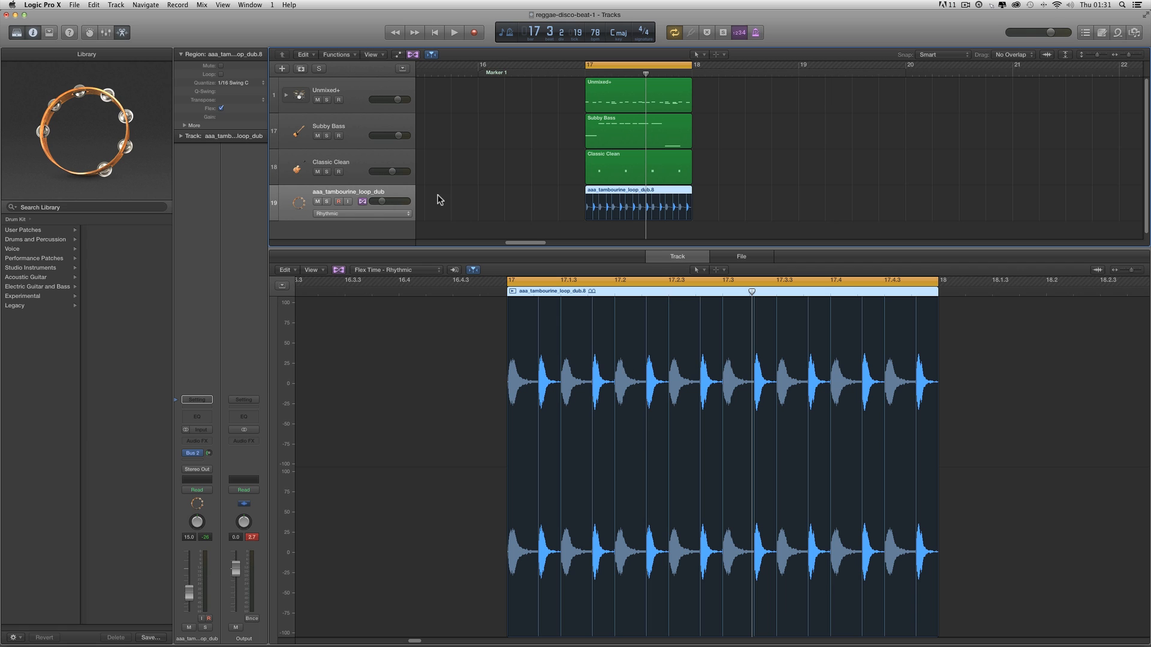
left_click(412, 56)
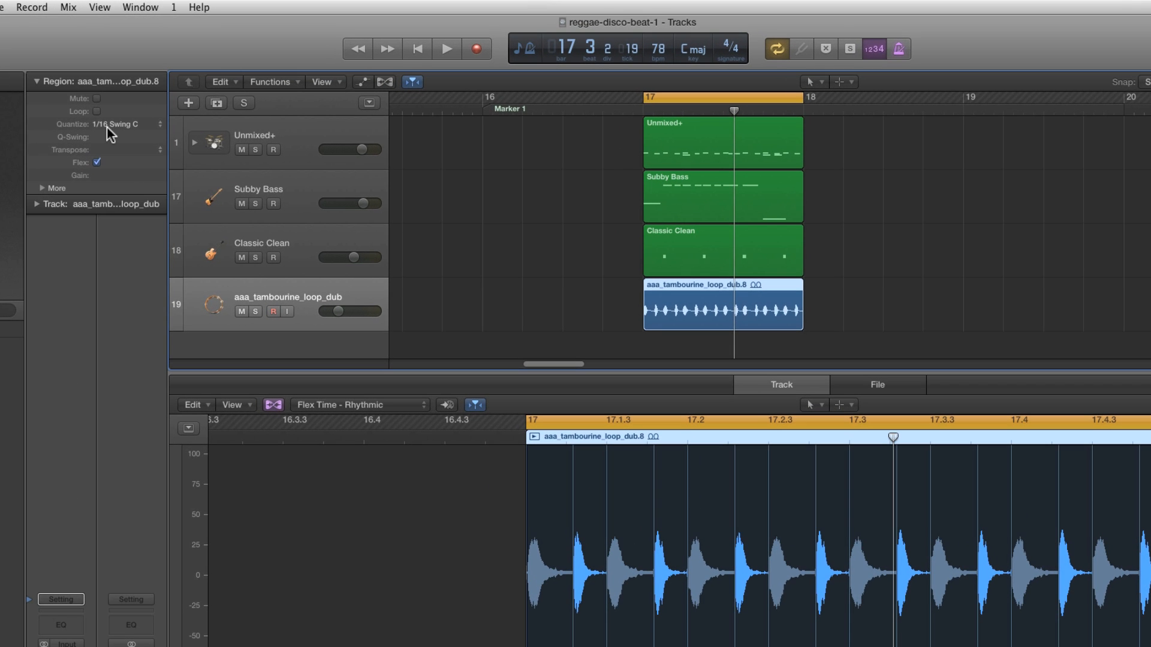
left_click(109, 125)
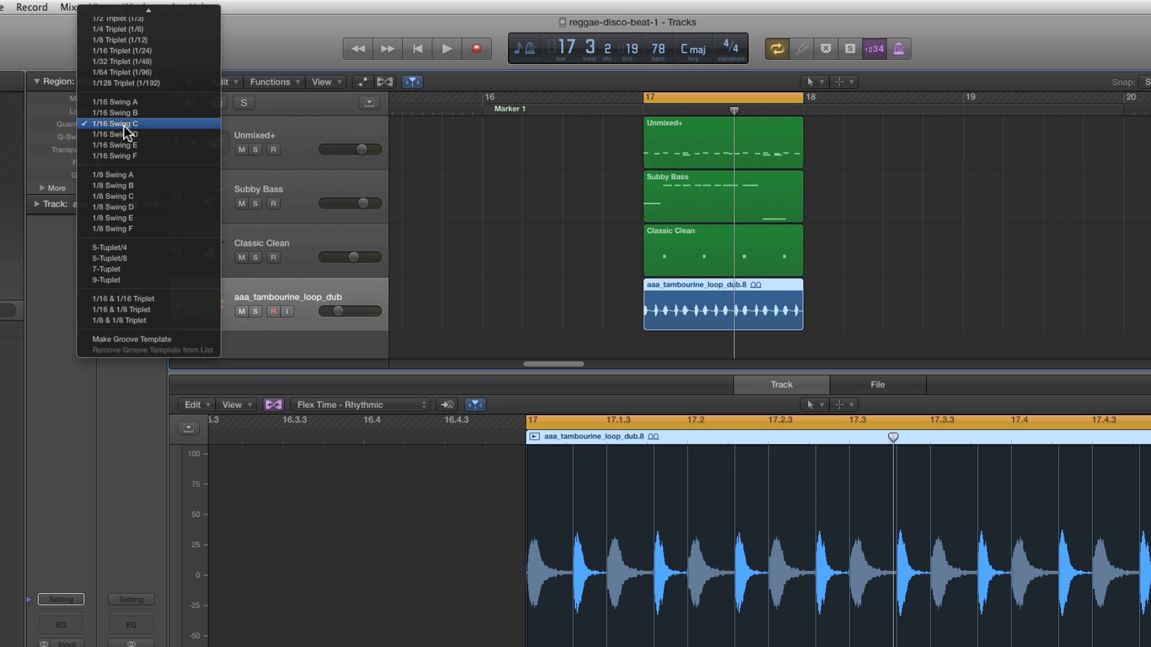
left_click(123, 124)
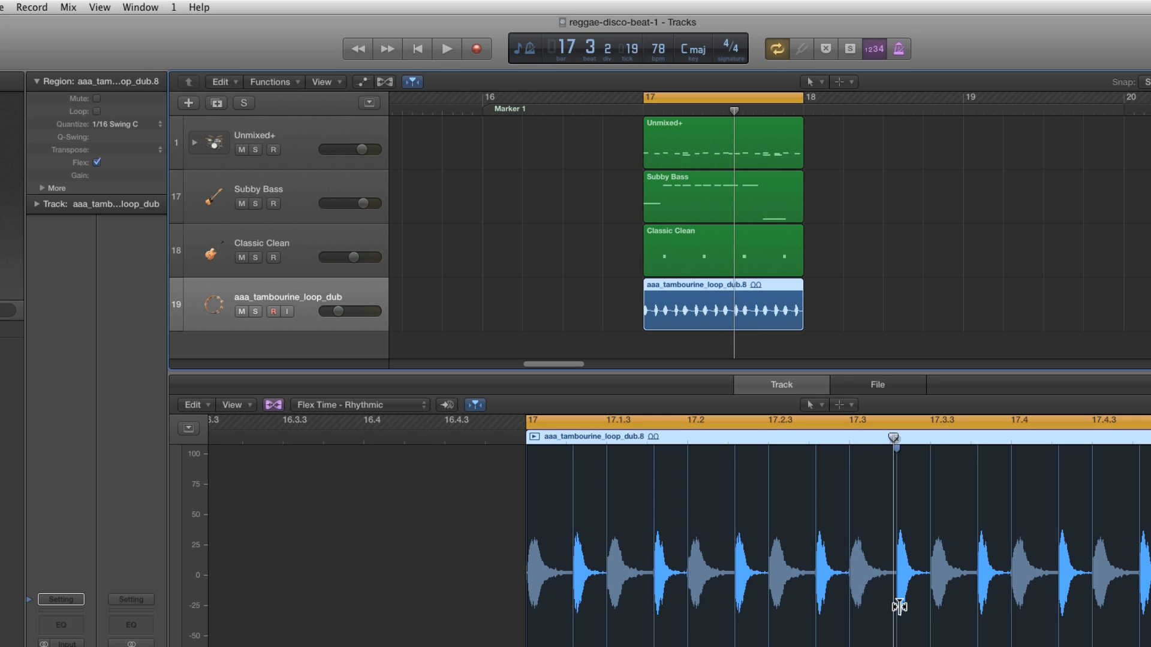
key("space")
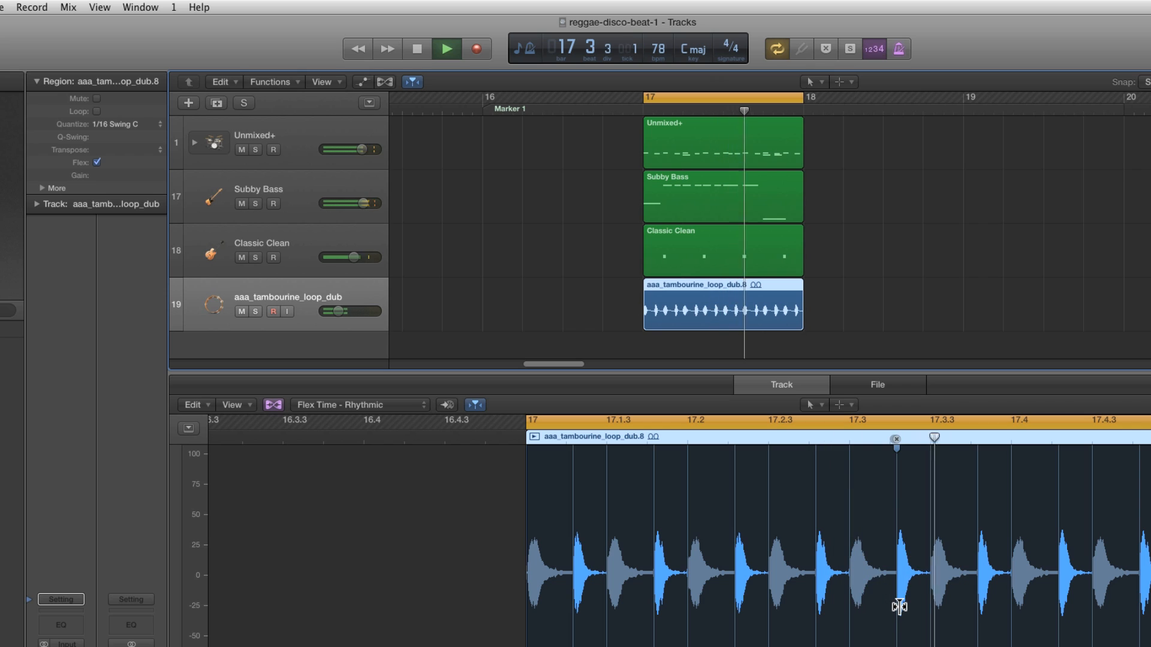
key("space")
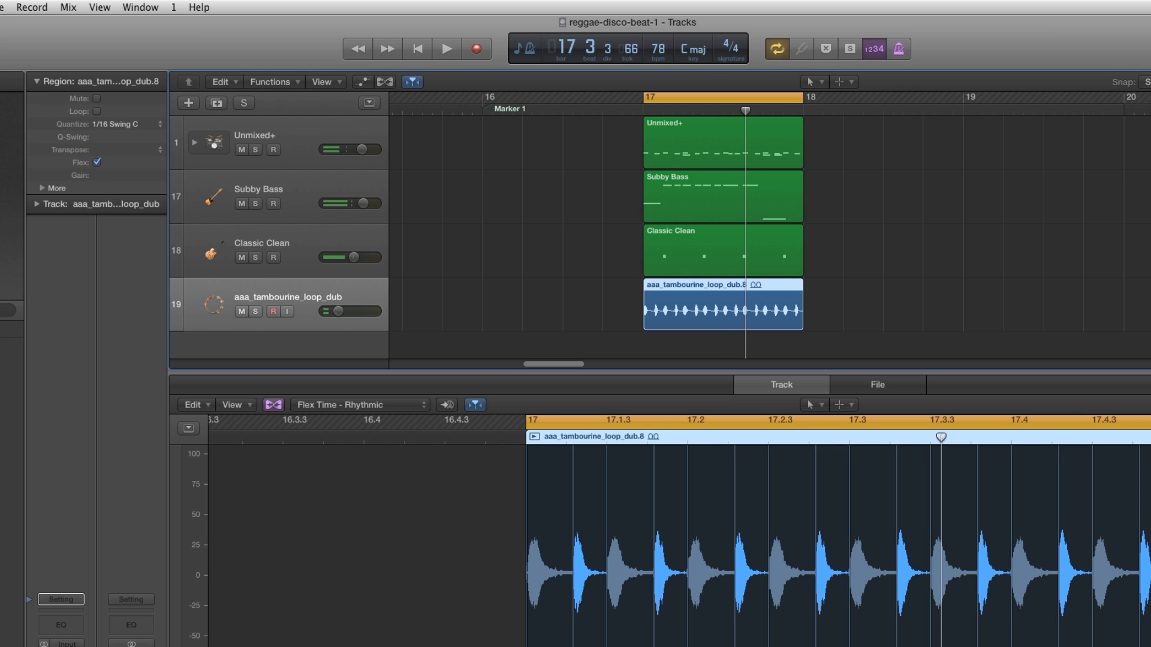
key("space")
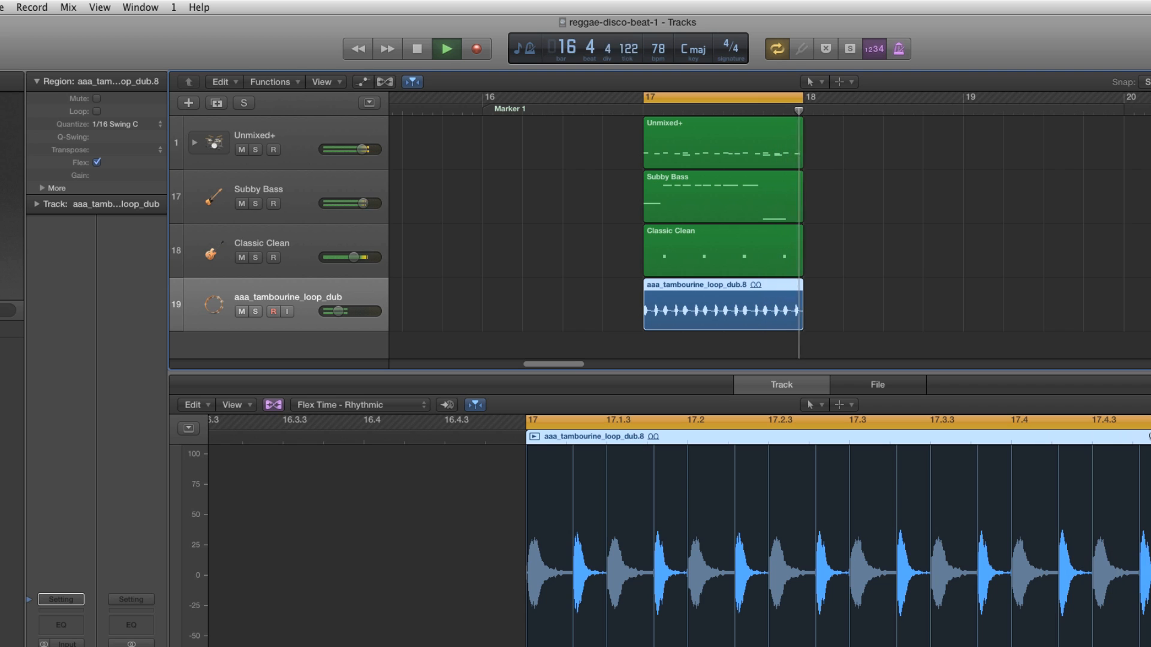
key("space")
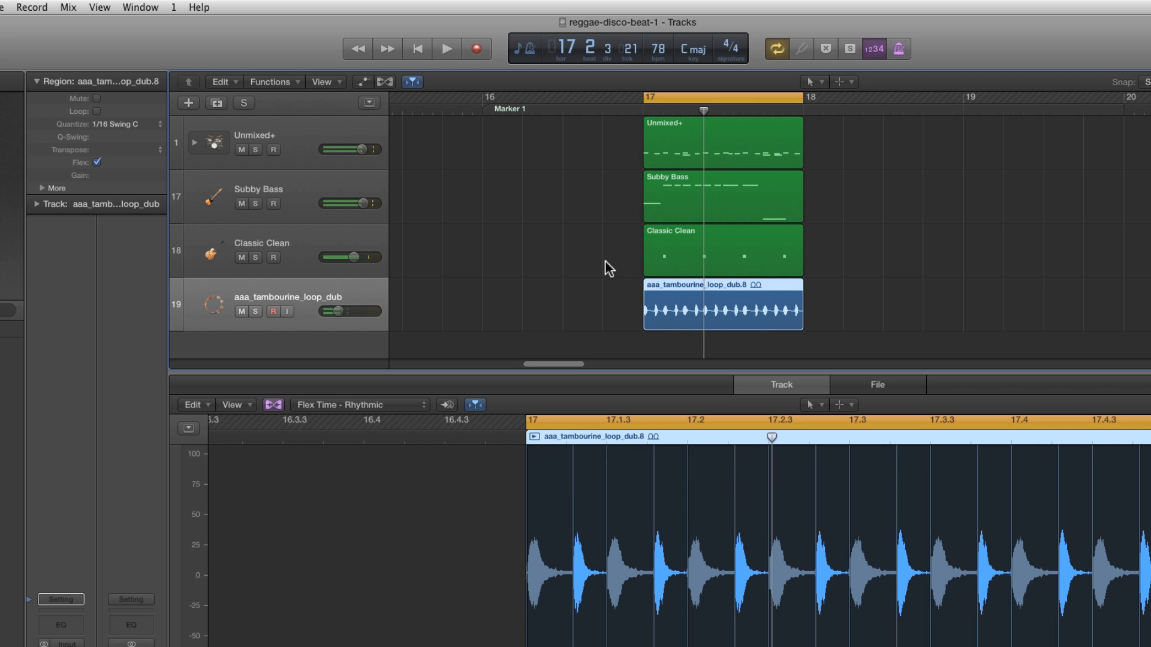
- Draw Snare Sidestick notes about 132 ticks long at 17.2.4 and 17.4.4 in the Unmixed+ drum region with the Pencil tool
left_click(699, 135)
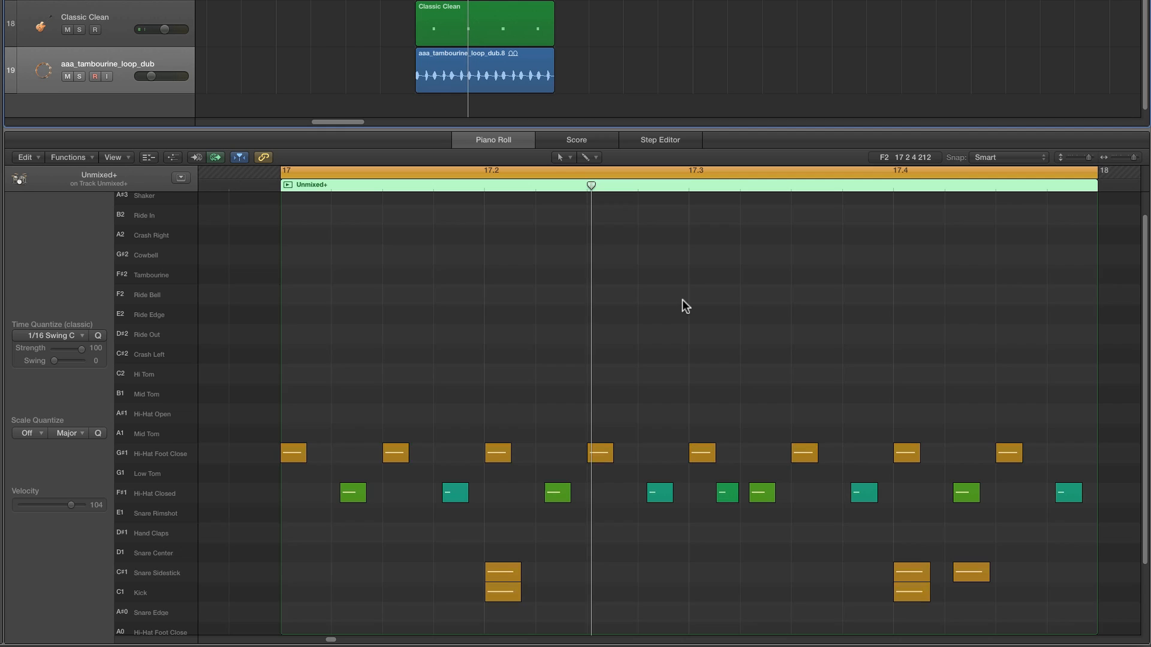
key("space")
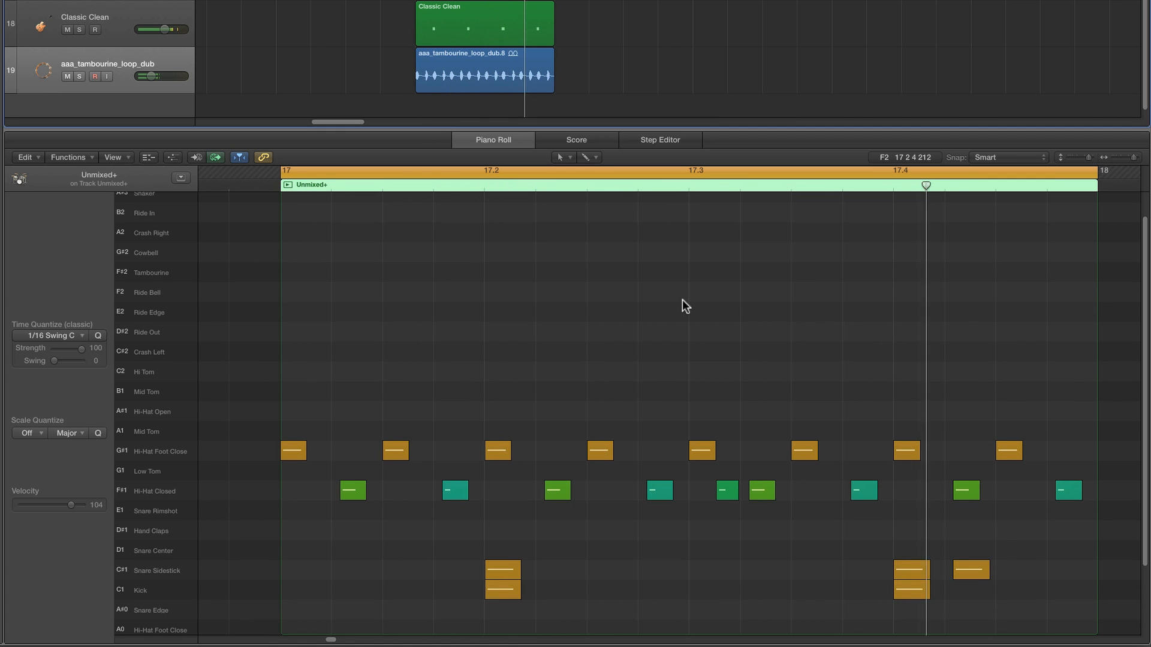
scroll(625, 204, "down", 2)
left_click(563, 157)
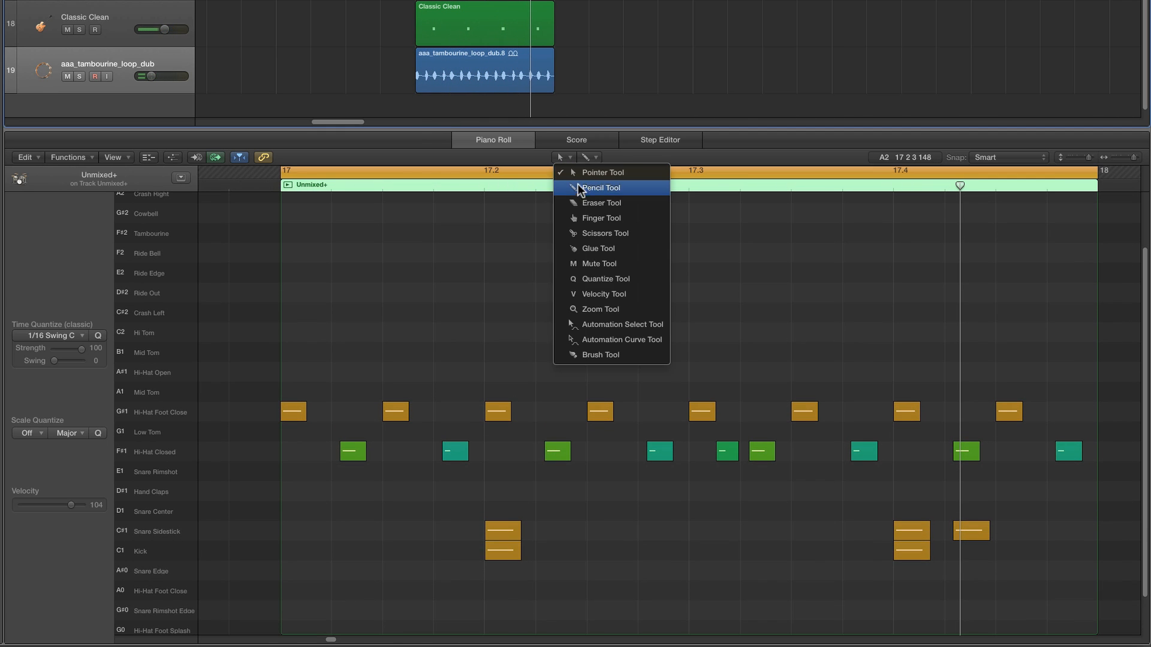
left_click(579, 185)
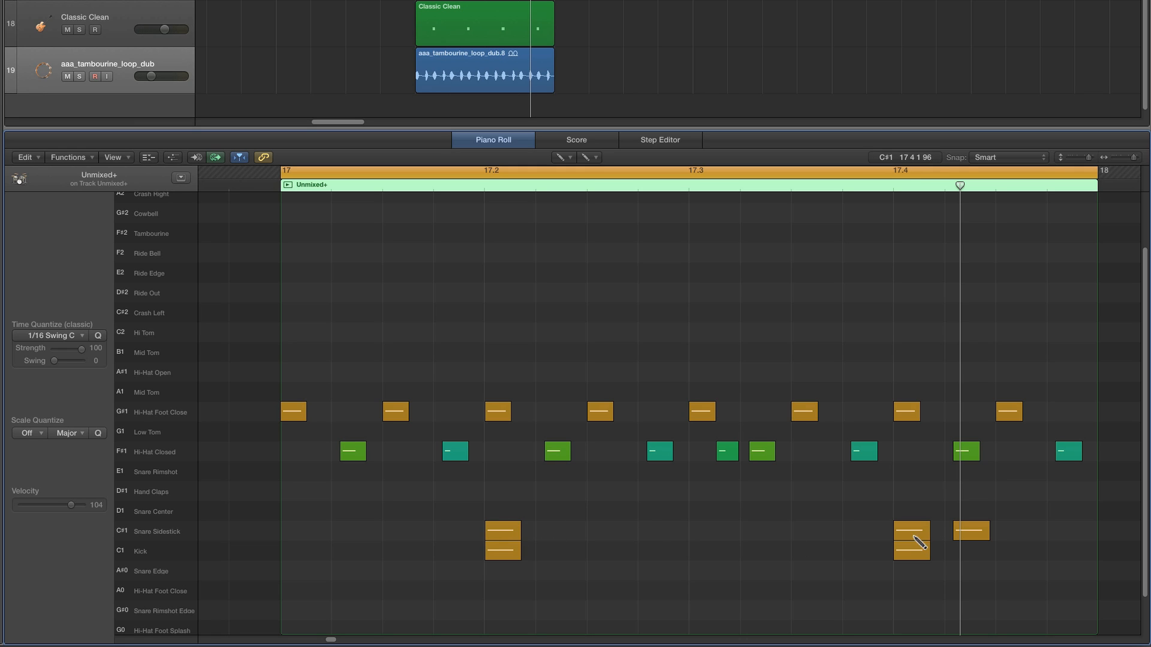
left_click(641, 531)
left_click_drag(647, 538, 665, 535)
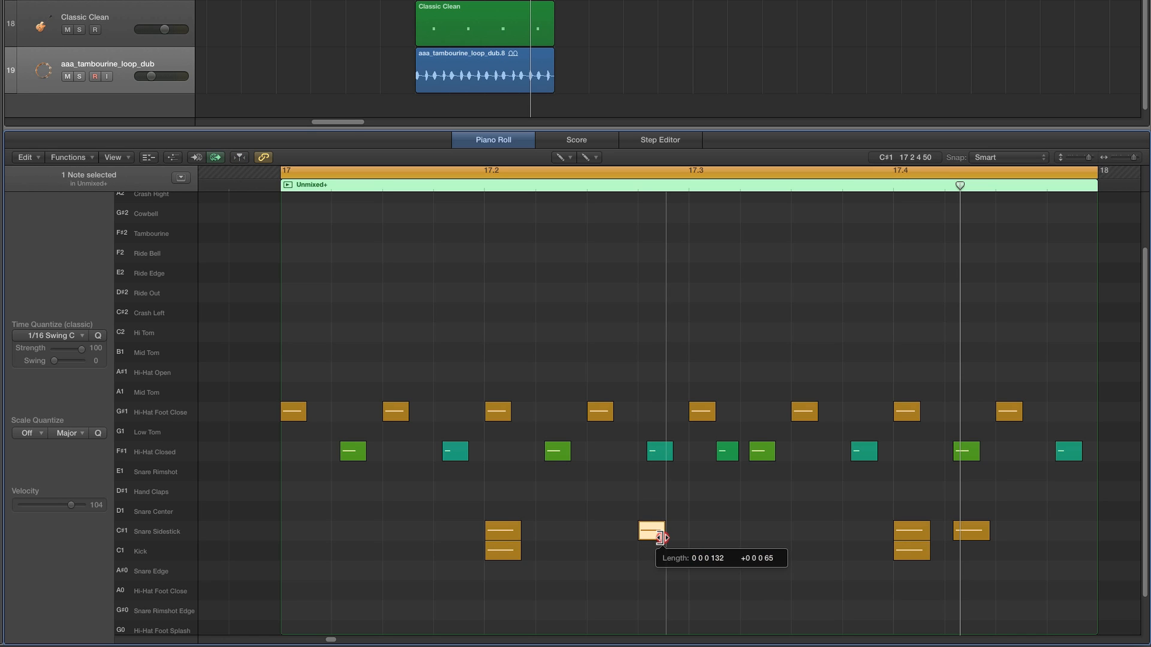
left_click(1061, 531)
key("space")
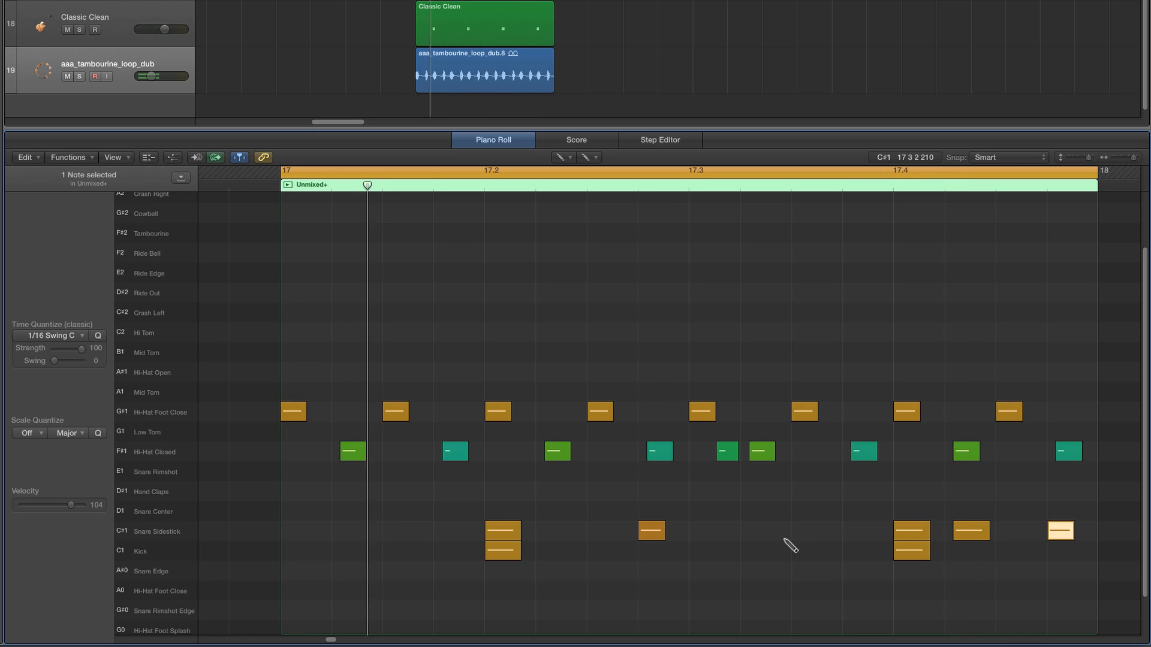
- Select all Snare Sidestick notes in the Unmixed+ region and quantize them to 1/16 Swing C
key("space")
left_click(179, 531)
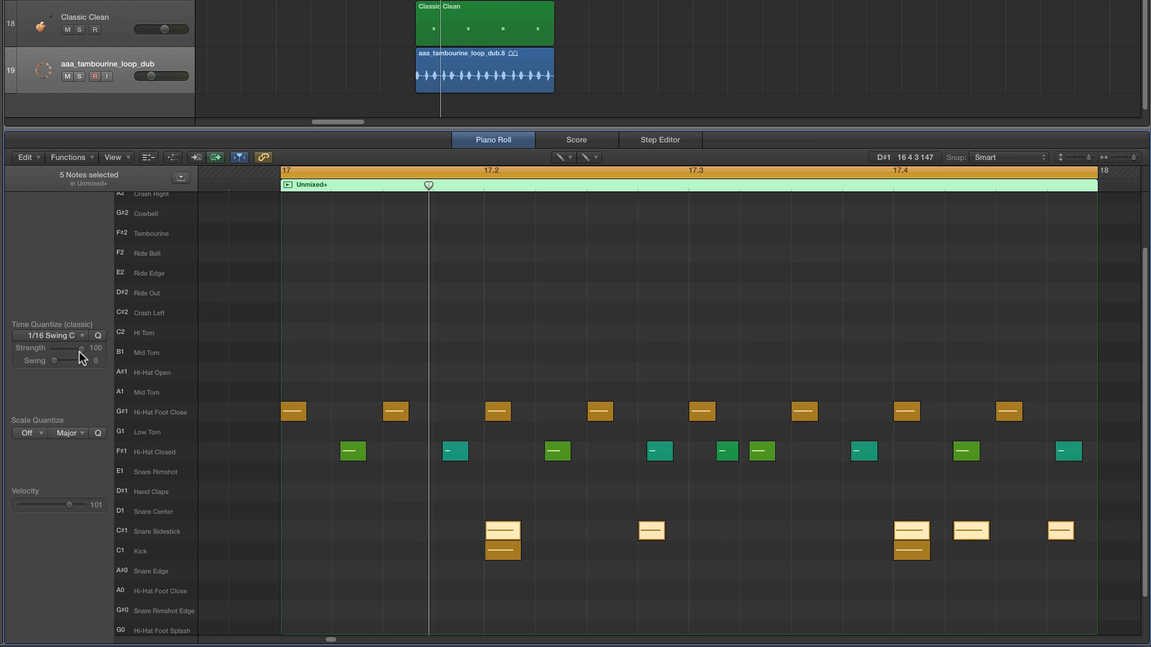
left_click(97, 336)
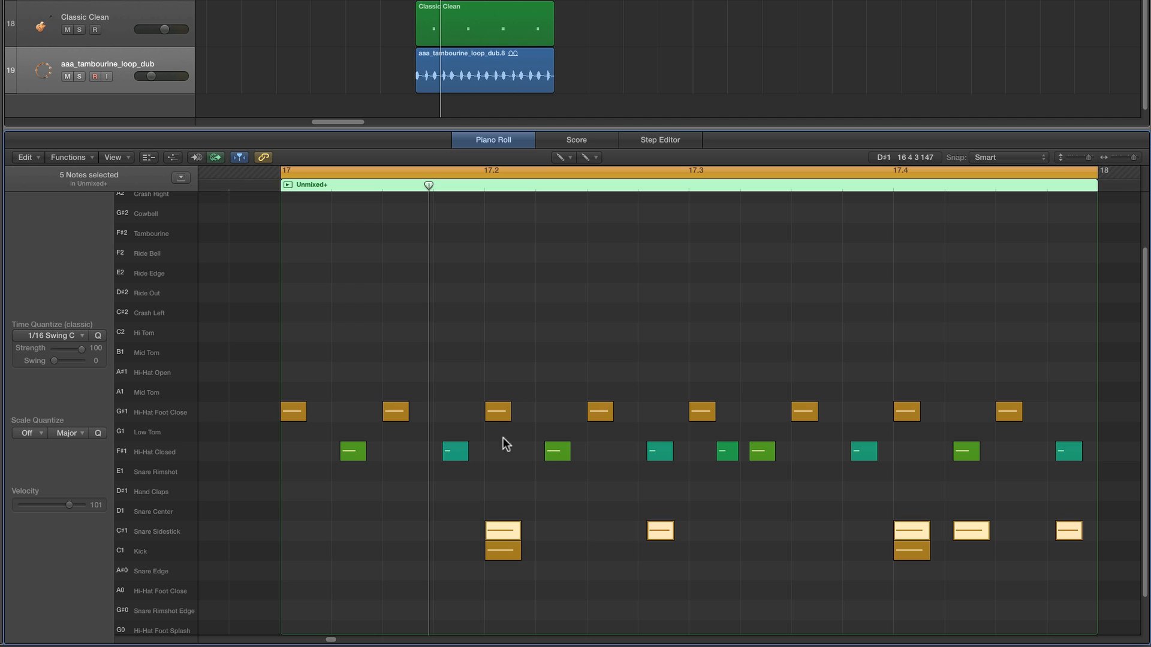
- Add a Snare Sidestick note at 17.3.2 during playback and quantize it to 1/16 Swing C
key("space")
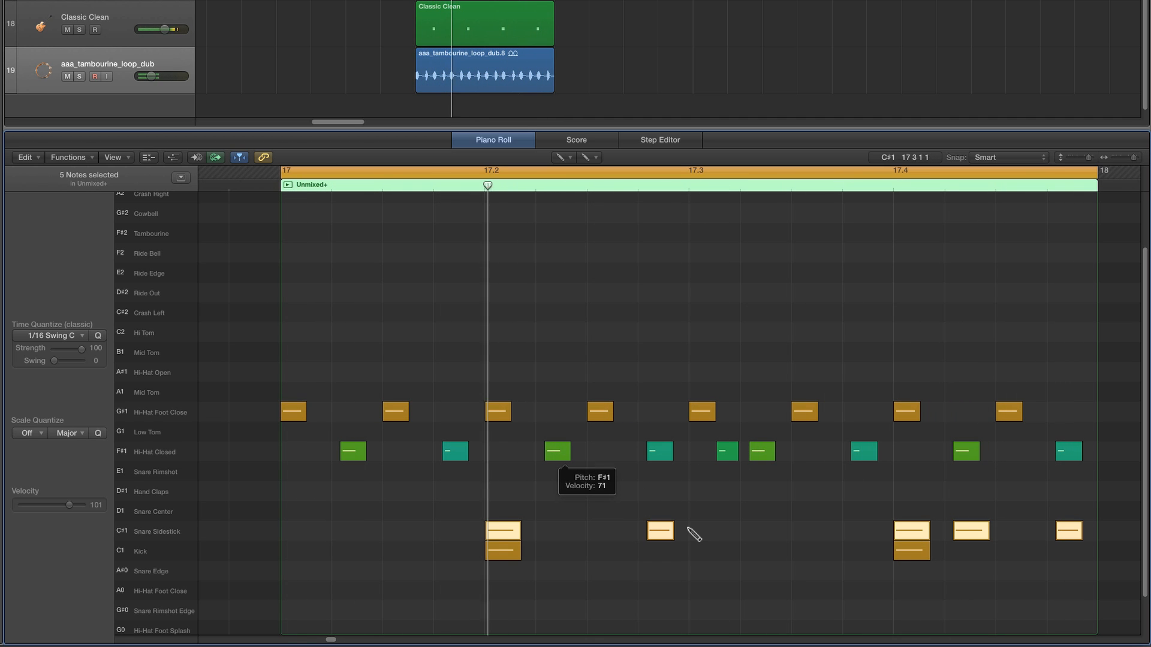
left_click(746, 531)
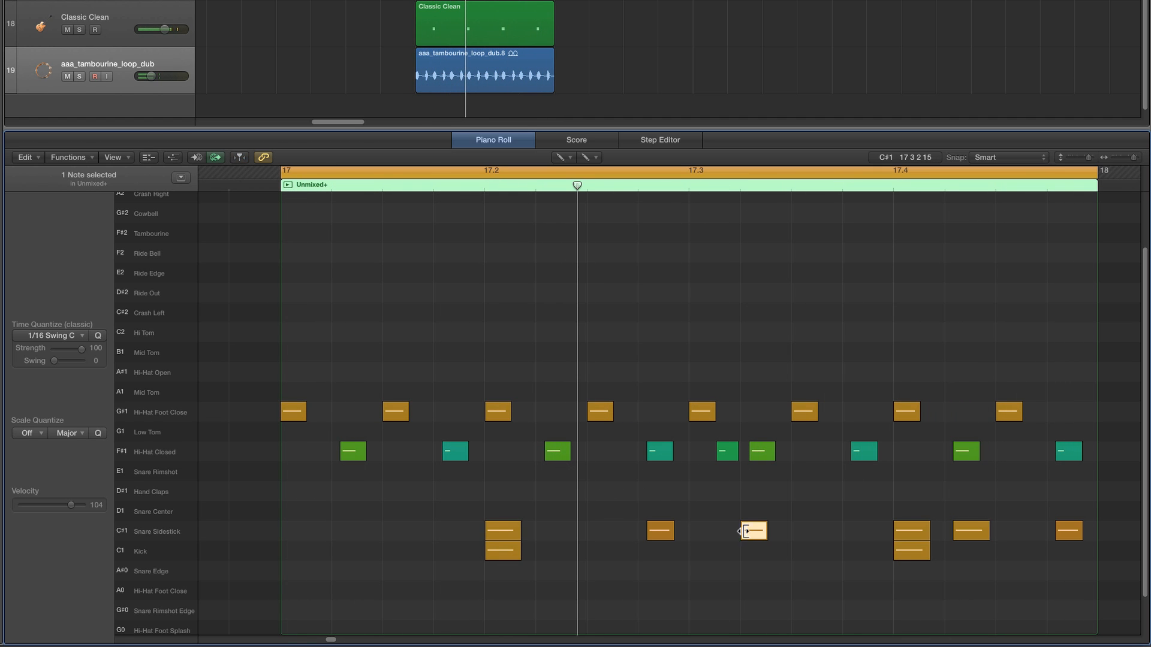
left_click(97, 336)
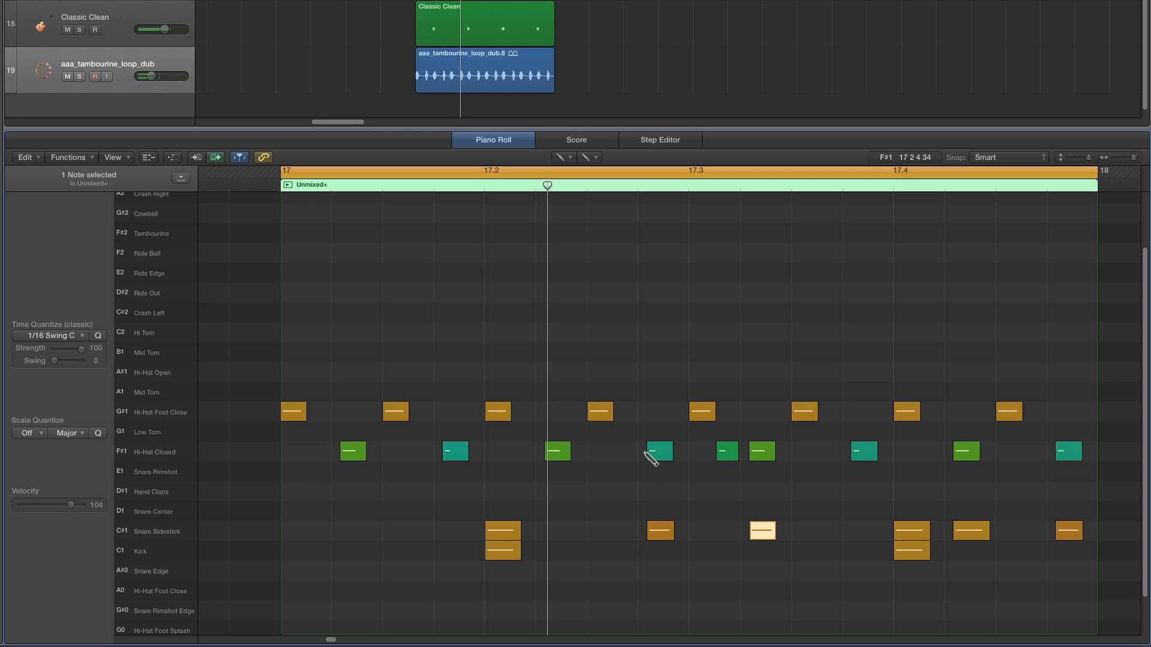
- Switch to the Pointer tool, delete the added Snare Sidestick note at 17.2.4 and play the loop
left_click(563, 157)
left_click(578, 172)
left_click(659, 531)
key("Return")
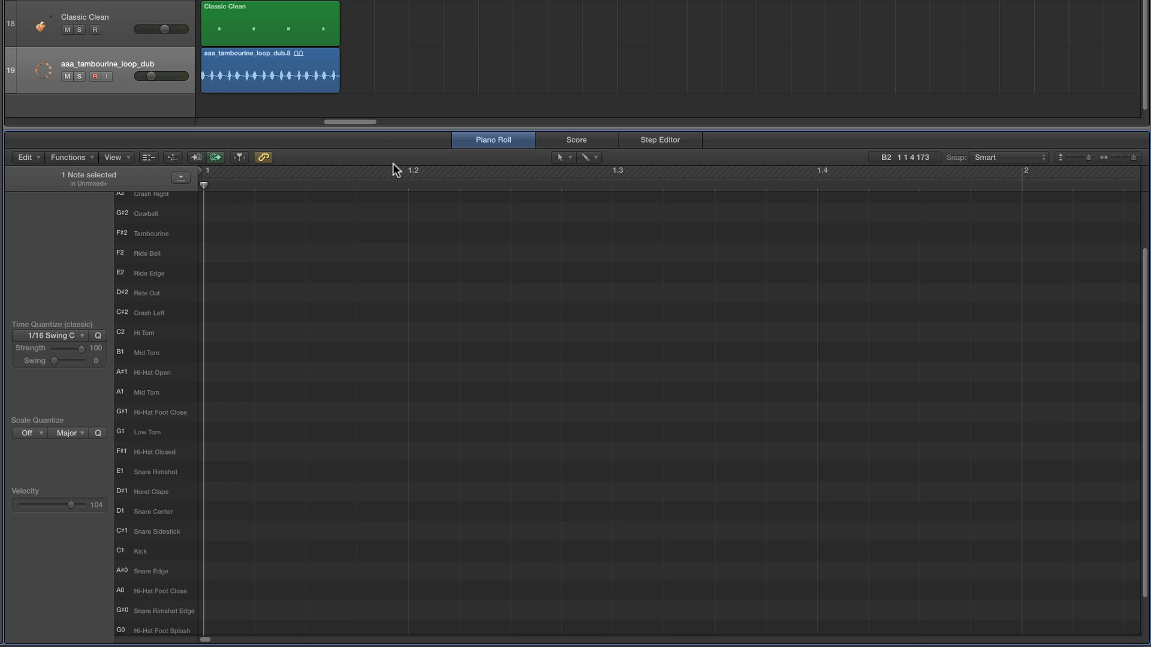
left_click(407, 88)
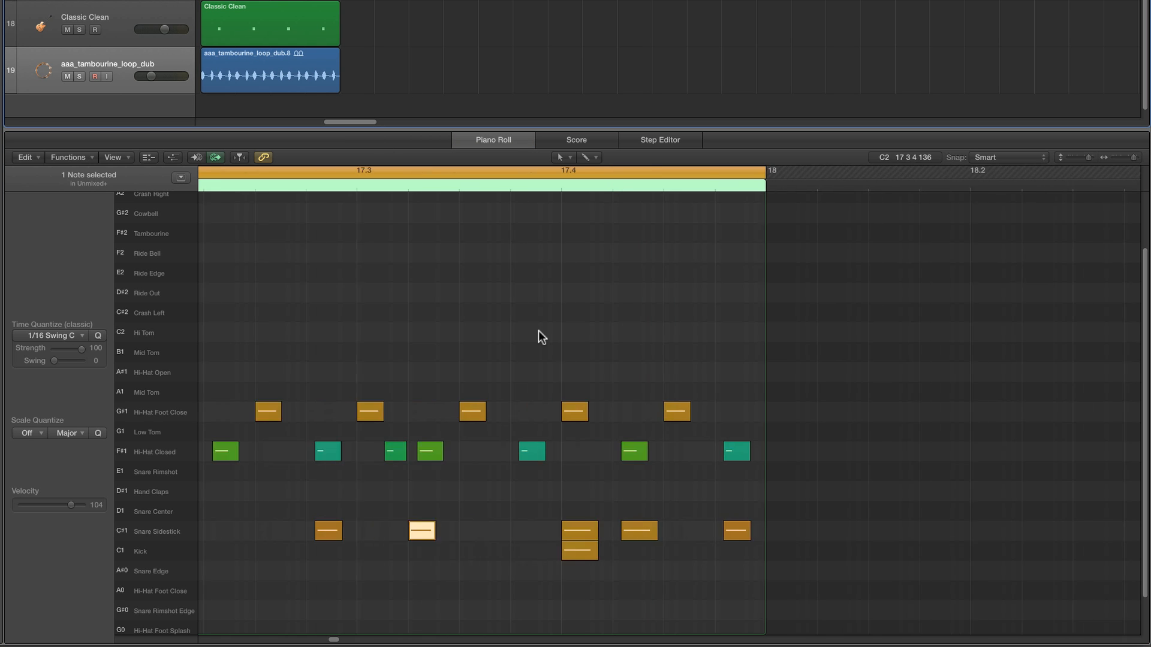
left_click(544, 529)
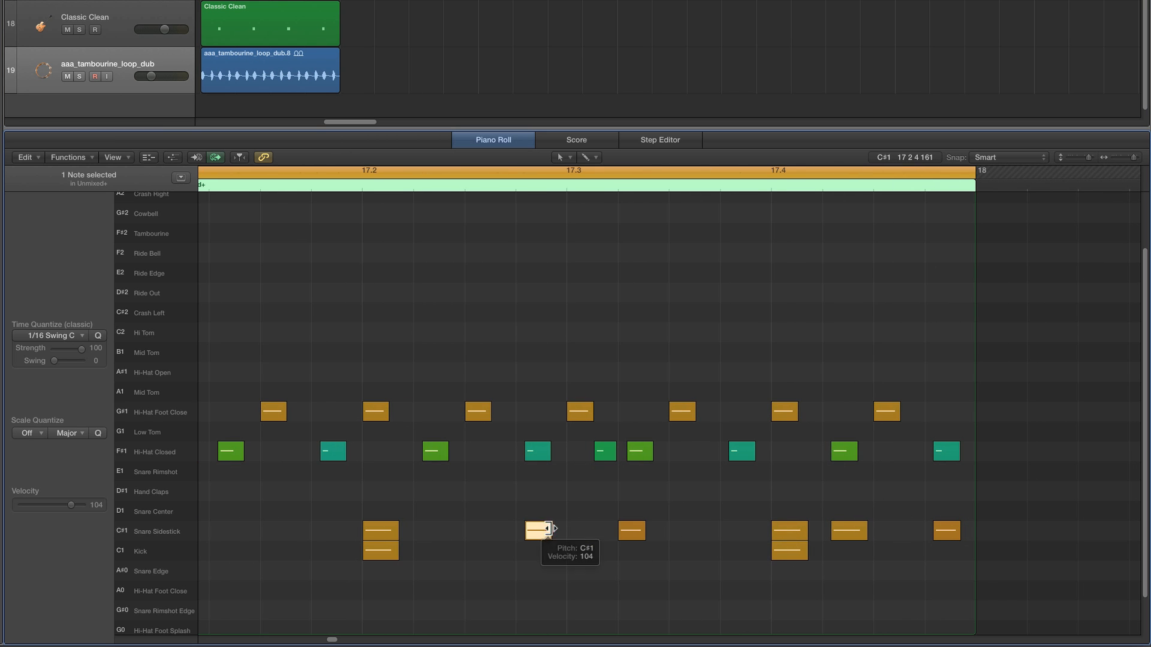
key("Delete")
key("space")
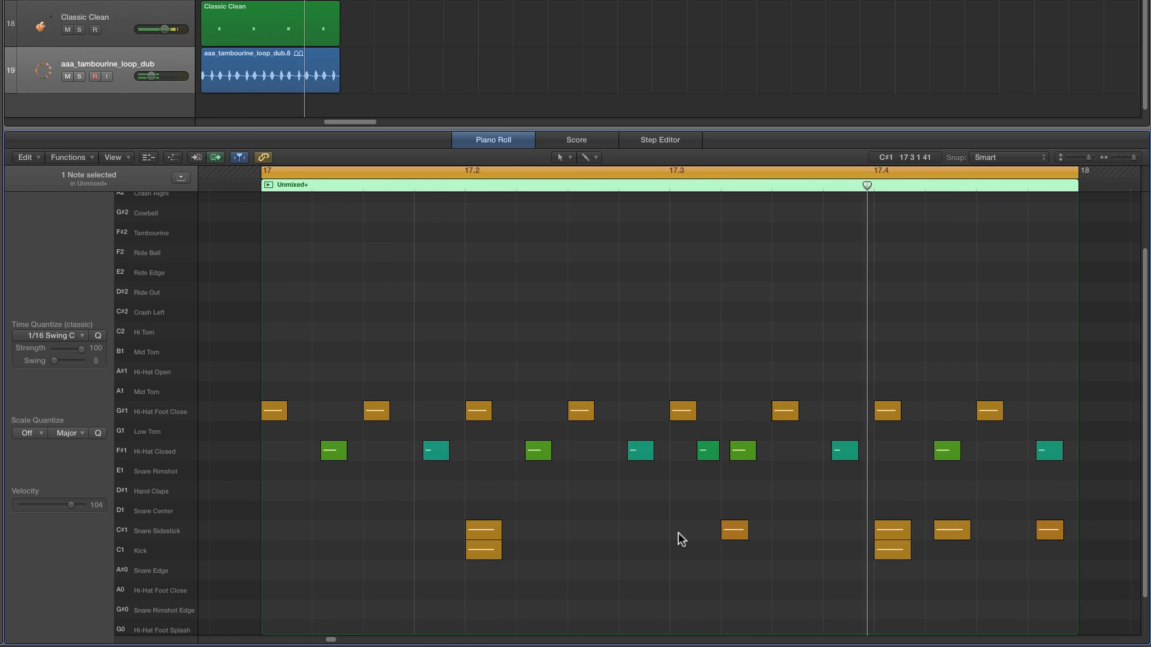
- Delete the added Snare Sidestick notes at 17.4.4 and 17.3.2 and play the loop again
left_click(1048, 533)
key("Delete")
left_click(950, 530)
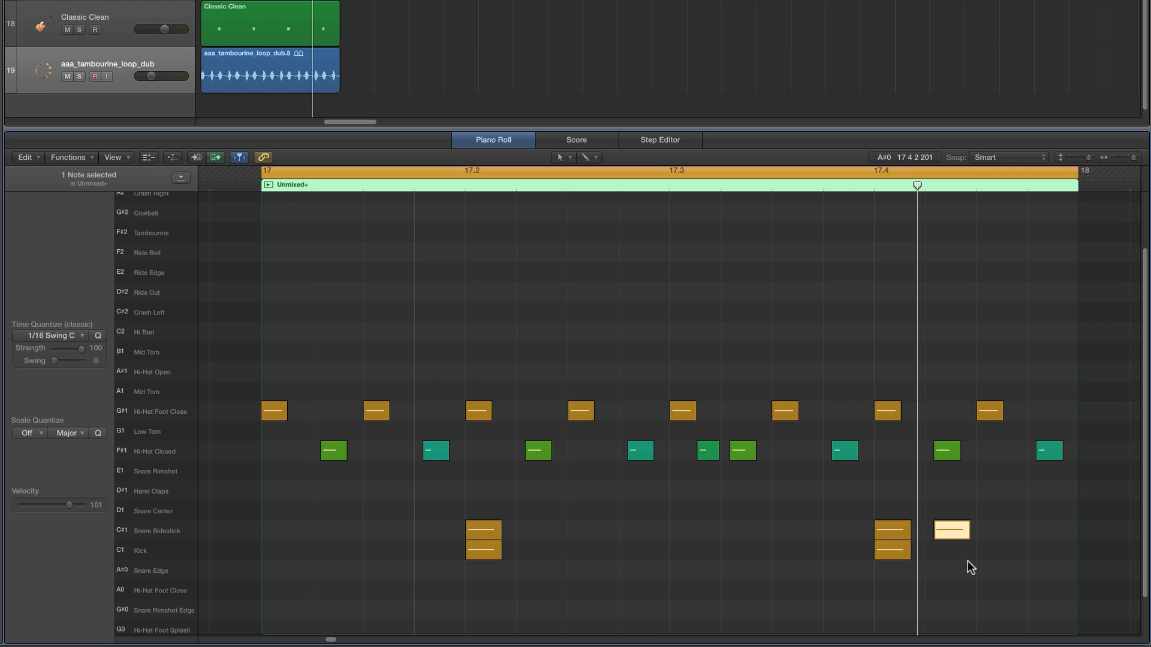
key("space")
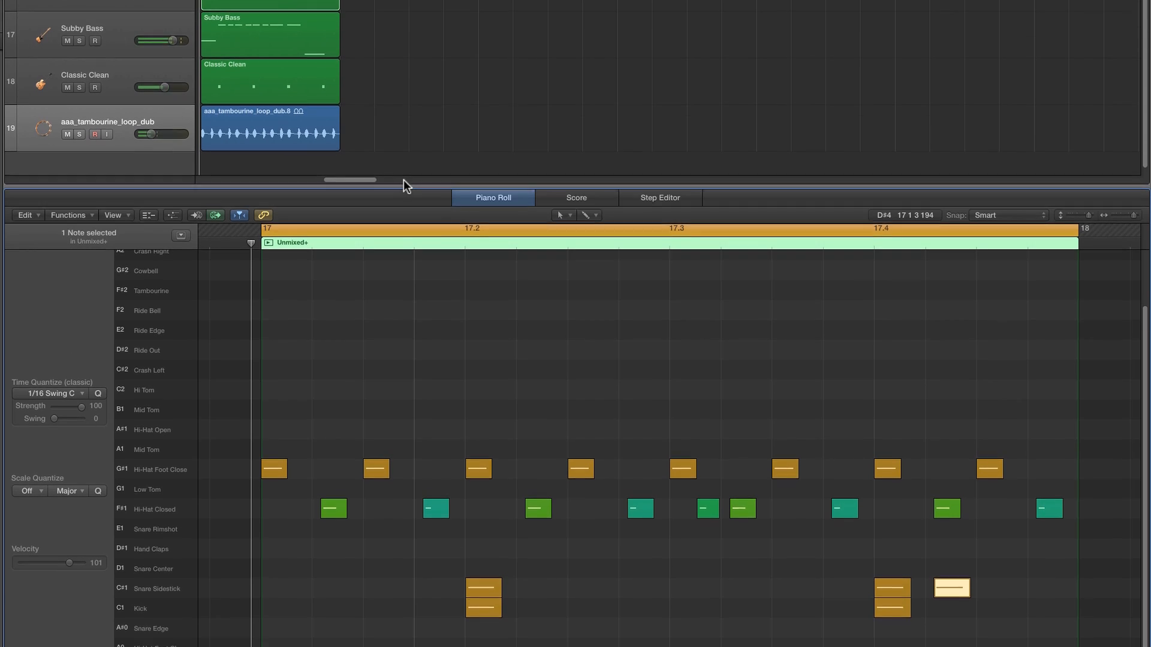
- Copy the bar 17 regions of all four tracks to bars 18, 19 and 20, and move the cycle area to bar 20
scroll(416, 47, "left", 6)
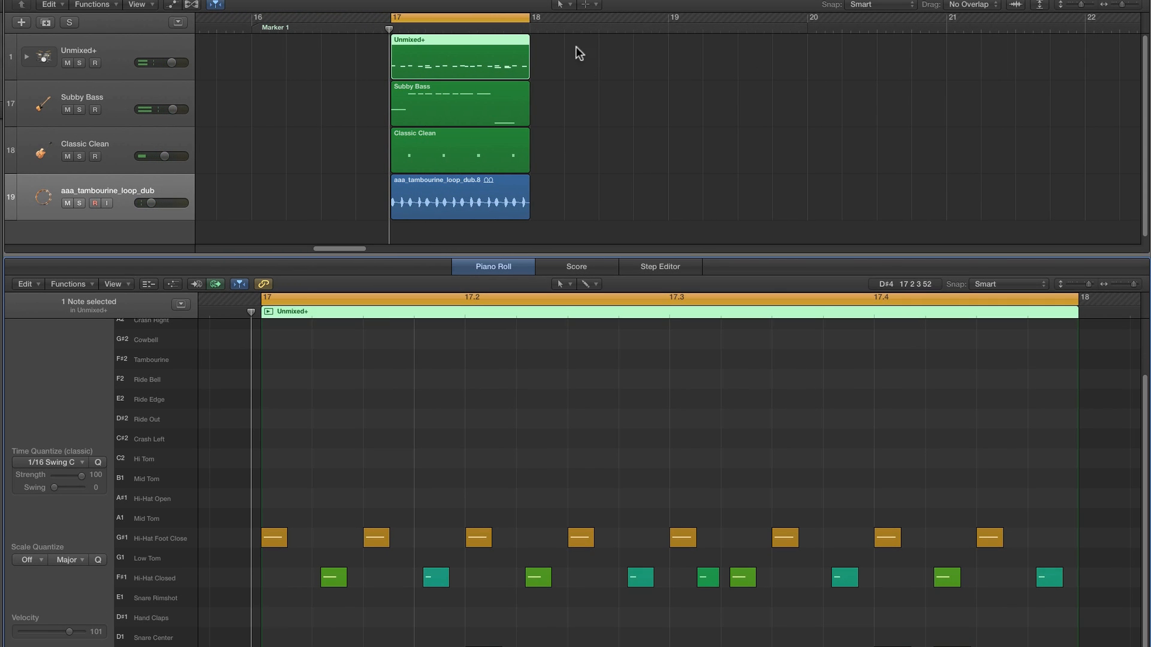
left_click_drag(575, 45, 479, 192)
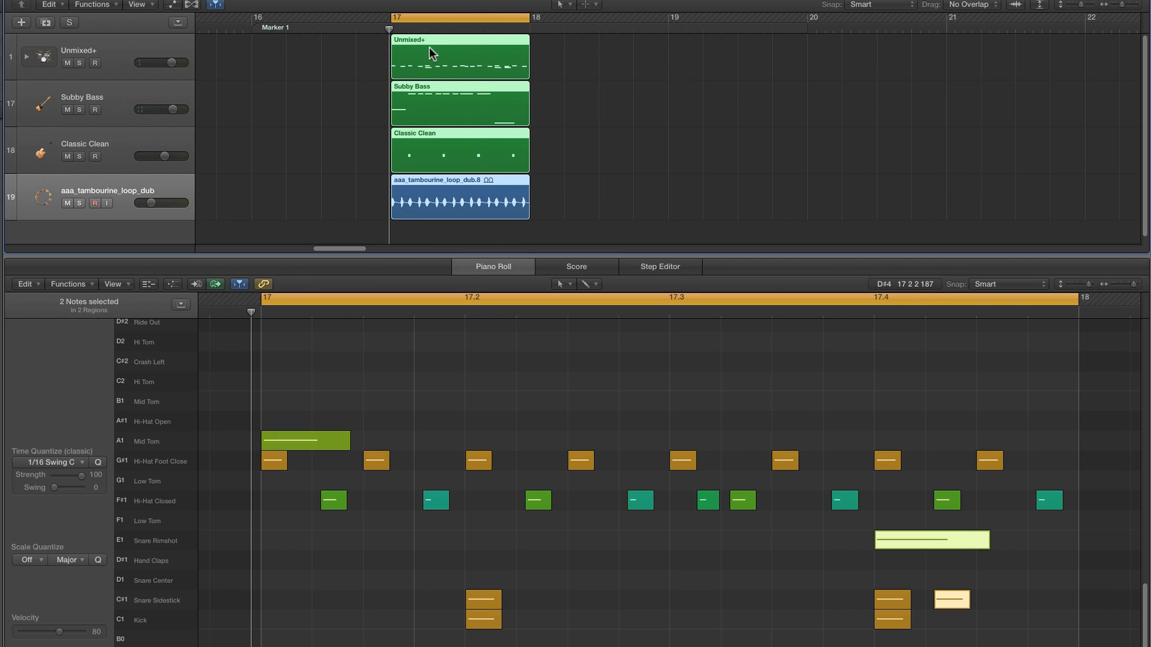
left_click_drag(477, 46, 945, 28)
left_click(970, 55)
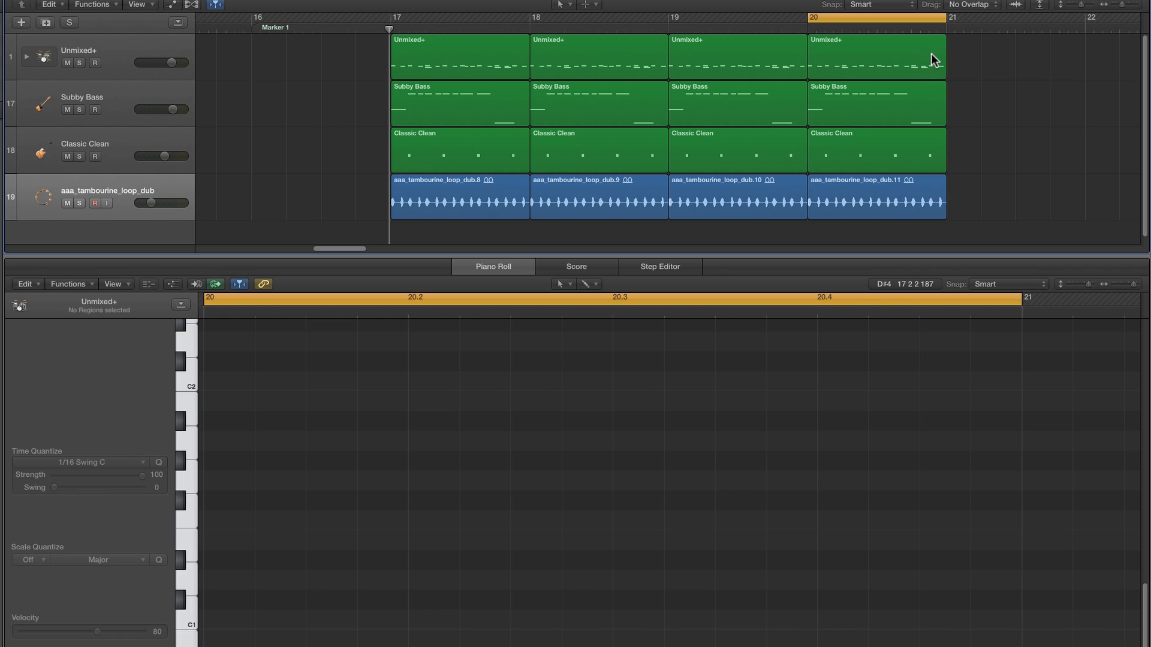
- Open the Unmixed+ drum region at bar 20 for note editing and clear its note selection
left_click(930, 55)
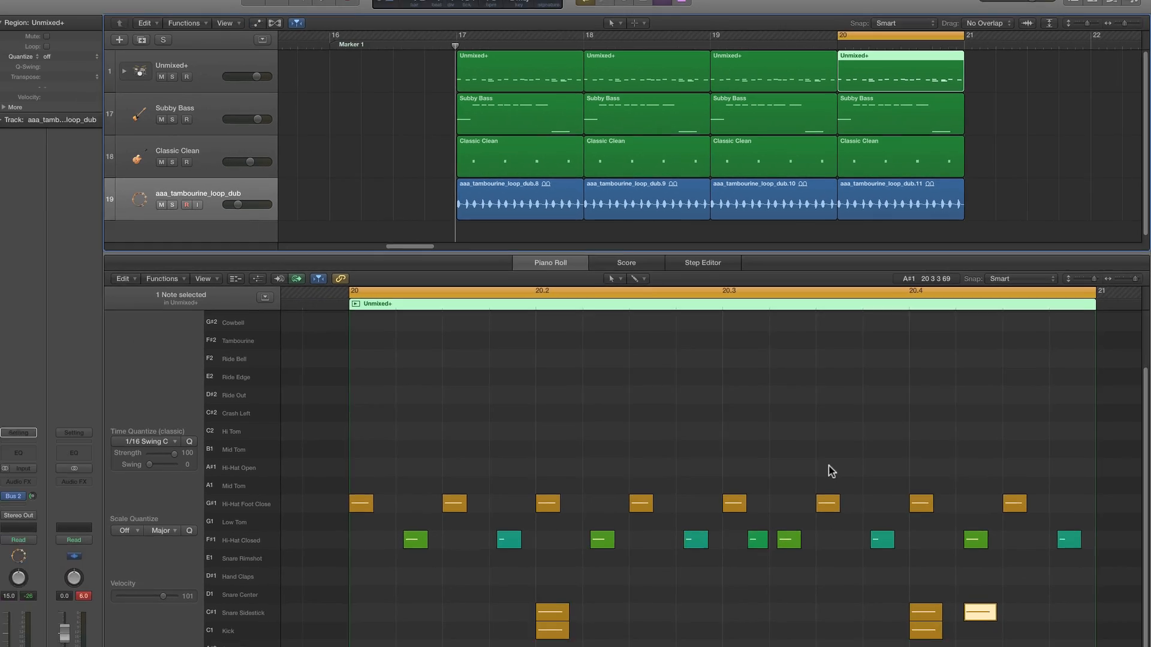
left_click(828, 465)
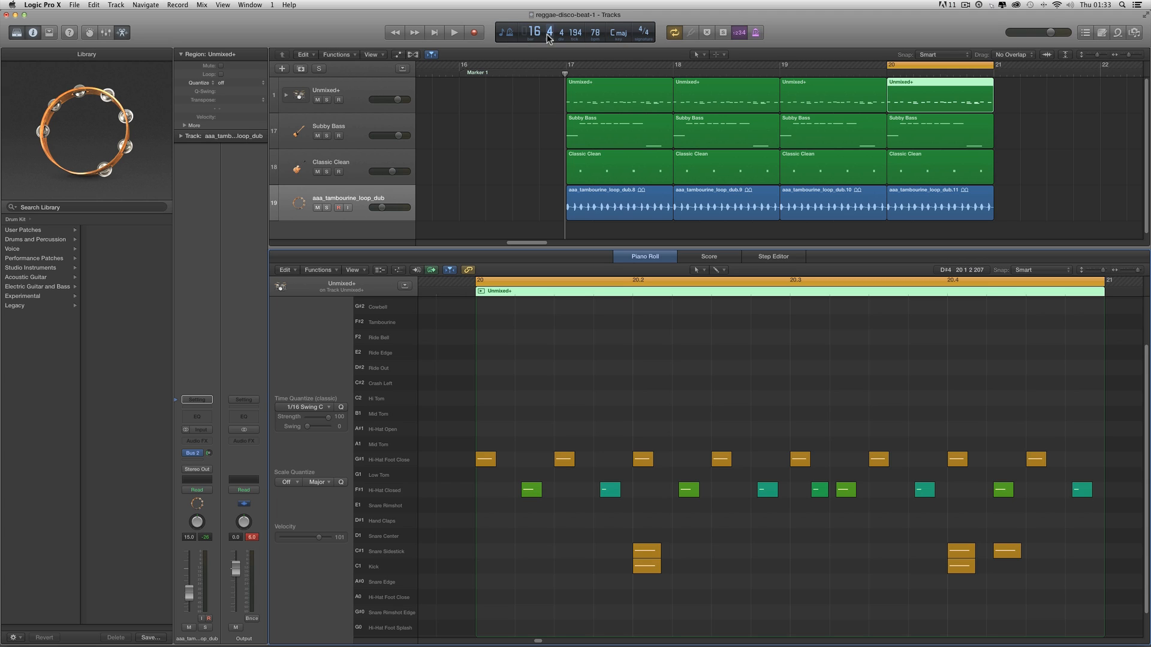
- Switch the control bar's display to the Custom mode and check the available grid divisions, leaving /16 selected
left_click(511, 33)
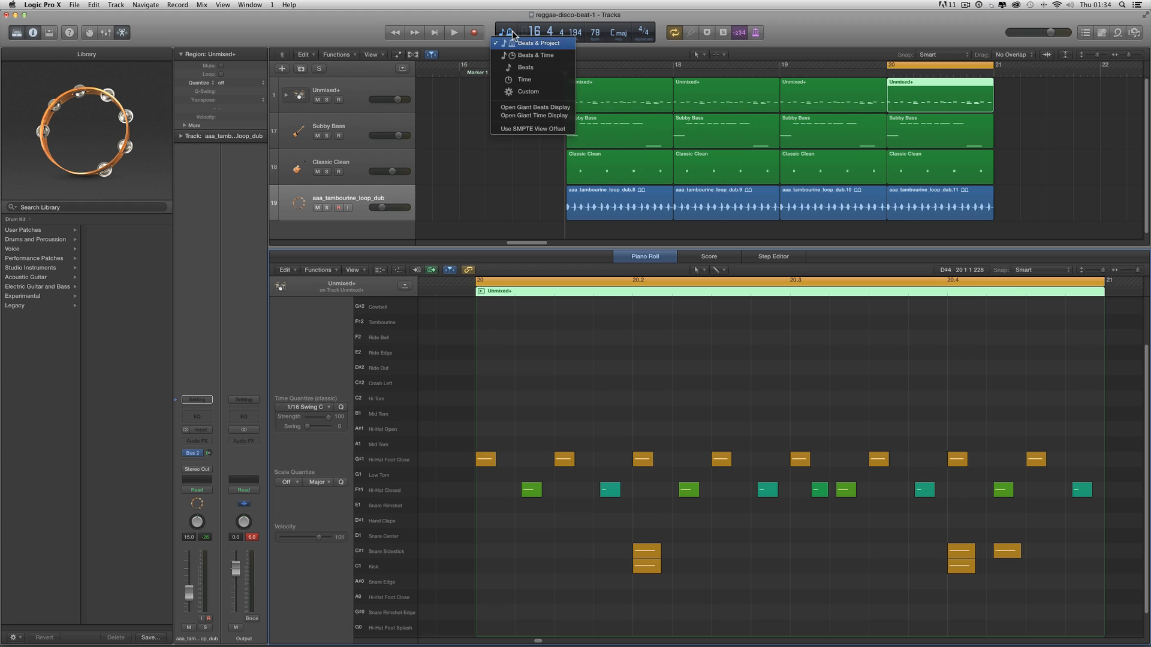
left_click(526, 92)
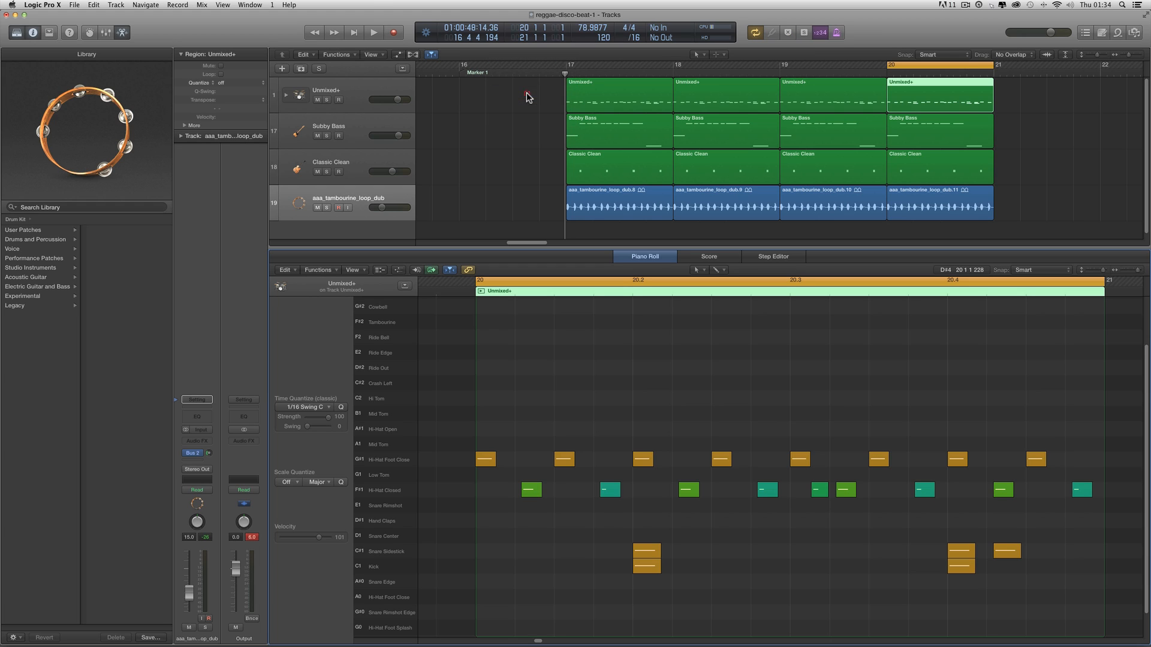
left_click(637, 39)
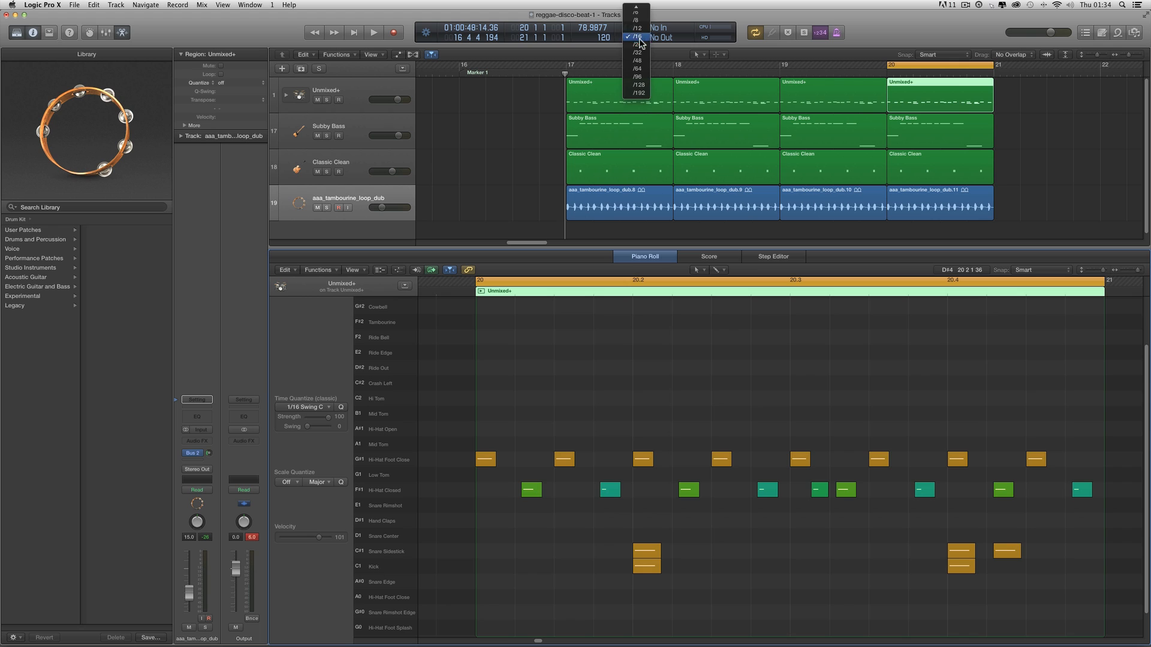
left_click(638, 37)
- Move the playhead to beat 20.2 and set the grid division to /24
left_click(910, 95)
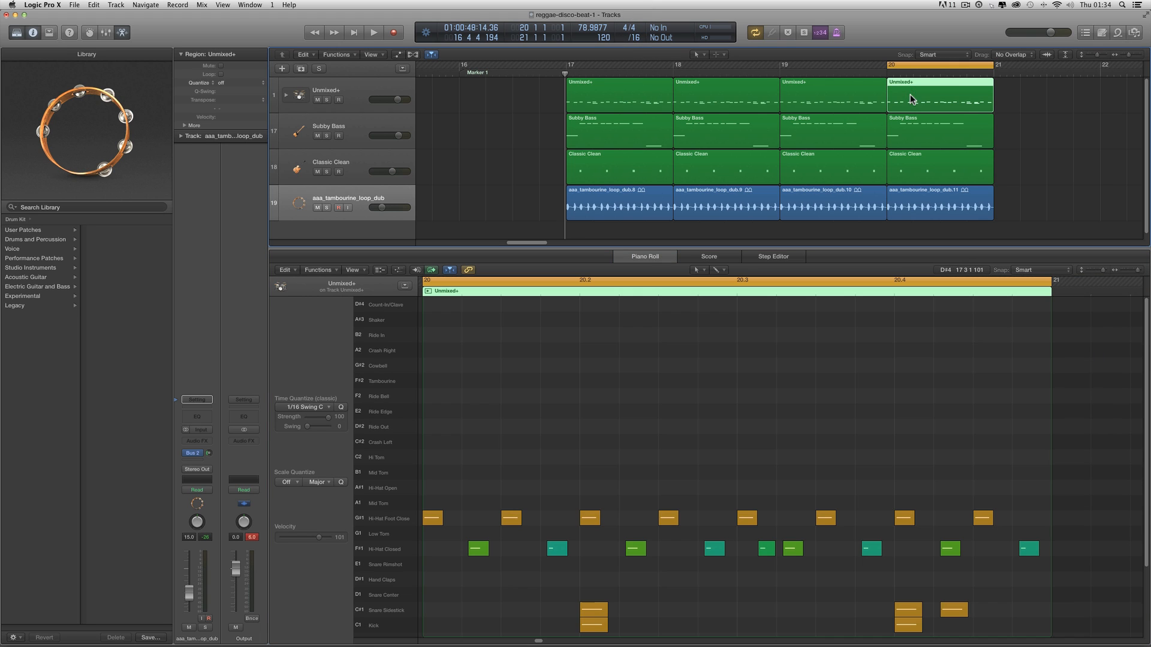
left_click(918, 75)
scroll(630, 479, "down", 2)
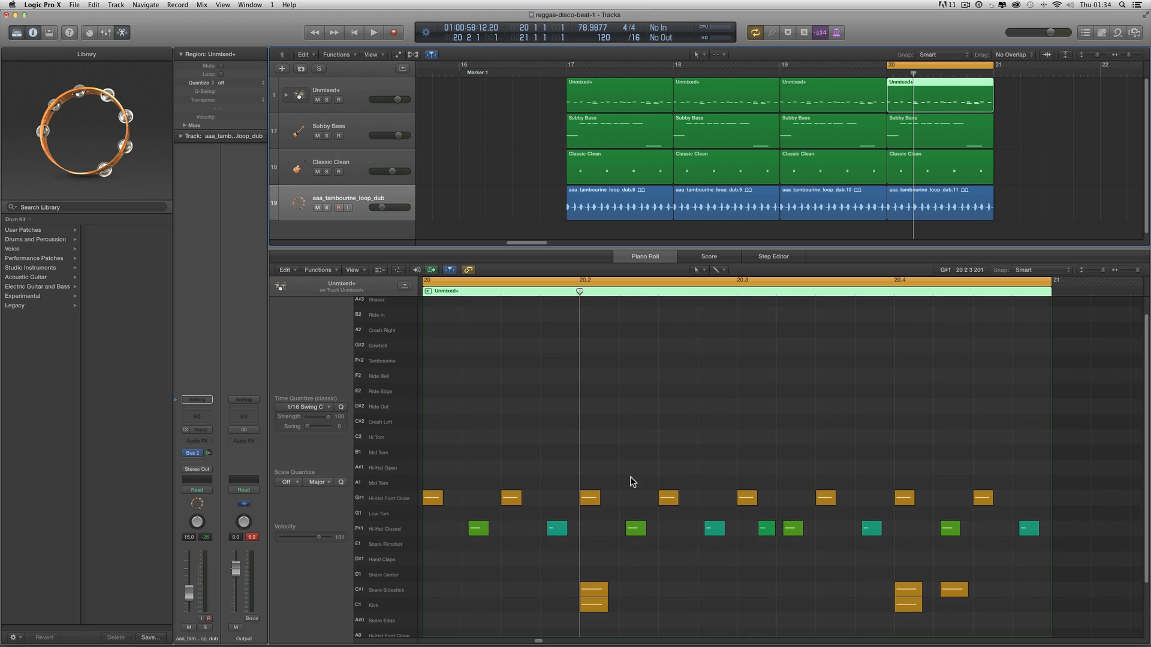
scroll(618, 458, "left", 1)
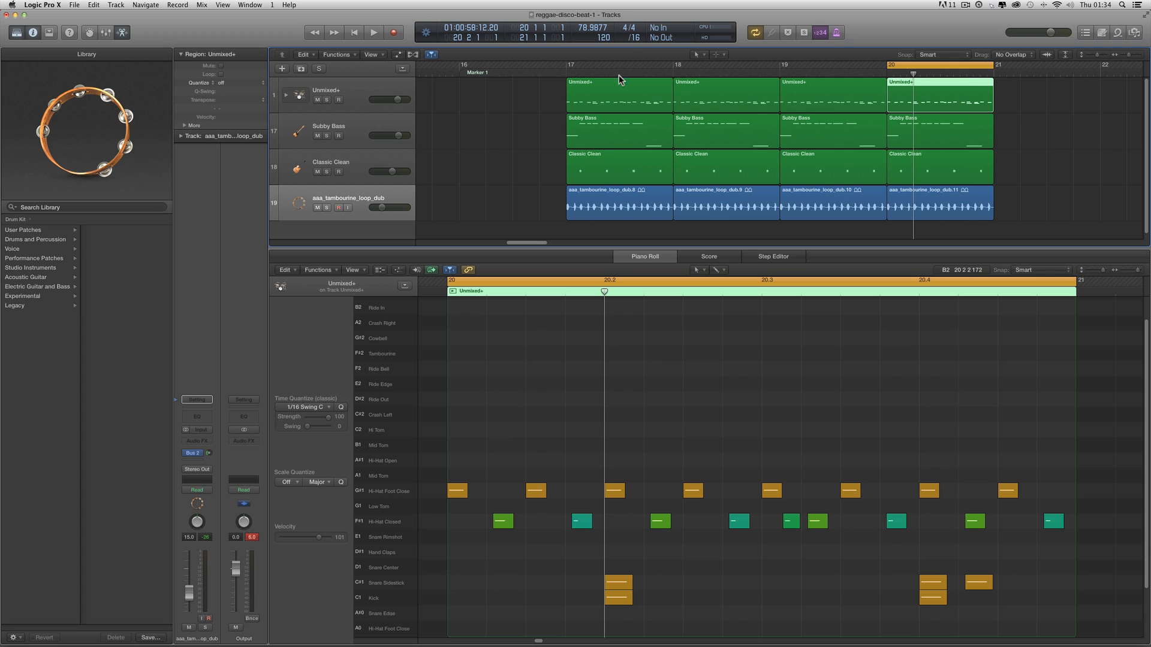
left_click(638, 37)
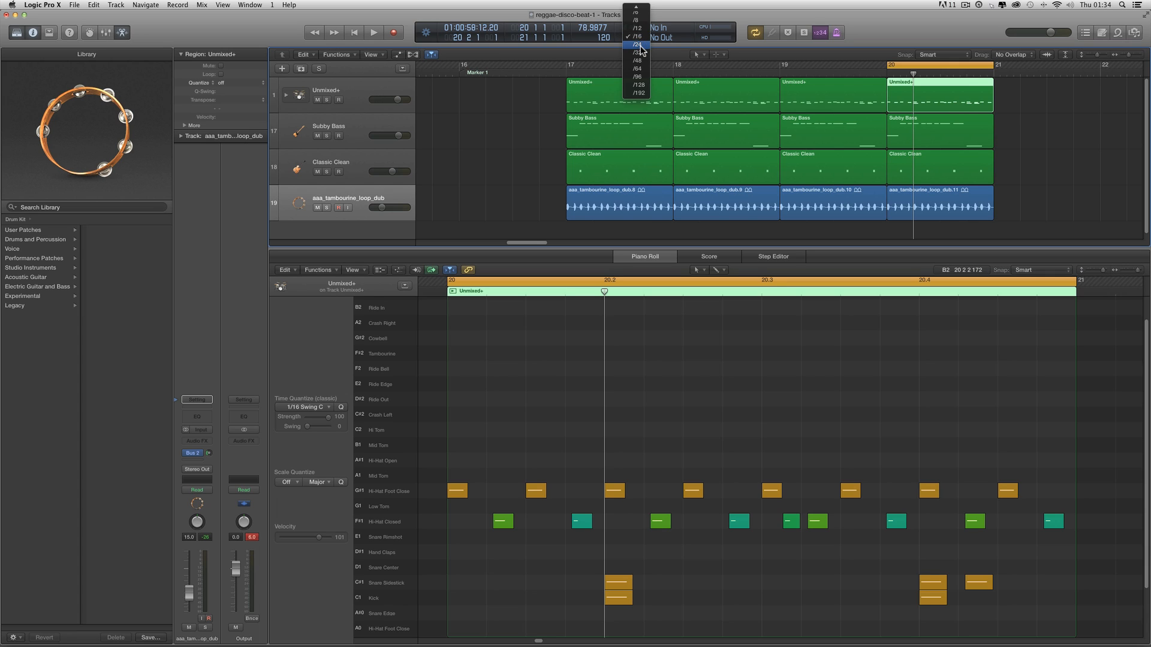
left_click(639, 45)
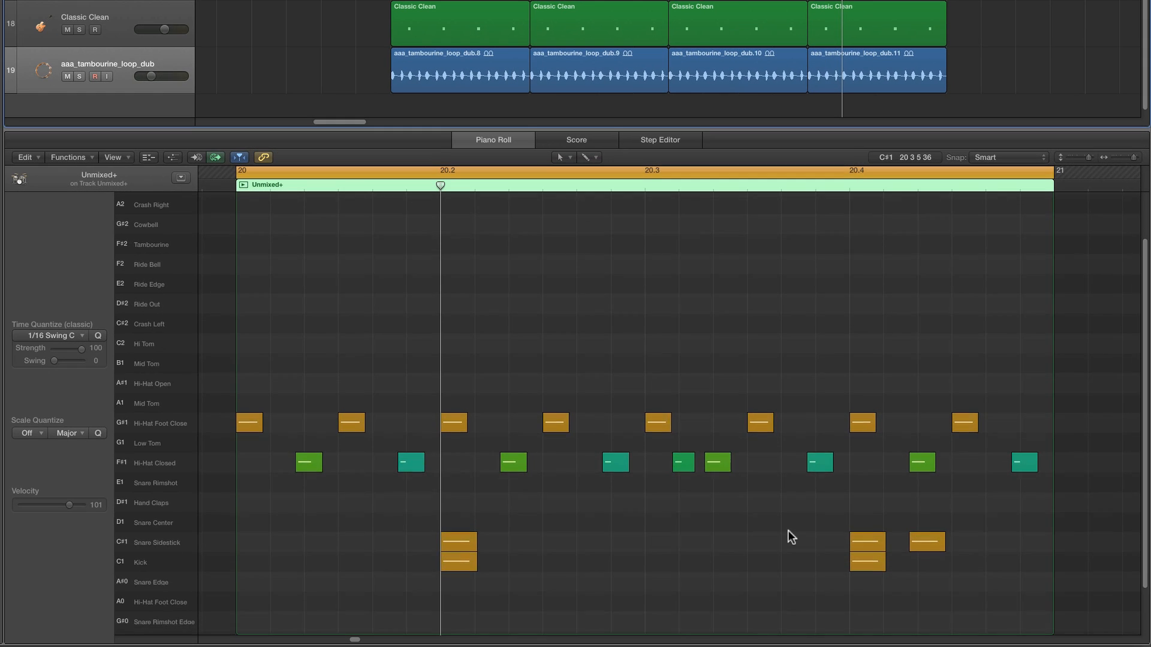
- With the Pencil tool, add a short Snare Center note at the start of bar 20 and a short Snare Rimshot note just after it
scroll(872, 557, "down", 2)
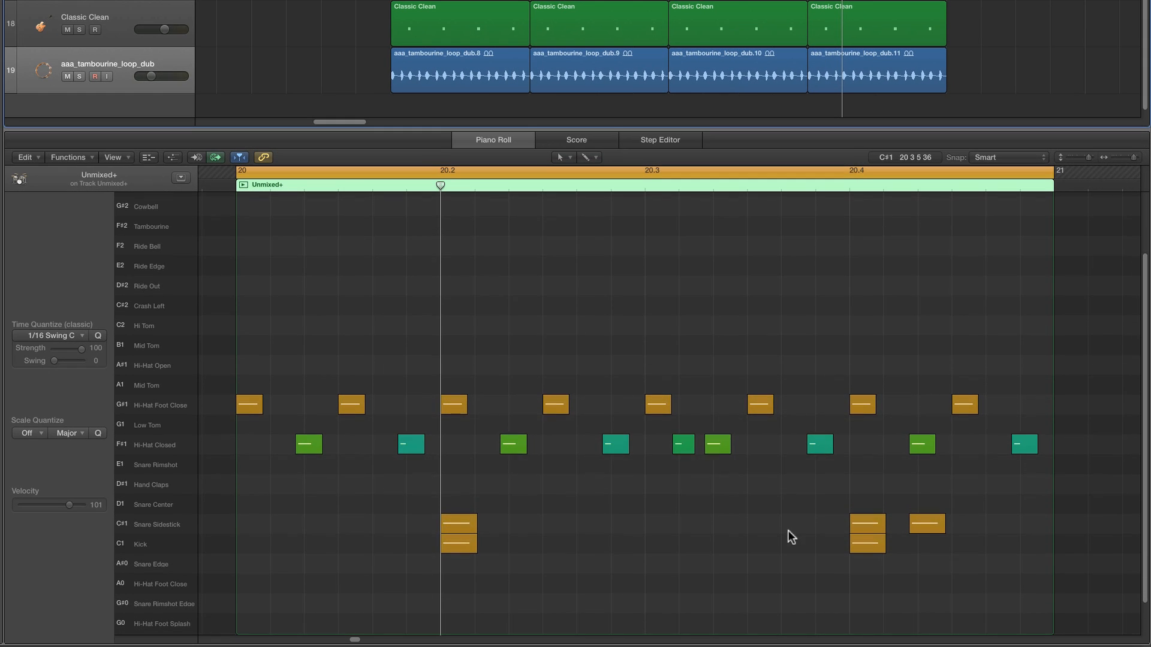
left_click(557, 158)
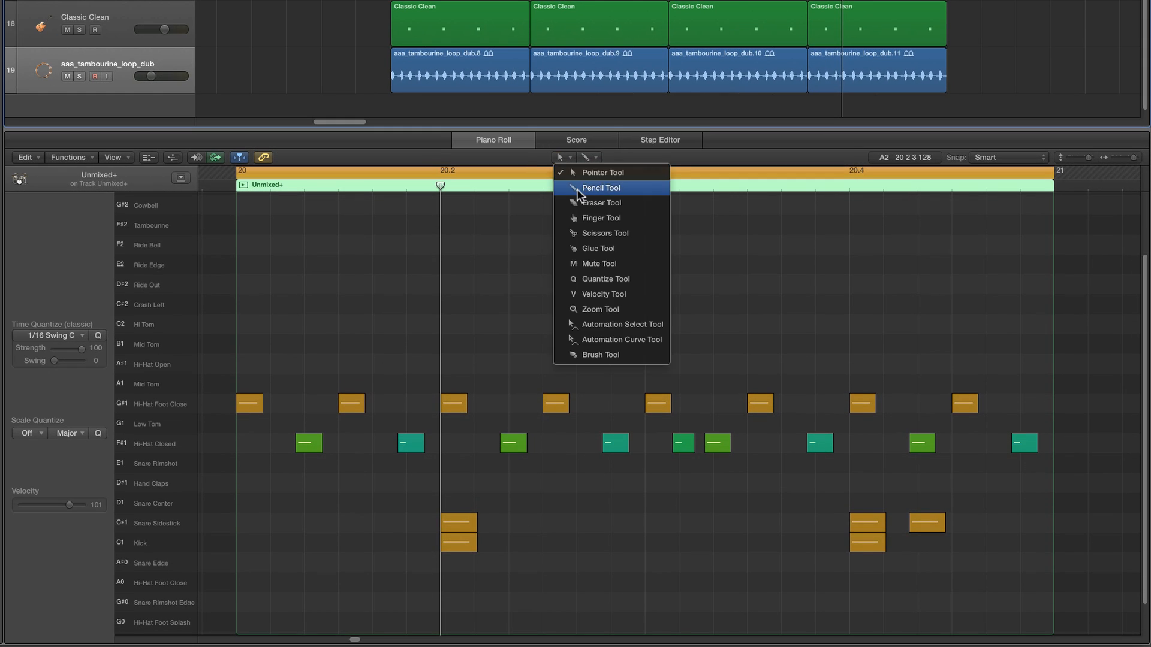
left_click(576, 189)
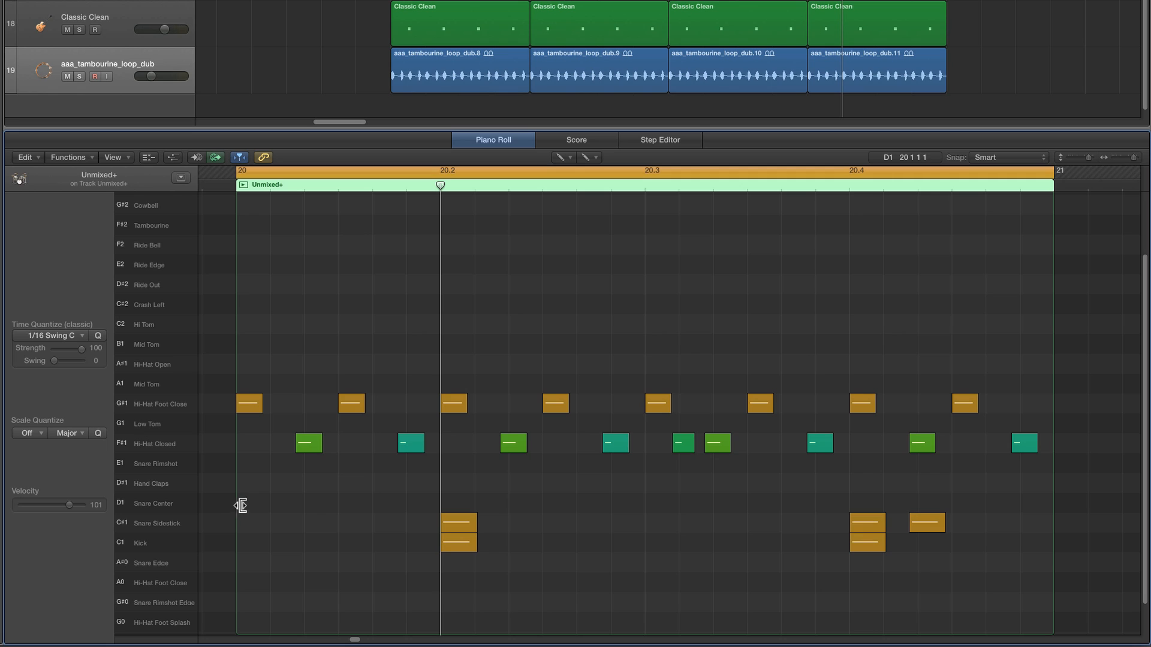
left_click(242, 505)
left_click_drag(266, 505, 246, 505)
left_click(277, 463)
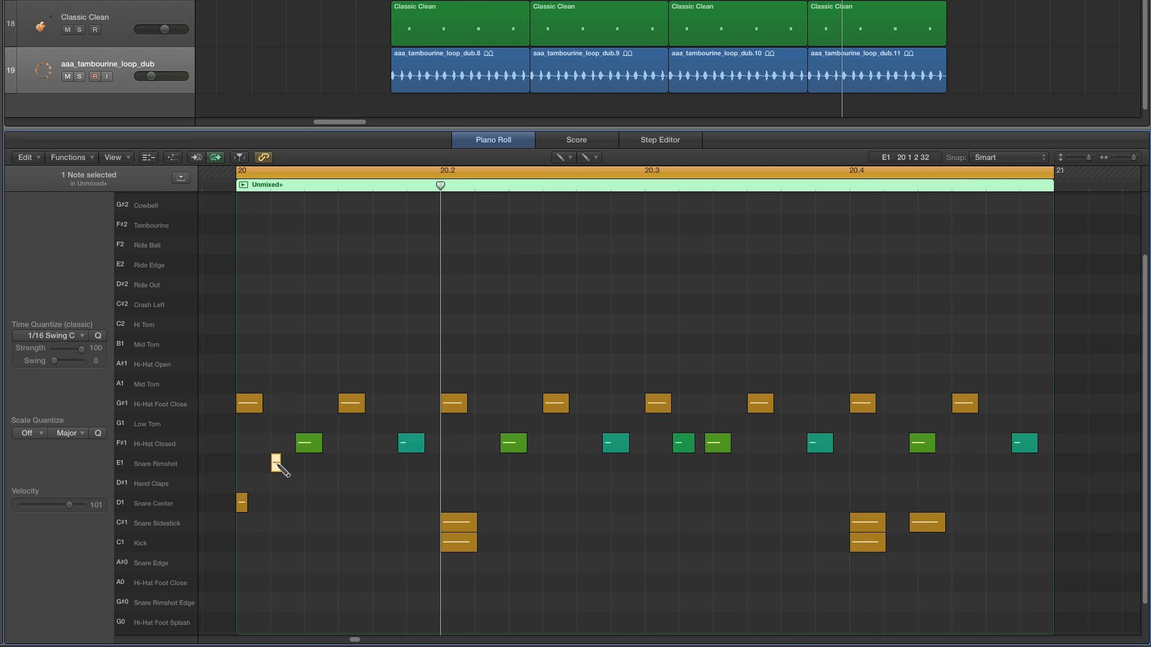
left_click_drag(278, 464, 256, 465)
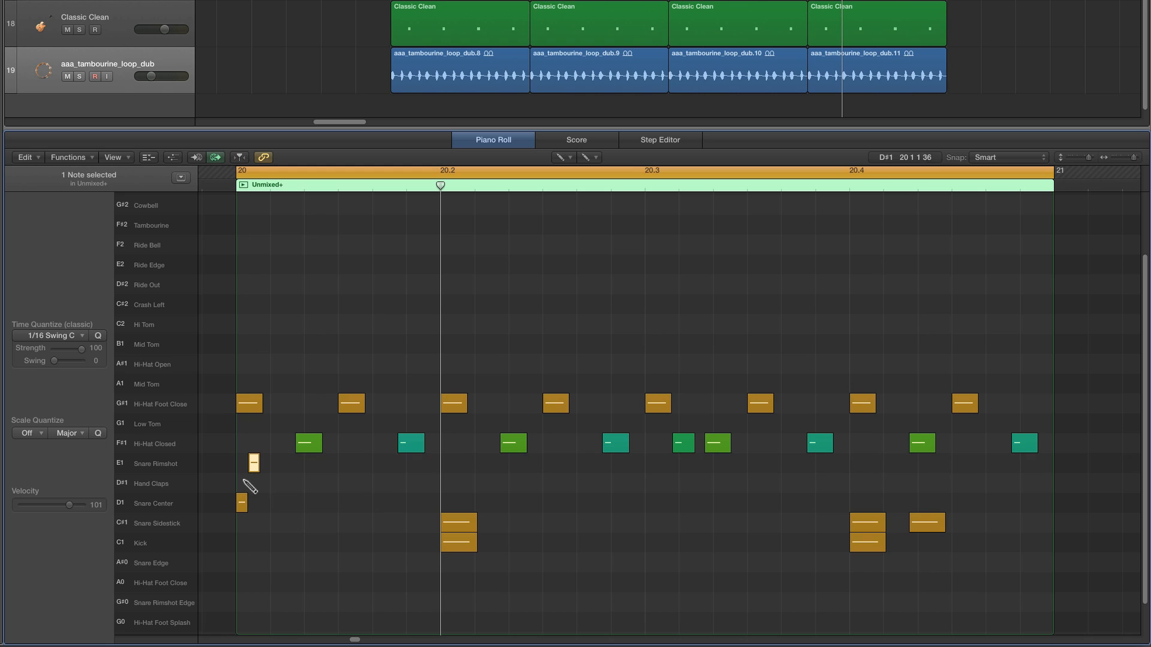
- Add two Kick notes in the first beat of bar 20, at 20.1.3 and 20.1.5
left_click(310, 542)
left_click_drag(317, 542, 396, 544)
left_click(381, 543)
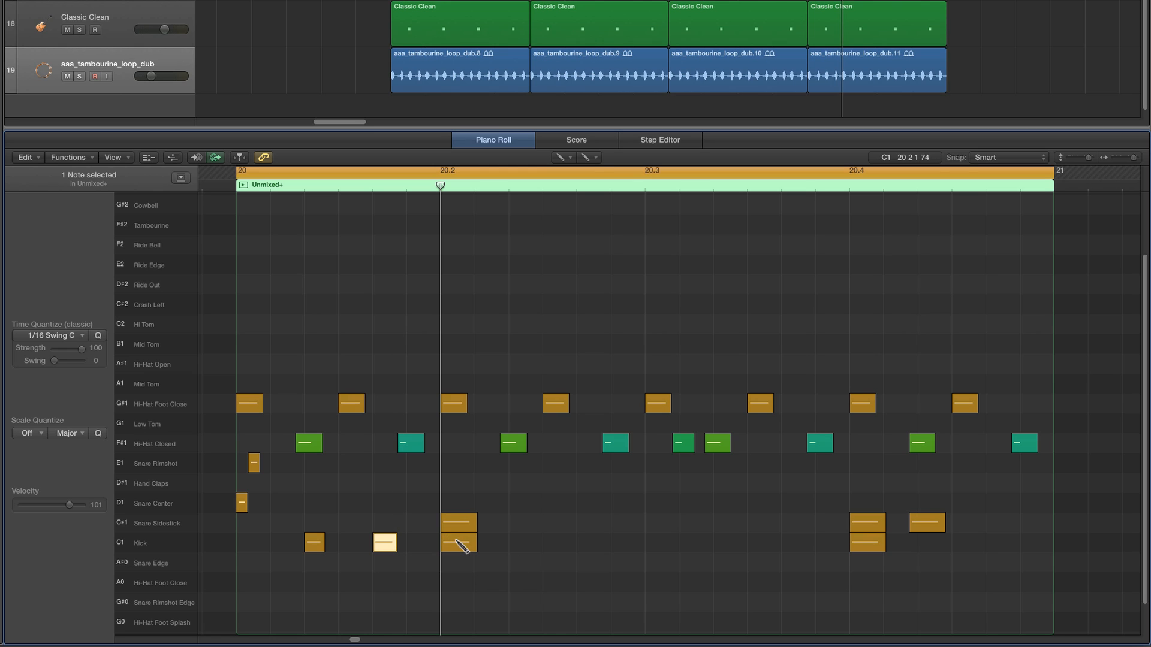
- With the Pointer tool, select and delete the Snare Sidestick and Kick notes at 20.2 and play the loop
left_click(560, 157)
left_click(566, 171)
left_click(460, 516)
left_click_drag(461, 515, 464, 544)
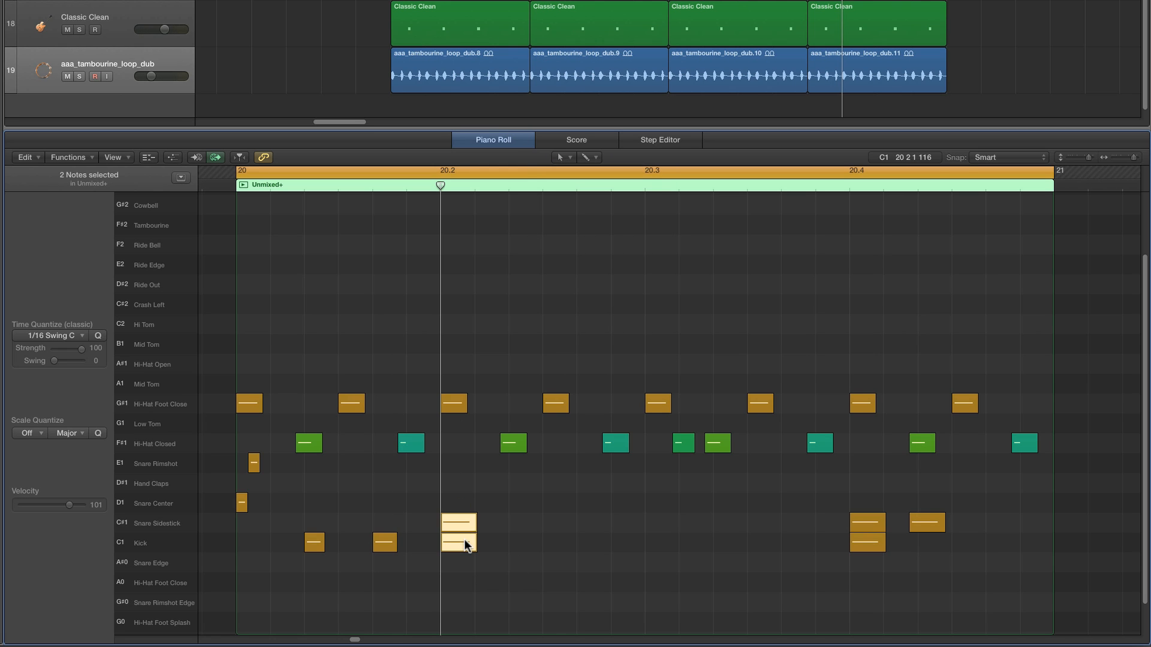
key("space")
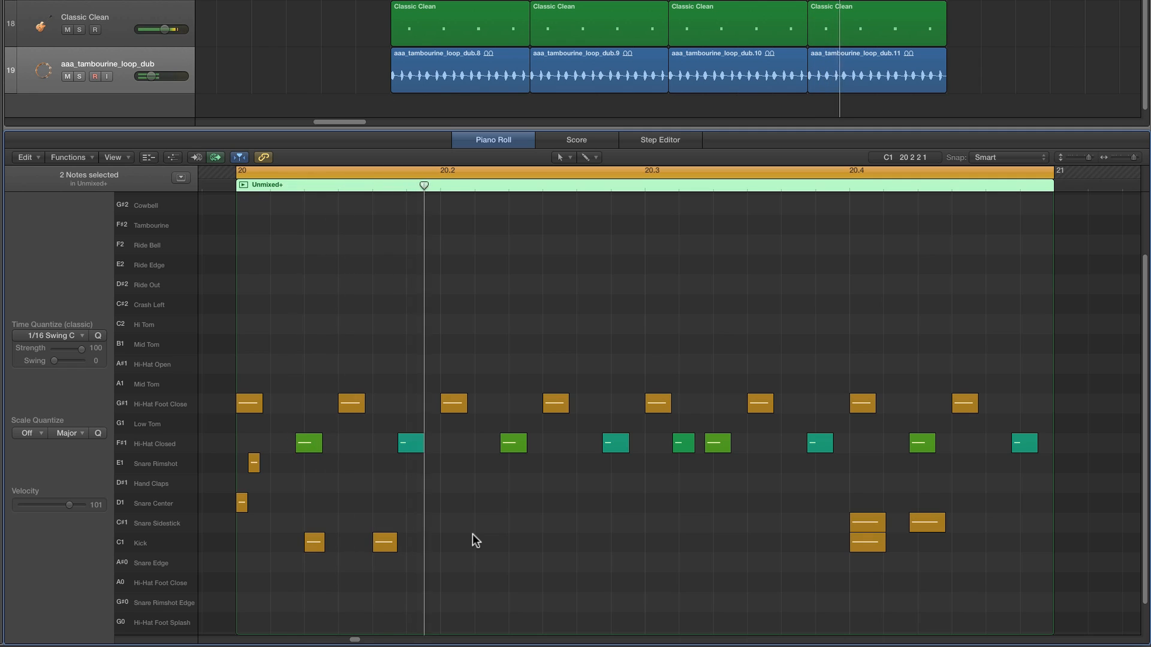
- With the Pencil tool, add a Mid Tom note at 20.2 and a Hi Tom note slightly before it, and play the loop
left_click(560, 157)
left_click(577, 188)
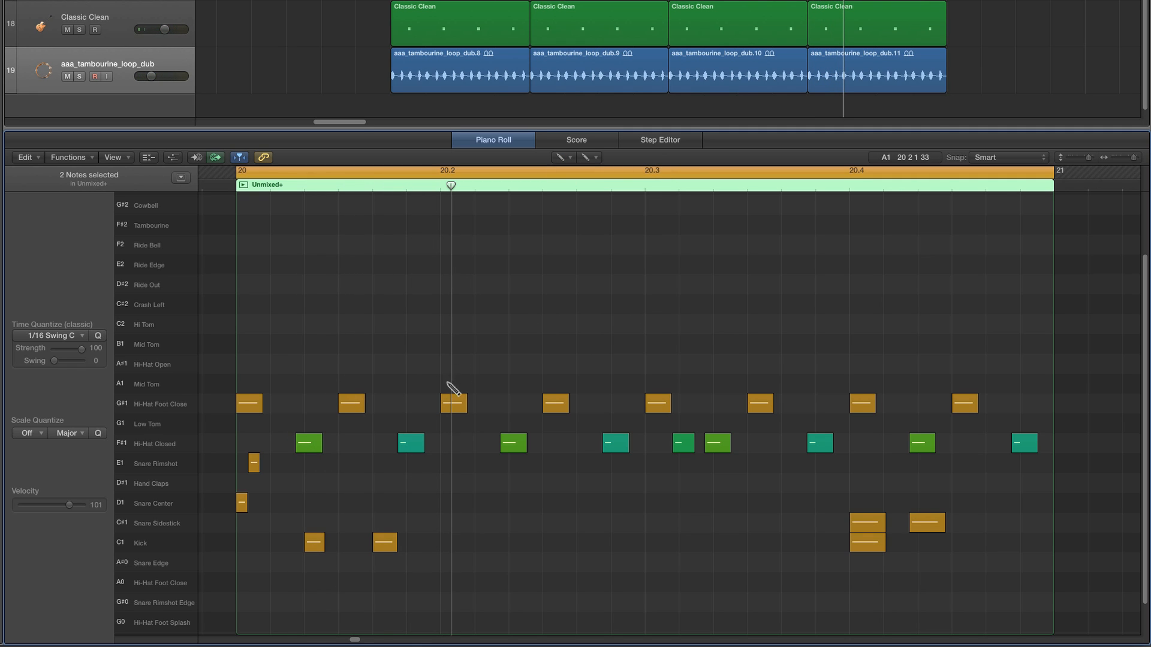
left_click(451, 346)
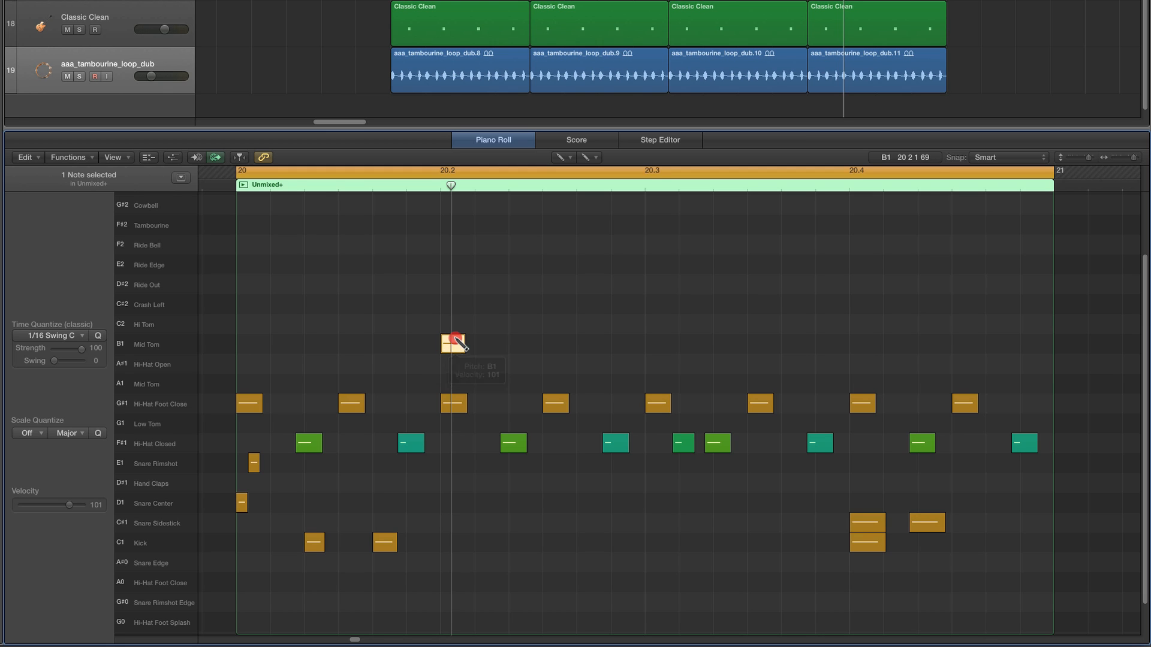
left_click_drag(452, 341, 438, 328)
key("space")
key("space")
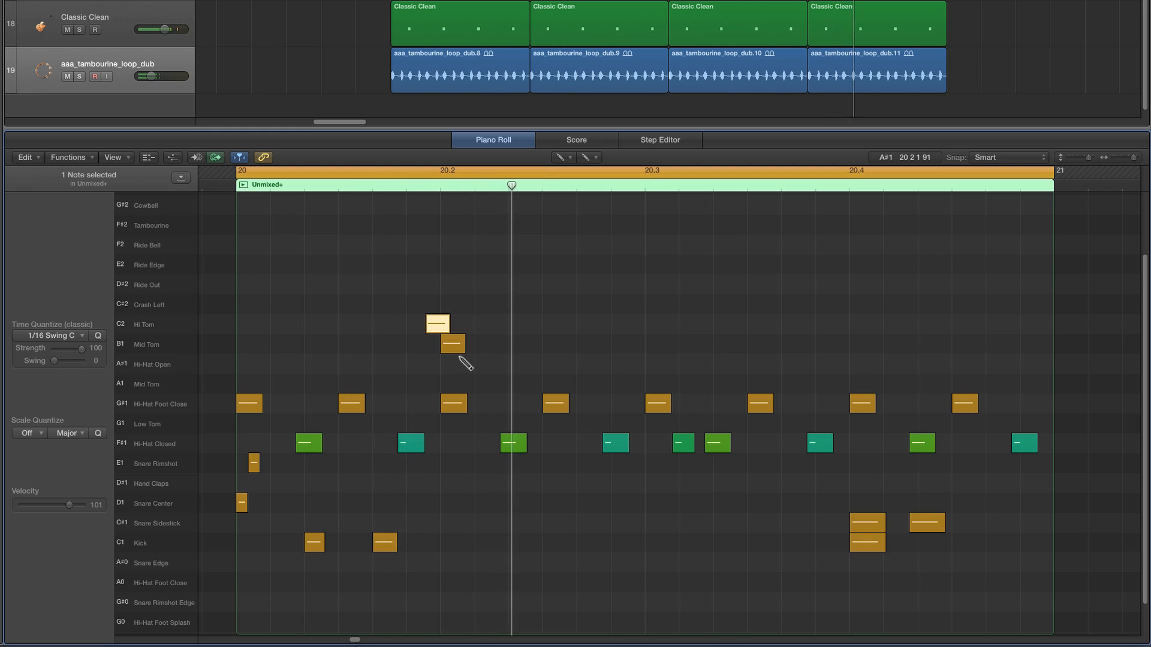
- With the Velocity tool, set the Snare Rimshot note to 110, the Hi Tom to 79 and the Mid Tom to 90, checking by playback
left_click(560, 157)
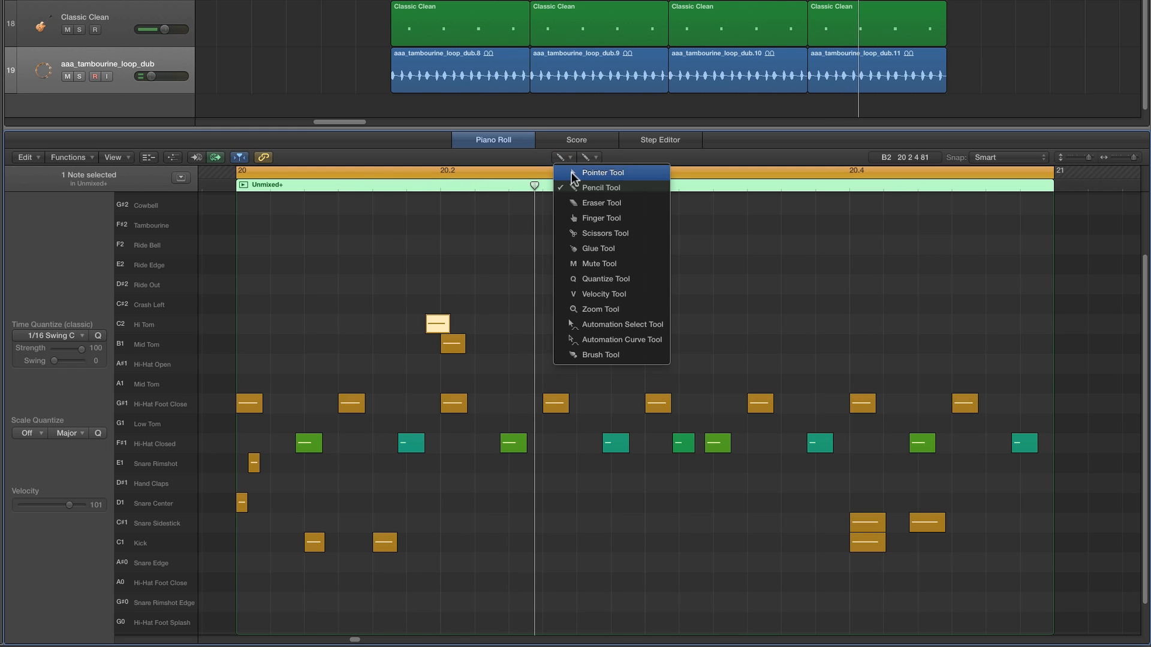
left_click(577, 293)
left_click_drag(258, 463, 261, 452)
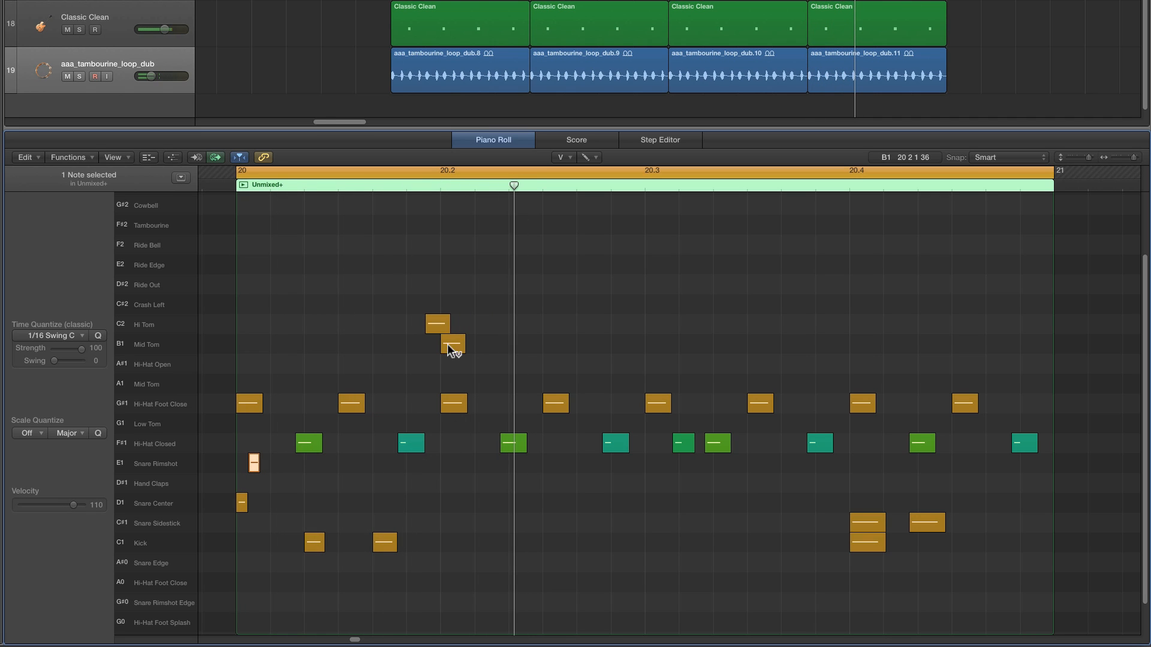
left_click_drag(438, 324, 454, 372)
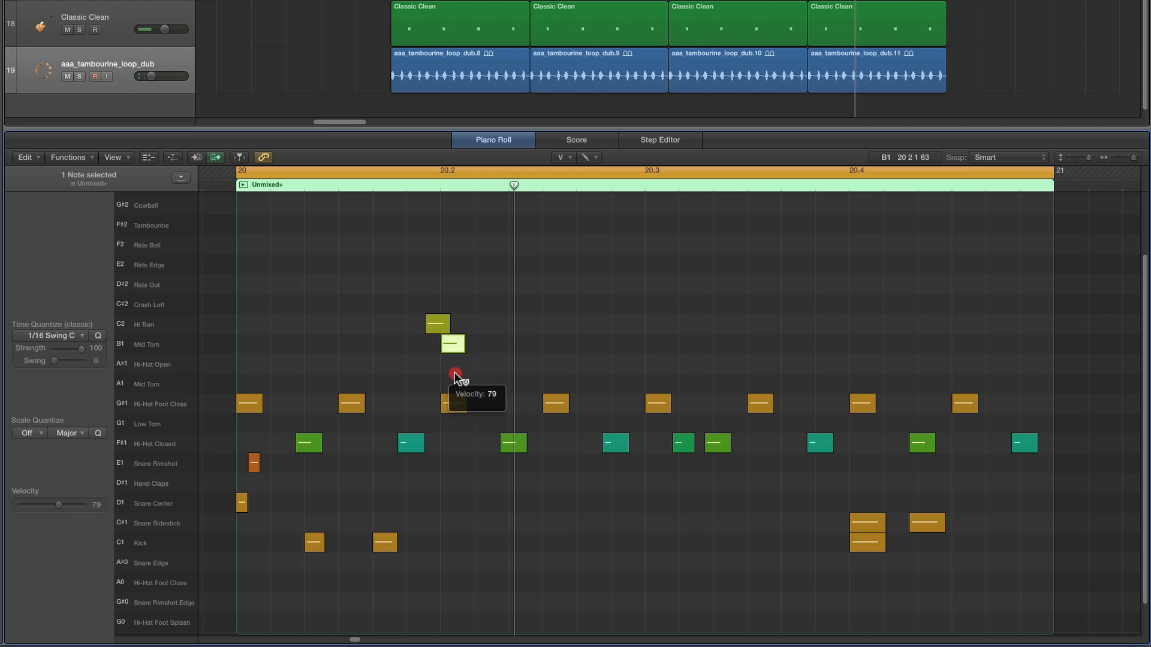
key("space")
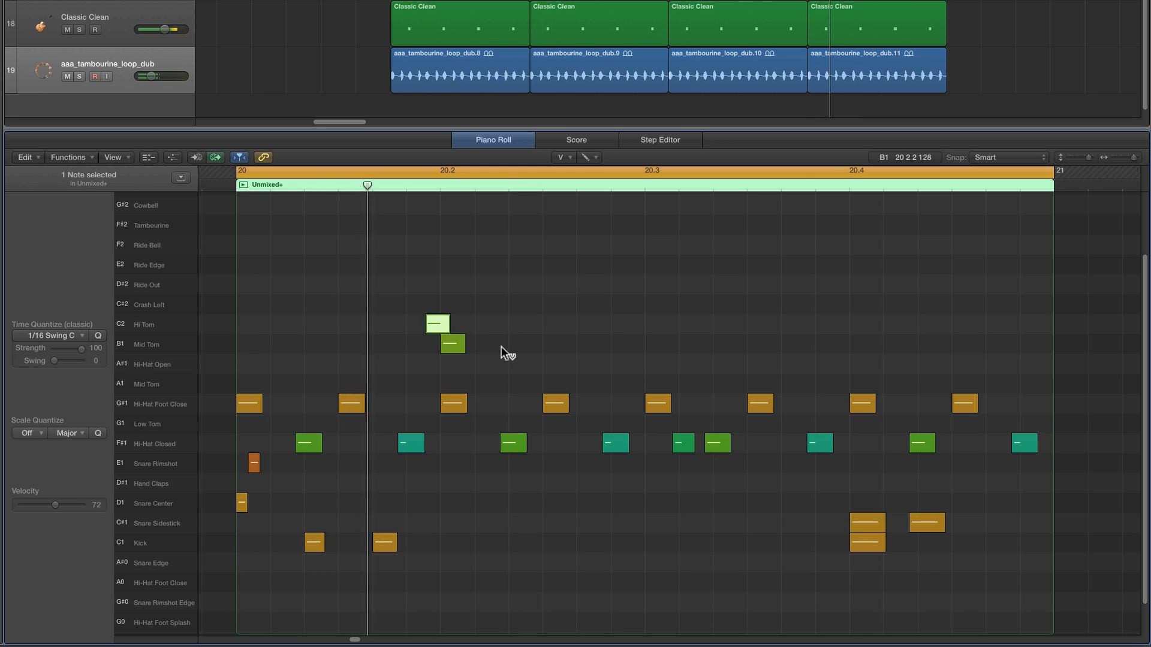
key("space")
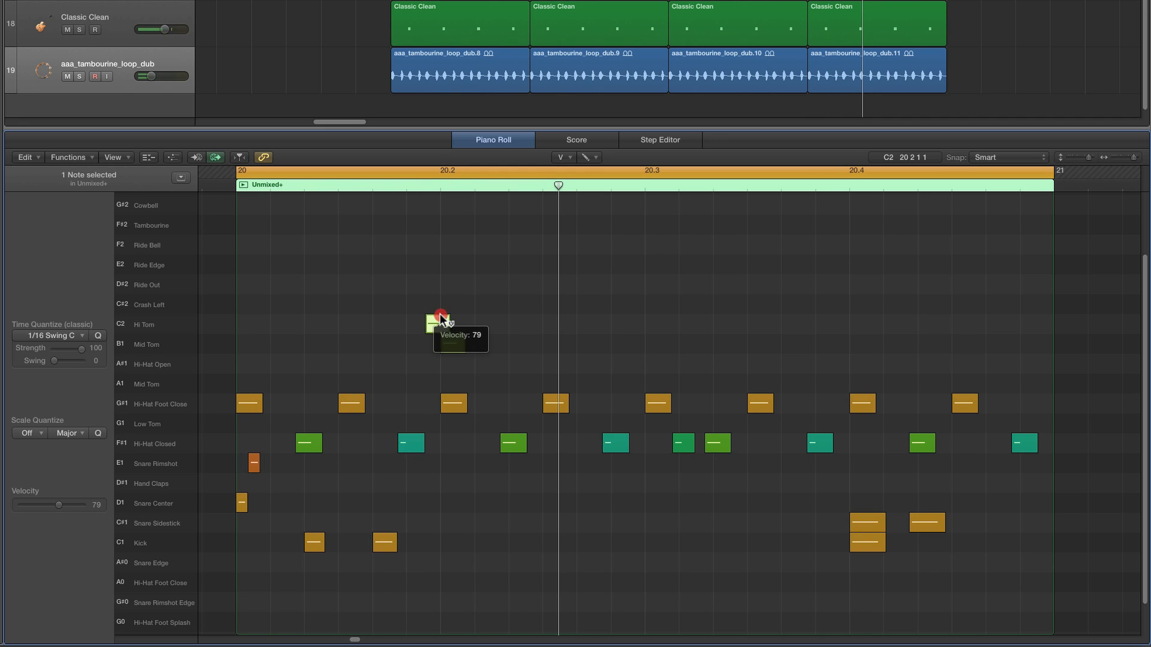
left_click(454, 344)
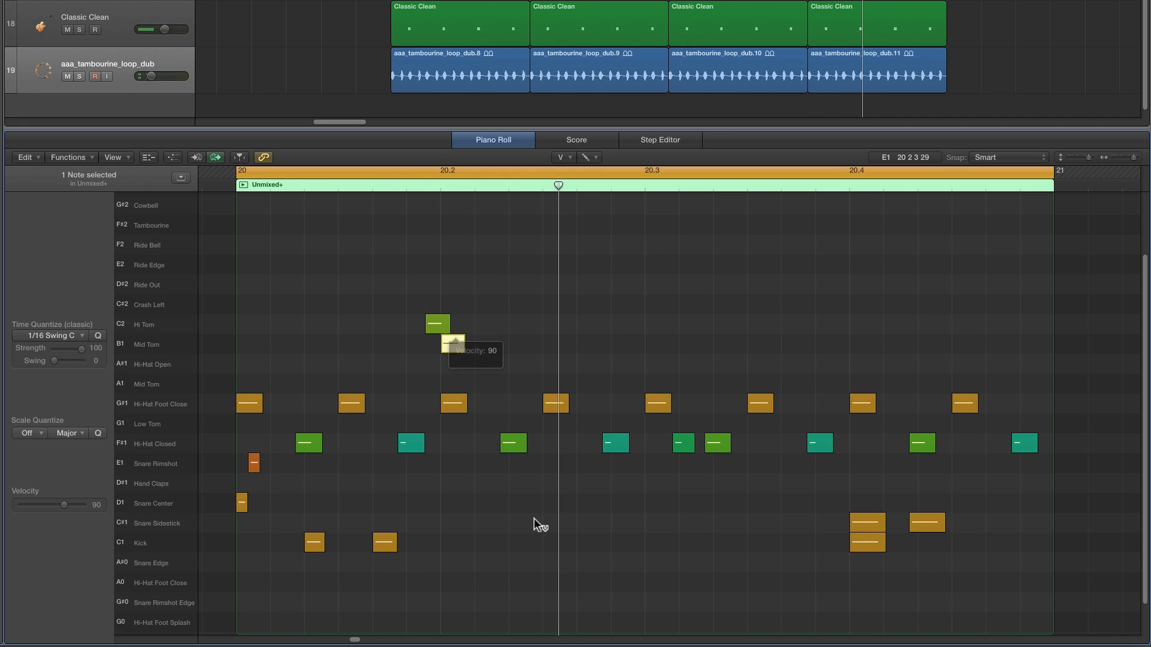
- Switch to the Pencil tool and shorten the Hi Tom note so that it ends just before the Mid Tom note at 20.2
left_click(565, 157)
left_click(579, 189)
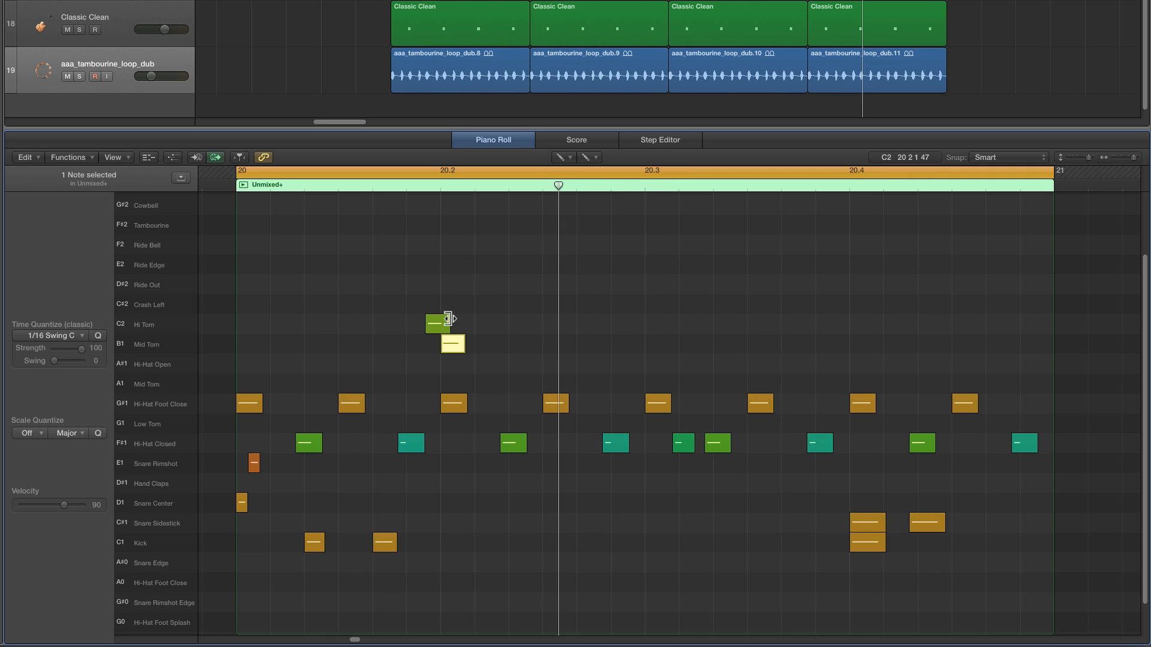
left_click_drag(440, 325, 439, 324)
left_click(453, 344)
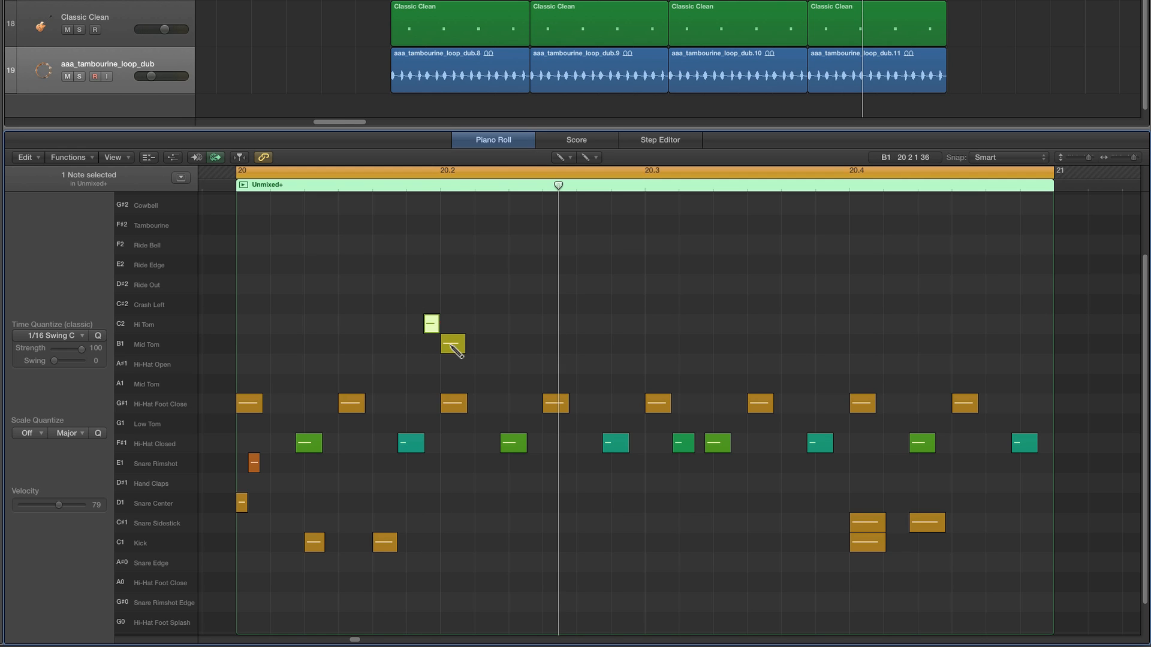
- Add Kick notes at 20.2.3 and 20.2.5, set the velocity of both to 99 and play the loop
left_click(522, 548)
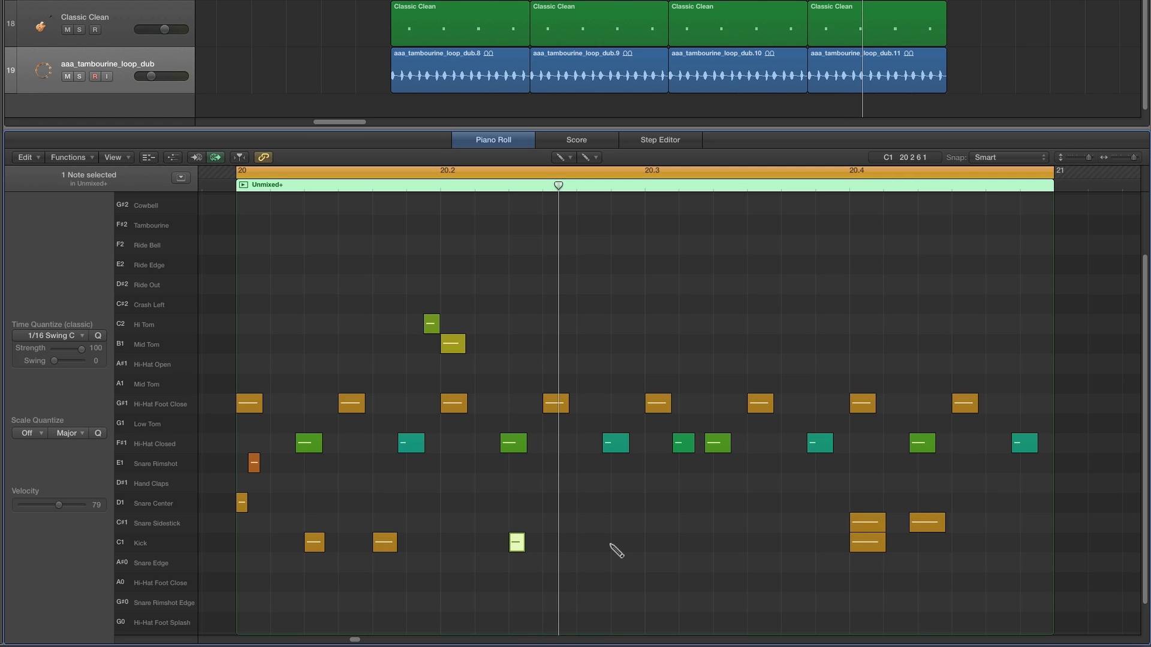
left_click(586, 545)
left_click_drag(524, 544, 601, 547)
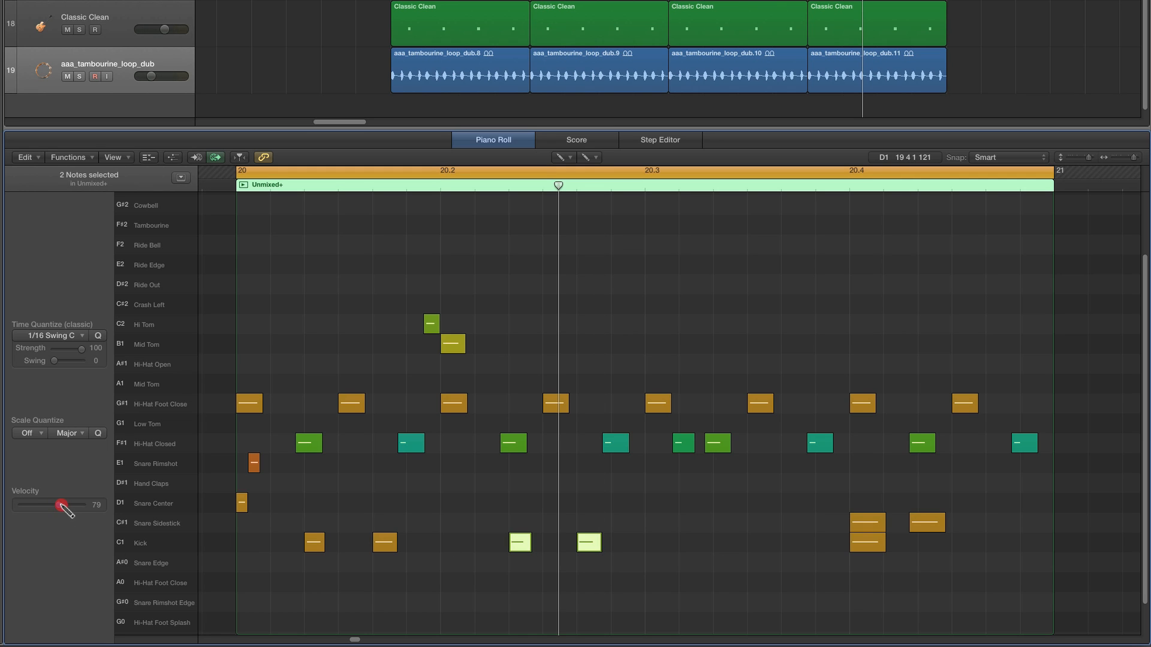
left_click_drag(62, 505, 72, 506)
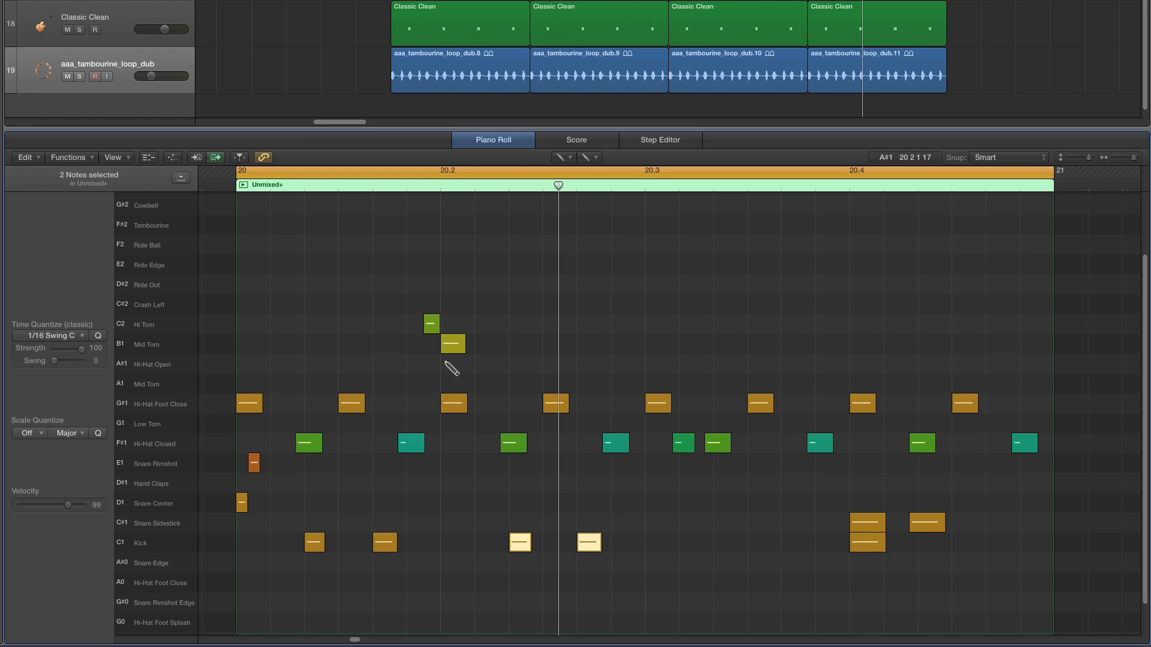
key("space")
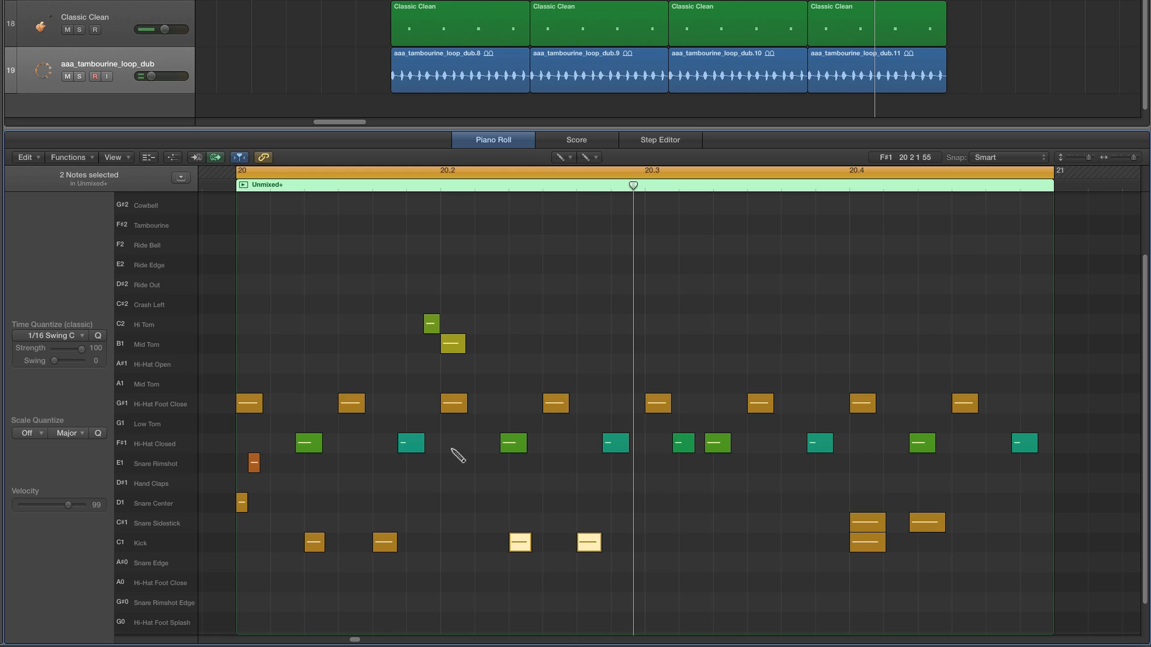
- With the Pointer tool, select the Snare Center and Snare Rimshot notes at the start of bar 20 and copy them to around beat 20.3
left_click(564, 158)
left_click(571, 172)
left_click_drag(266, 457, 242, 506)
left_click(243, 507, "ctrl+alt")
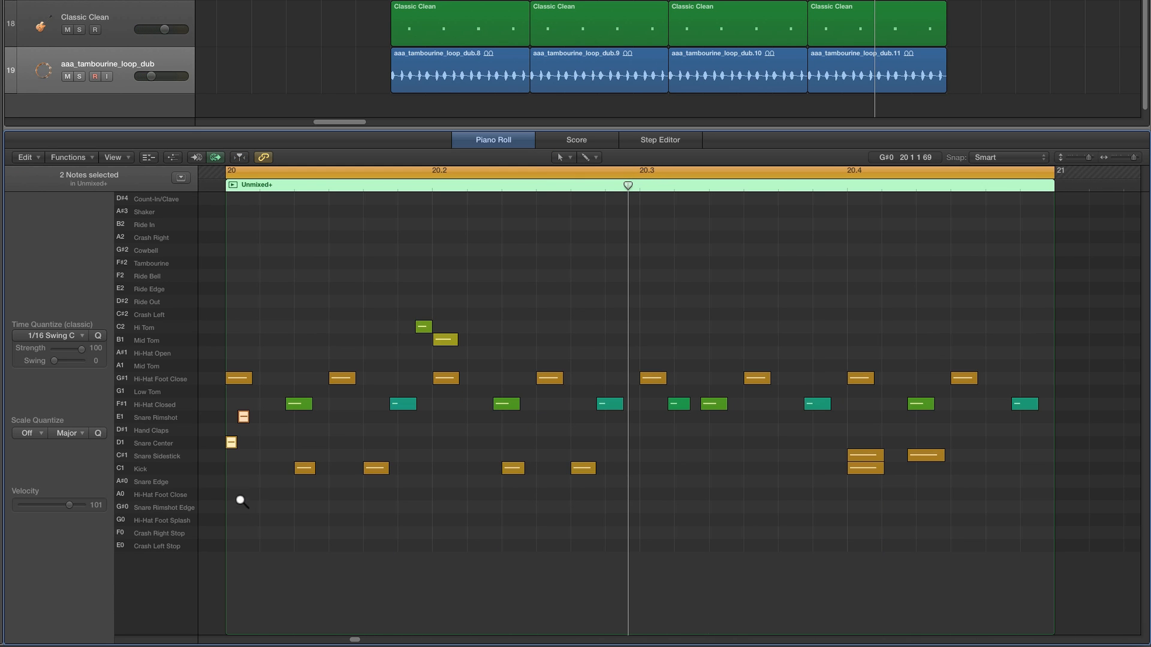
left_click_drag(232, 444, 645, 457)
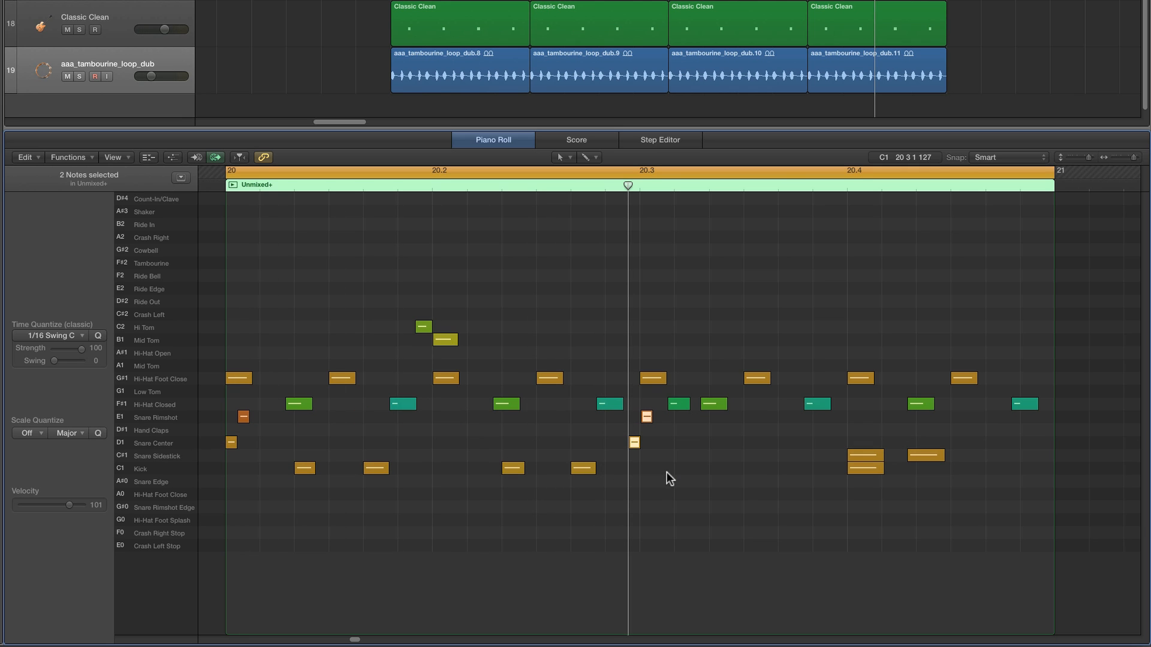
- With the Pencil tool, add Kick notes at 20.3.3 and 20.3.5 after the copied snare notes
left_click(560, 158)
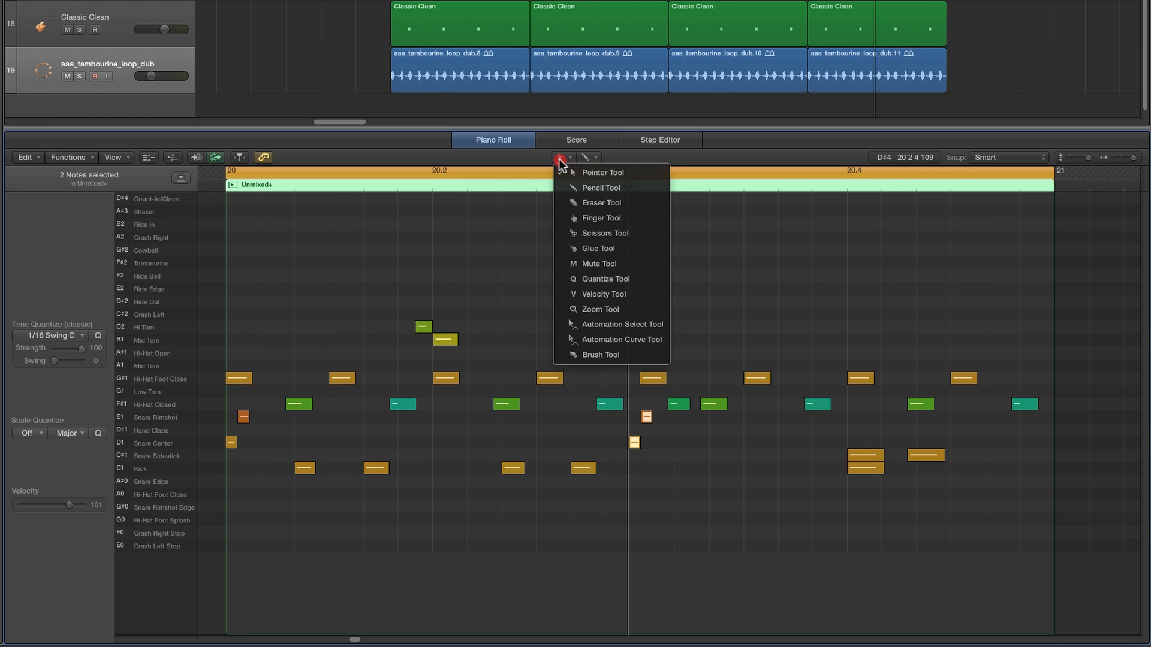
left_click(590, 187)
left_click_drag(590, 471, 591, 472)
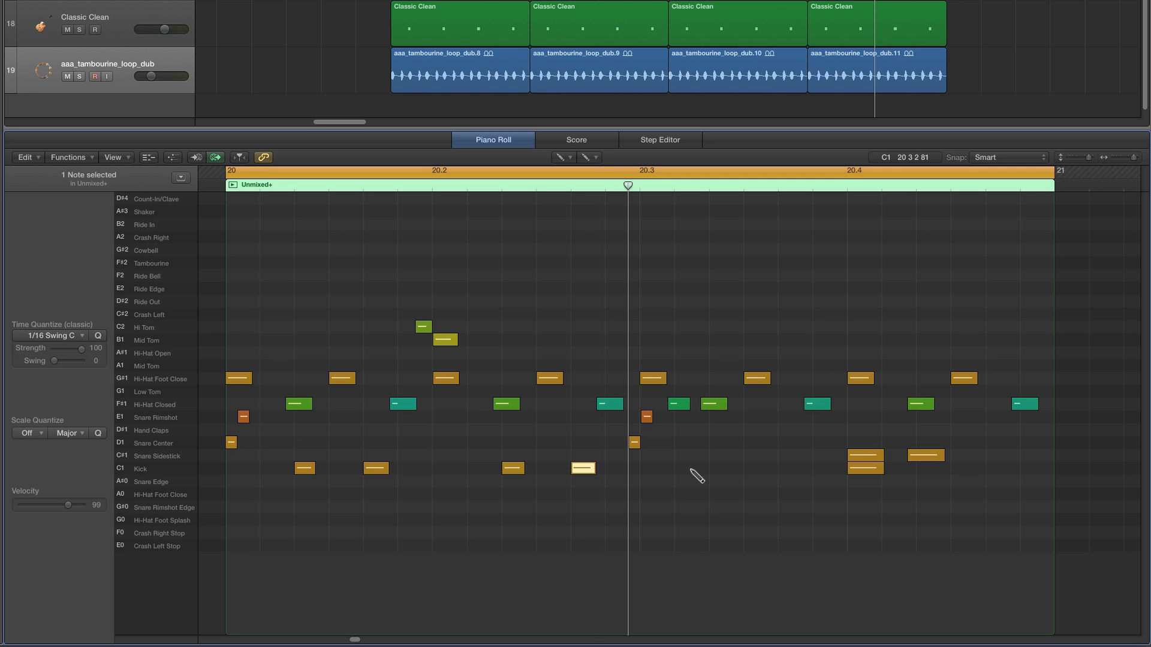
left_click(713, 468)
left_click(782, 468)
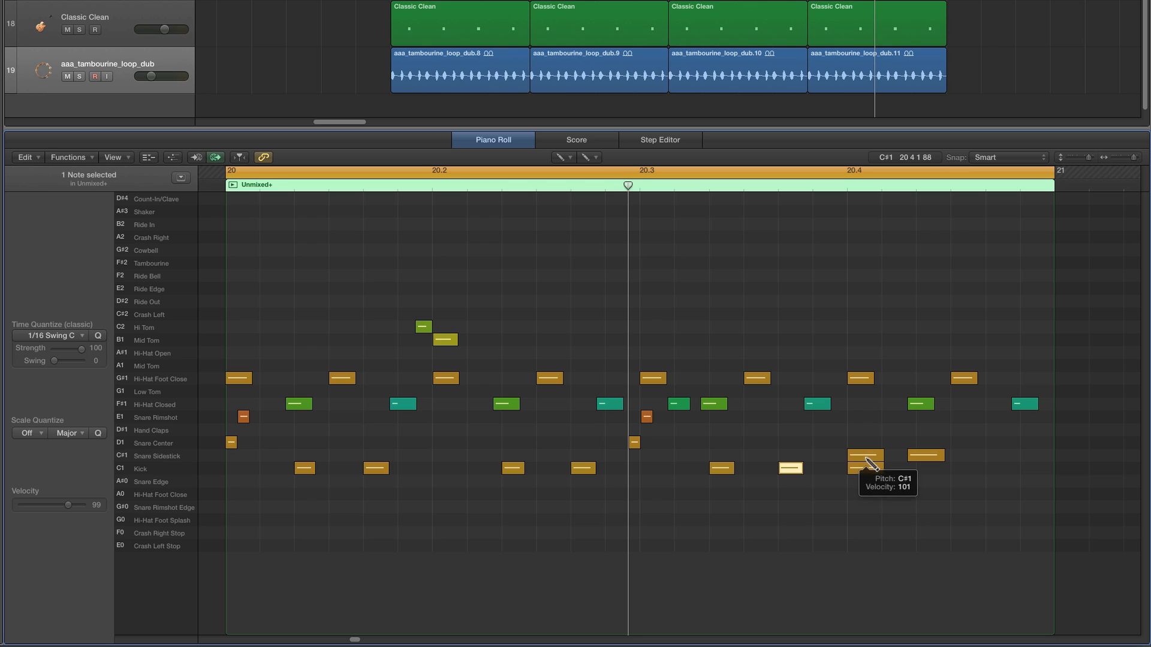
- Move the Snare Sidestick and Kick notes at 20.4 to Crash Left and Snare Rimshot, delete the remaining Sidestick note and play the loop
left_click_drag(866, 456, 861, 319)
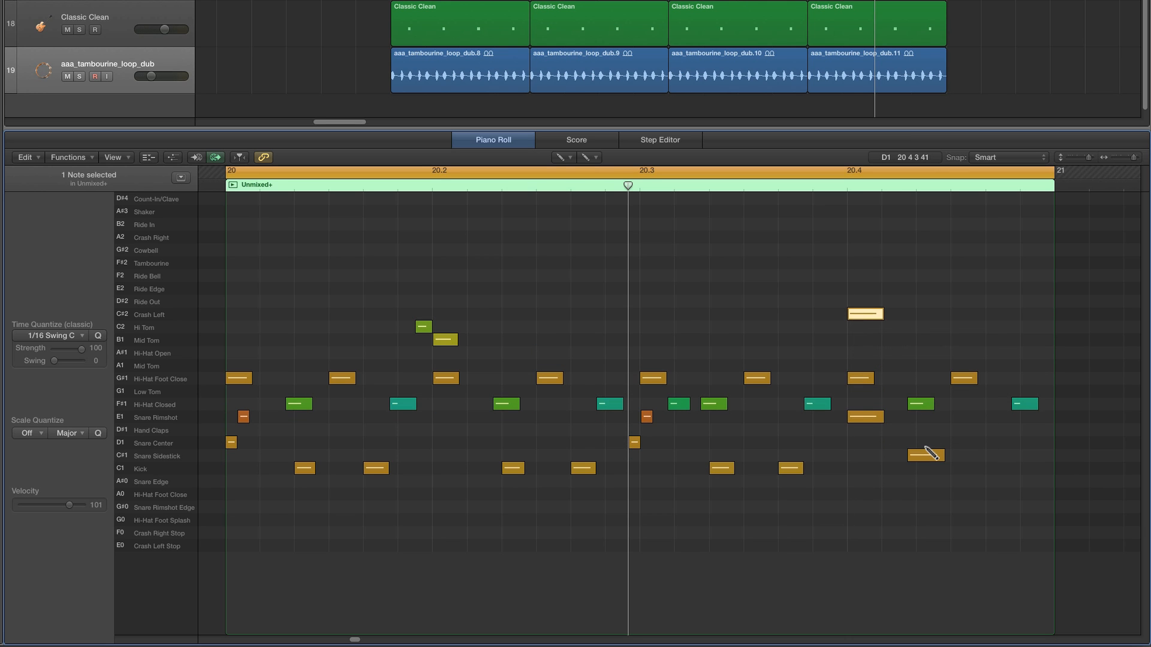
left_click(929, 457)
key("Delete")
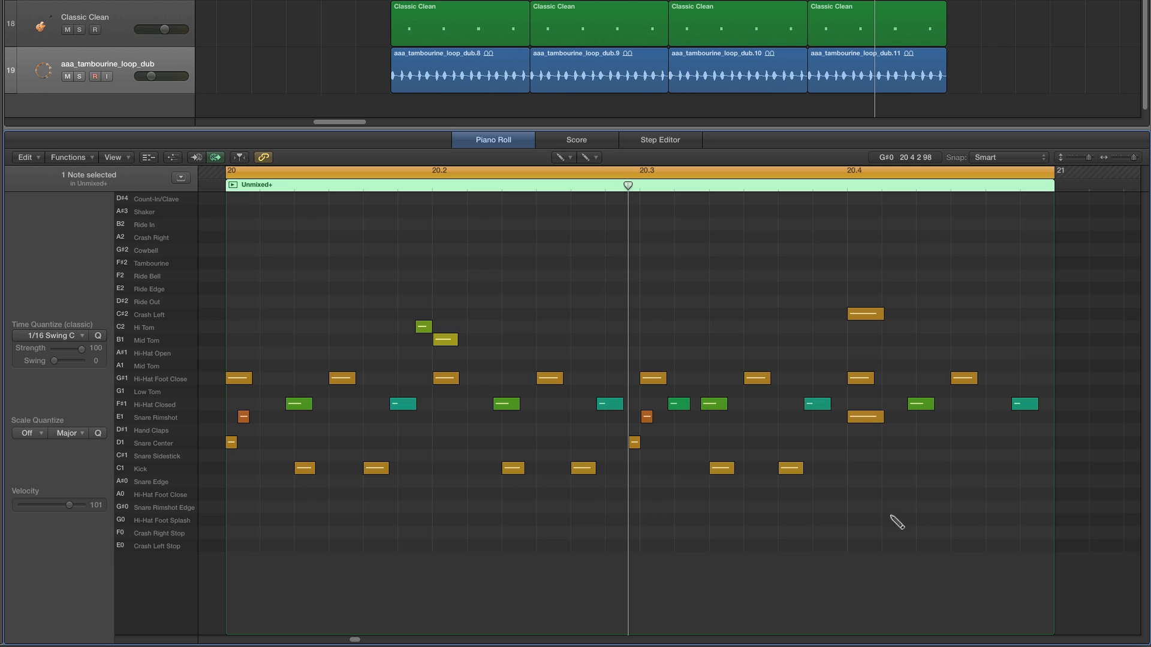
key("space")
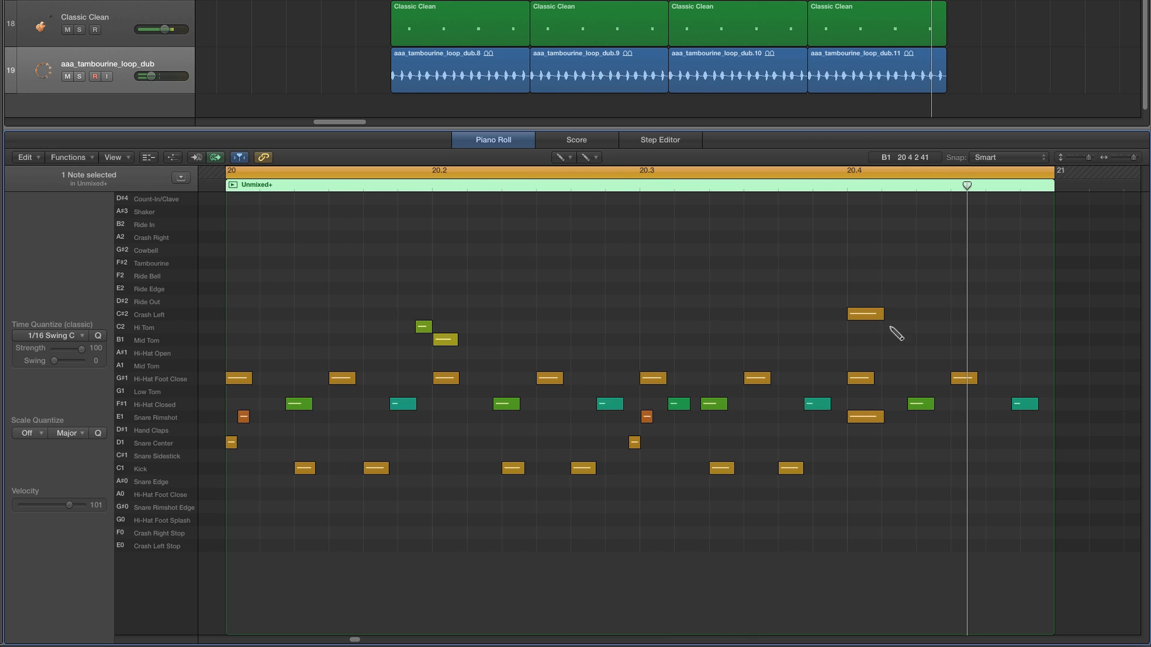
- With the Pointer tool, select all Hi-Hat Foot Close and Hi-Hat Closed notes in bar 20 and delete them
left_click(562, 157)
left_click(577, 172)
left_click_drag(1040, 367, 242, 398)
key("Delete")
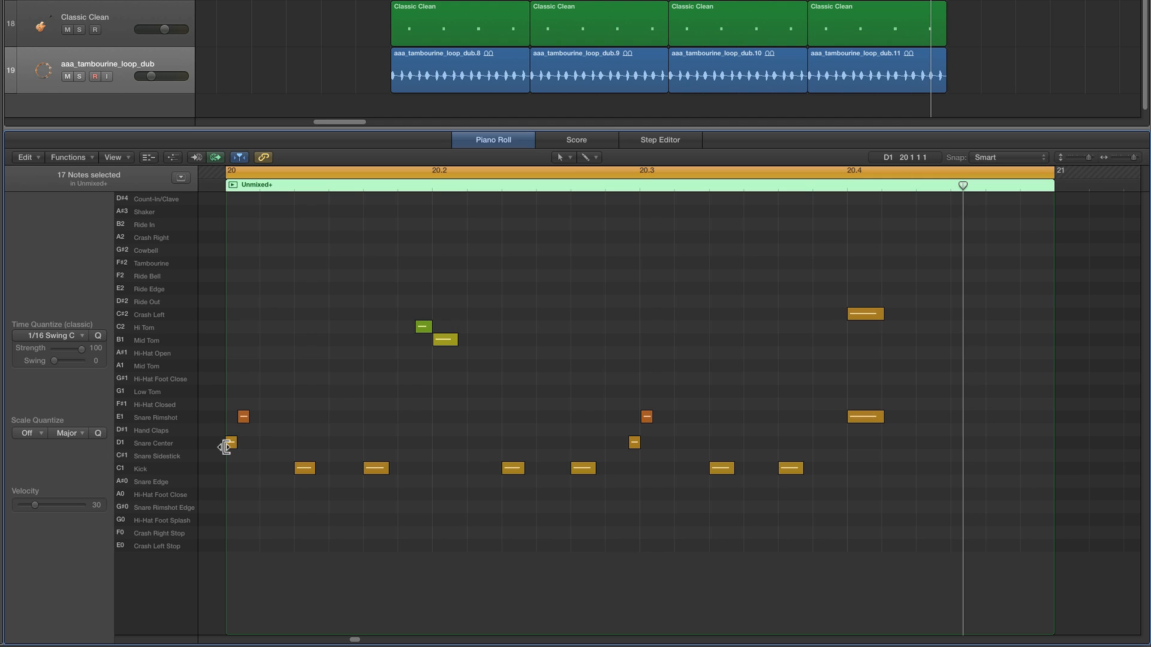
- Move the opening Snare Center and Snare Rimshot notes of bar 20 earlier so that the Rimshot falls exactly on the downbeat
left_click(242, 416)
scroll(668, 60, "left", 2)
scroll(668, 389, "left", 5)
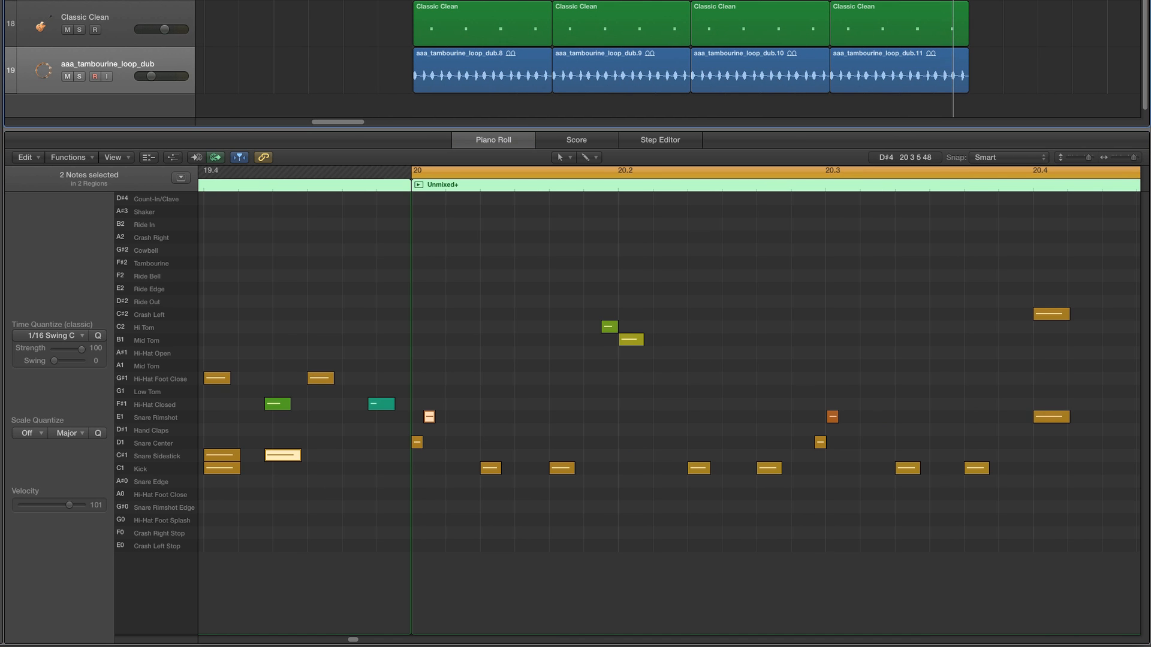
scroll(485, 376, "left", 3)
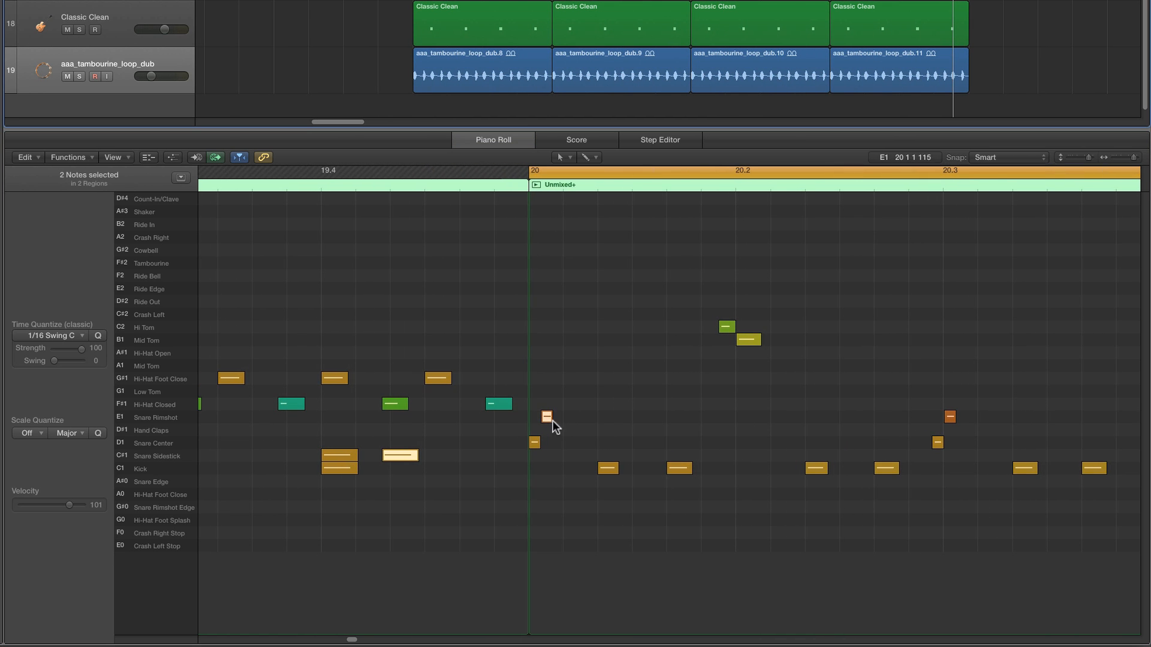
left_click_drag(563, 412, 534, 419)
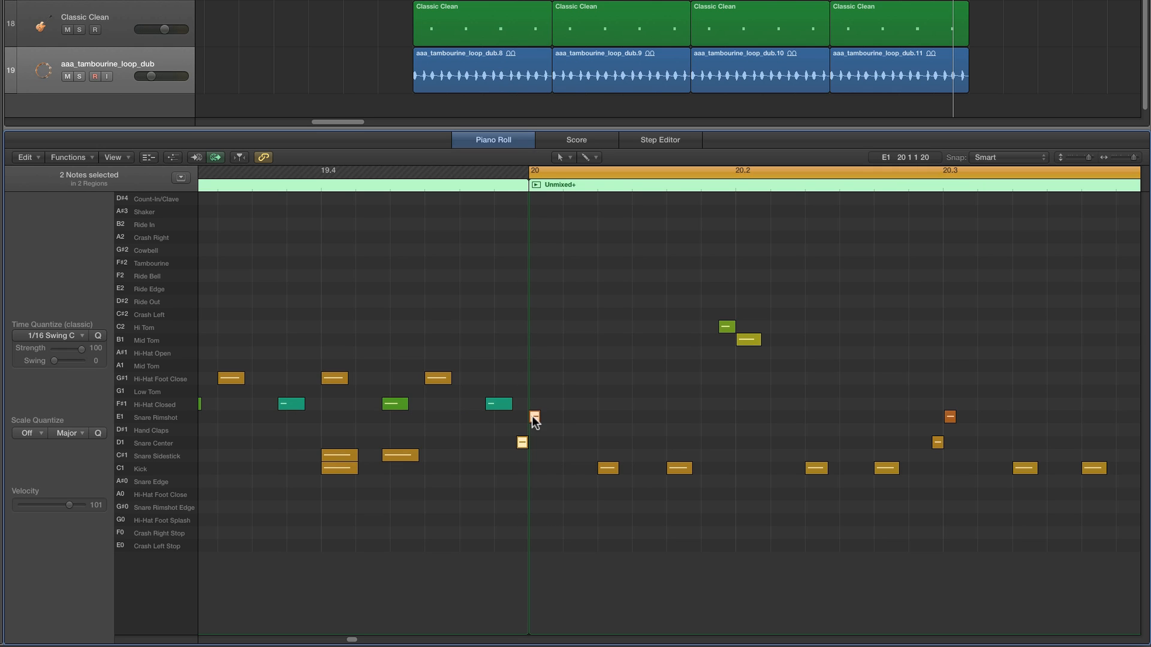
- Delete the last Hi-Hat Closed note of bar 19 and move the last Hi-Hat Foot Close note up to Hi-Hat Open
left_click(505, 405)
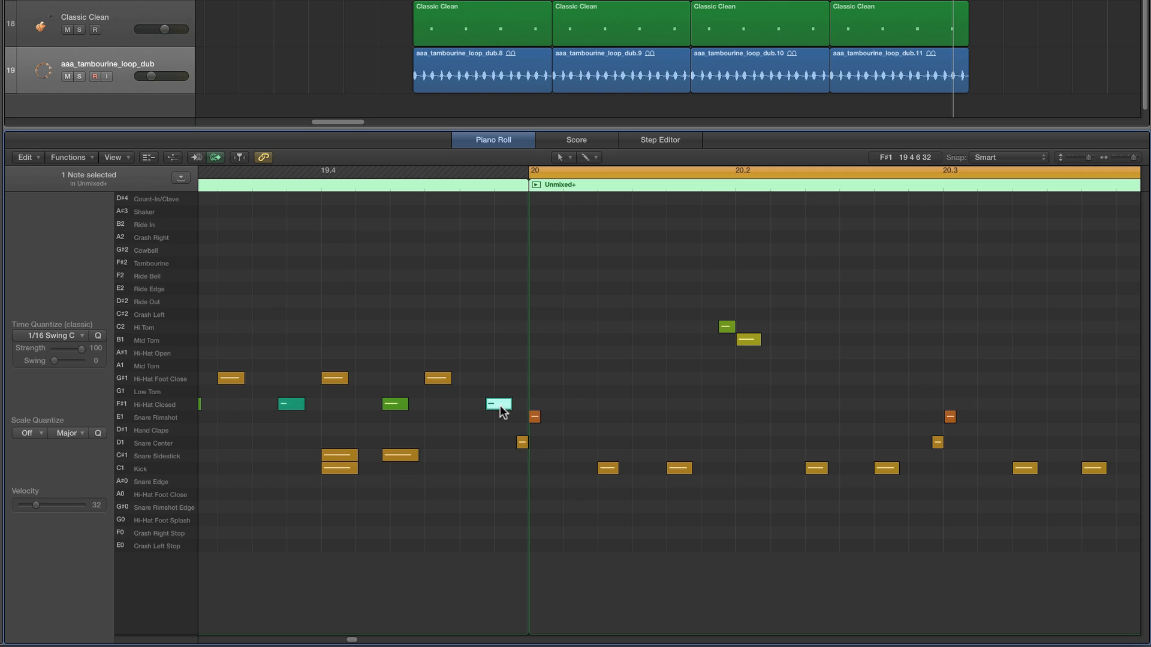
key("Delete")
left_click_drag(442, 380, 441, 354)
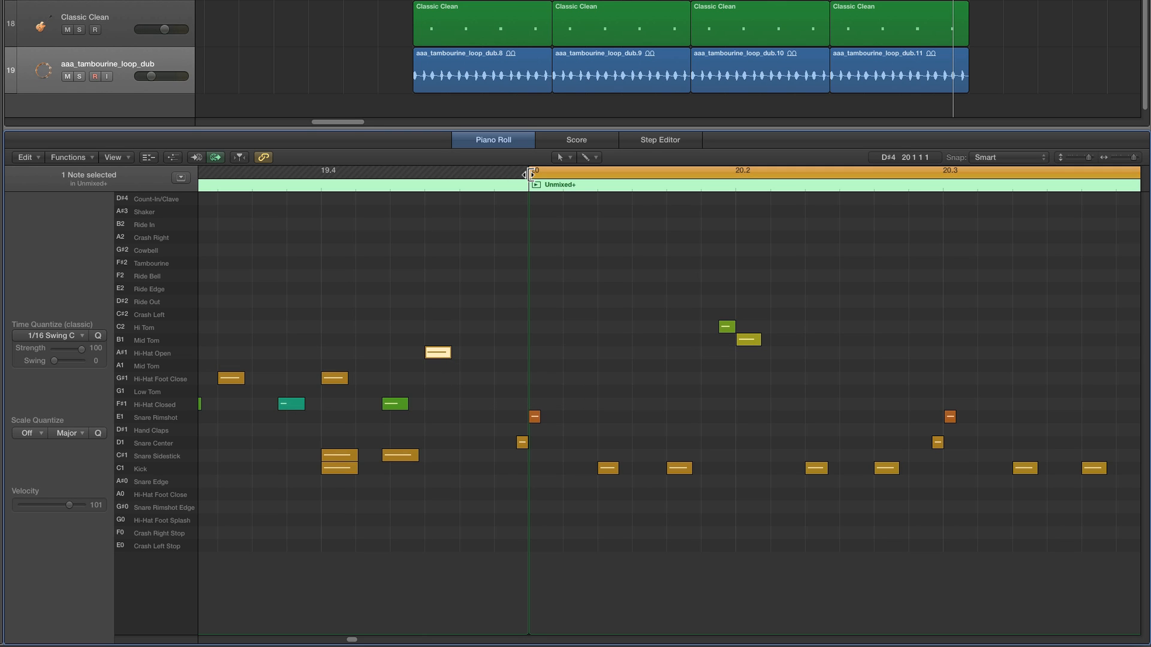
- Extend the start of the cycle range back to 19.3 and play the transition into the fill
left_click_drag(528, 175, 280, 174)
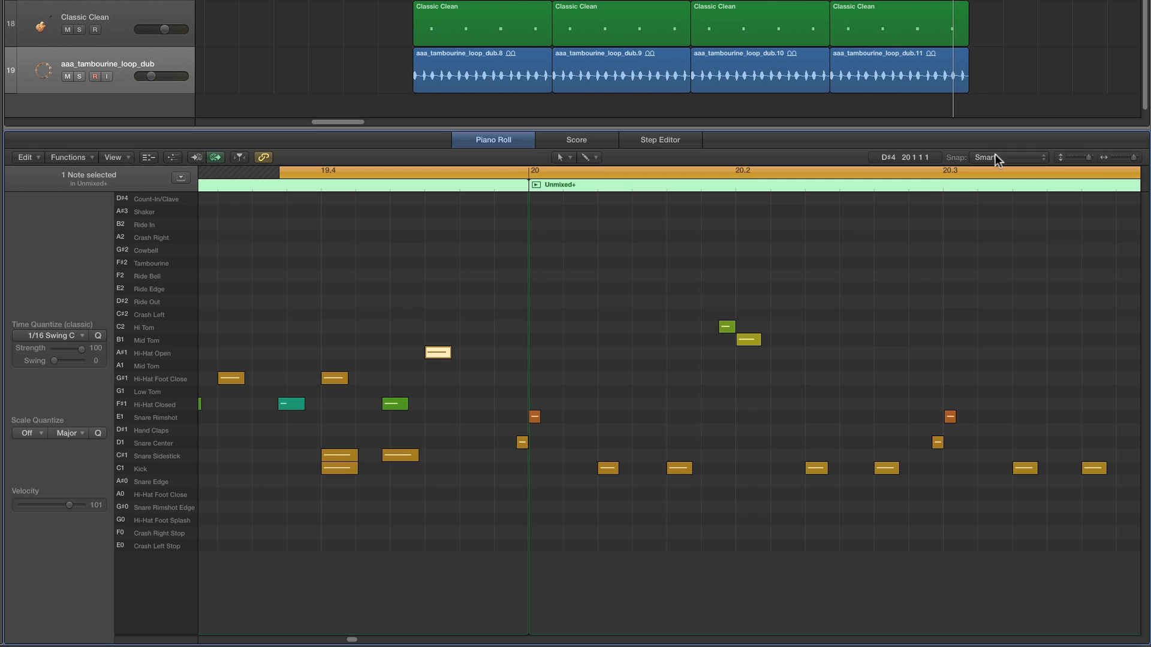
left_click(1114, 160)
left_click(1119, 162)
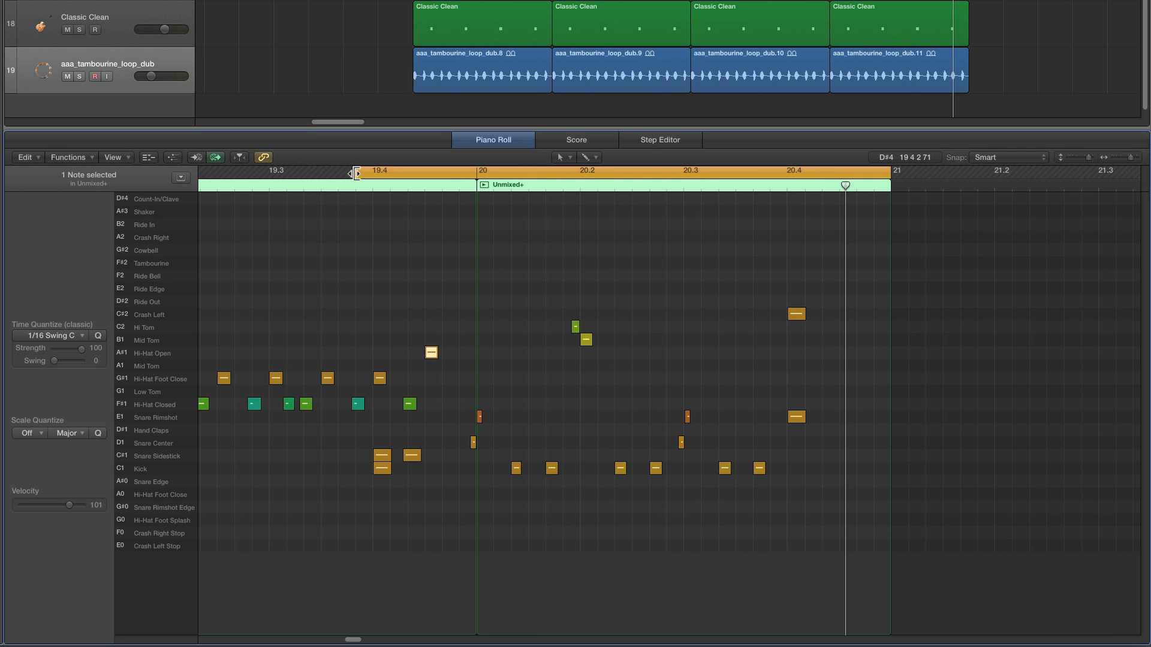
left_click_drag(356, 174, 269, 174)
key("space")
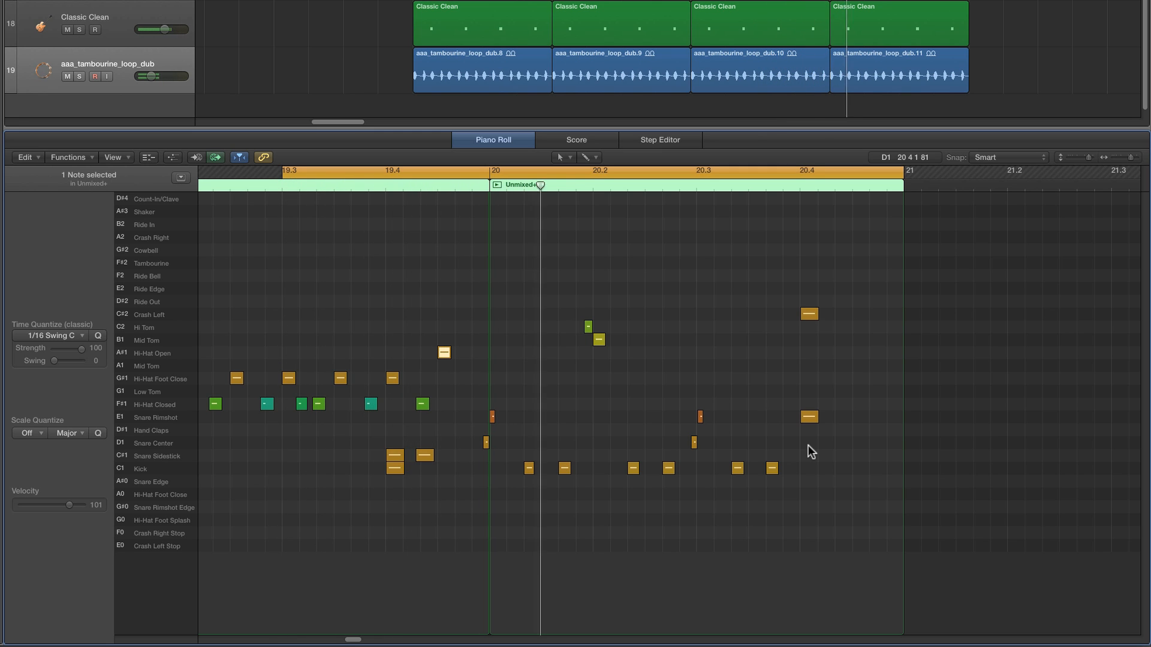
- Add a second Snare Center note just before bar 20, set the velocity of one of the pair to 81 and play the loop
left_click(1137, 158)
left_click(592, 443)
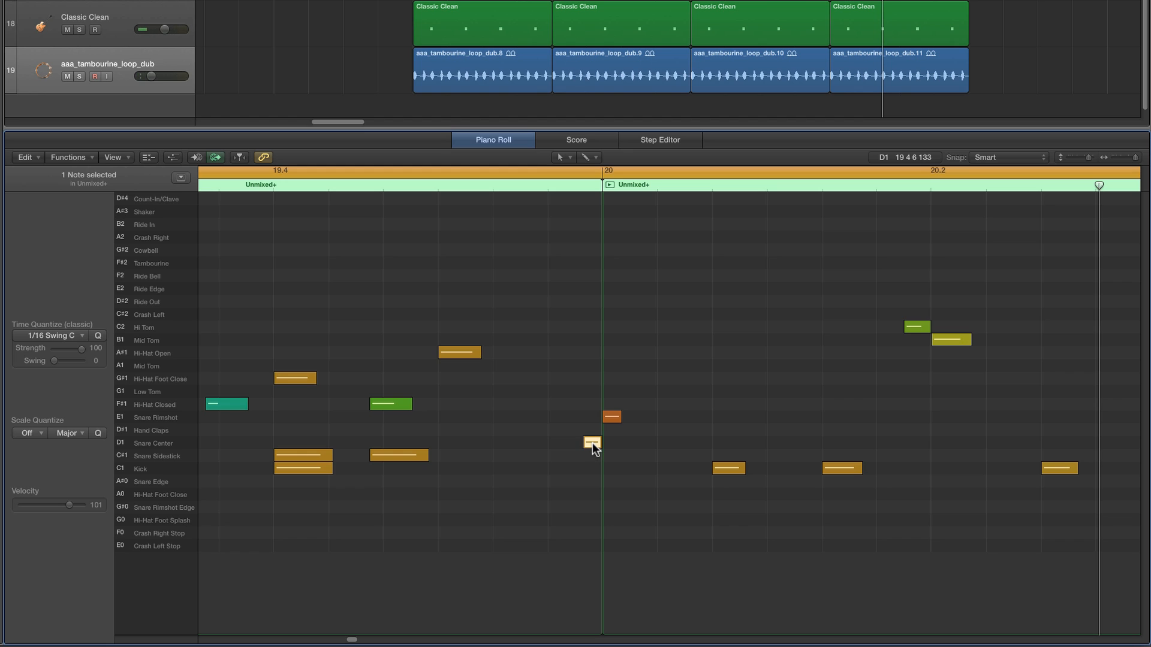
left_click_drag(592, 442, 599, 470)
left_click(565, 158)
left_click(588, 294)
key("space")
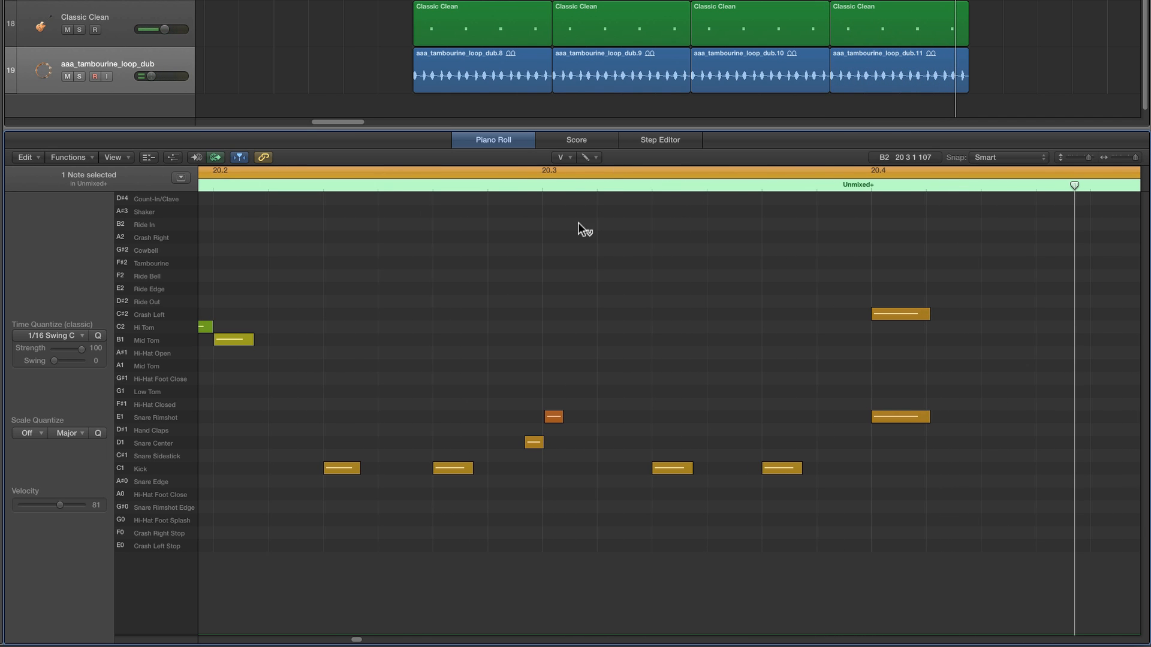
- Switch back to the Pointer tool and slightly adjust the Snare Rimshot note near 20.3
left_click(560, 157)
left_click(602, 173)
left_click_drag(555, 418, 550, 418)
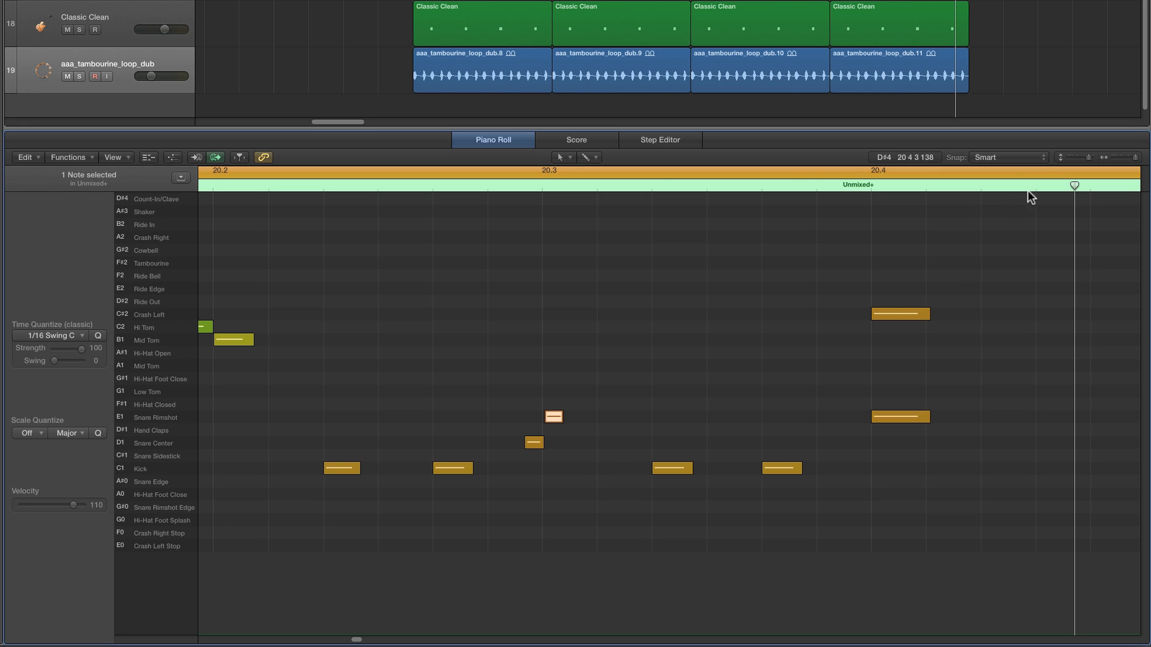
- Extend the cycle range to cover bars 19 and 20 and play the whole drum fill
left_click(1118, 158)
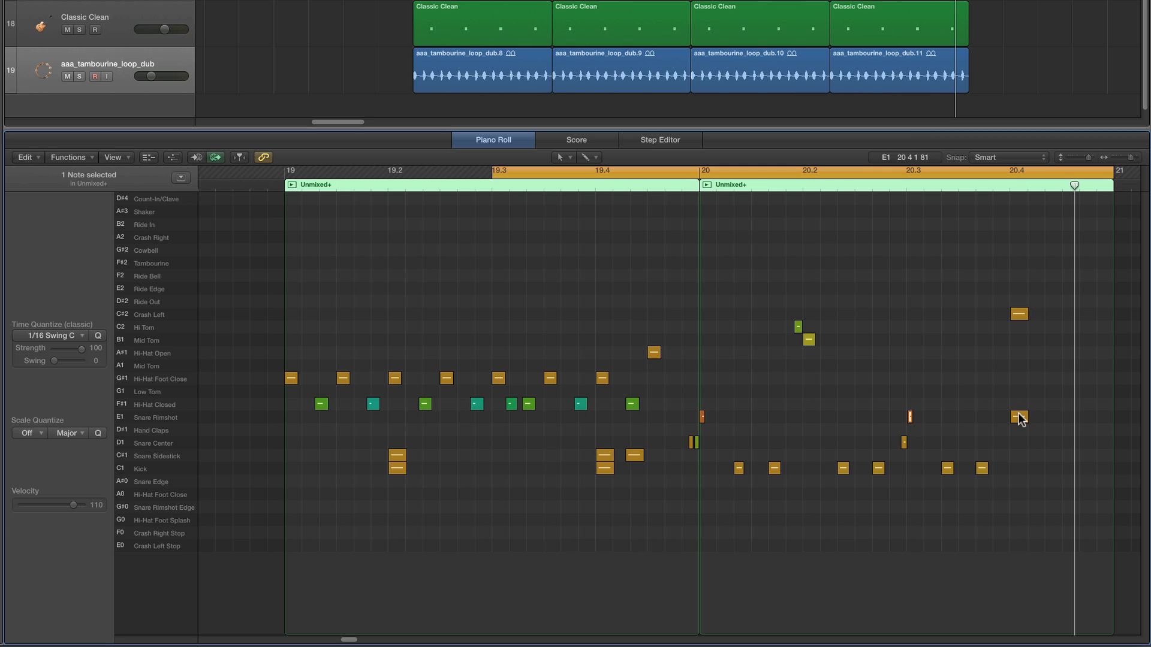
left_click_drag(760, 0, 690, 0)
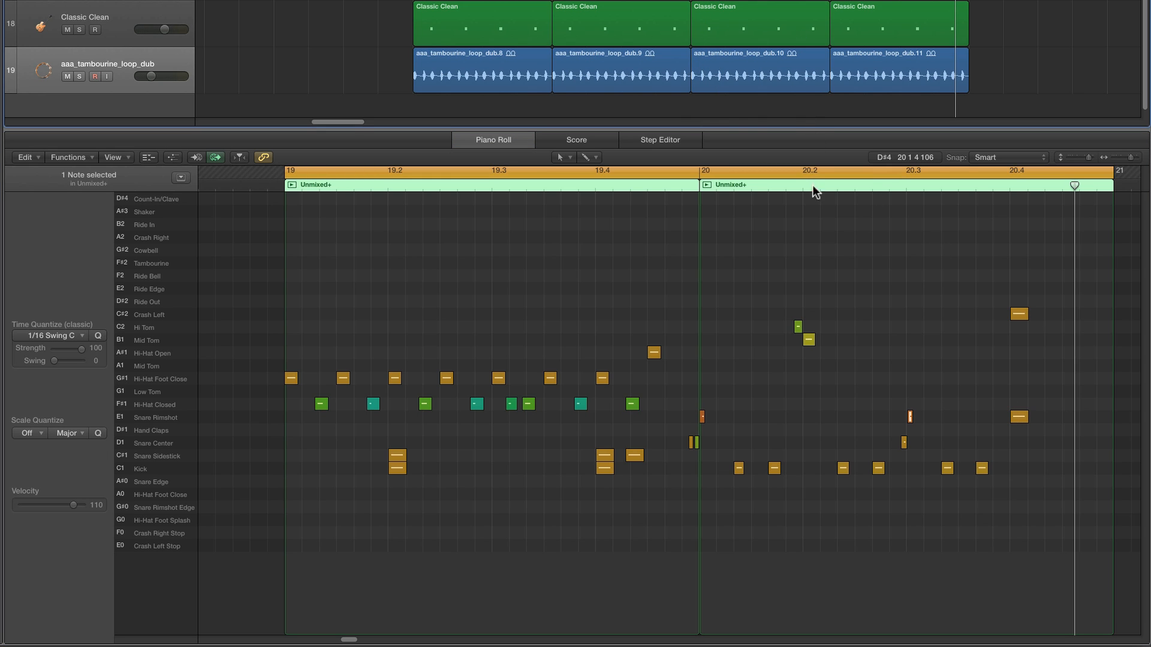
key("space")
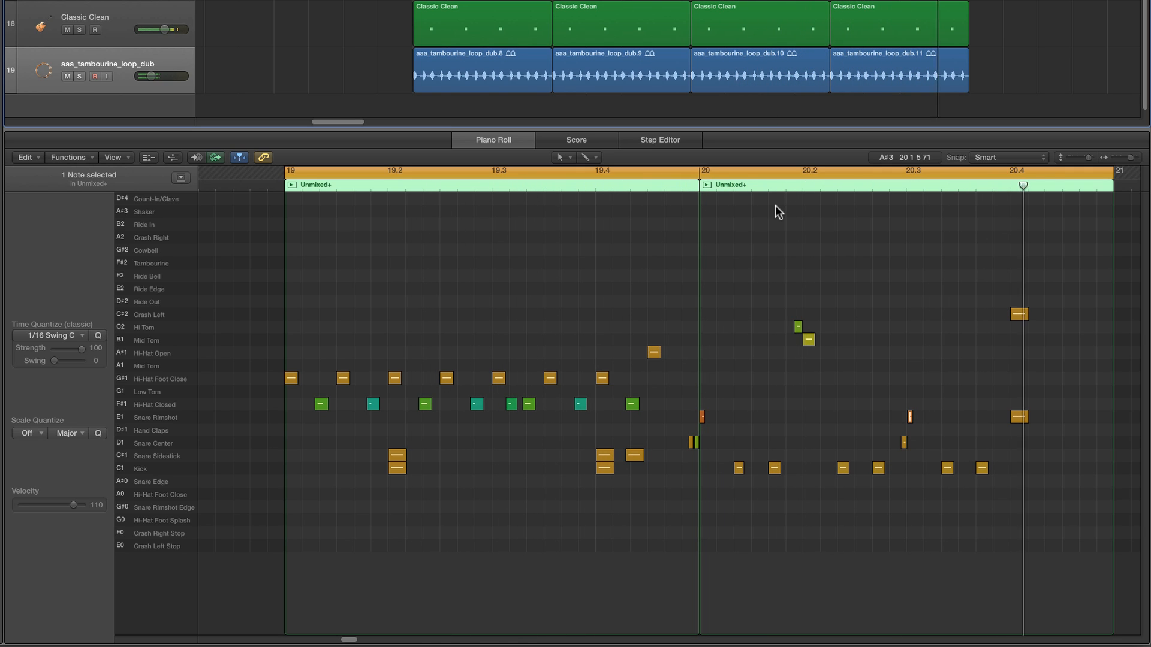
key("space")
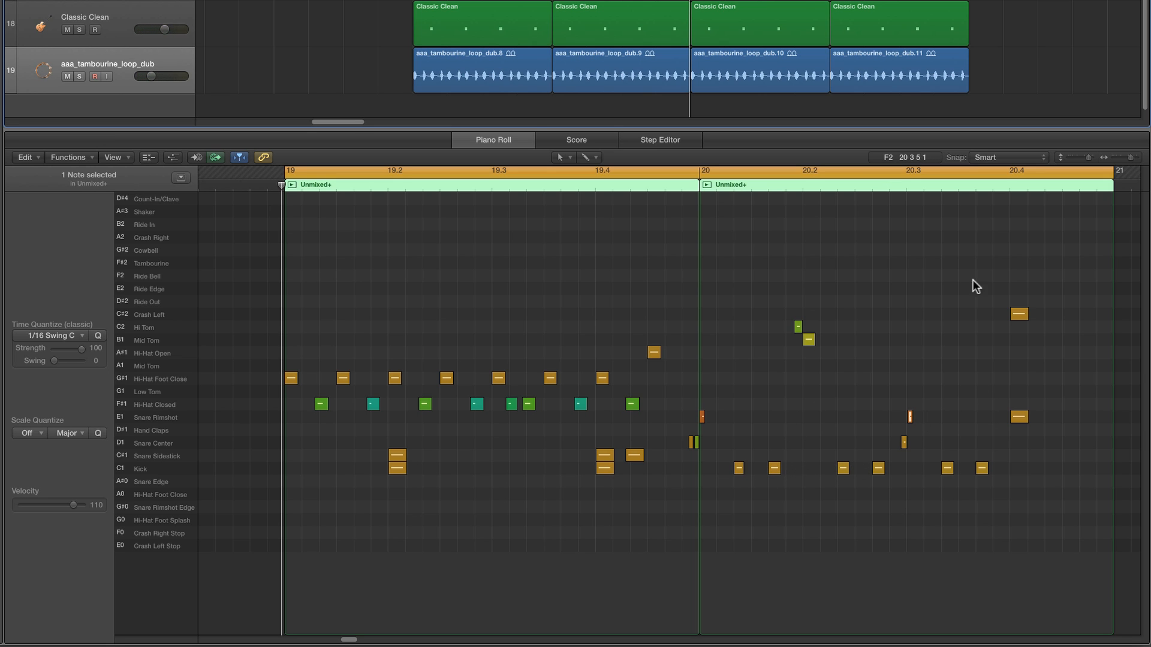
- Open the Subby Bass region of bar 20 for editing and set the cycle range to bar 20 only
left_click(912, 23)
scroll(812, 506, "right", 2)
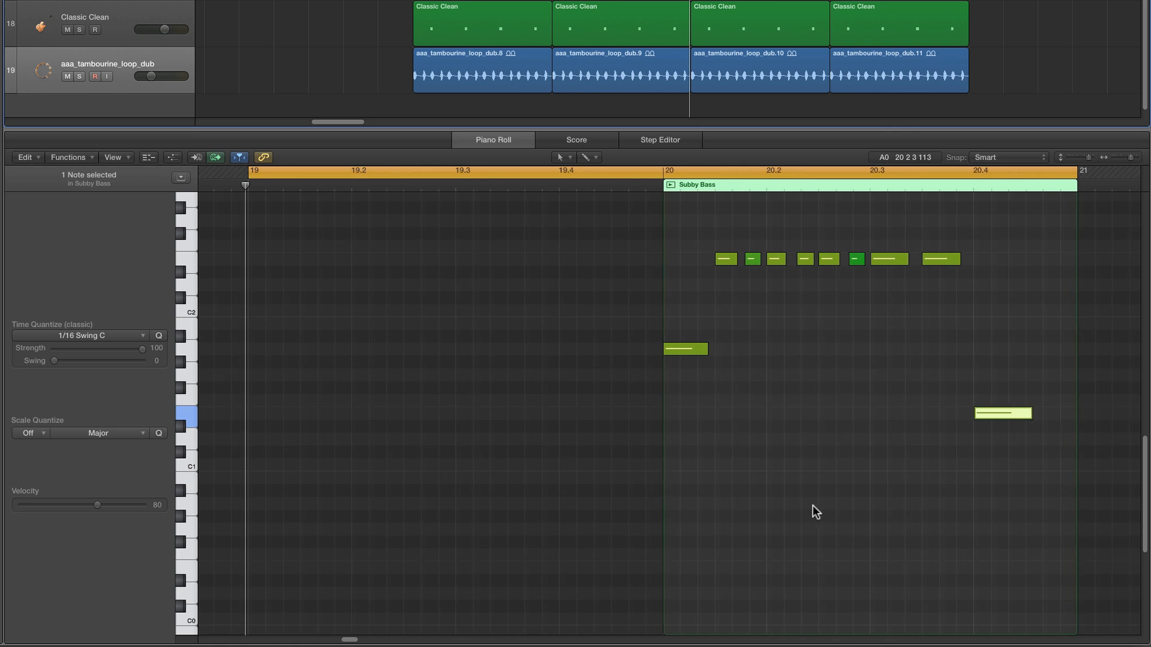
scroll(791, 480, "up", 2)
left_click(1139, 158)
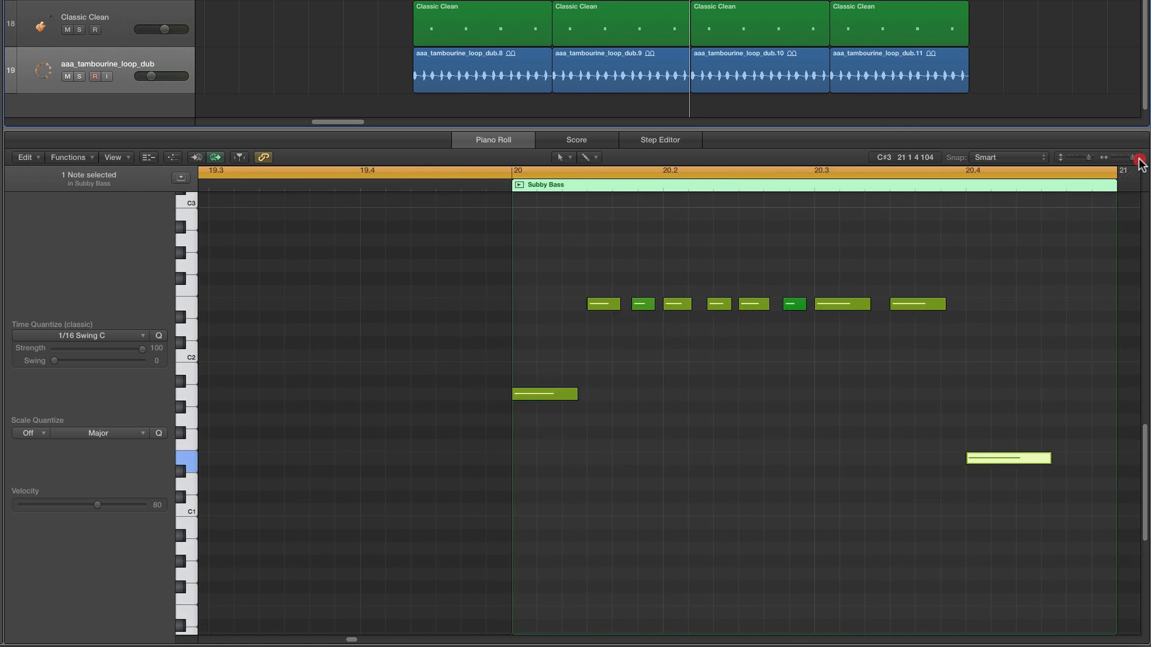
left_click(1140, 158)
scroll(839, 200, "right", 2)
left_click(307, 173)
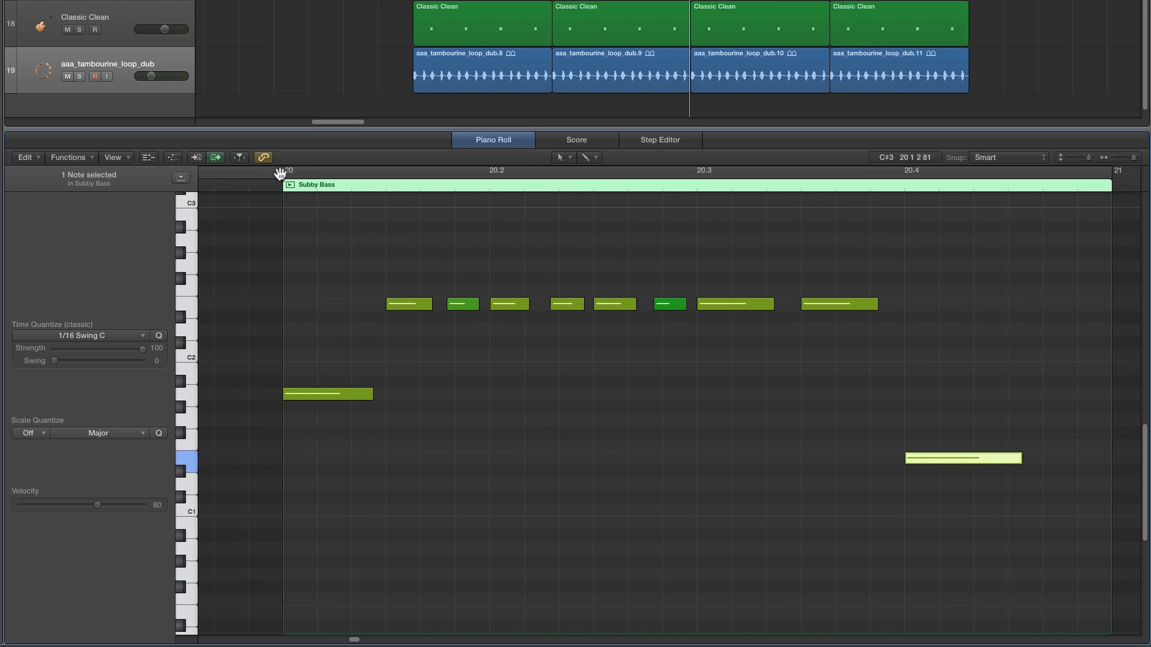
left_click(308, 172)
left_click_drag(308, 172, 1103, 212)
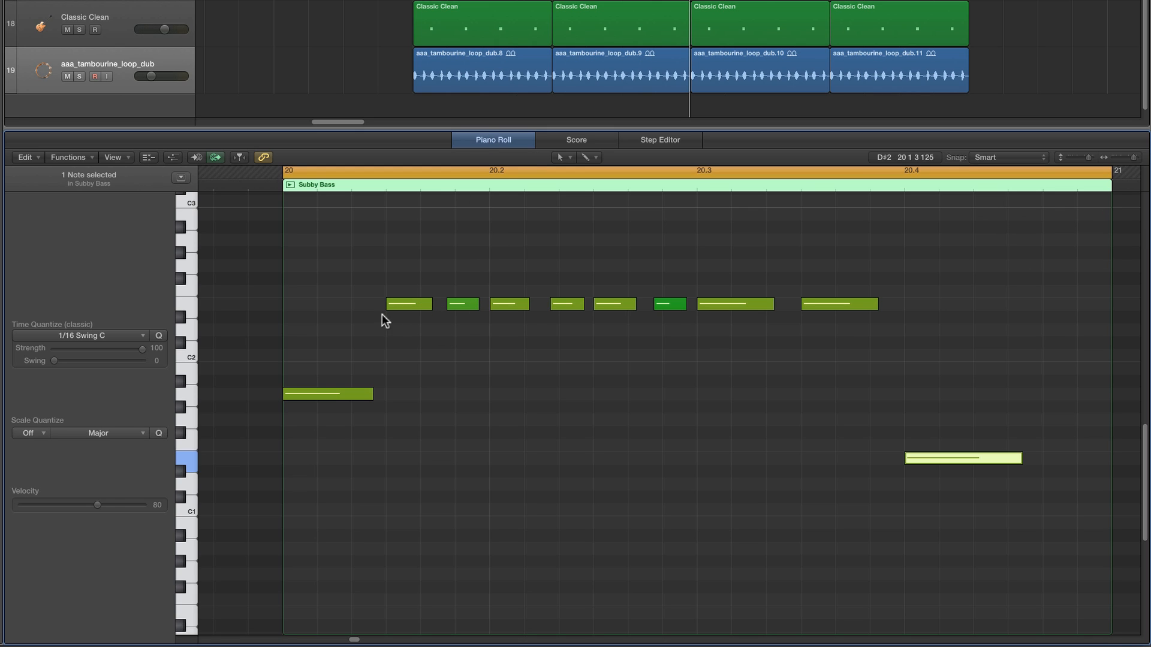
- Move the first two E2 bass notes to 20.1.3 and 20.1.5, shorten the opening A1 note to end before them and play the loop
left_click_drag(400, 304, 428, 306)
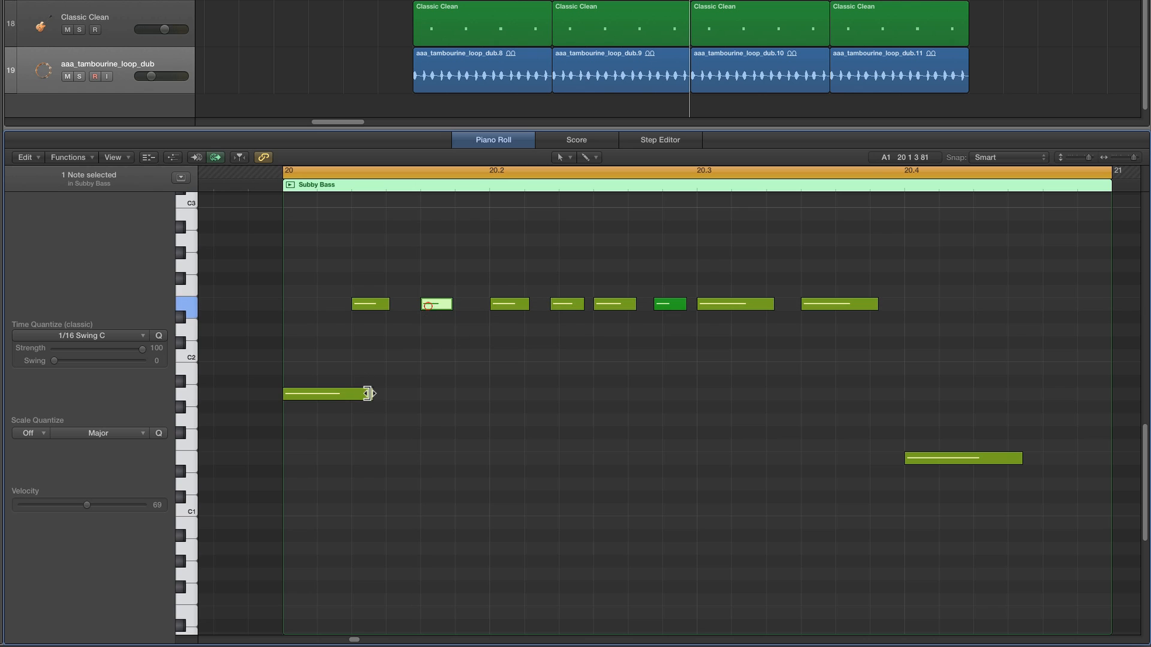
left_click_drag(370, 394, 346, 393)
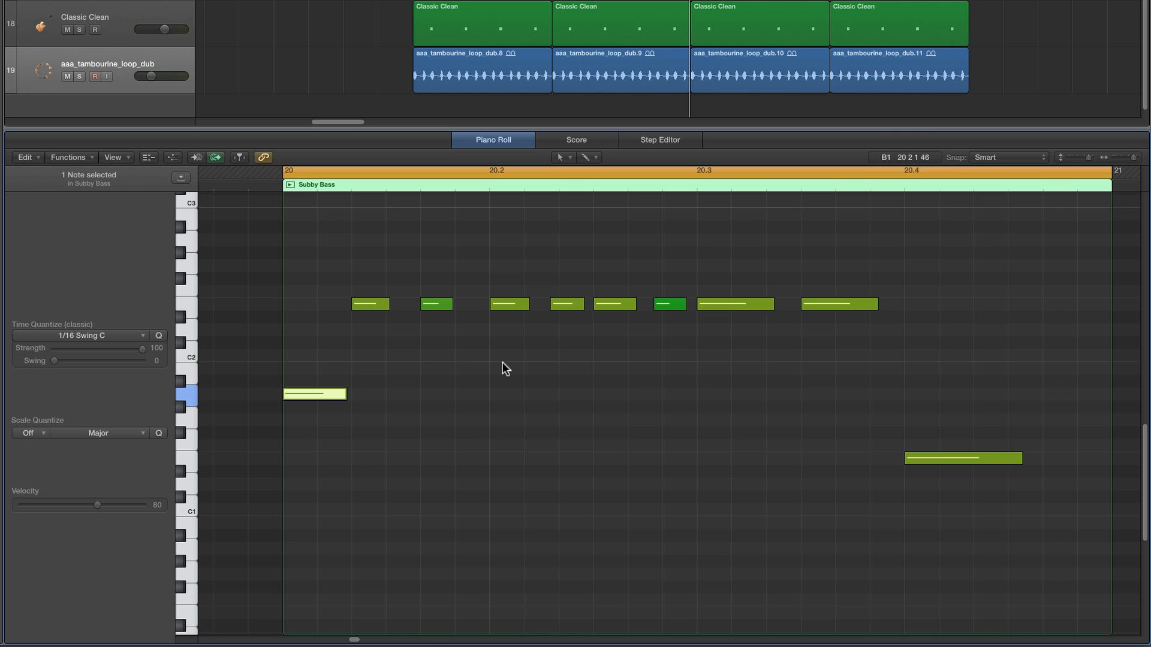
key("space")
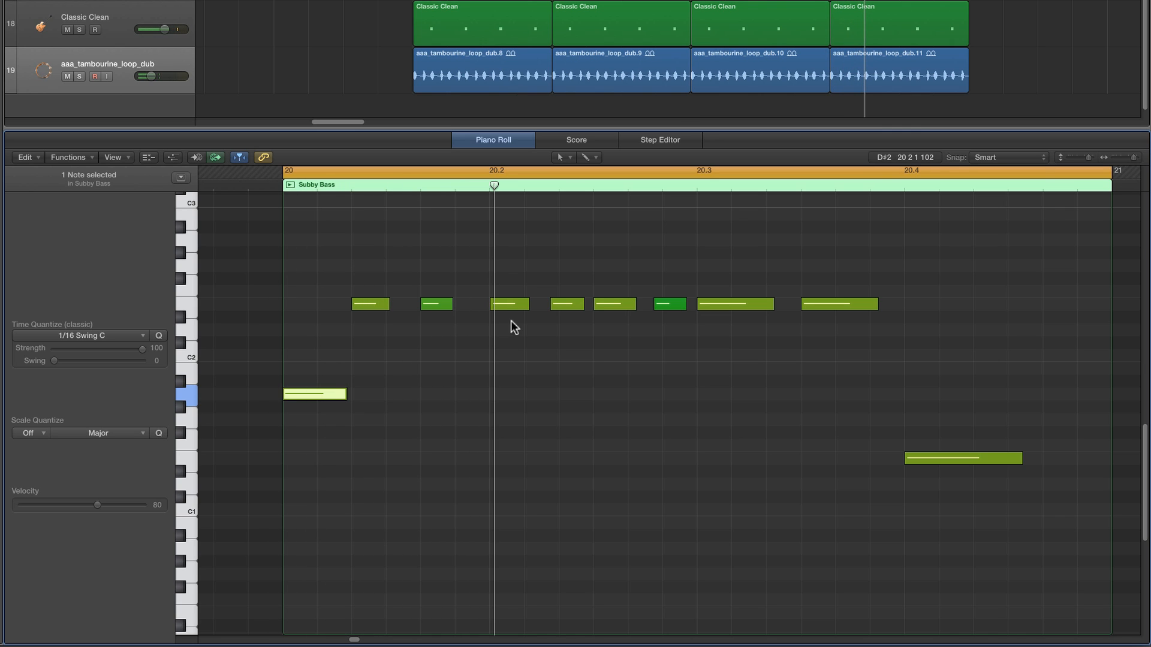
- Raise the bass note at 20.2 to A2, move the following E2 notes to 20.2.3 and 20.2.5, and delete the quieter E2 before 20.3
left_click_drag(511, 304, 510, 239)
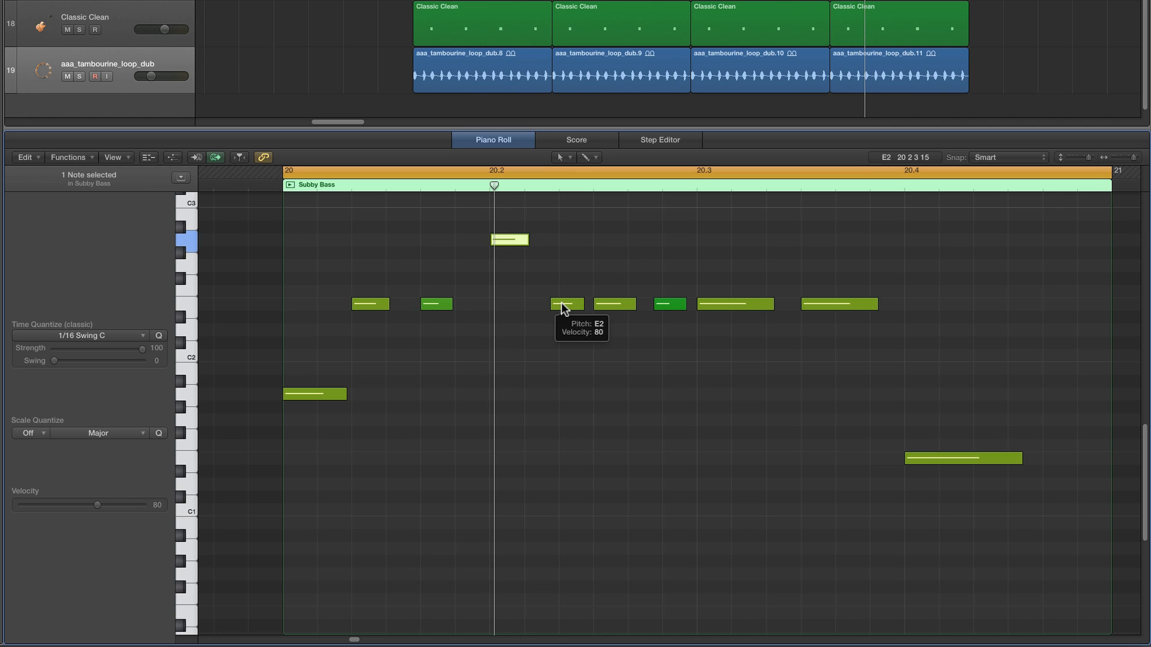
left_click_drag(561, 302, 574, 306)
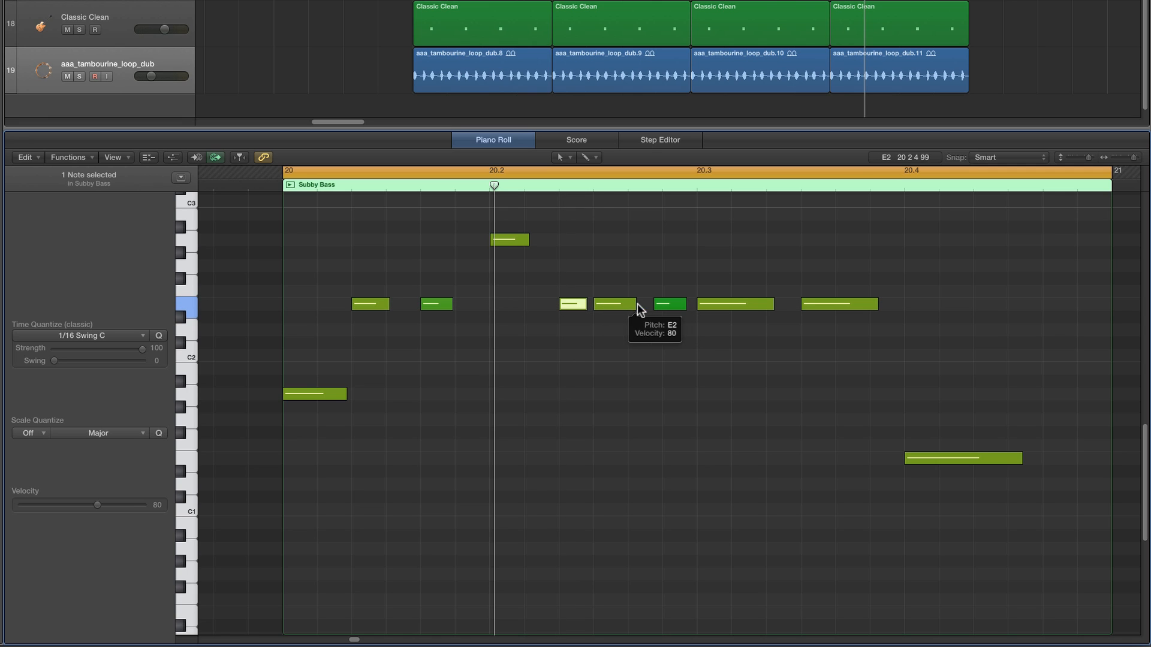
left_click_drag(634, 305, 667, 305)
left_click(662, 304)
key("Delete")
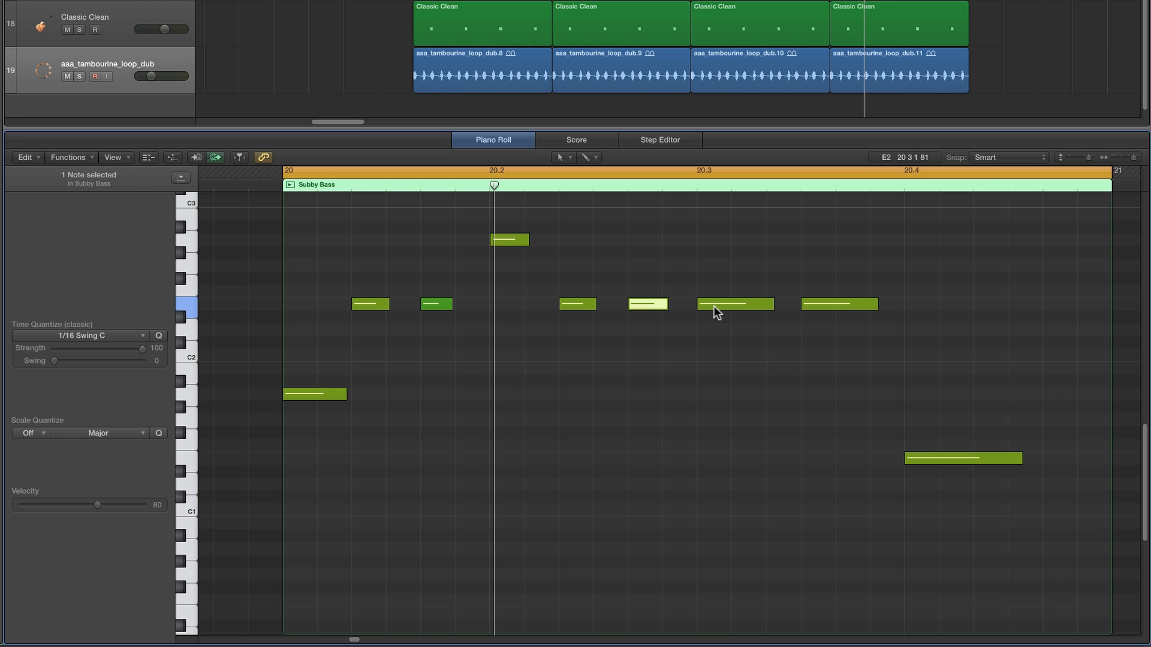
- Lower the bass note at 20.3 to A1 and shorten it, place short E2 notes at 20.3.3 and 20.3.5, and play the loop
left_click_drag(714, 306, 714, 393)
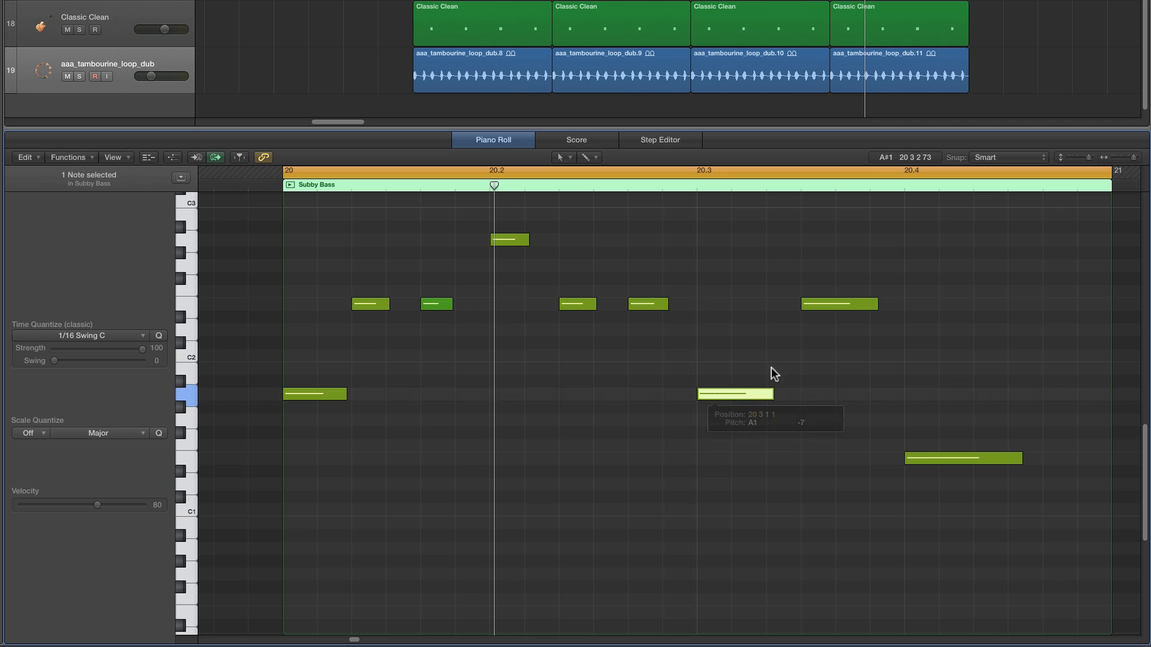
left_click_drag(873, 306, 849, 306)
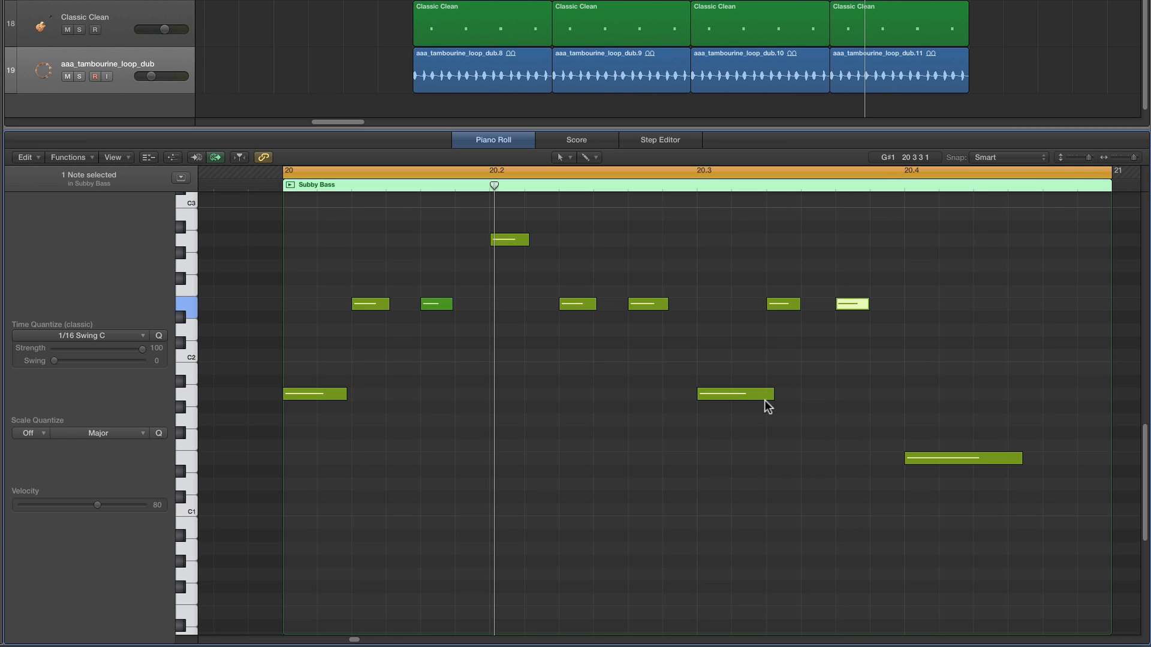
left_click_drag(765, 399, 761, 401)
key("space")
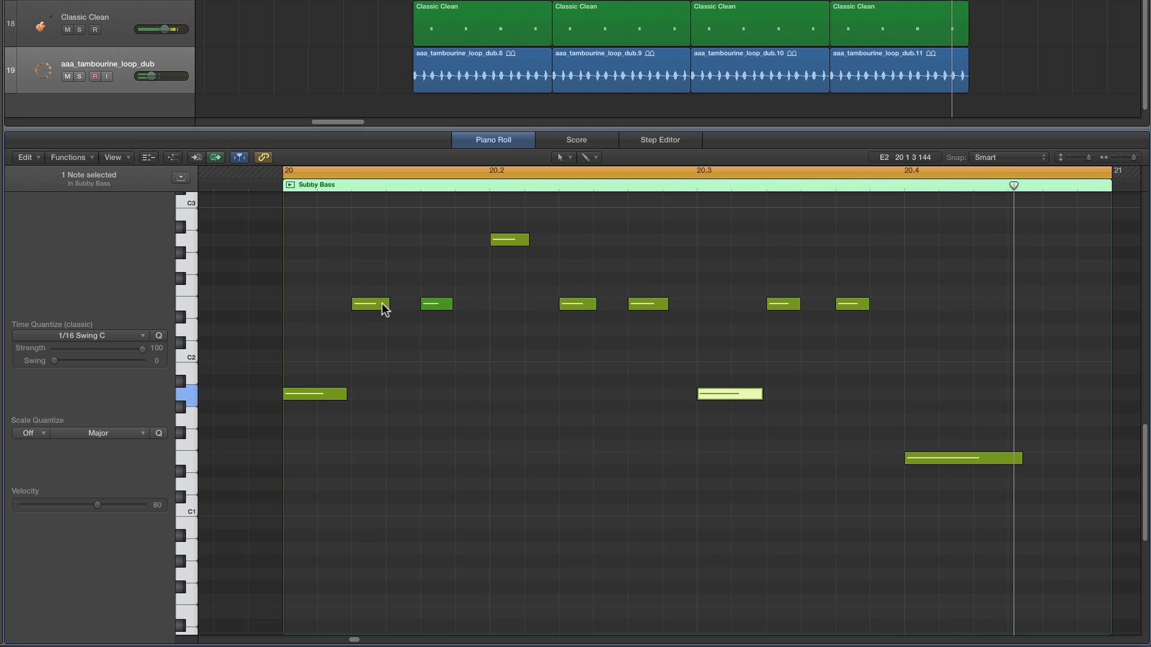
- Slightly lengthen the short E2 bass notes and the A2 note in bar 20 and play the loop
left_click_drag(366, 281, 471, 308)
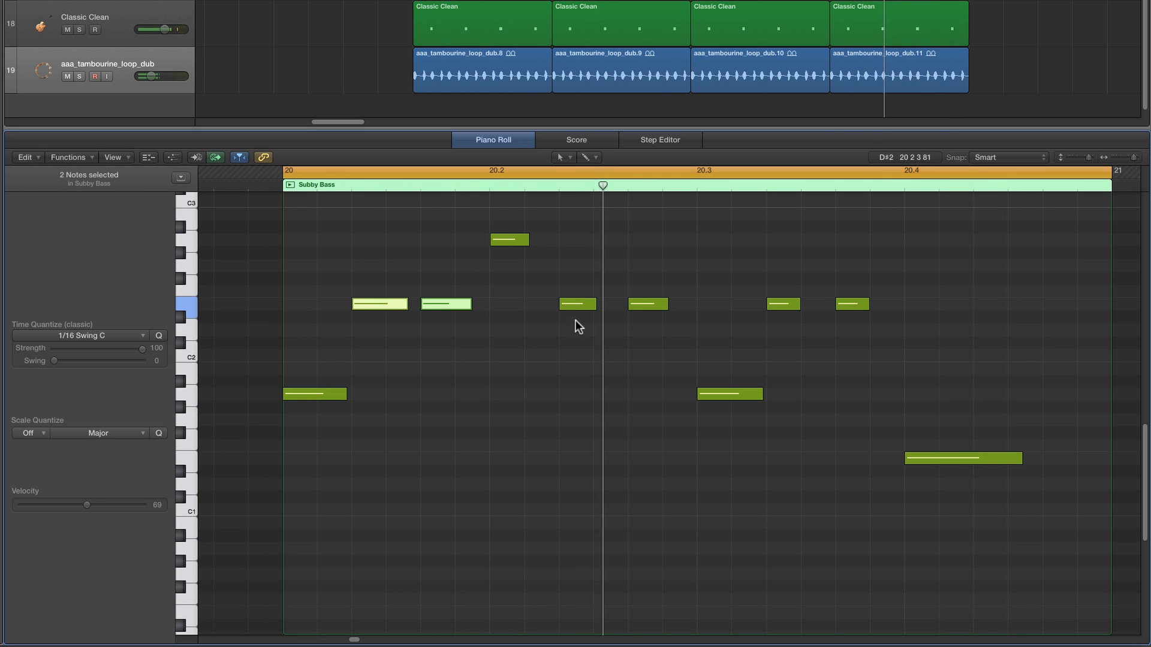
left_click_drag(408, 304, 400, 305)
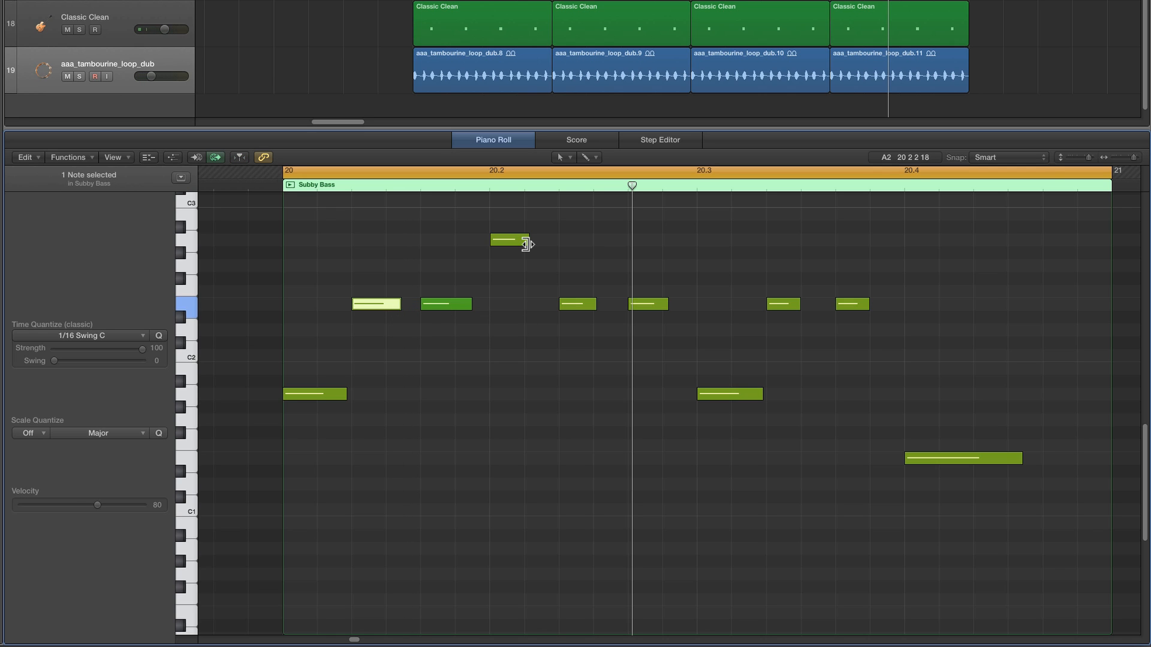
left_click_drag(528, 240, 532, 240)
left_click_drag(590, 308, 676, 307)
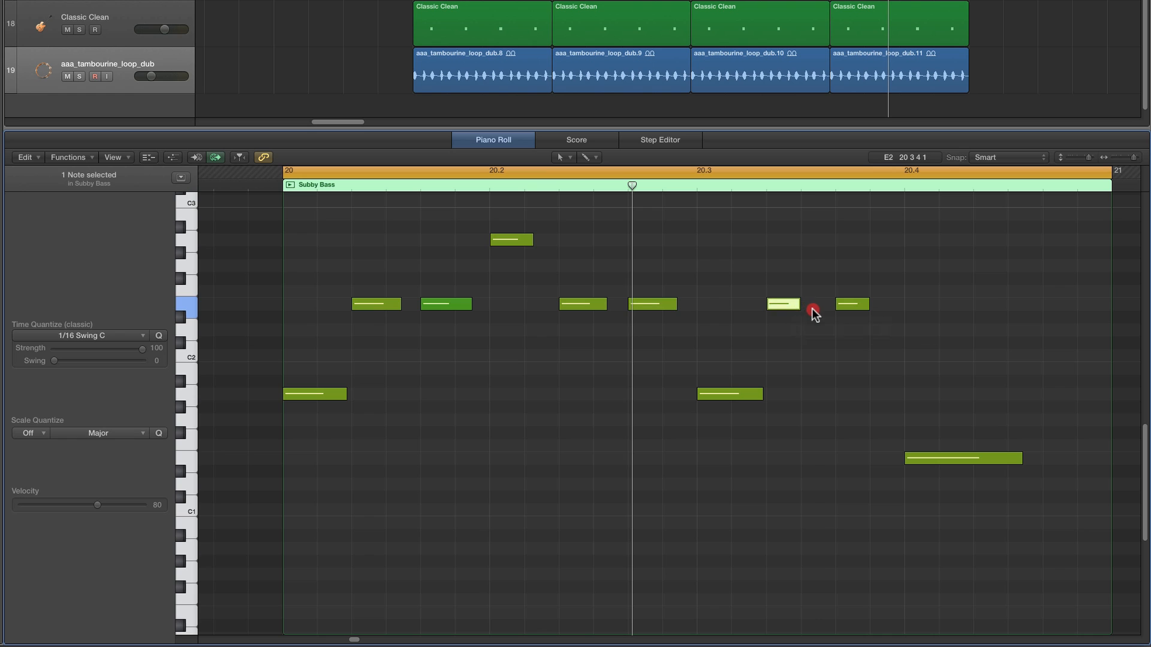
left_click_drag(814, 315, 882, 305)
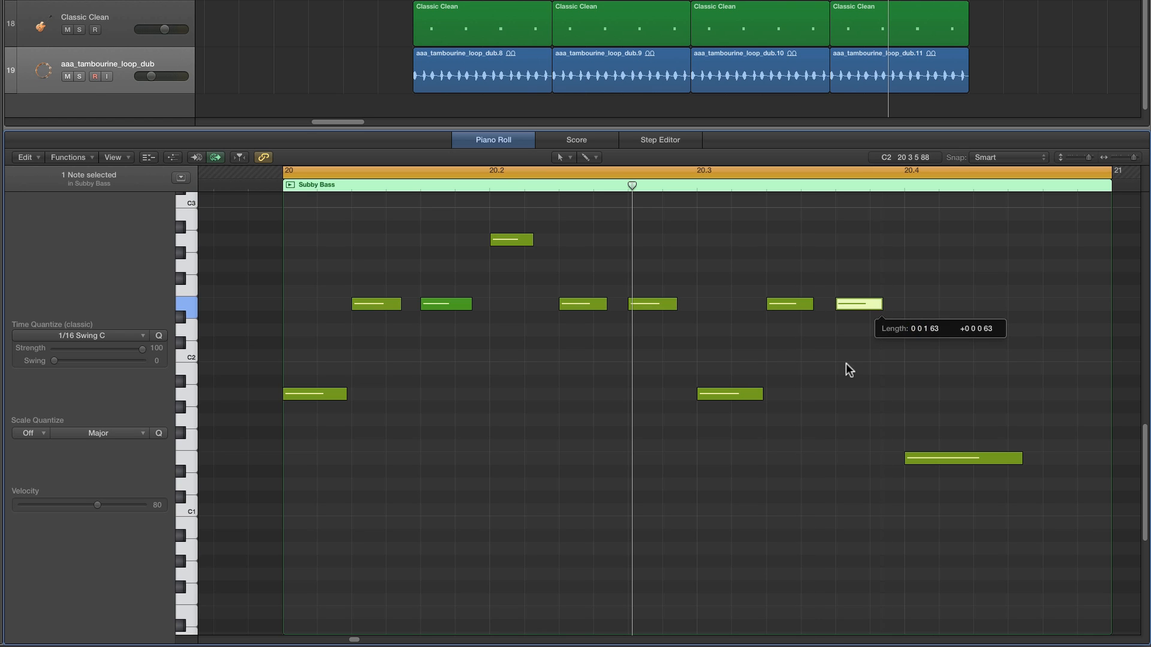
key("space")
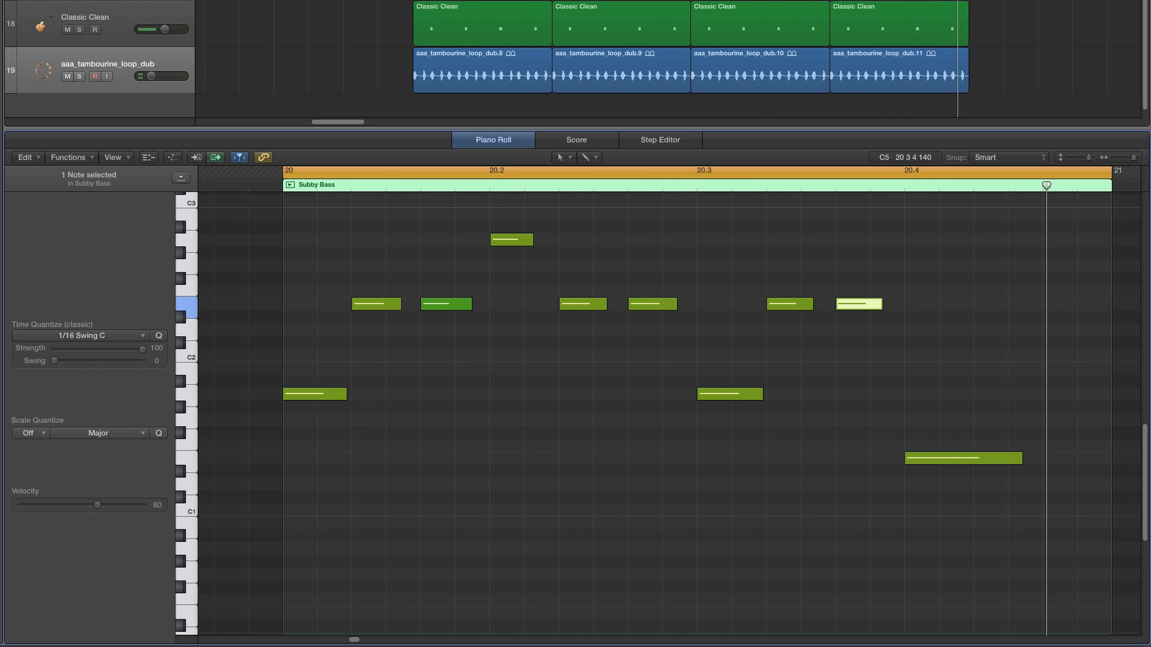
- Extend the cycle range to start at bar 17, then slightly shorten all six E2 bass notes of bar 20 together
left_click_drag(830, 0, 650, 0)
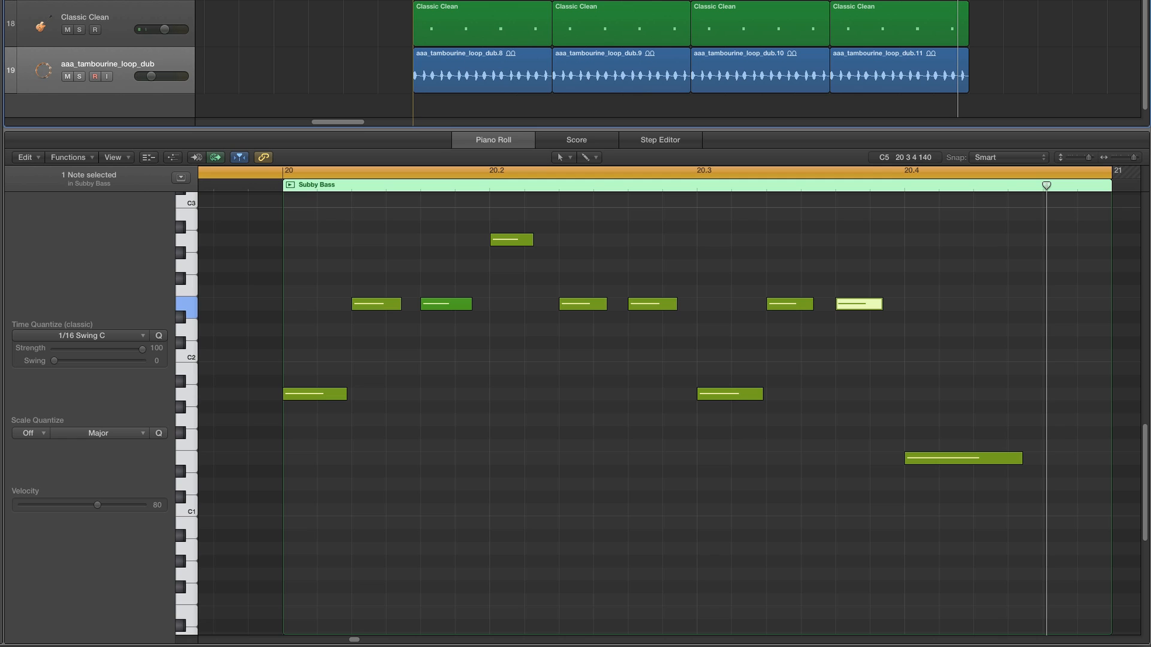
left_click_drag(300, 270, 874, 305)
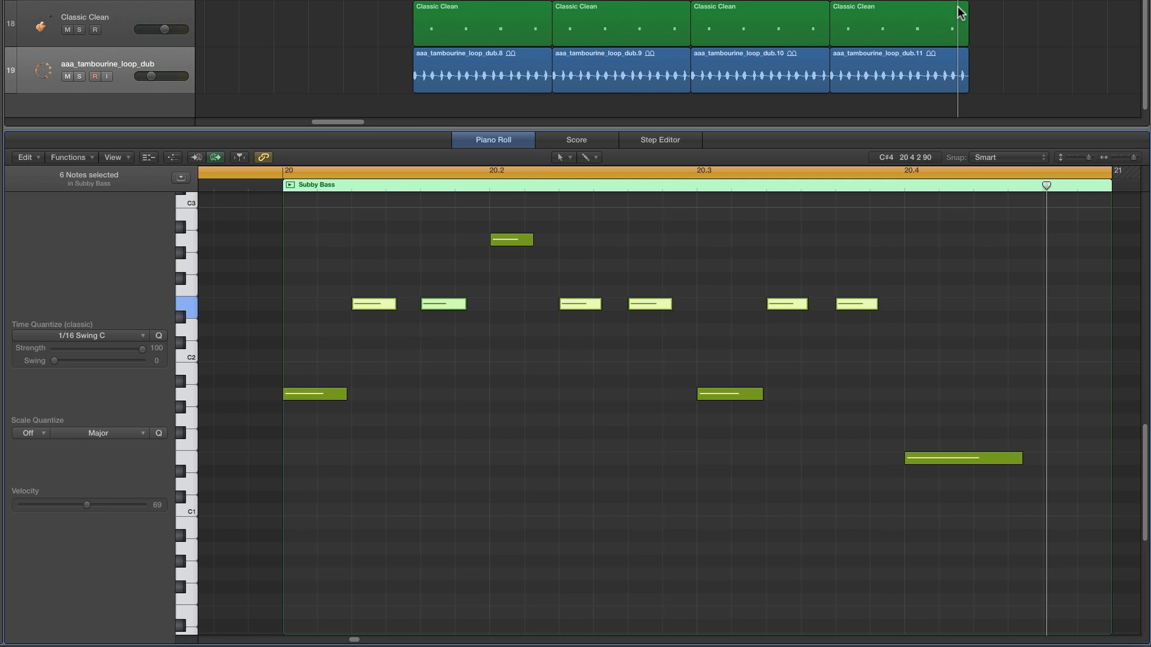
left_click(1060, 0)
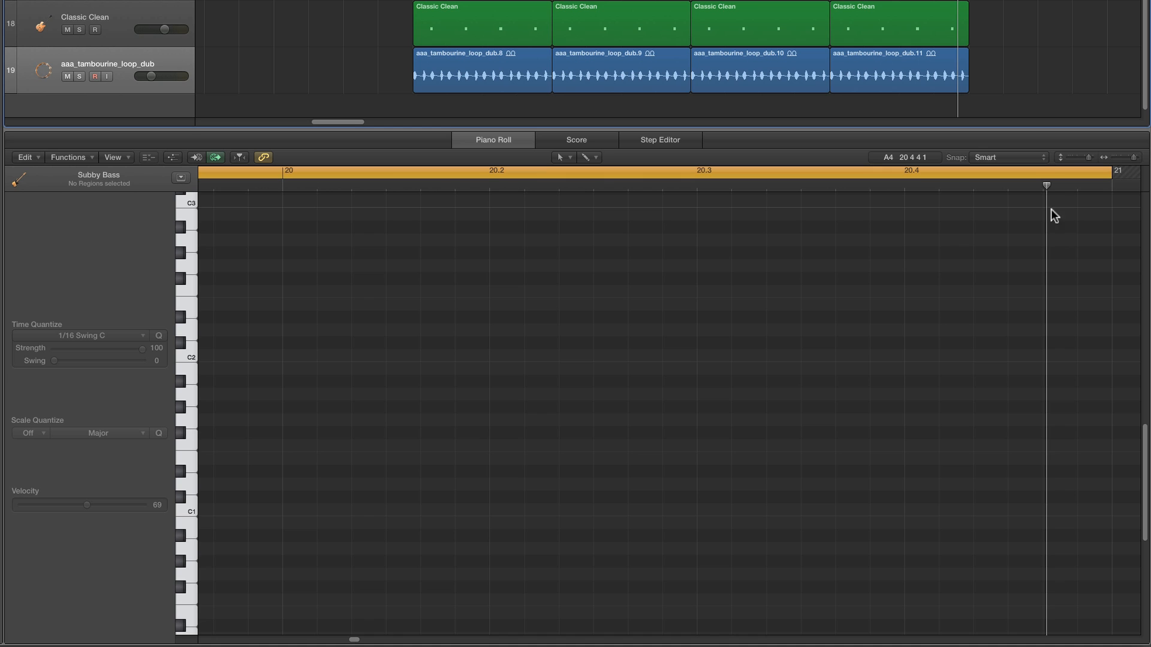
- Bring up the four Unmixed+ drum regions of bars 17 to 20 for editing and play the full four-bar cycle
left_click(1118, 157)
left_click(1118, 158)
left_click(1117, 158)
left_click(1118, 157)
left_click(1118, 158)
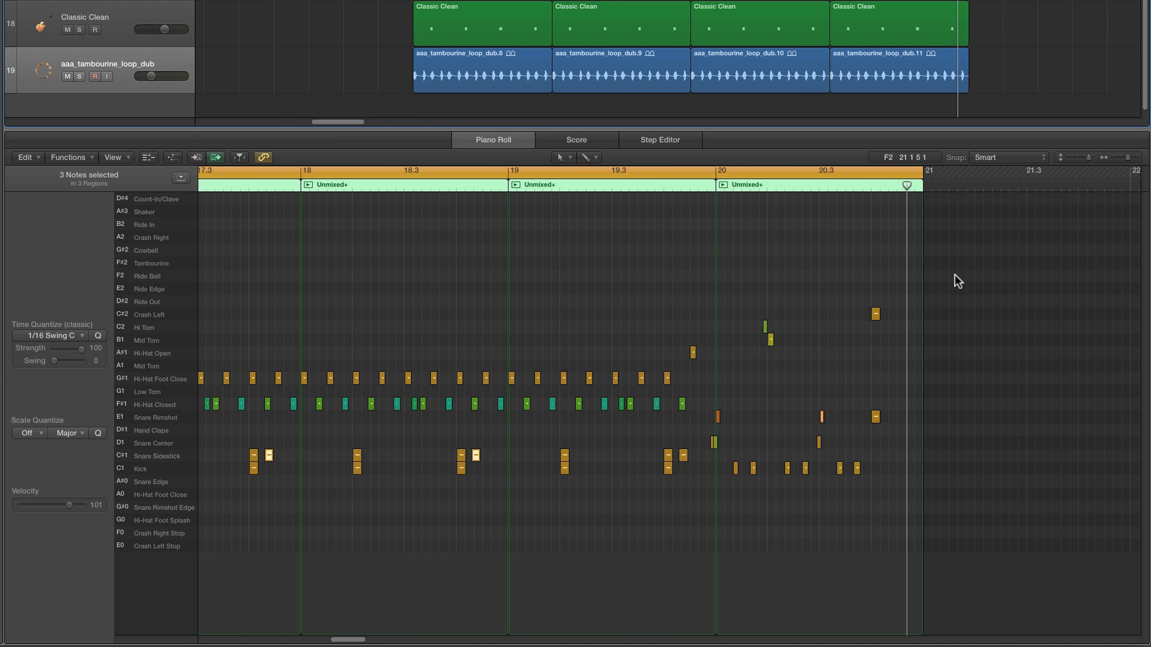
scroll(954, 276, "left", 3)
scroll(954, 274, "left", 2)
key("space")
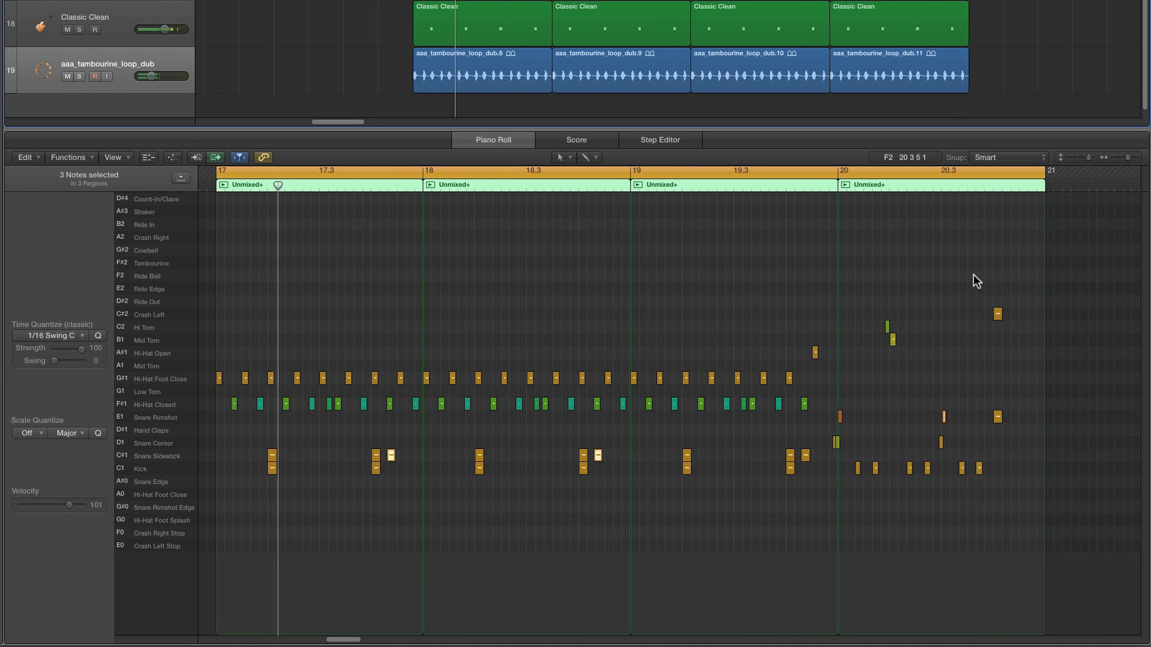
left_click(963, 277)
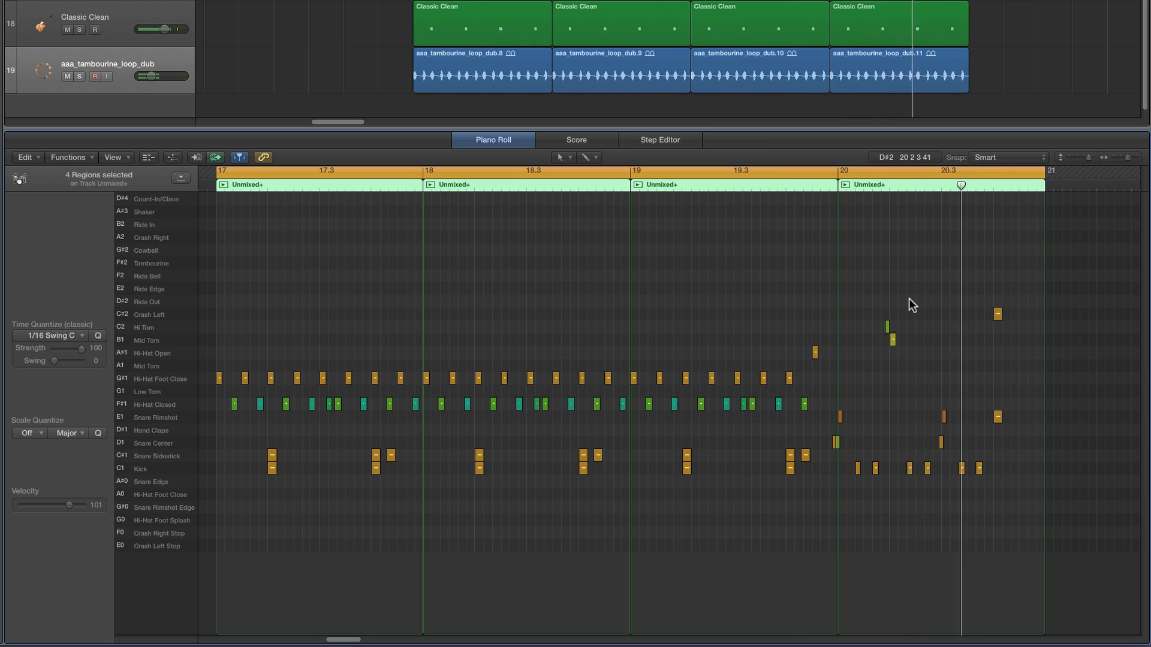
key("space")
- Add a Snare Sidestick note at 18.2.4 with the Pencil tool, using a /16 division
scroll(775, 299, "left", 3)
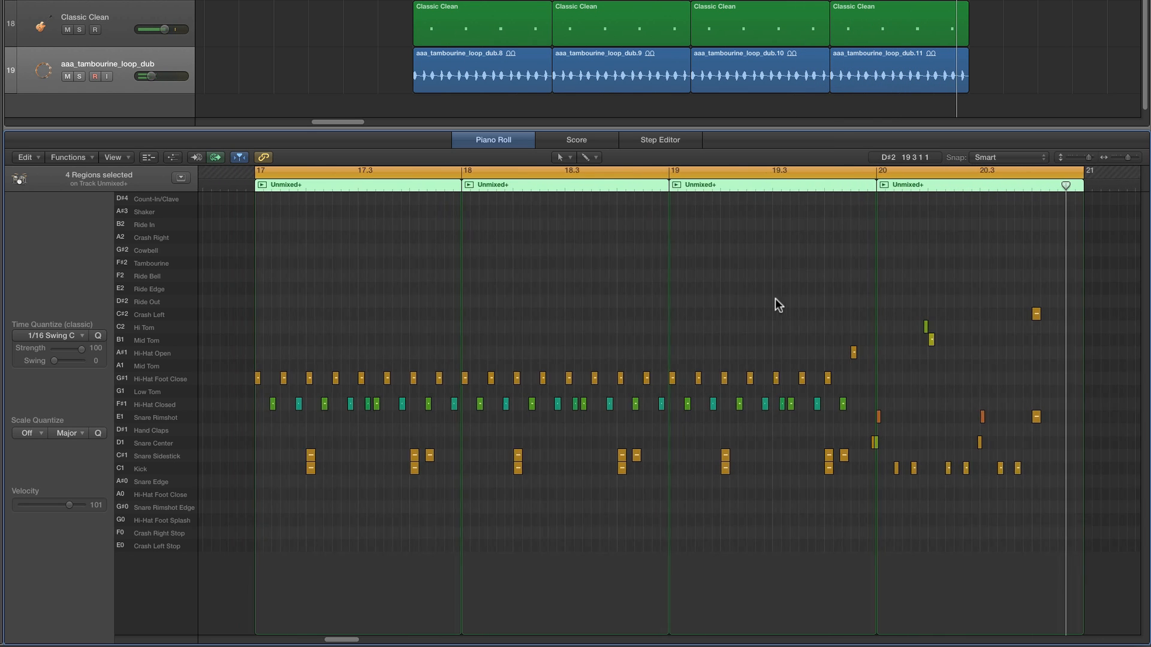
left_click(559, 157)
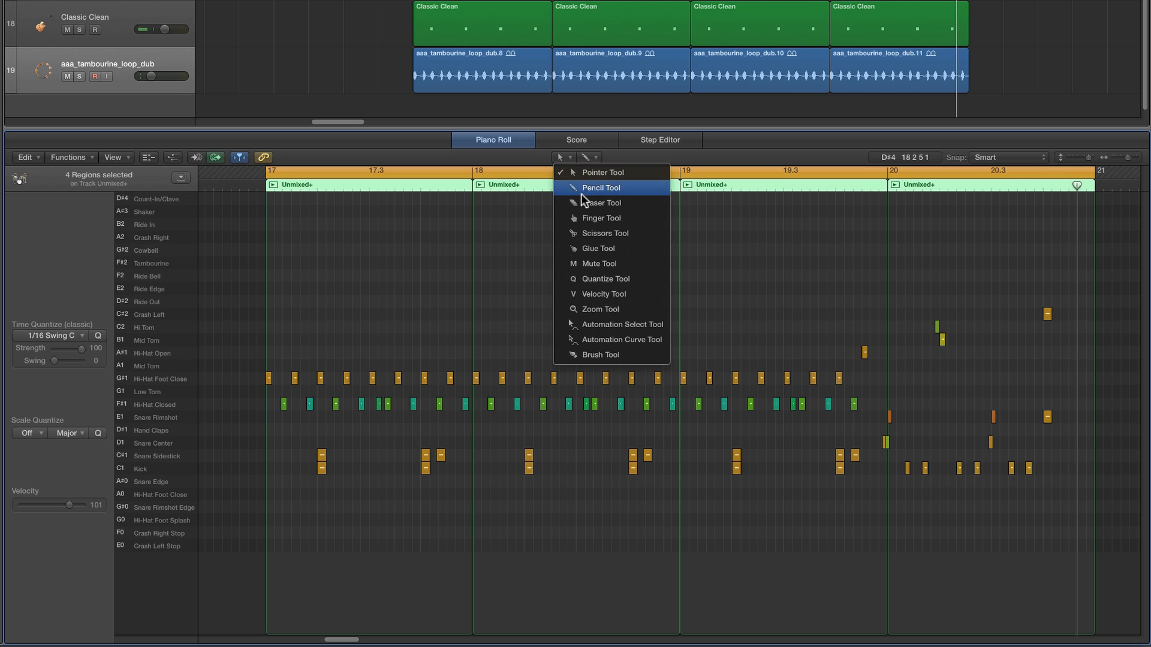
left_click(1137, 160)
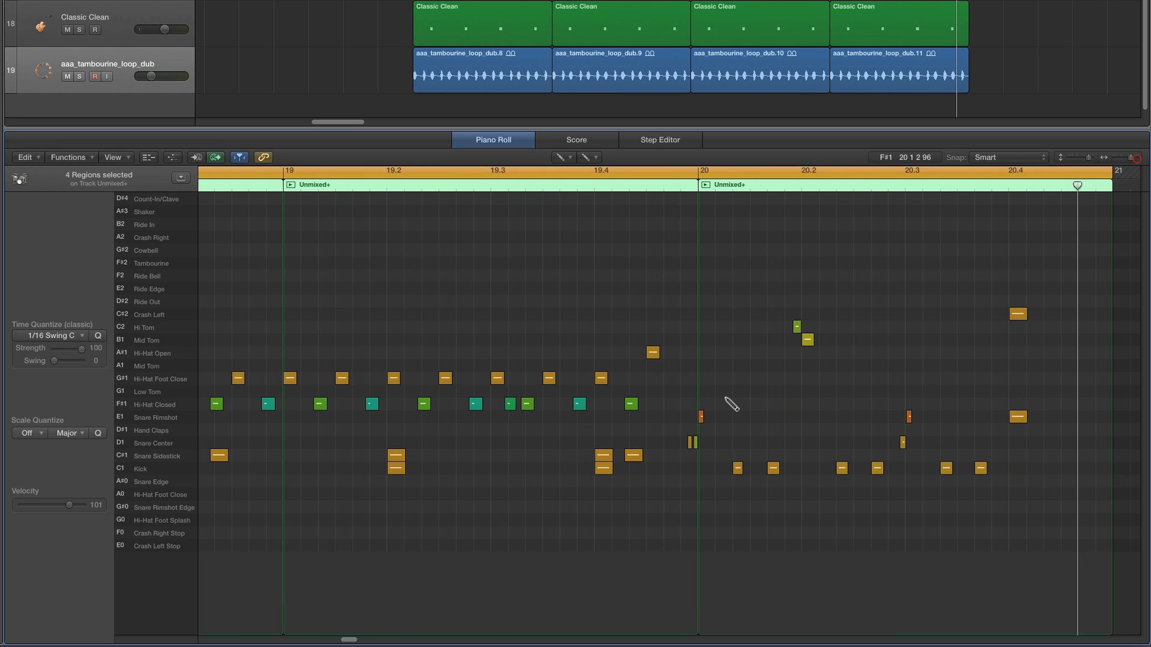
scroll(731, 404, "left", 10)
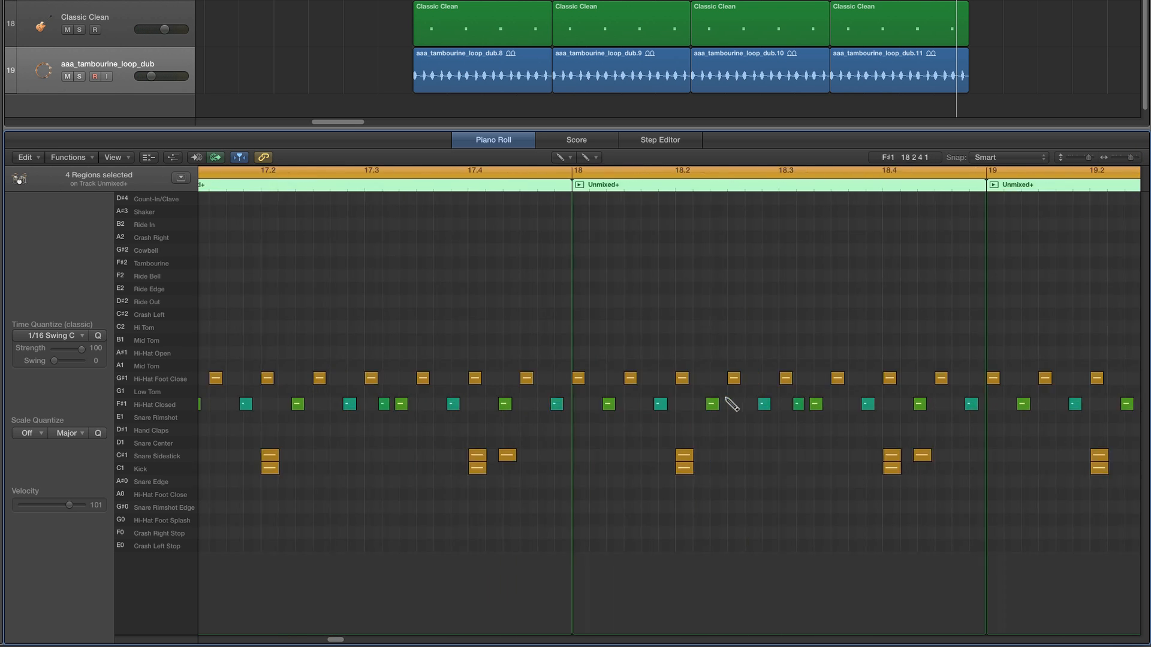
scroll(645, 470, "right", 5)
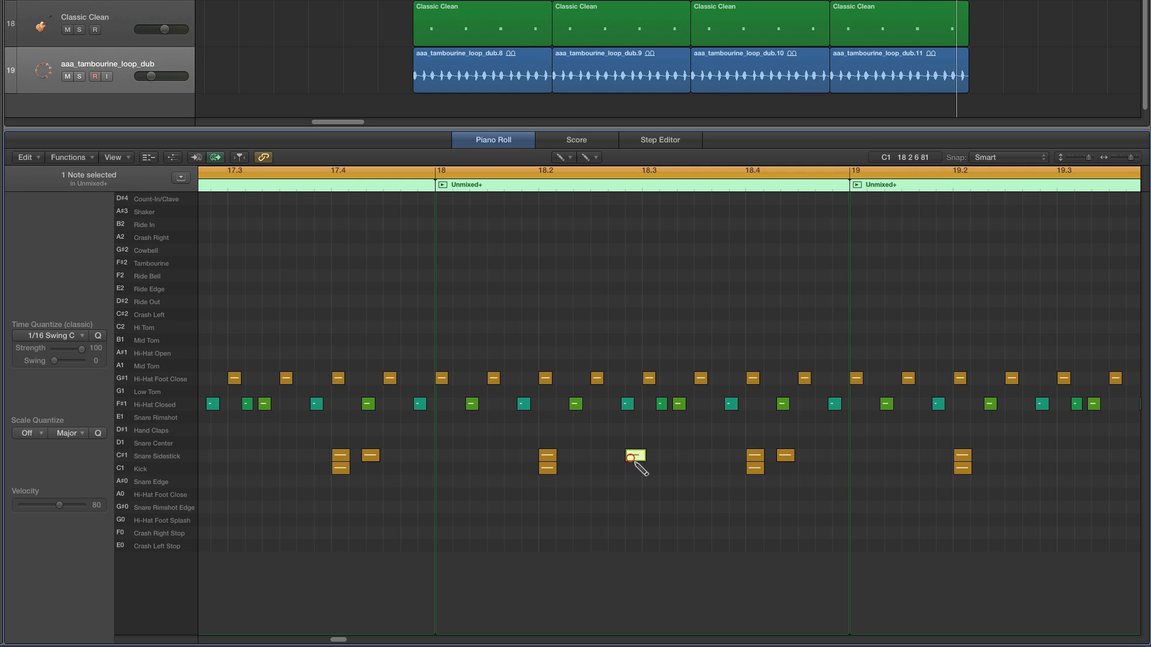
left_click_drag(643, 458, 640, 458)
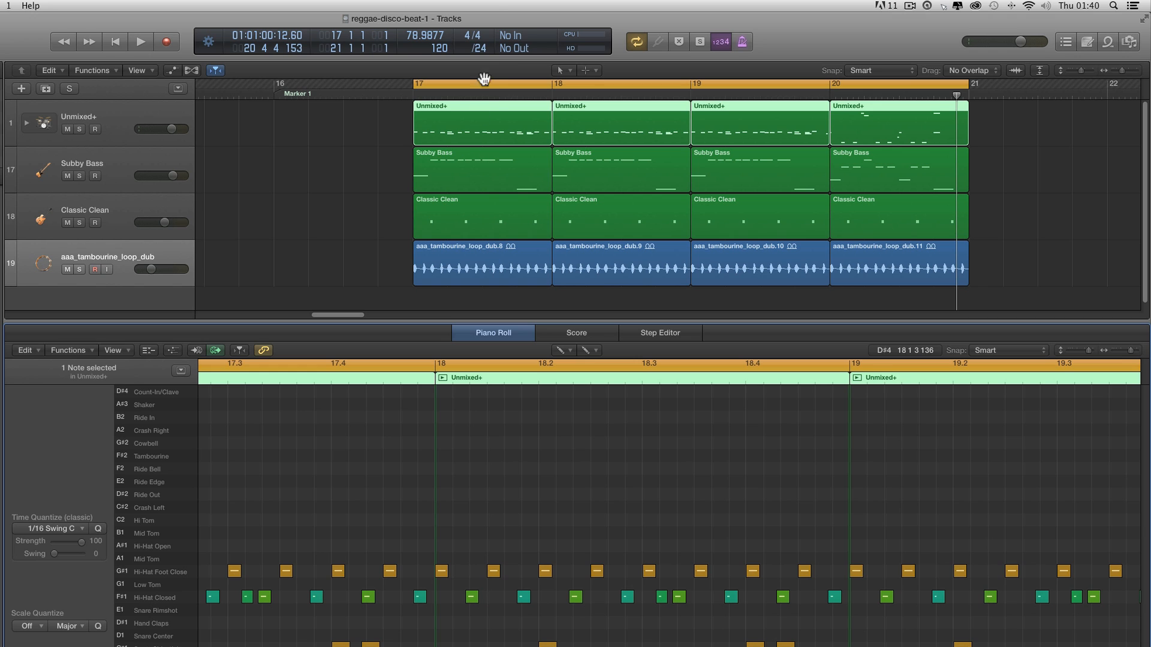
left_click(481, 50)
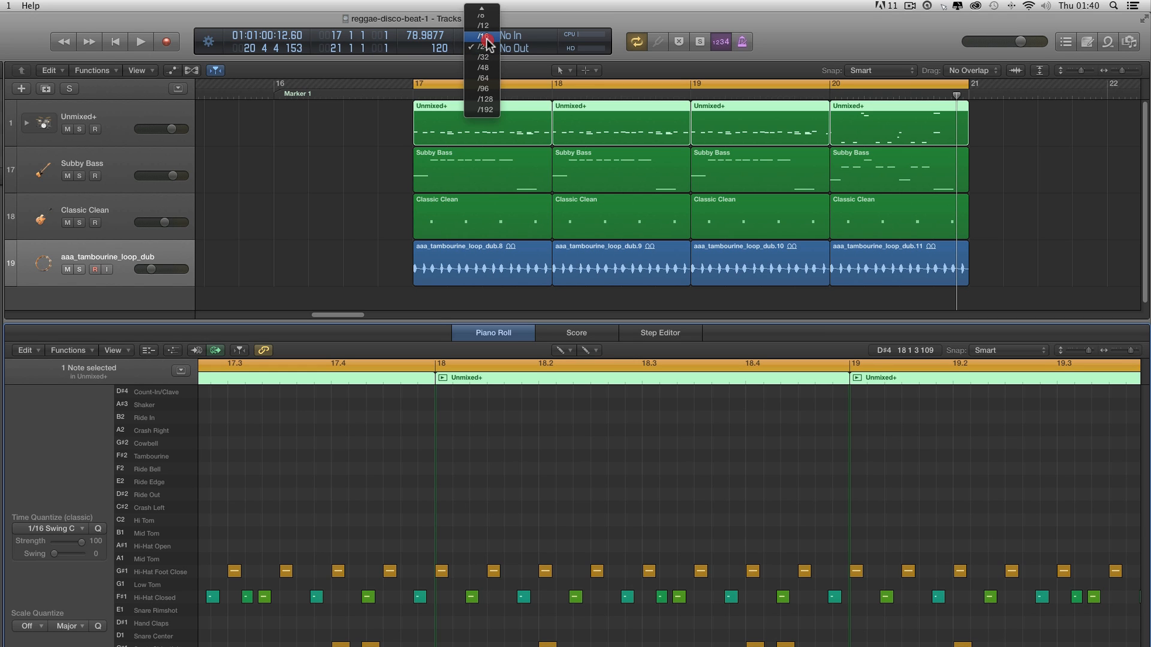
left_click(487, 37)
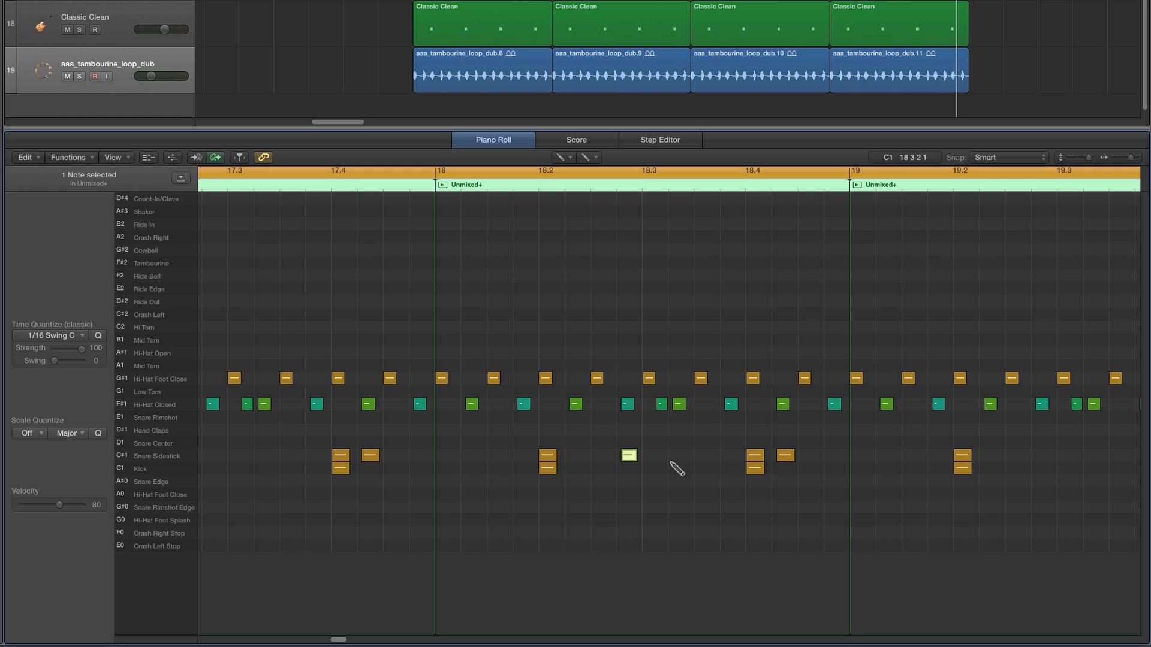
- Try an extra Snare Sidestick note at 18.4.4 and play the four-bar loop with it
left_click(1115, 158)
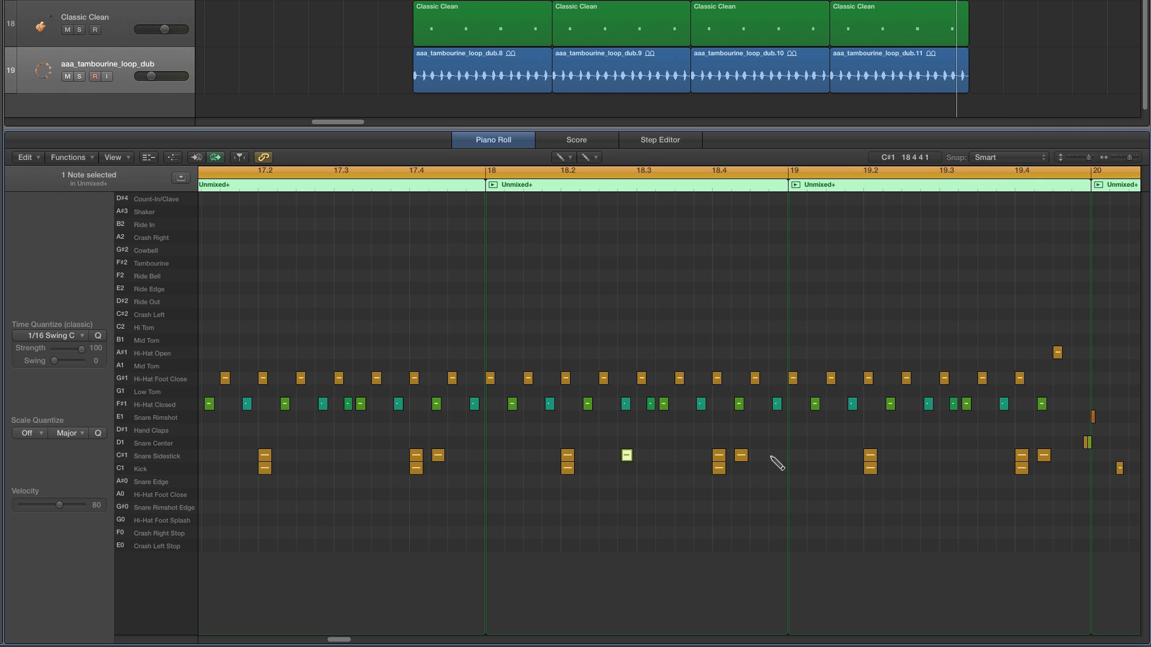
key("space")
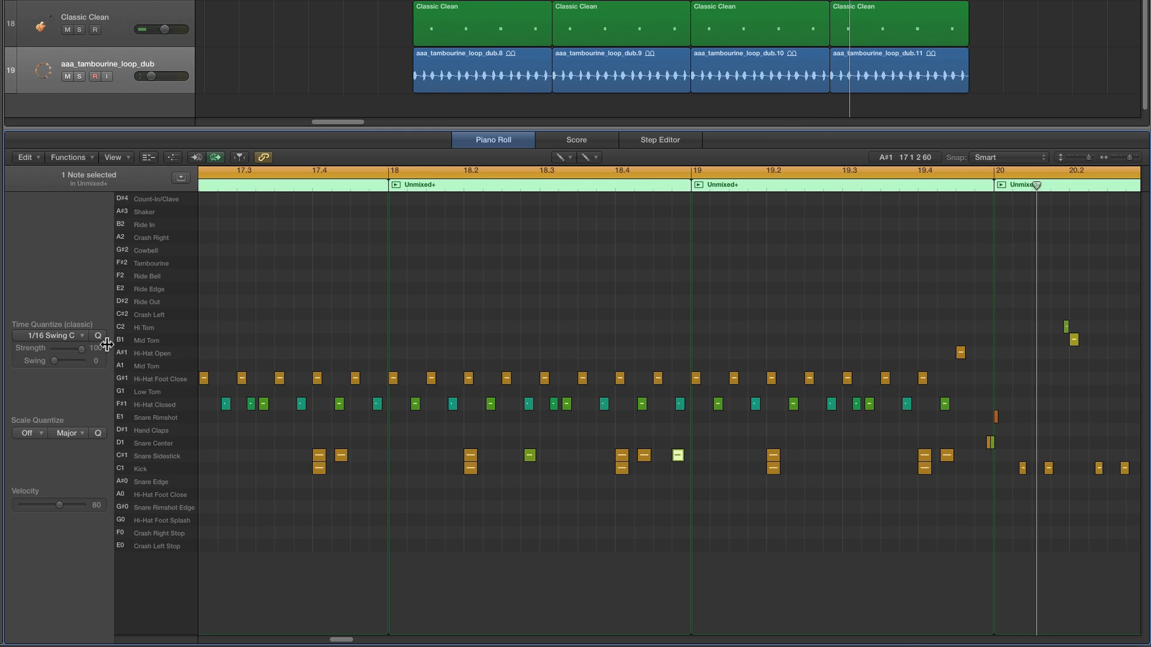
left_click(1121, 160)
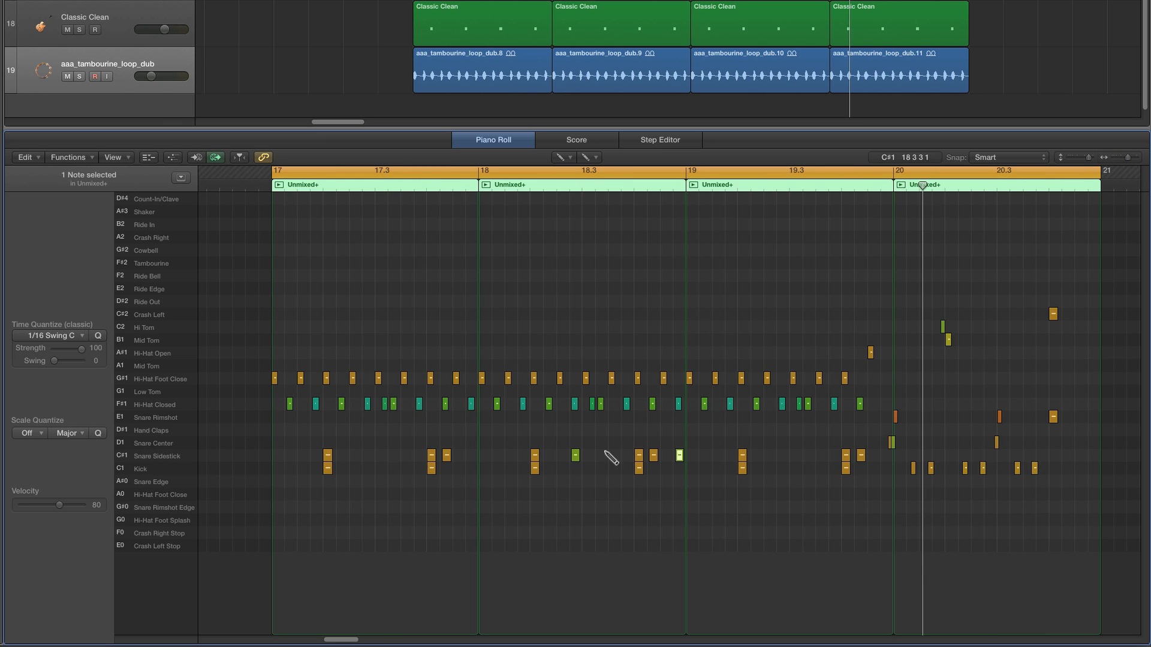
key("space")
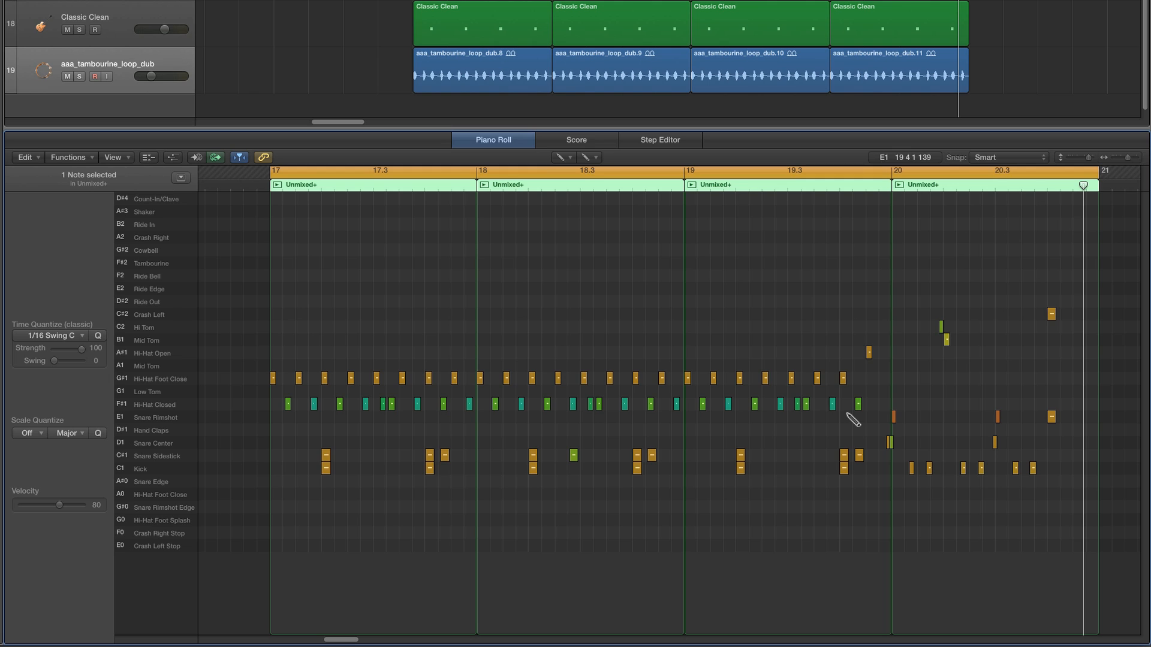
- Compare the groove with the tambourine loop track muted and unmuted, and try out its volume level during playback
left_click(67, 77)
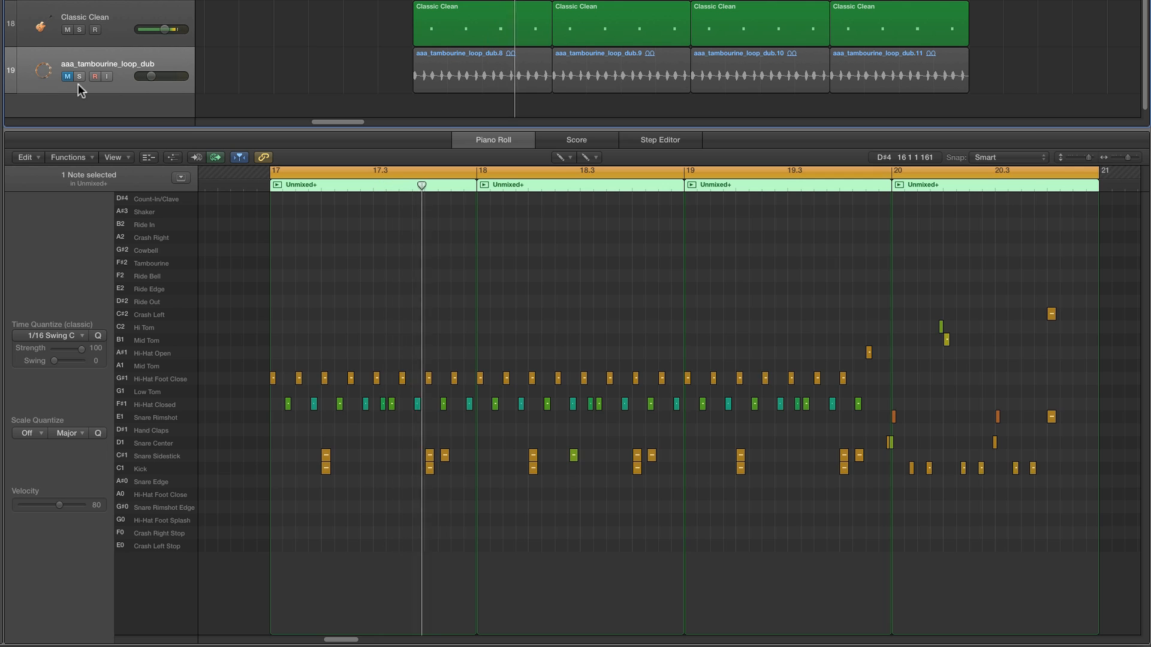
left_click(67, 77)
left_click(67, 76)
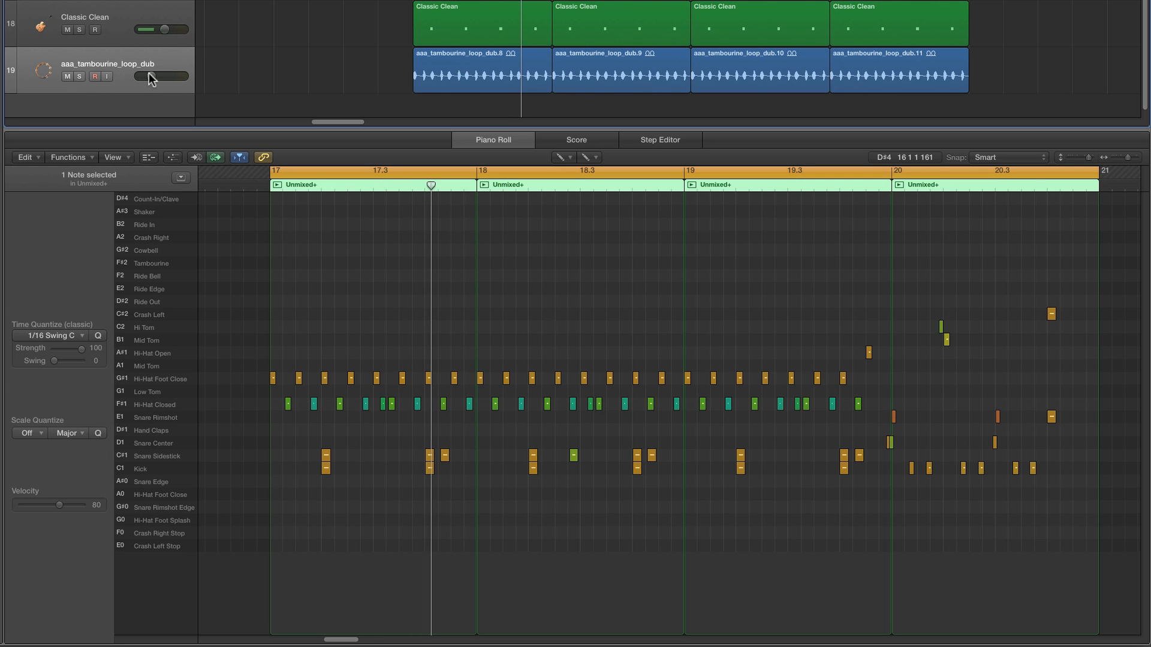
left_click(150, 76)
left_click_drag(146, 75, 154, 75)
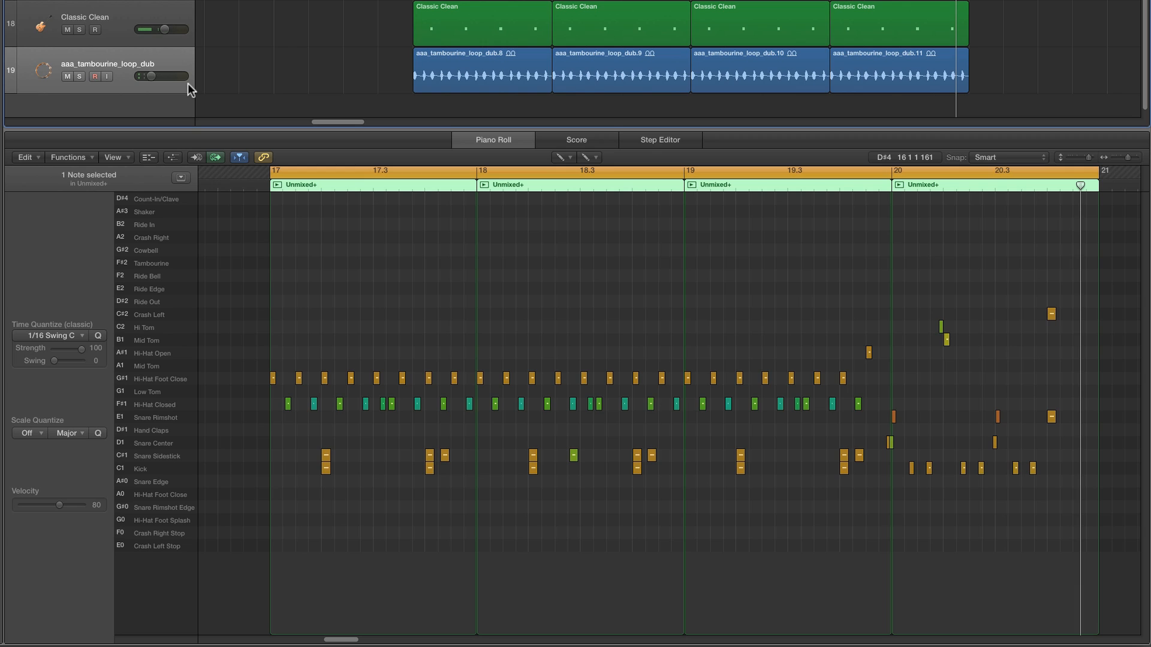
- Open the first tambourine loop region at bar 17 in the audio editor and play the four-bar cycle
left_click(455, 56)
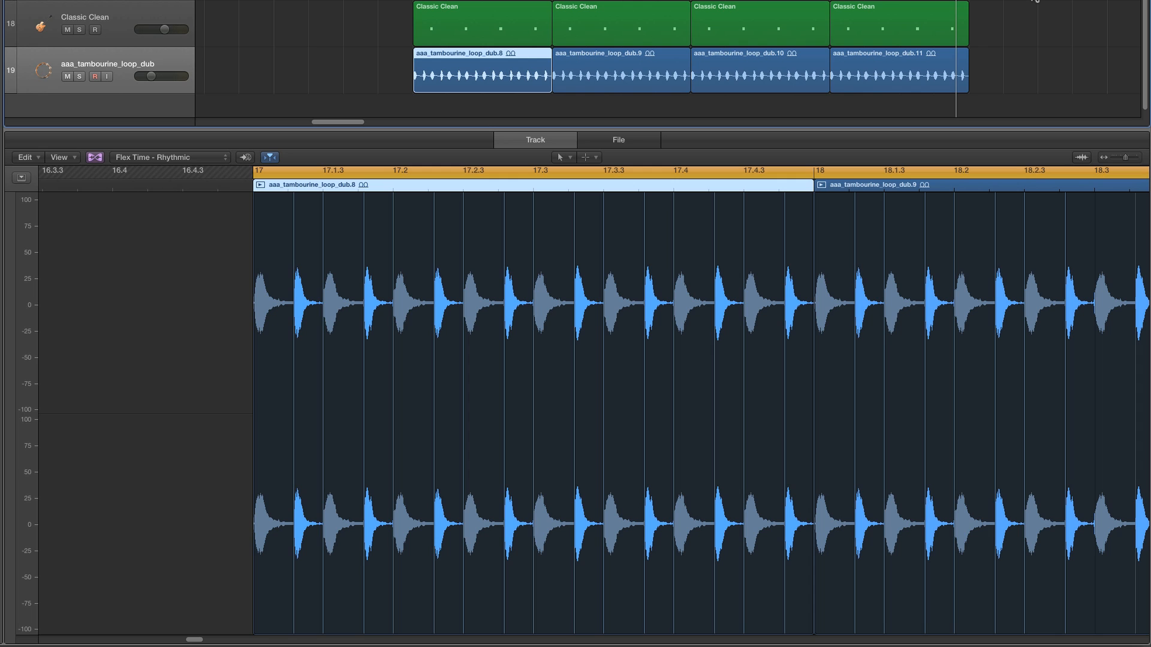
key("space")
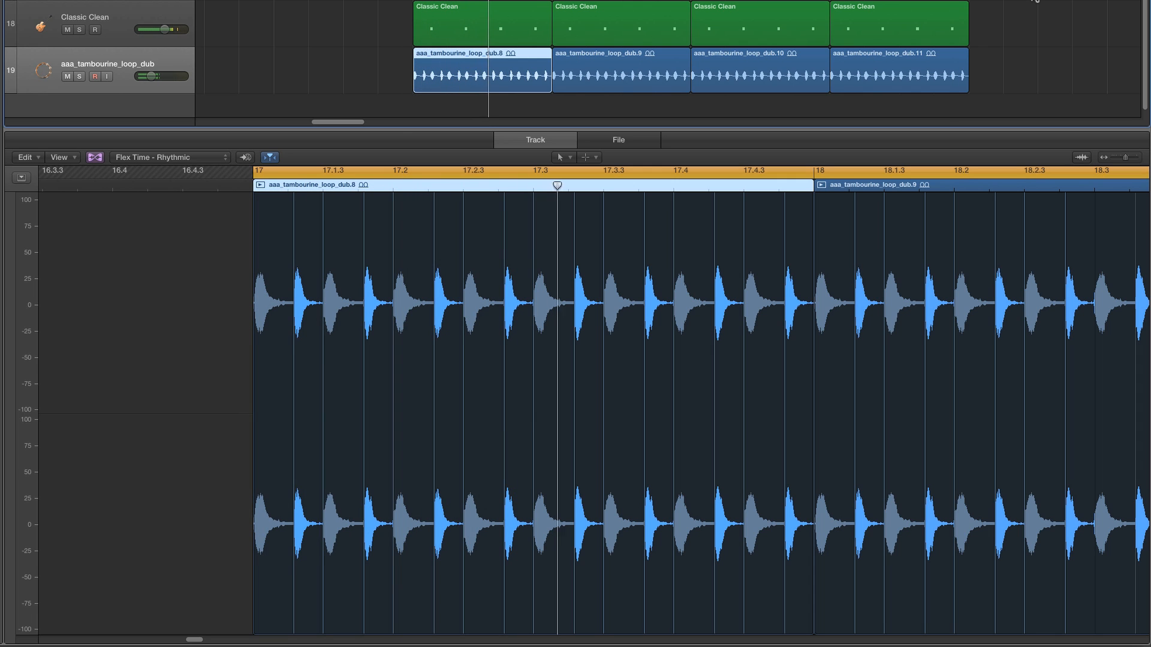